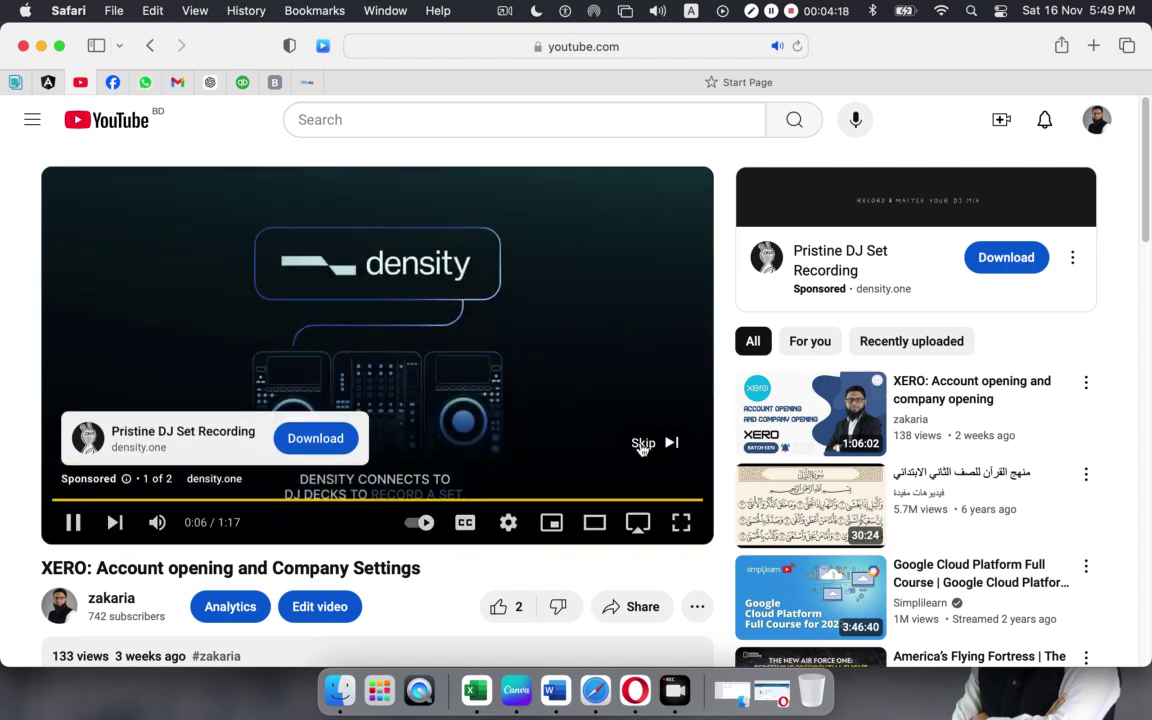
# - Skip the ad, pause the XERO: Account opening video at 0:10 and select its URL
pyautogui.click(647, 443)
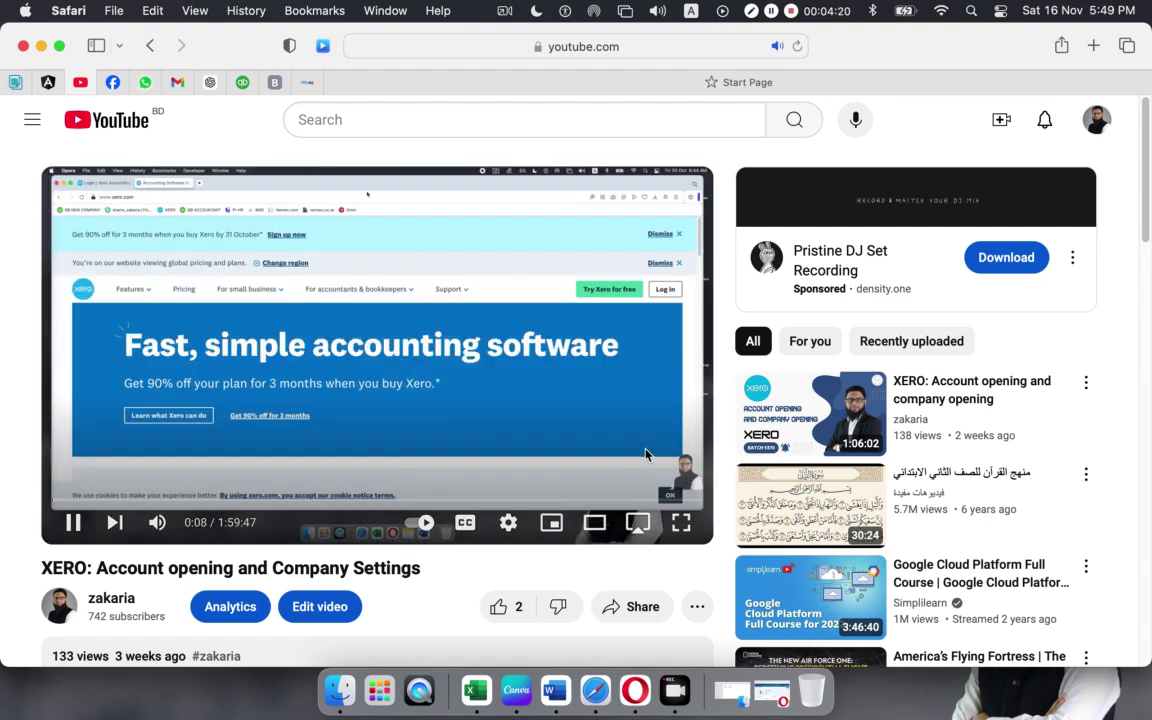
pyautogui.click(72, 522)
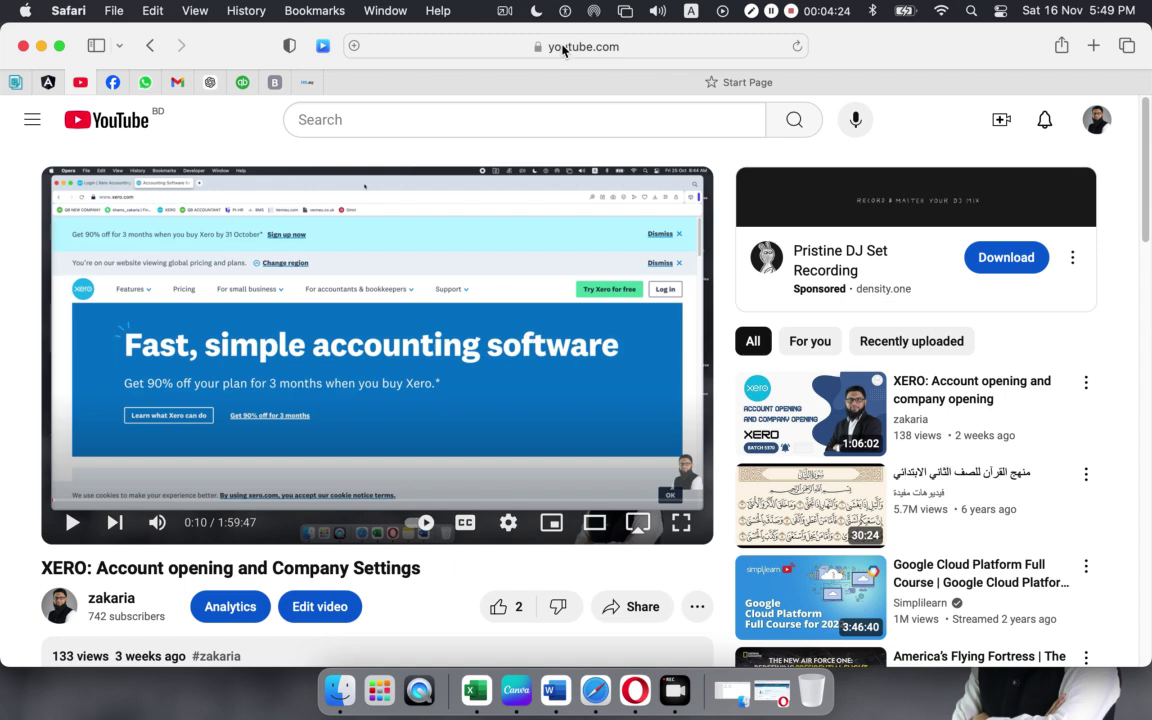
pyautogui.click(561, 46)
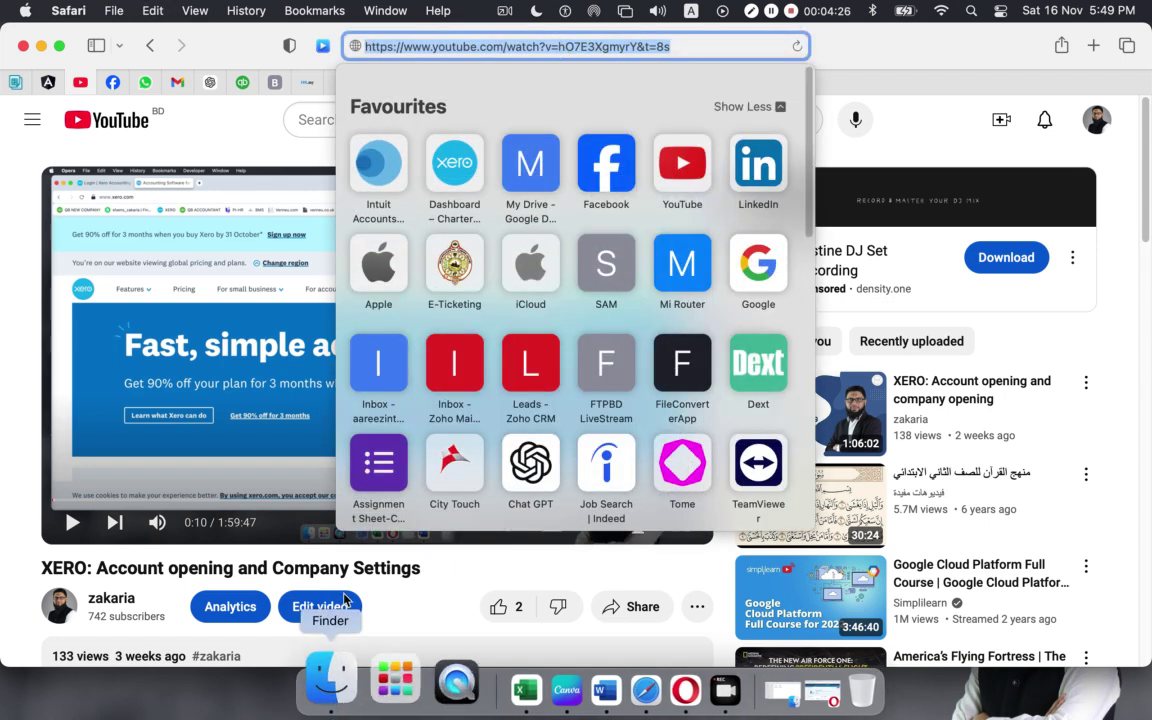
# - Paste the XERO video link into the Facebook Messenger group chat, then send 'Class 1'
pyautogui.click(110, 83)
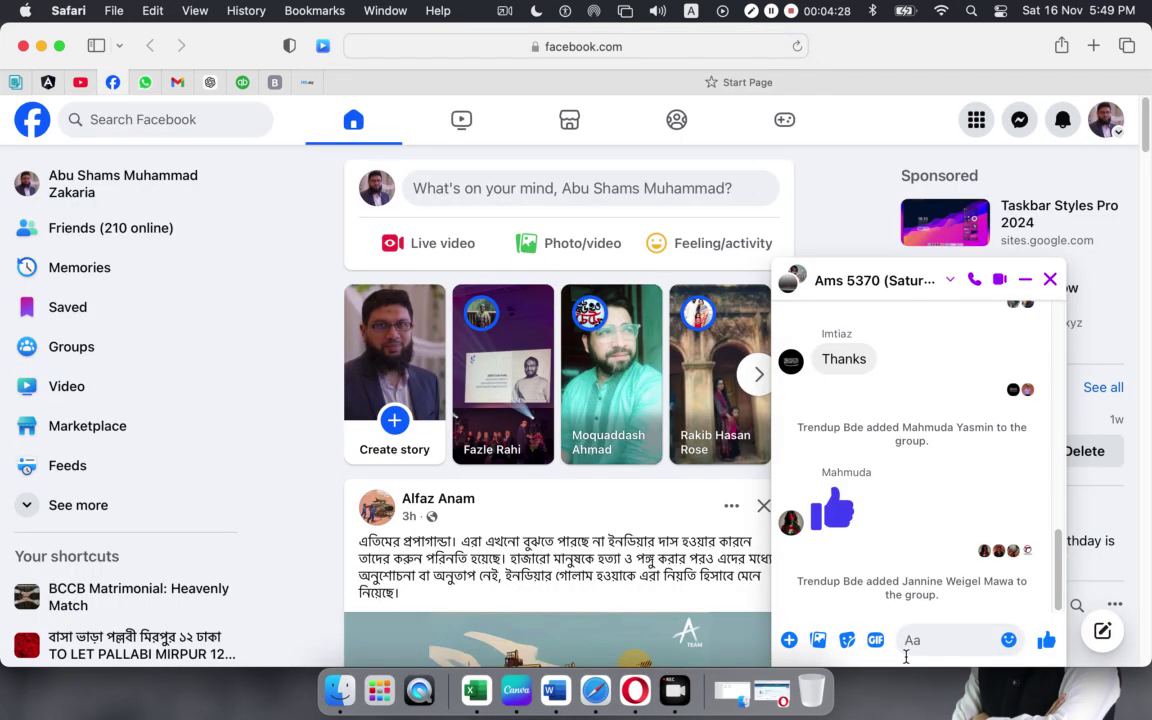
pyautogui.click(927, 646)
pyautogui.write('https://www.youtube.com/watch?v=hO7E3XgmyrY&t=8s')
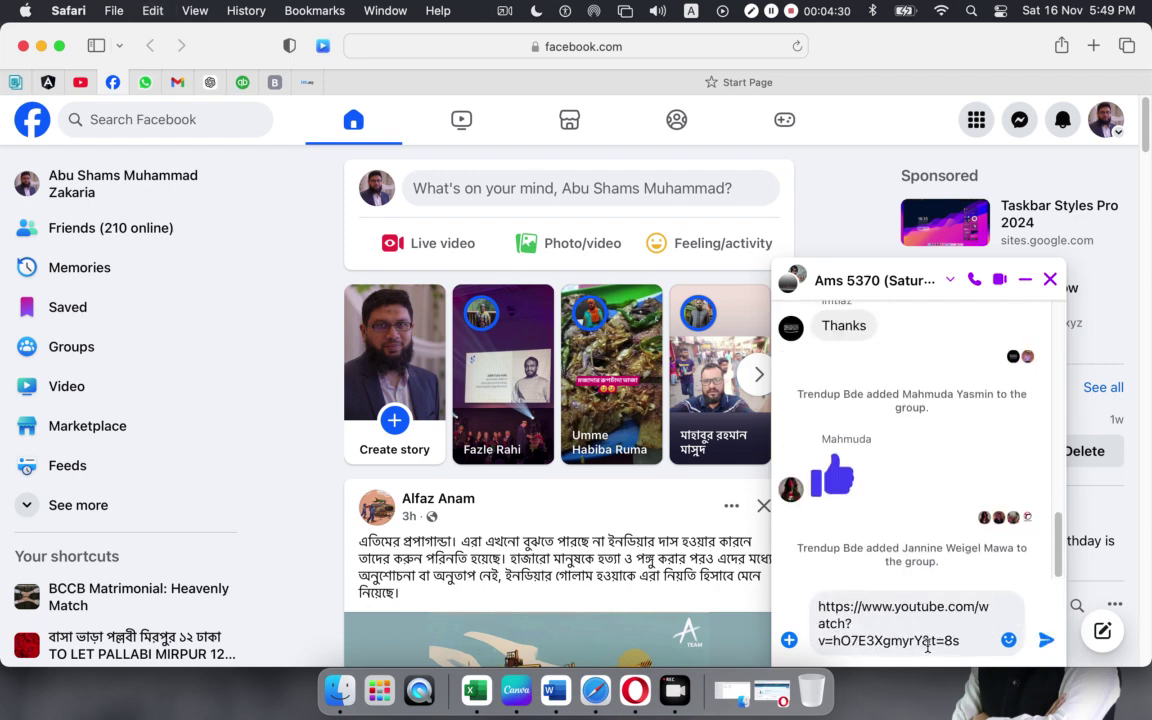
pyautogui.press('Return')
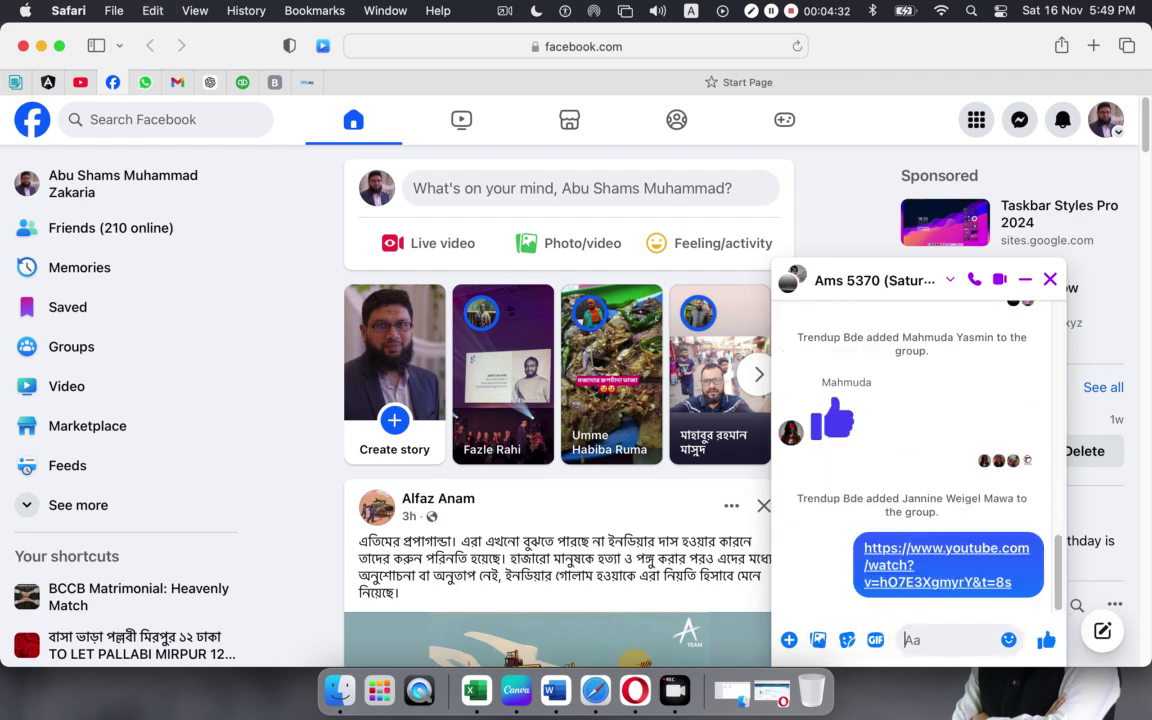
pyautogui.write('Class')
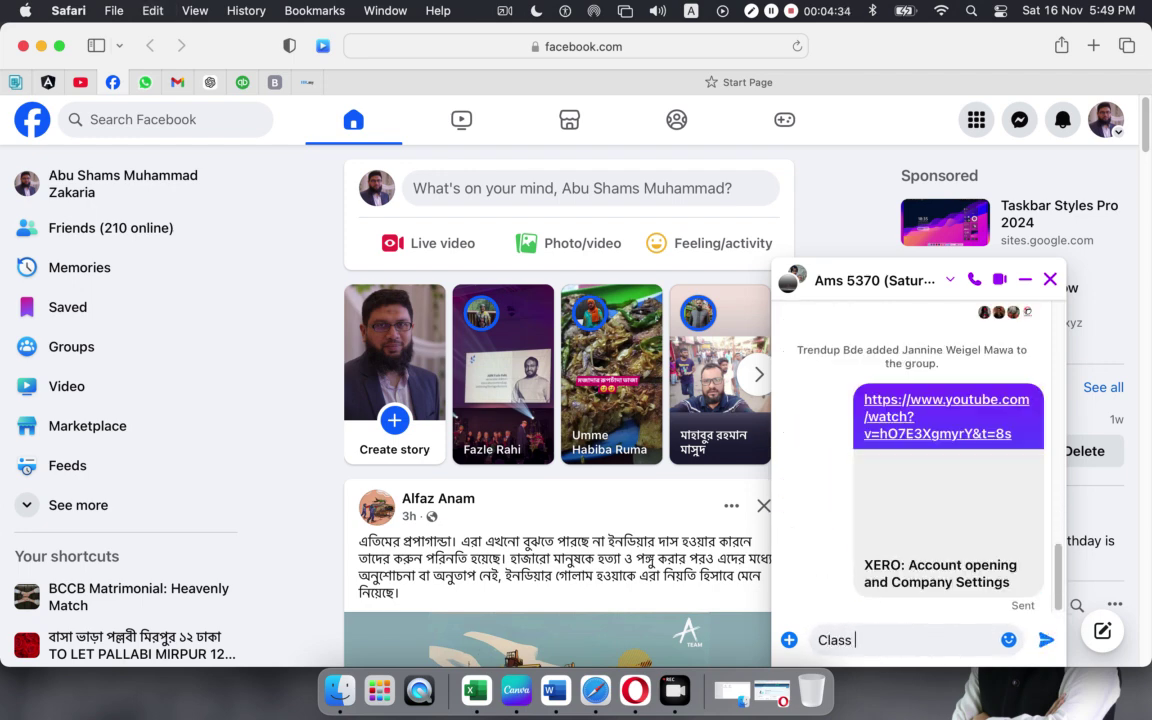
pyautogui.write(' 1')
pyautogui.press('Return')
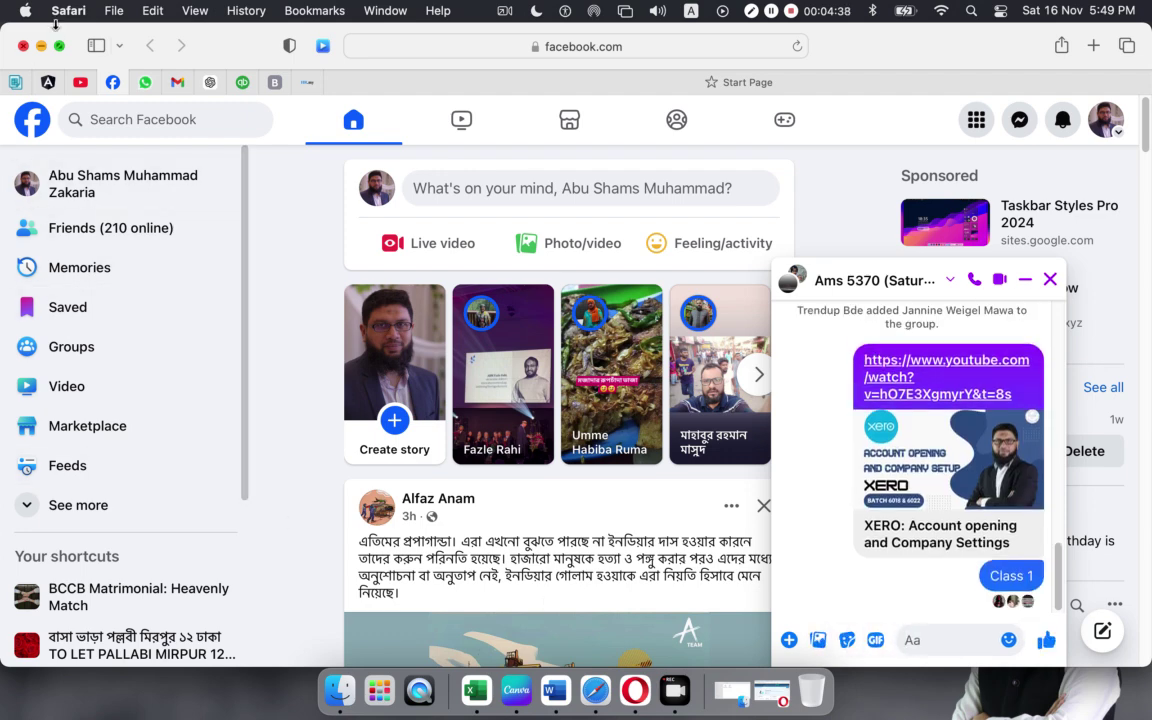
# - Go back to the YouTube channel's videos and open XERO: Company setup and Settings
pyautogui.click(78, 82)
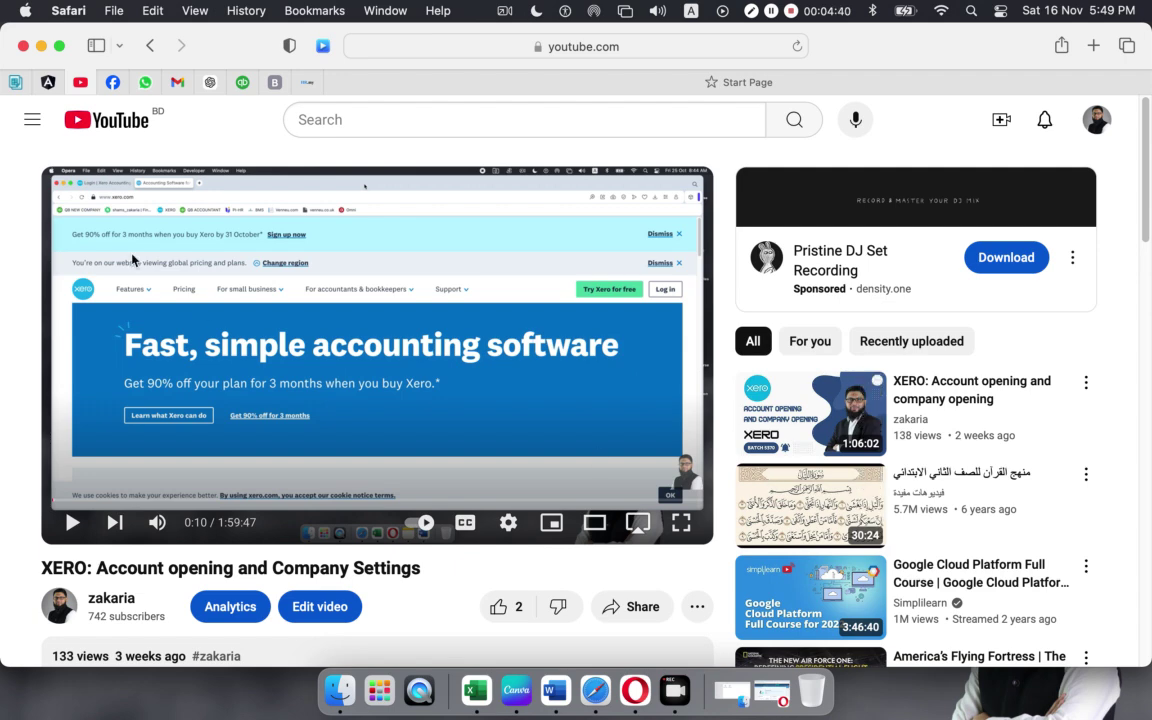
pyautogui.click(150, 45)
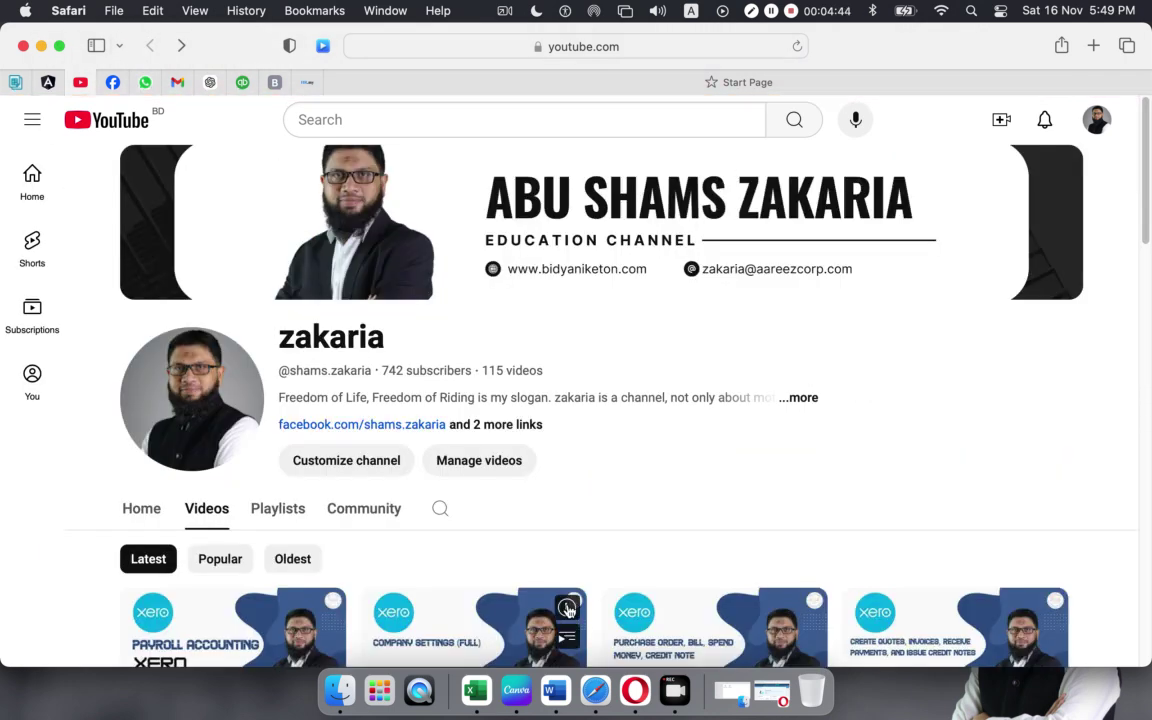
pyautogui.scroll(-1, 690, 550)
pyautogui.scroll(-5, 692, 548)
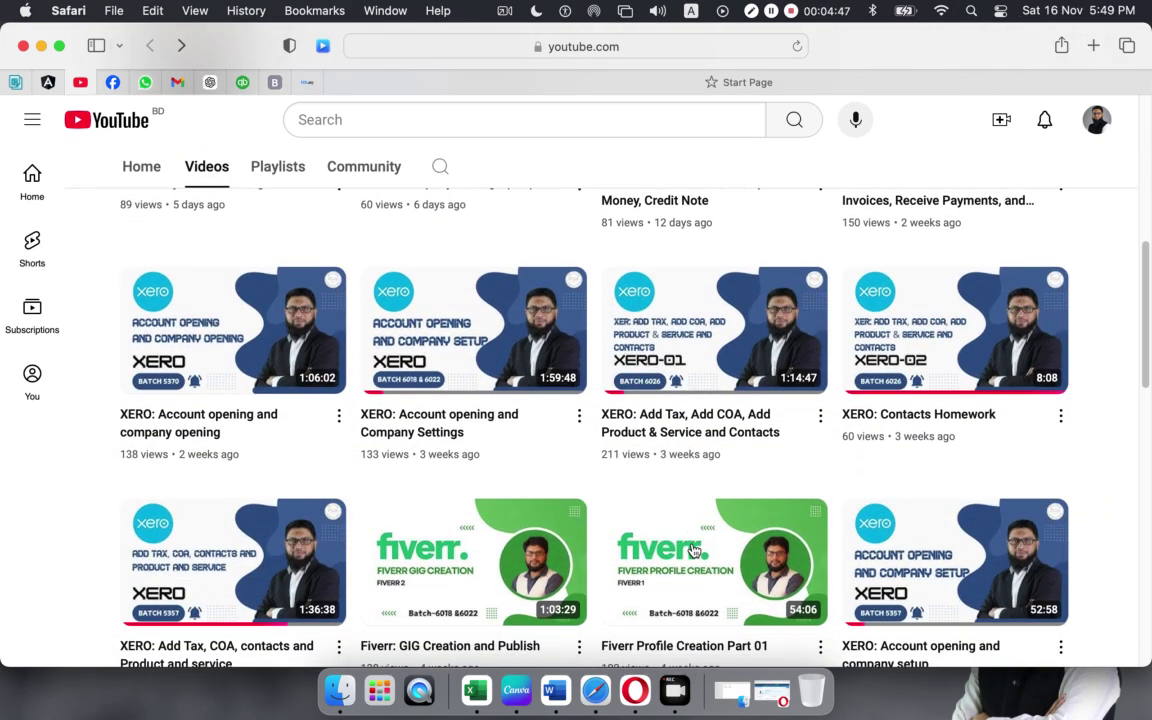
pyautogui.moveTo(692, 550)
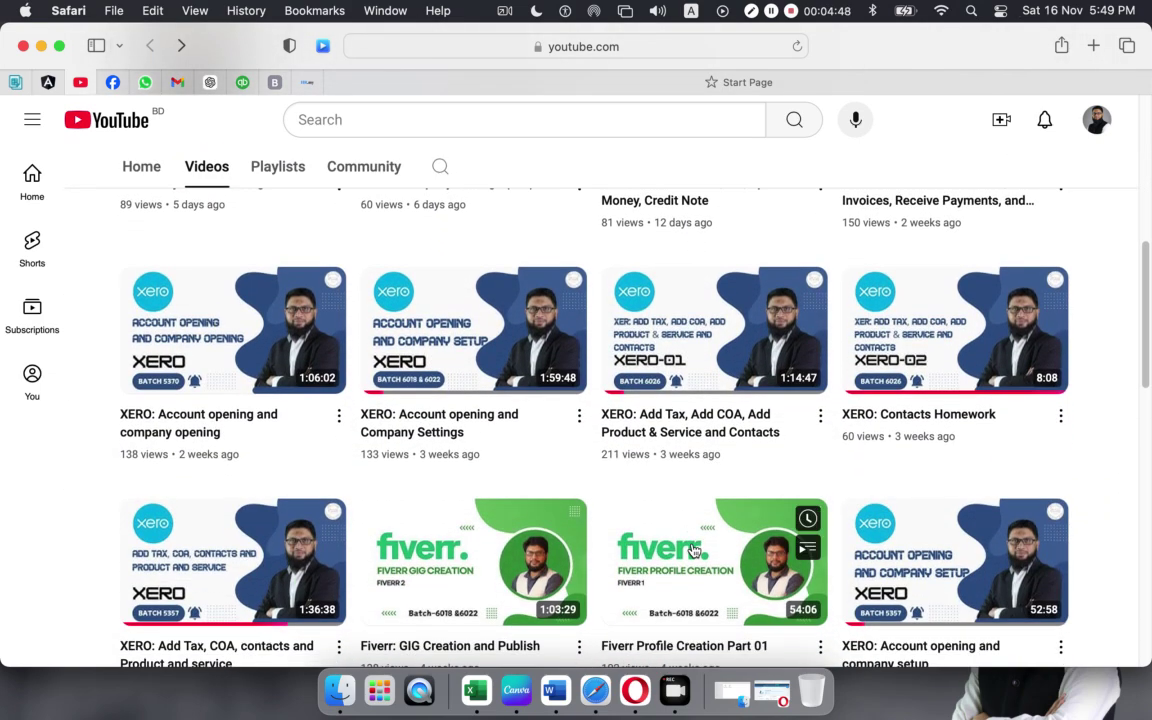
pyautogui.scroll(-1, 692, 550)
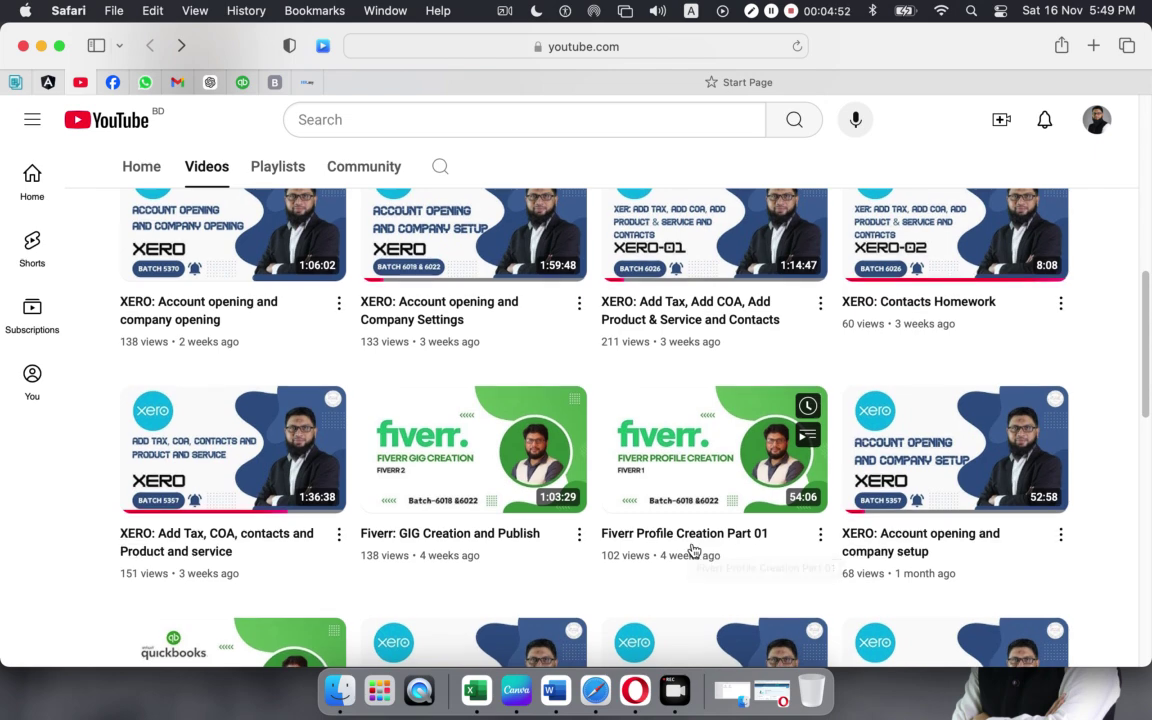
pyautogui.scroll(-2, 692, 550)
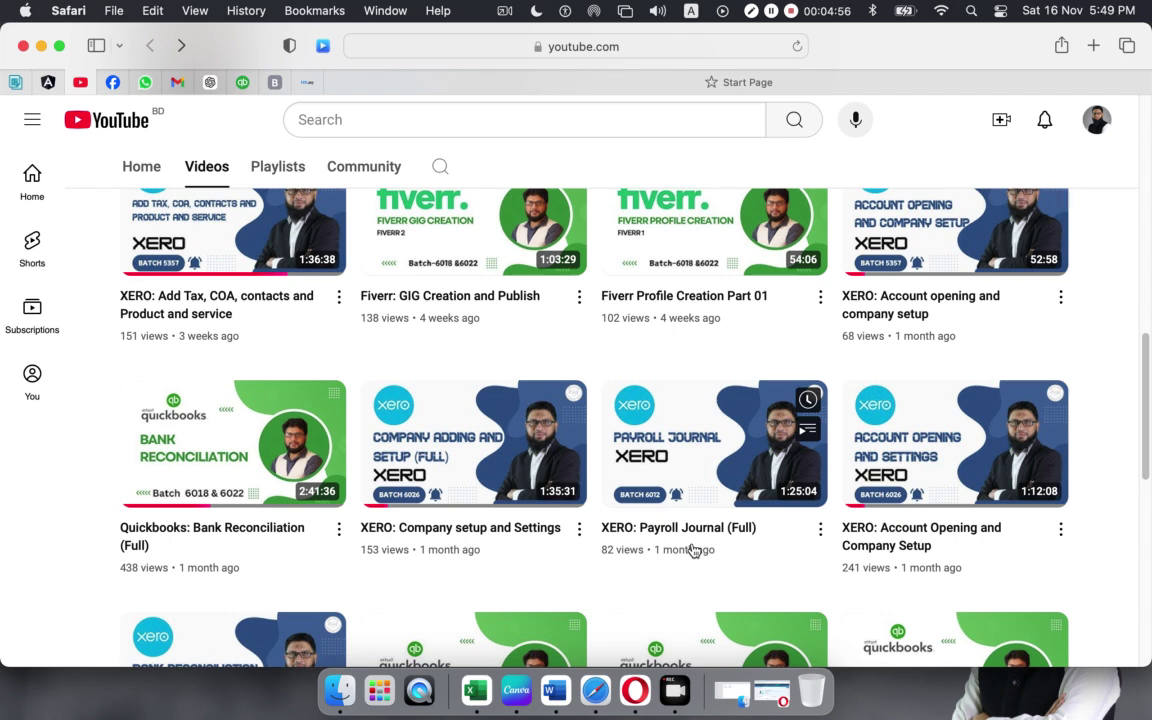
pyautogui.click(405, 536)
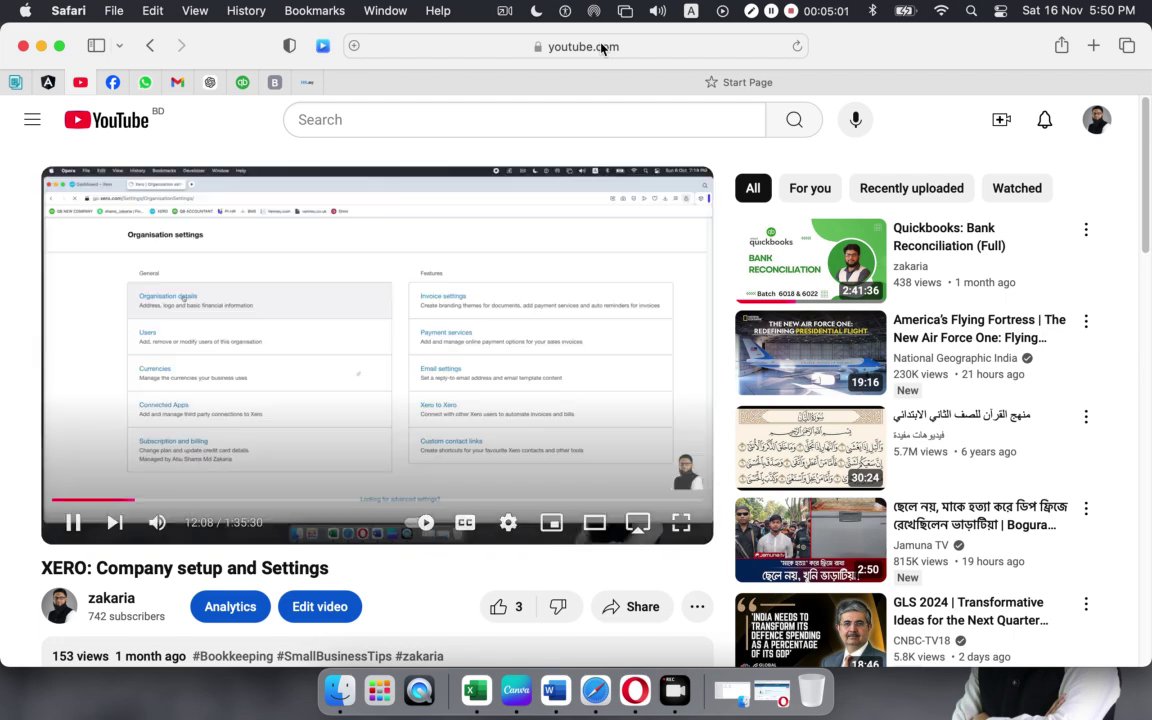
# - Copy the video's URL, pause it at 12:12, and return to Facebook
pyautogui.click(601, 46)
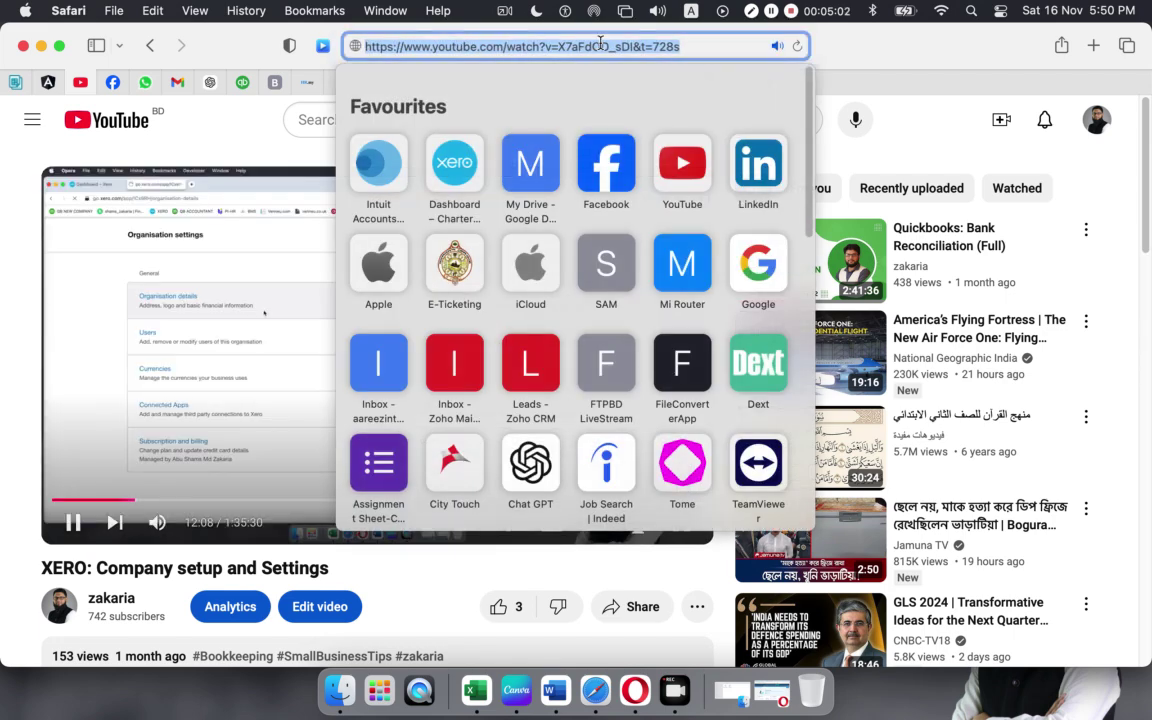
pyautogui.press('Escape')
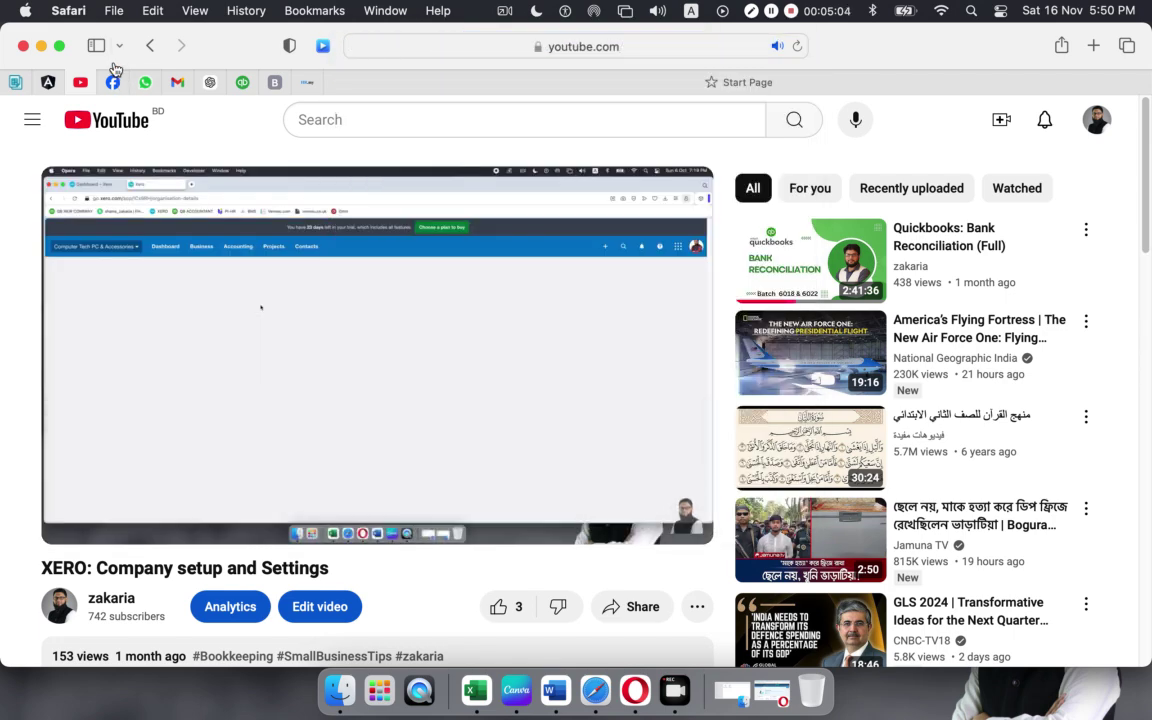
pyautogui.click(72, 522)
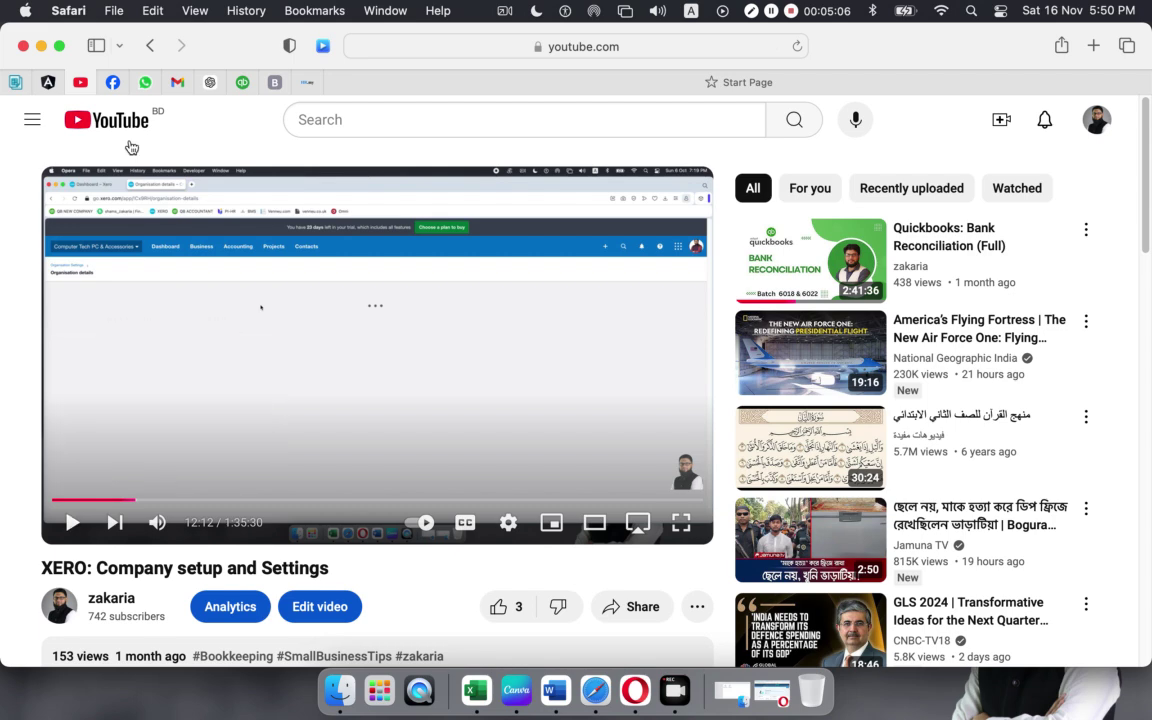
pyautogui.click(112, 82)
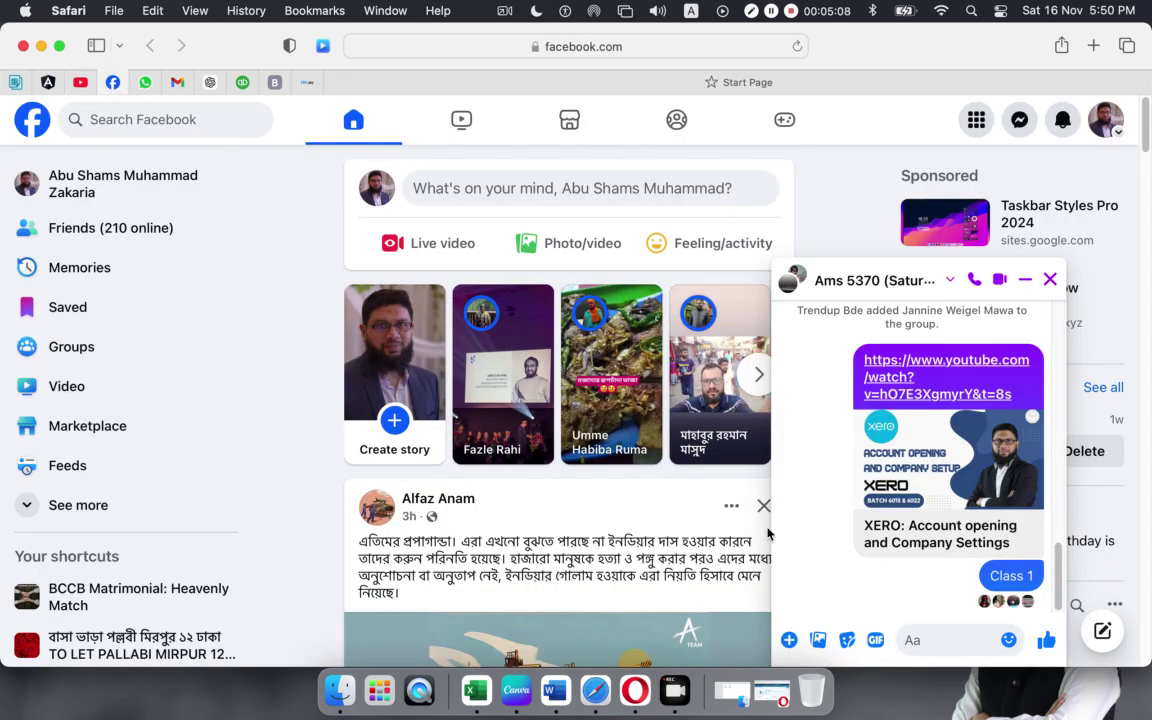
# - Send the Company setup and Settings video link to the group chat, followed by 'Class 2'
pyautogui.write('https://www.youtube.com/watch?v=hX7aFdDD_sD8&t=728s')
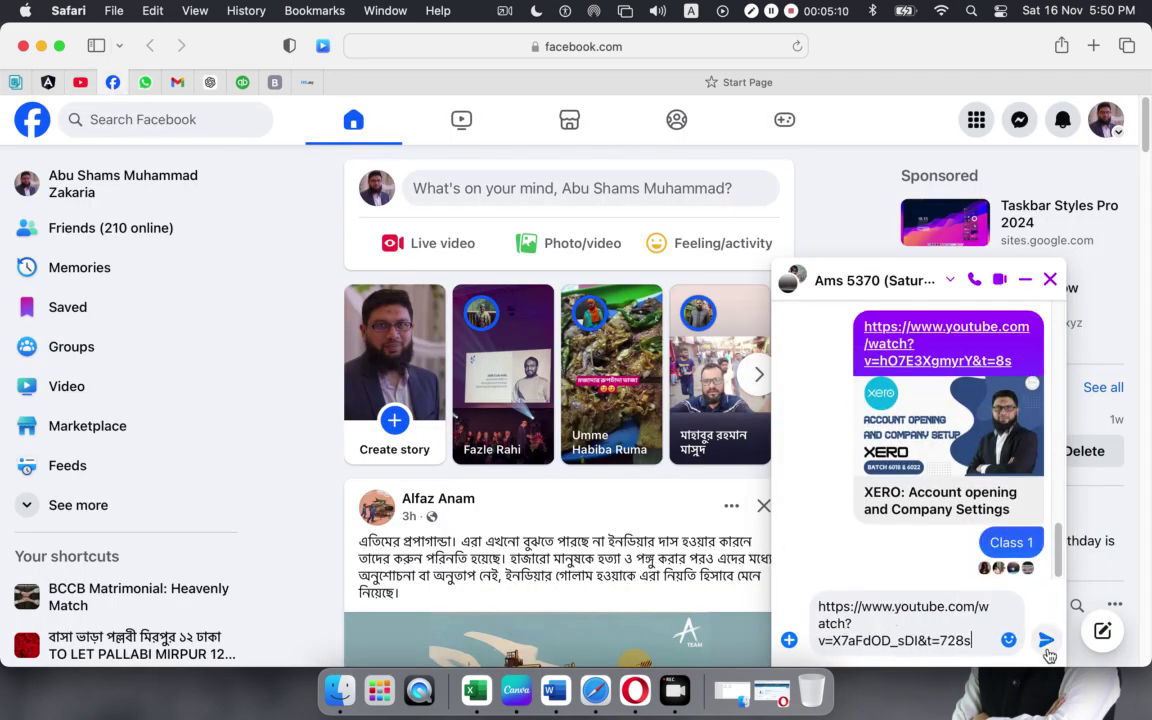
pyautogui.click(1046, 640)
pyautogui.write('Cl')
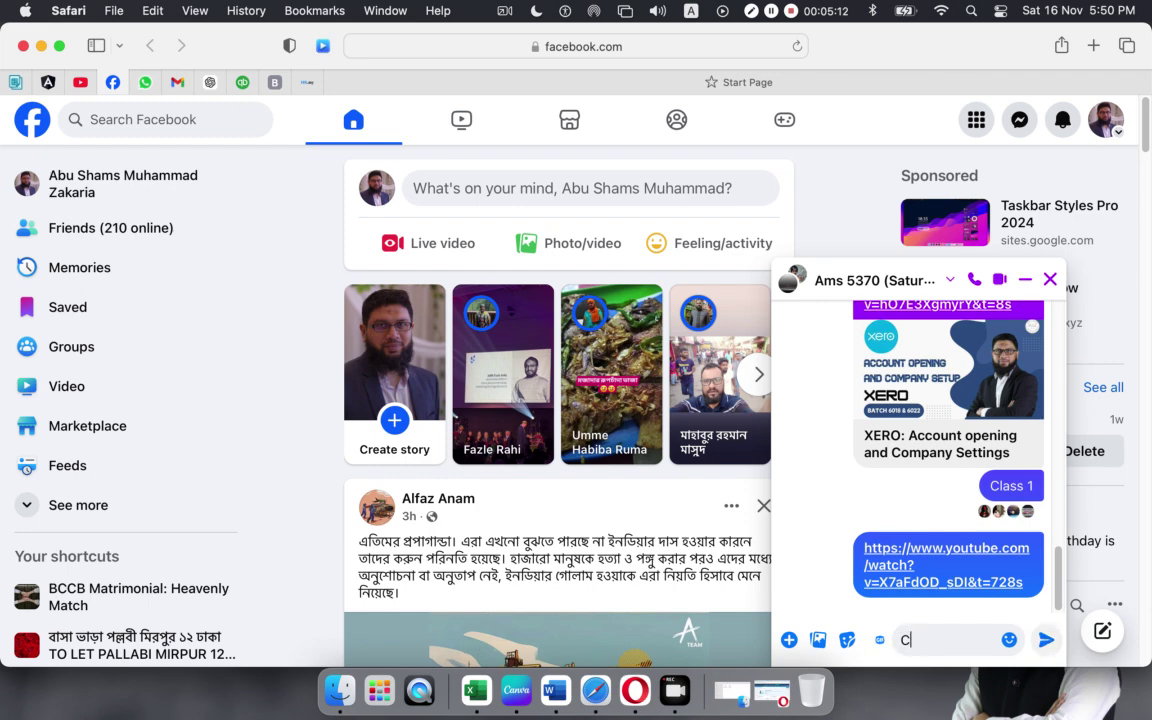
pyautogui.write('ass 2')
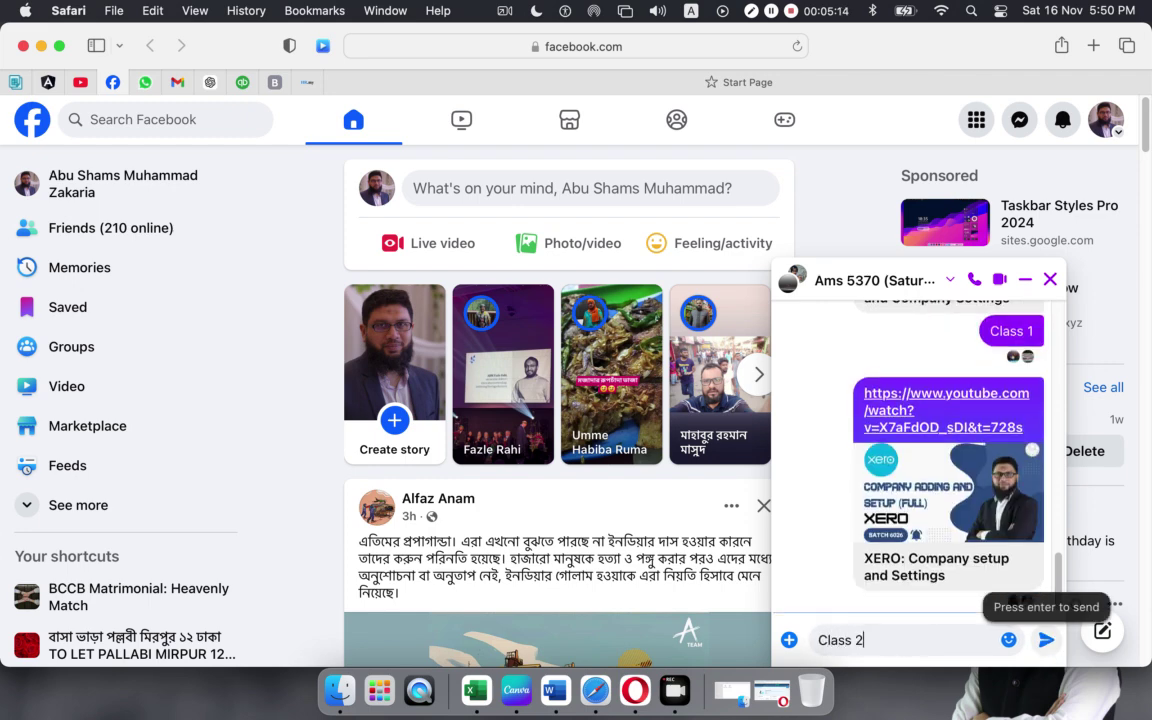
pyautogui.press('Return')
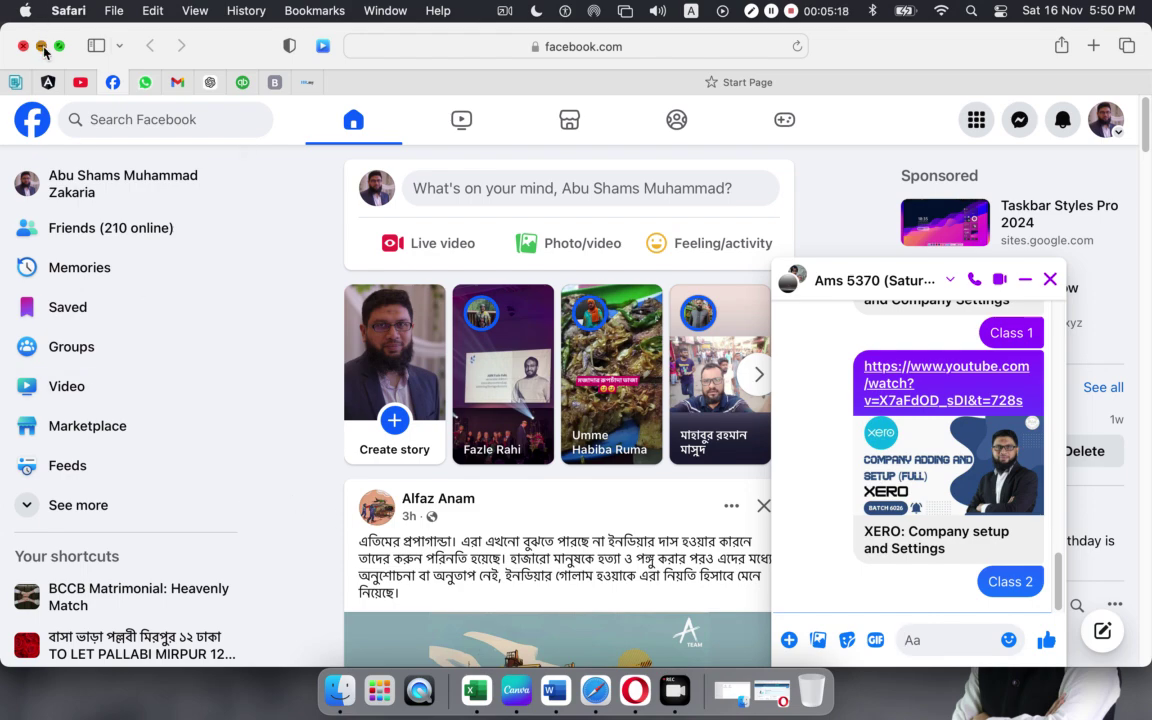
# - Open Trendup Class Materiales > Total 13 Classes > Xero > Xero-01 and copy the docx and Computer Tech.png
pyautogui.click(41, 46)
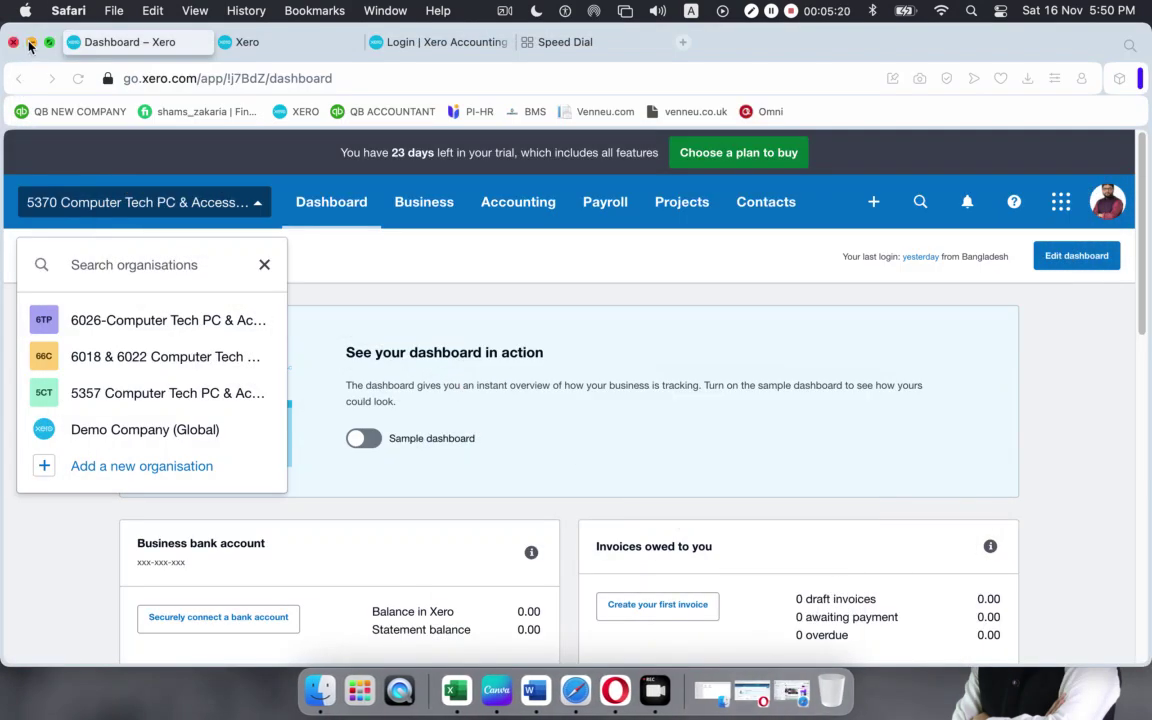
pyautogui.click(31, 42)
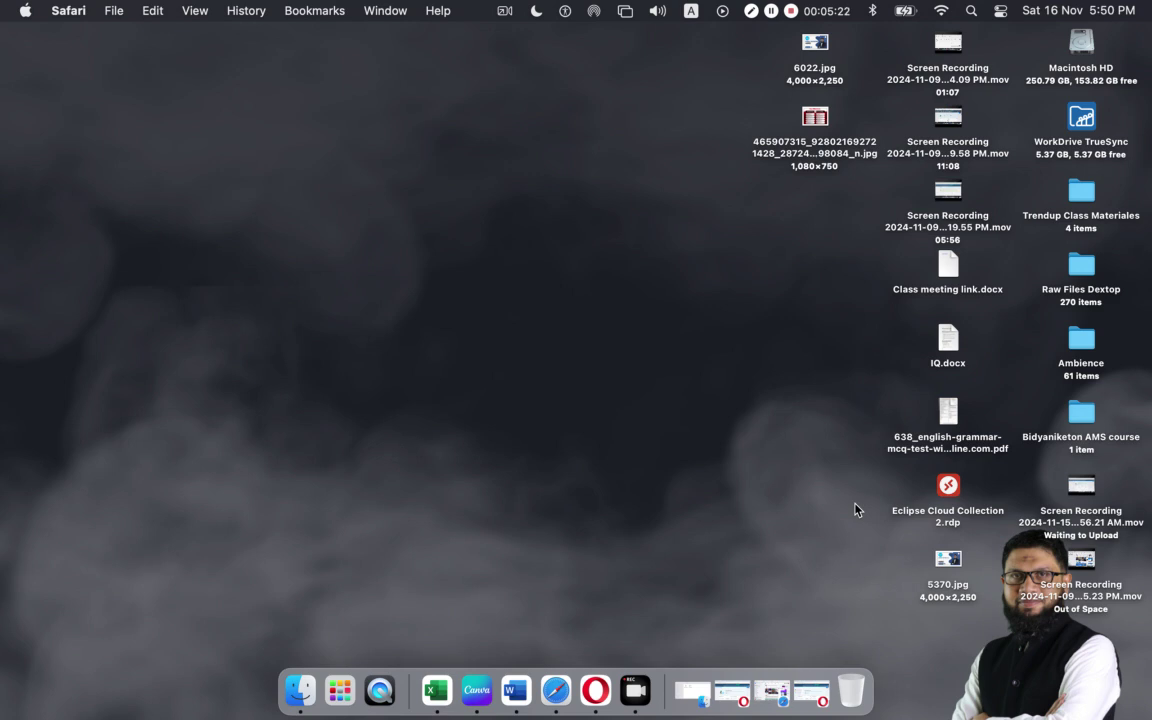
pyautogui.doubleClick(1080, 190)
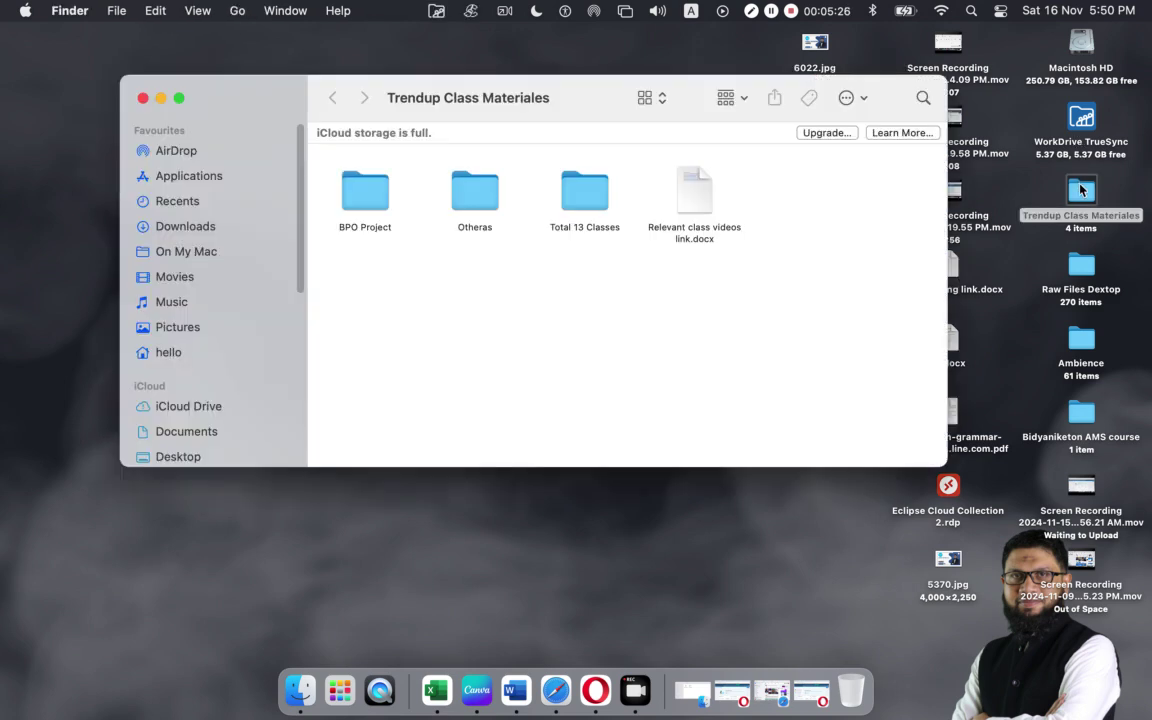
pyautogui.doubleClick(572, 190)
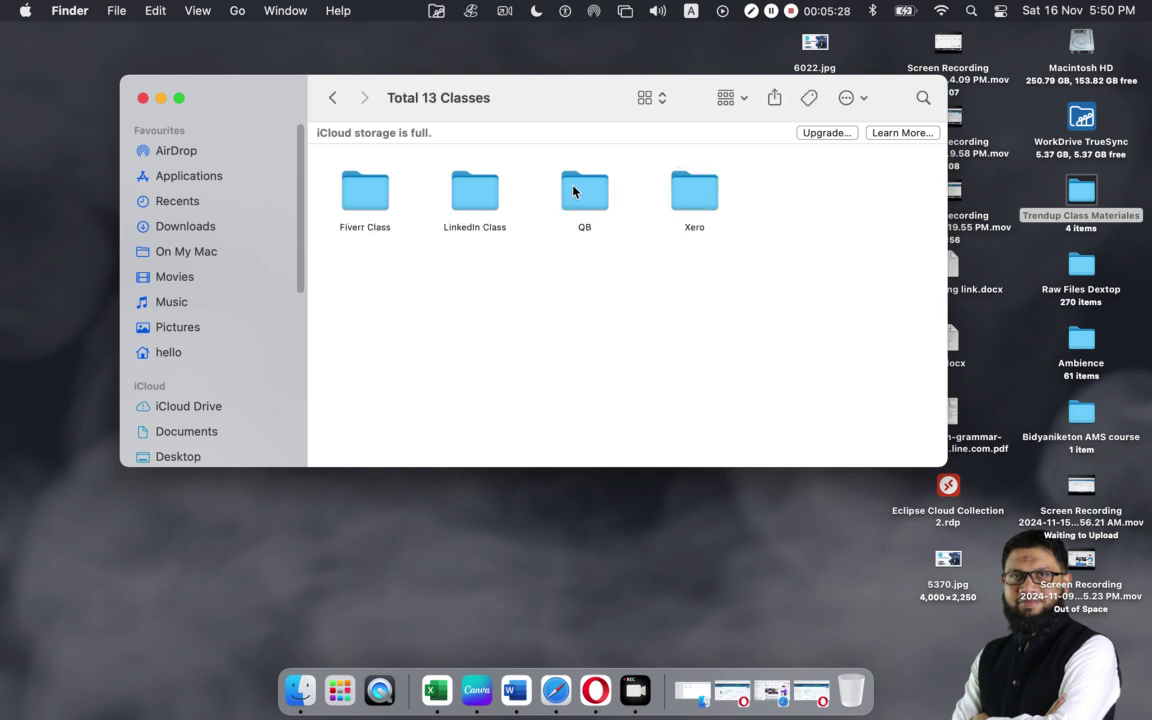
pyautogui.doubleClick(697, 190)
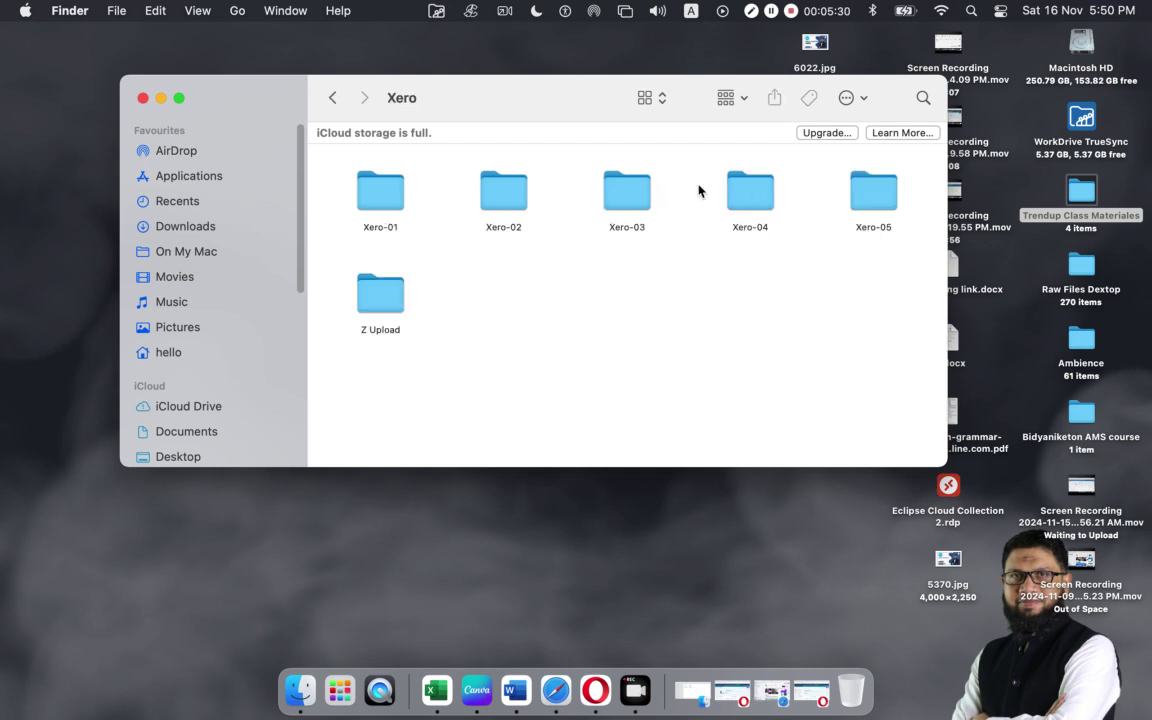
pyautogui.doubleClick(383, 191)
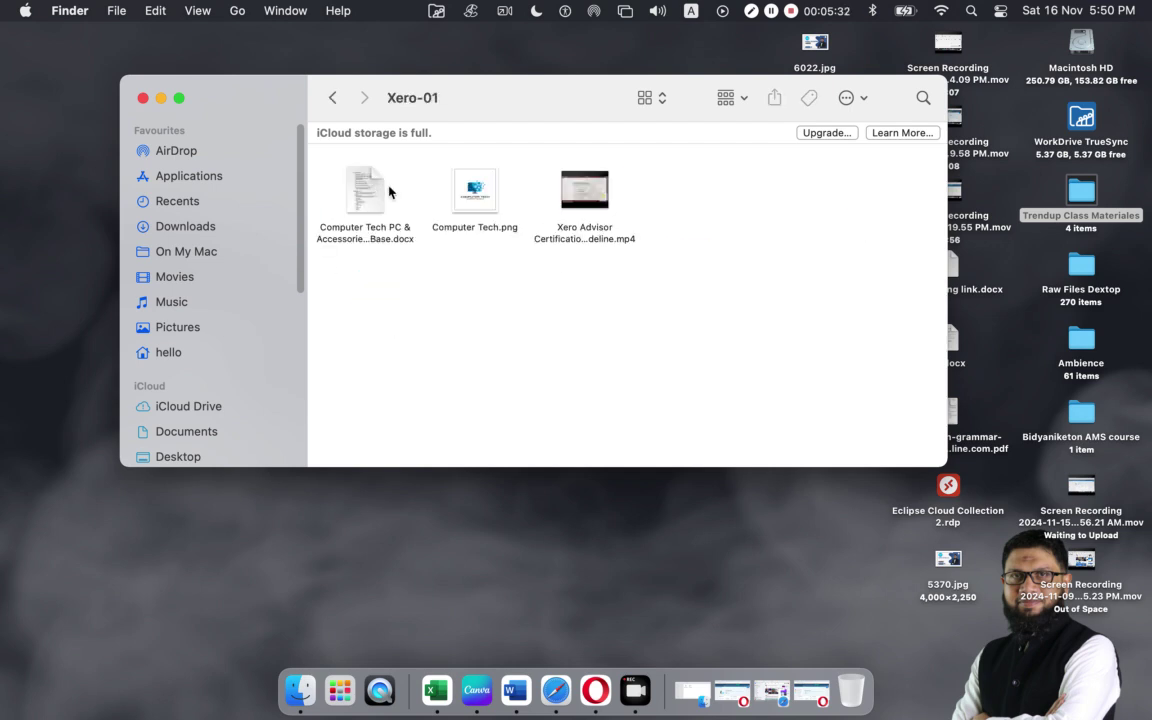
pyautogui.moveTo(520, 166); pyautogui.dragTo(300, 230)
pyautogui.press('super+c')
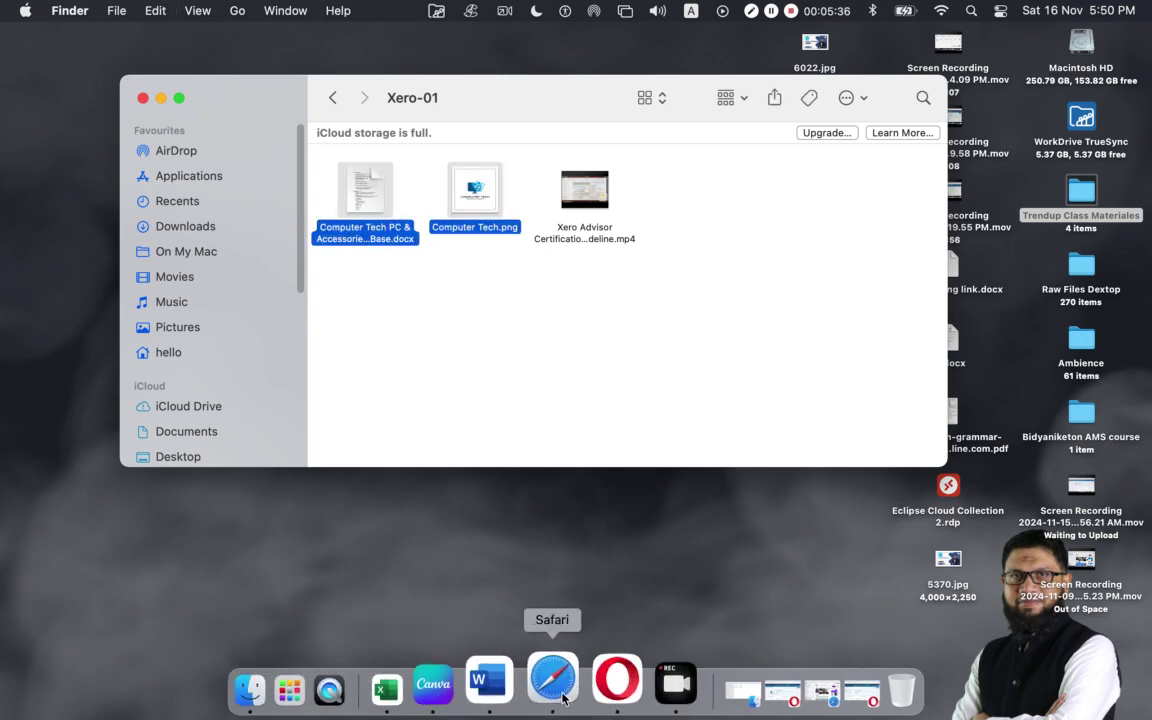
# - Paste and send the Computer Tech logo image and Data Base.docx in the Messenger chat
pyautogui.click(557, 683)
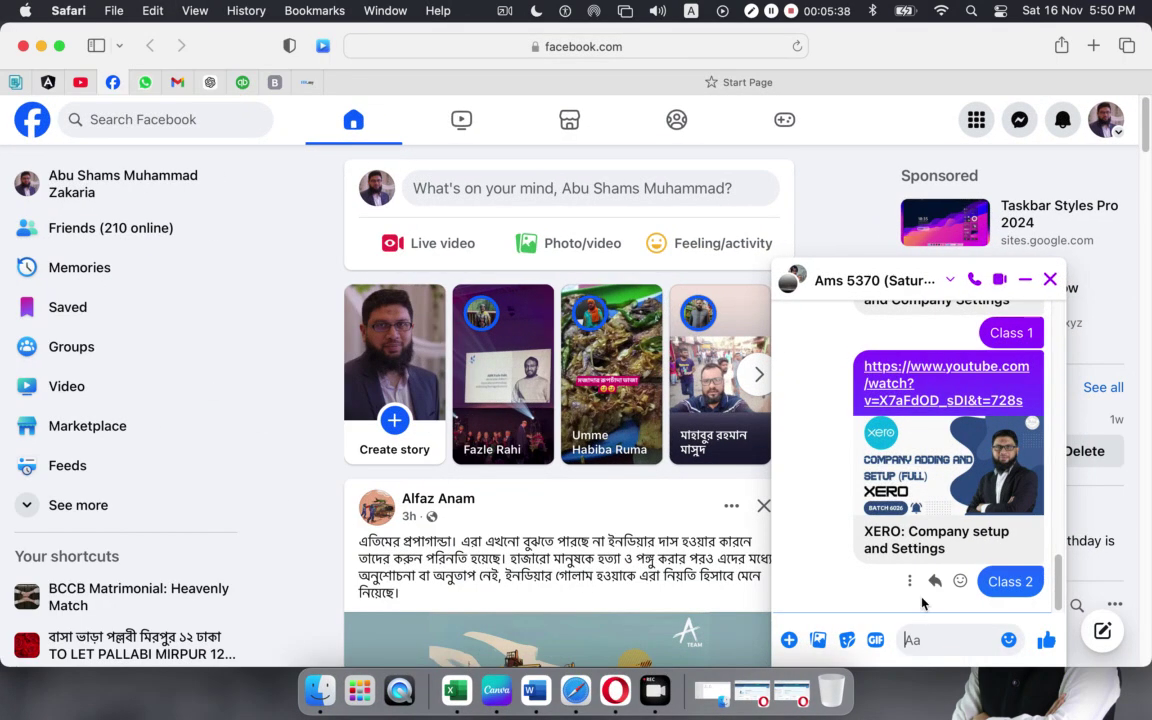
pyautogui.press('super+v')
pyautogui.press('Return')
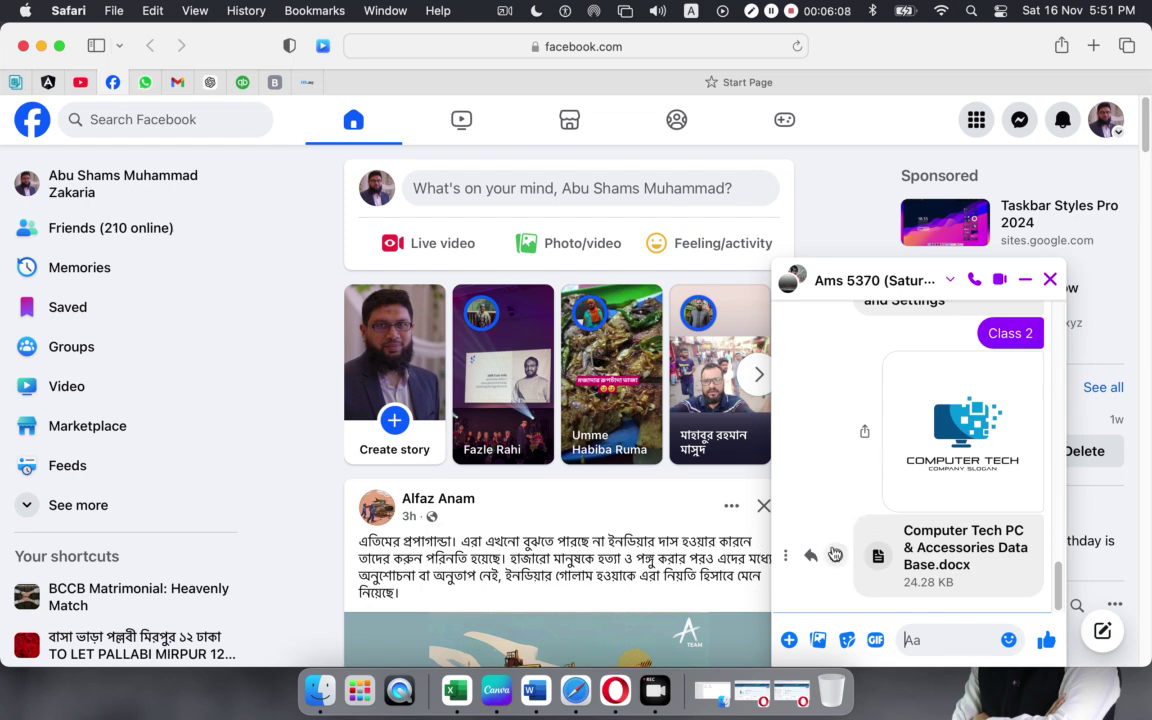
# - Close the Messenger chat, minimize Facebook and bring back the Xero dashboard window
pyautogui.click(1050, 290)
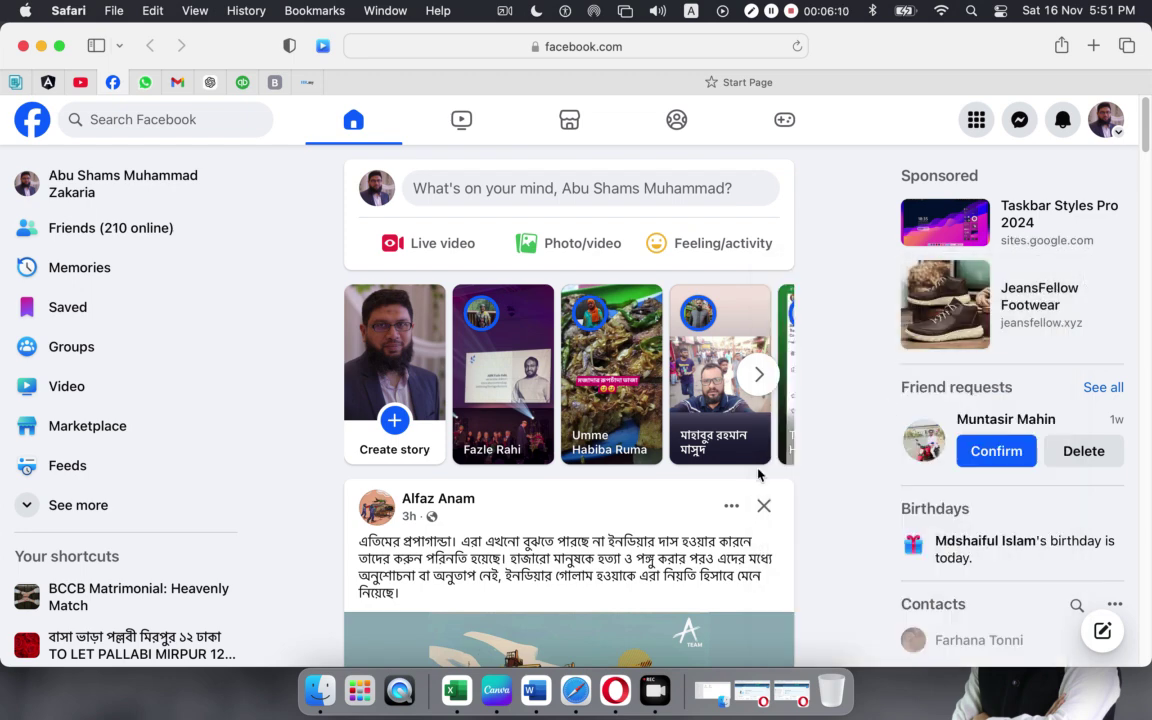
pyautogui.click(41, 46)
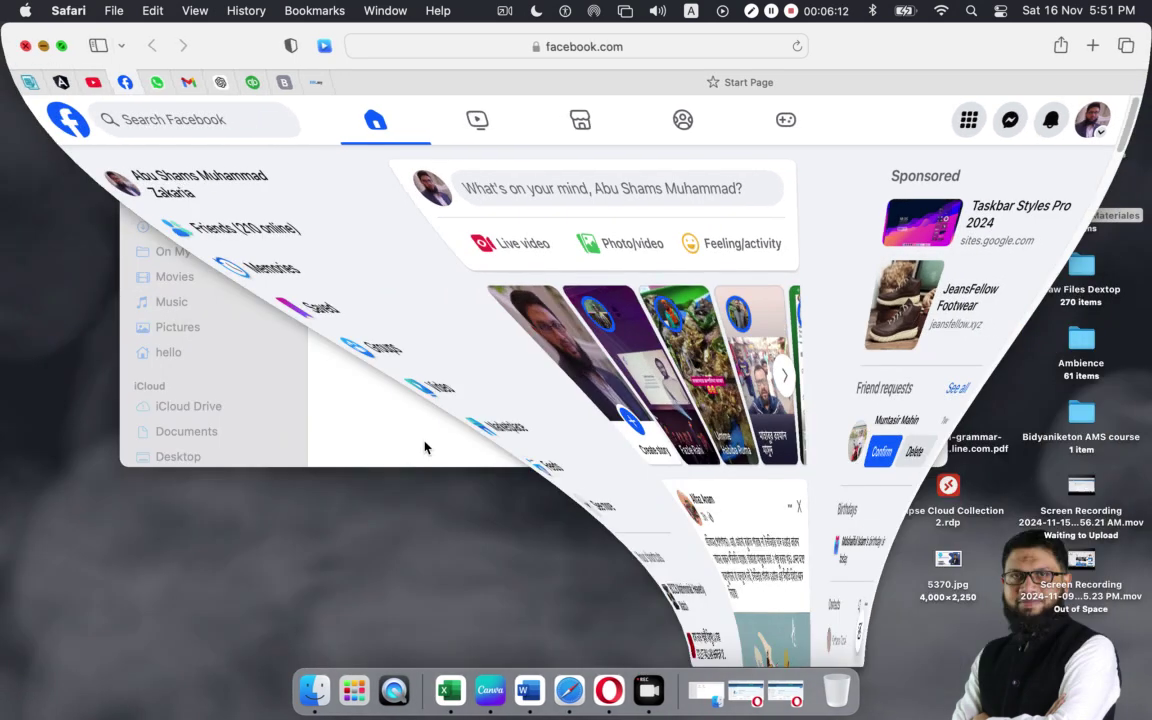
pyautogui.click(768, 688)
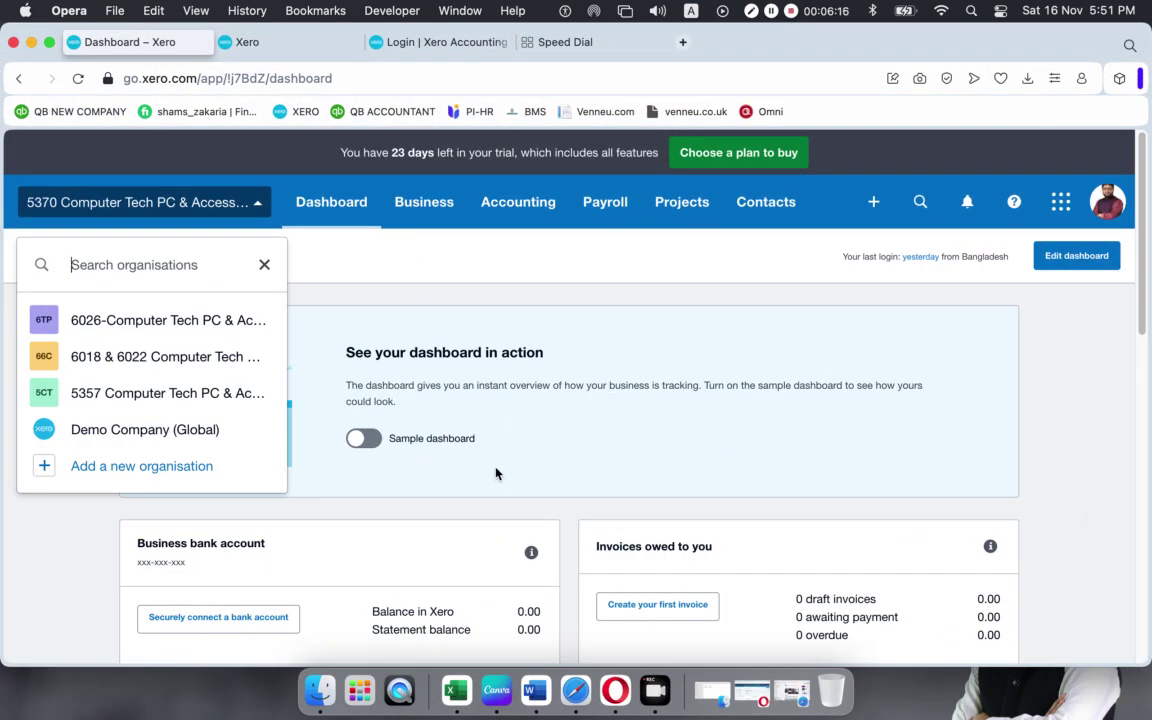
pyautogui.click(30, 530)
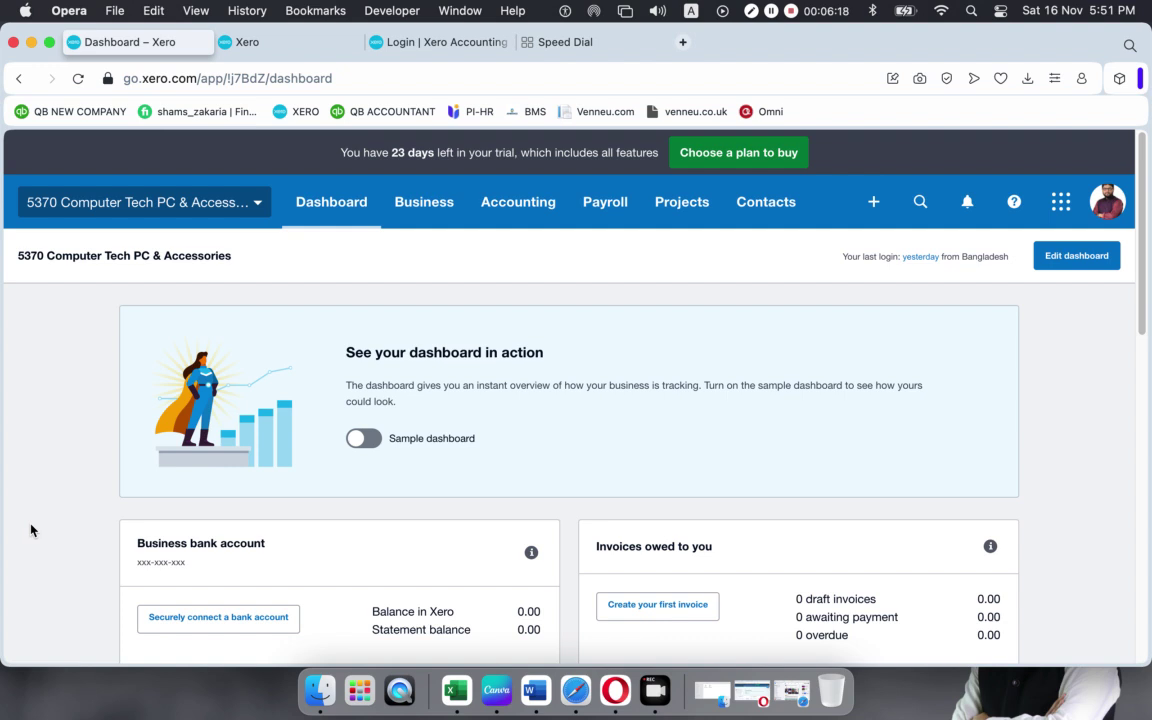
pyautogui.click(263, 210)
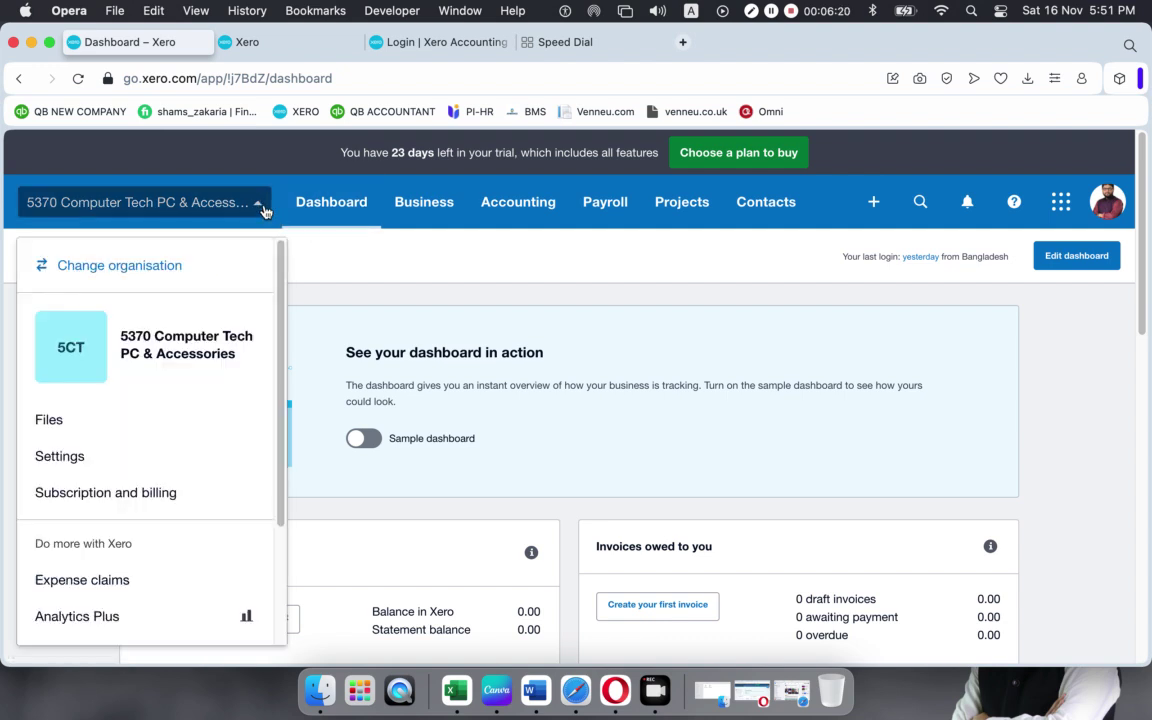
pyautogui.click(463, 309)
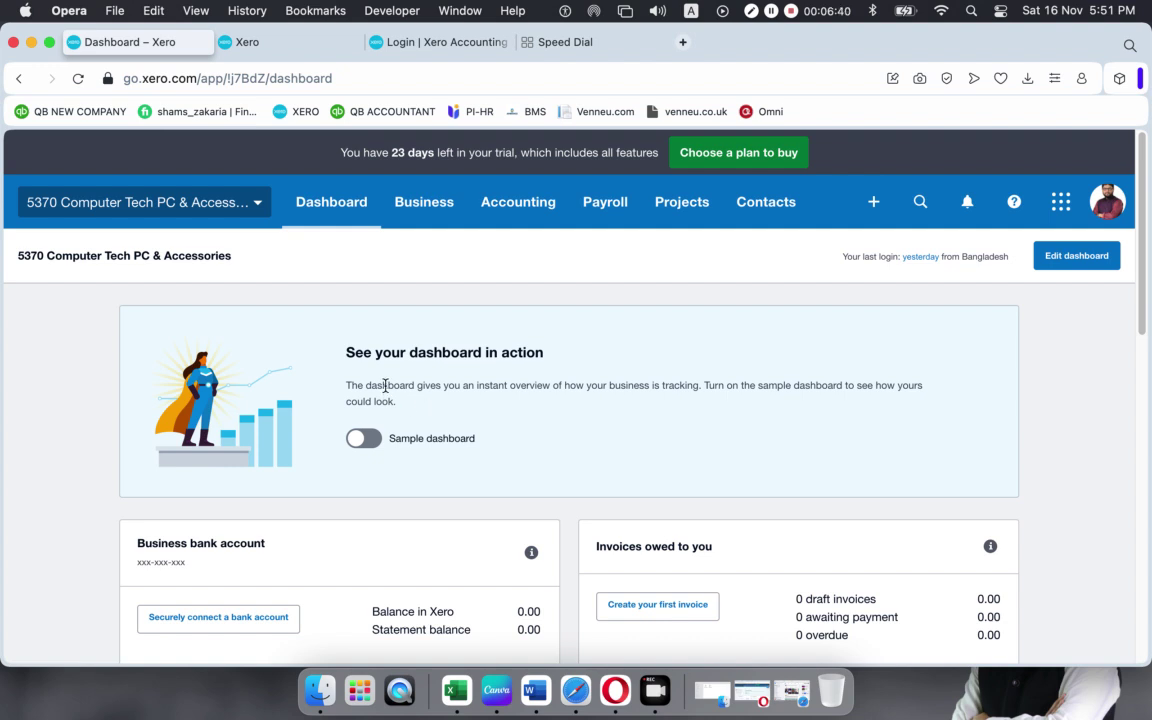
# - From the organisation menu, choose Change organisation to show the organisation search list
pyautogui.click(258, 205)
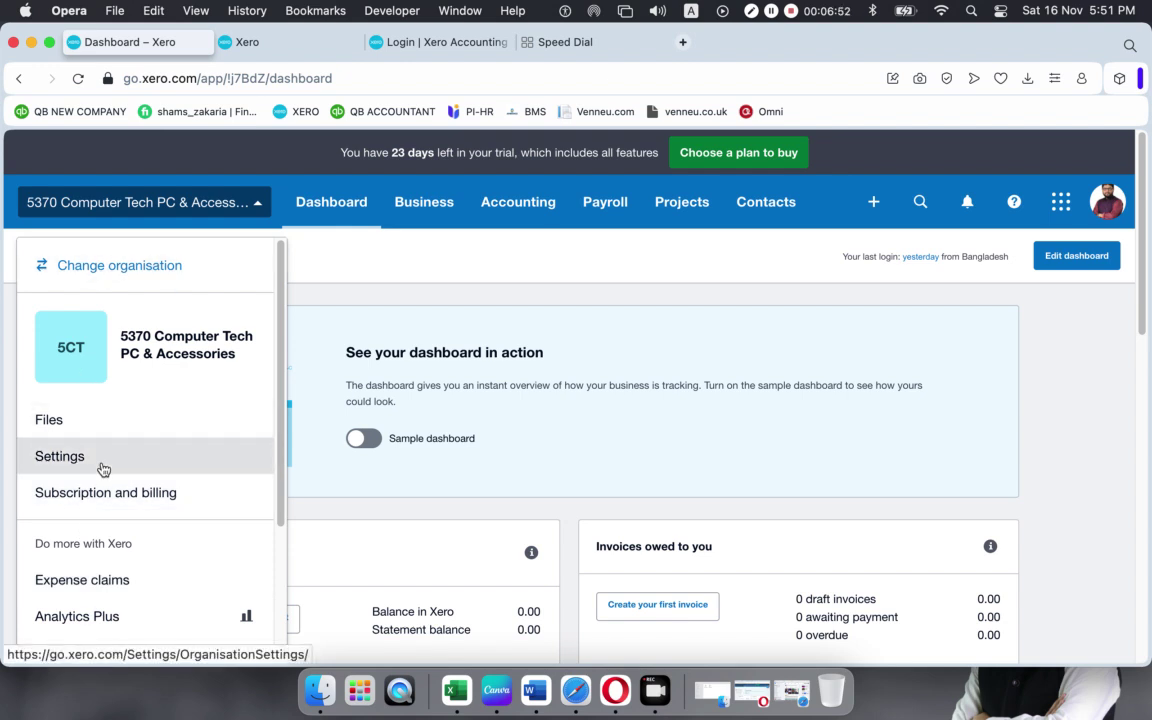
pyautogui.click(154, 265)
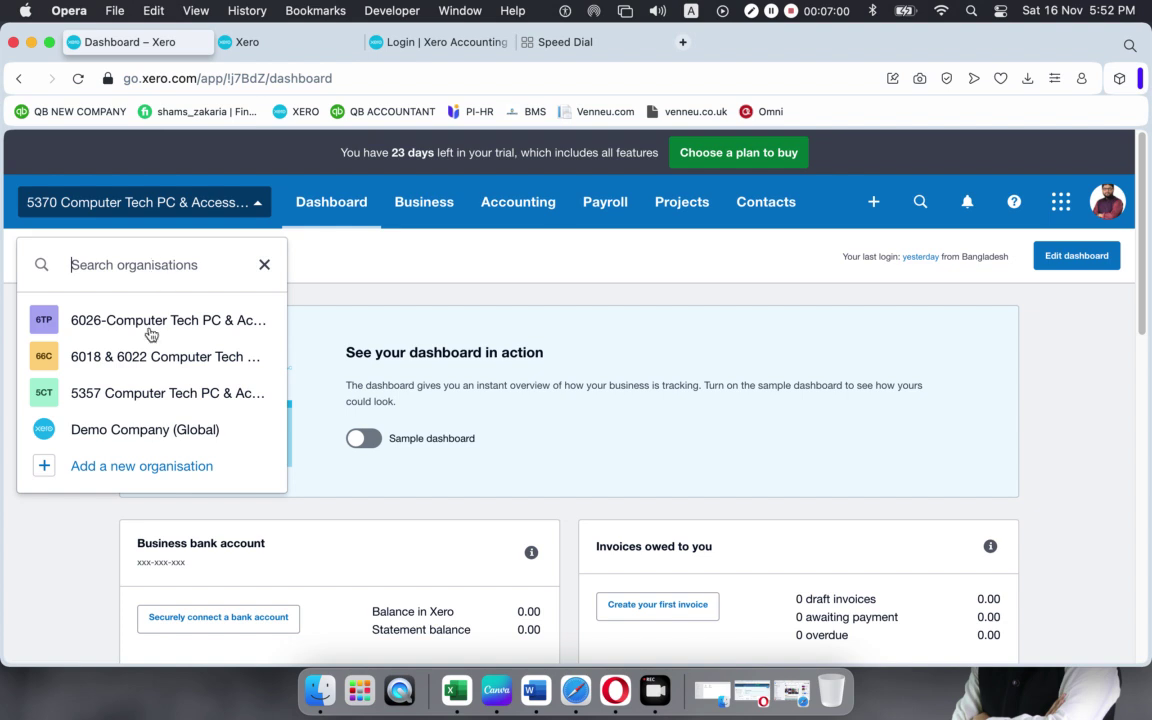
pyautogui.click(264, 264)
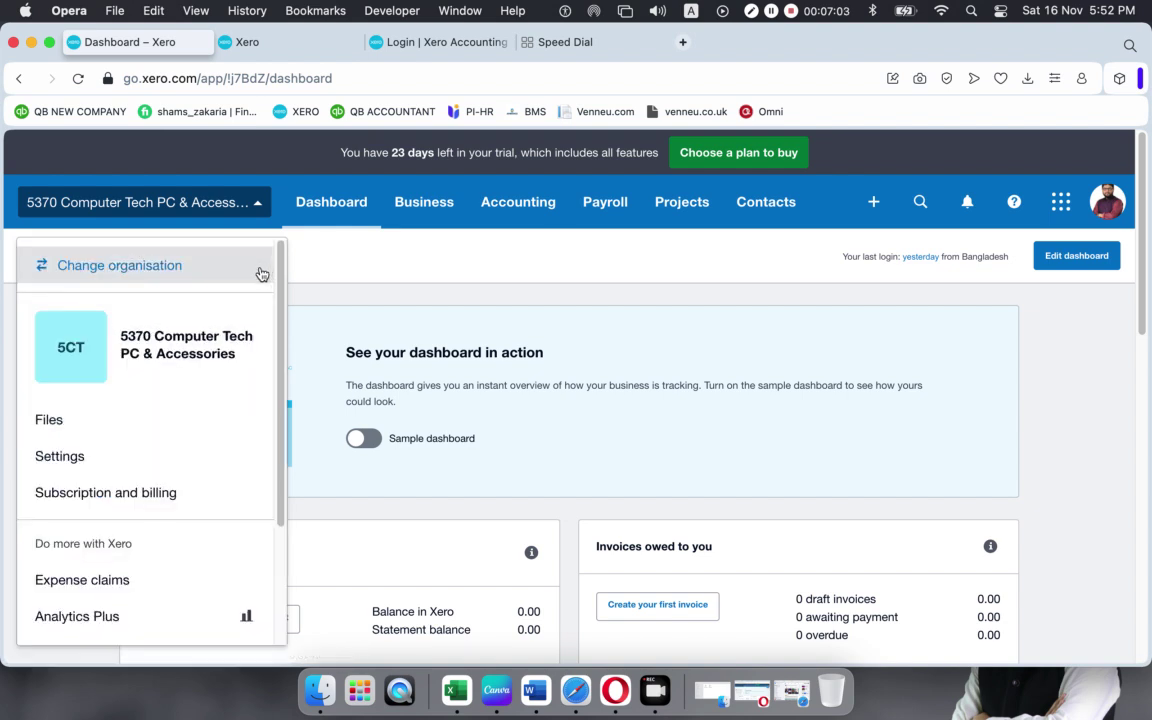
pyautogui.click(258, 204)
pyautogui.click(259, 205)
pyautogui.click(137, 272)
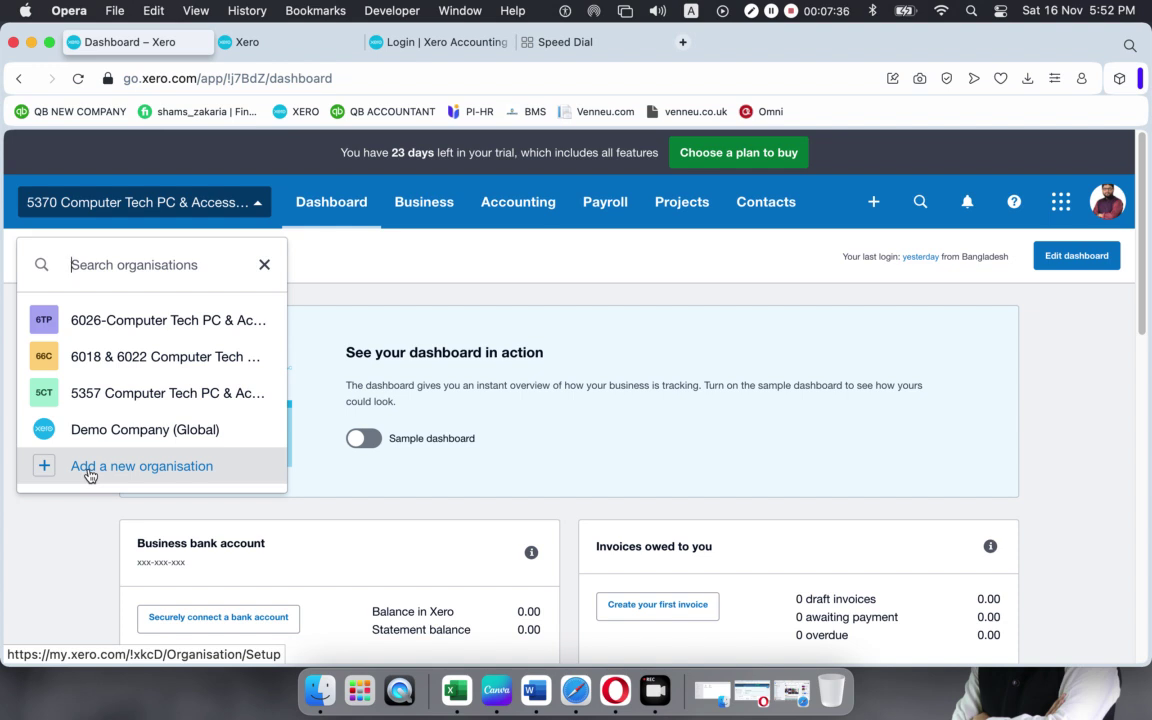
# - Dismiss the organisation list to reveal the full 5370 Computer Tech PC & Accessories dashboard
pyautogui.click(85, 544)
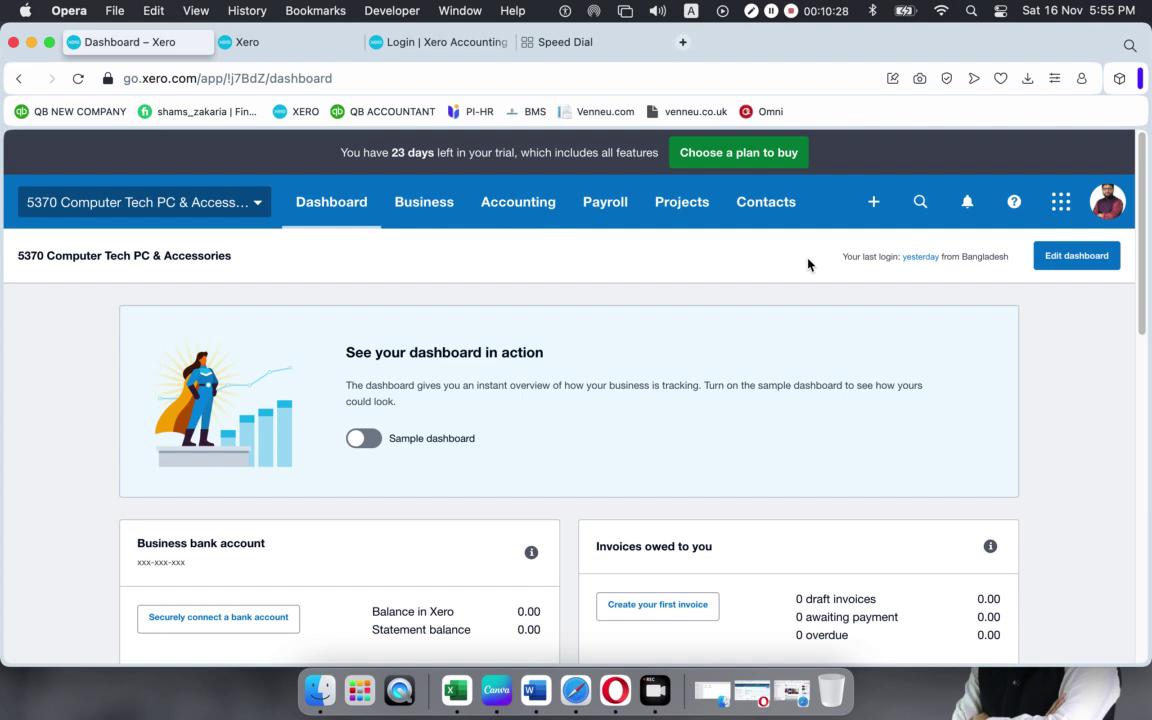
pyautogui.click(874, 204)
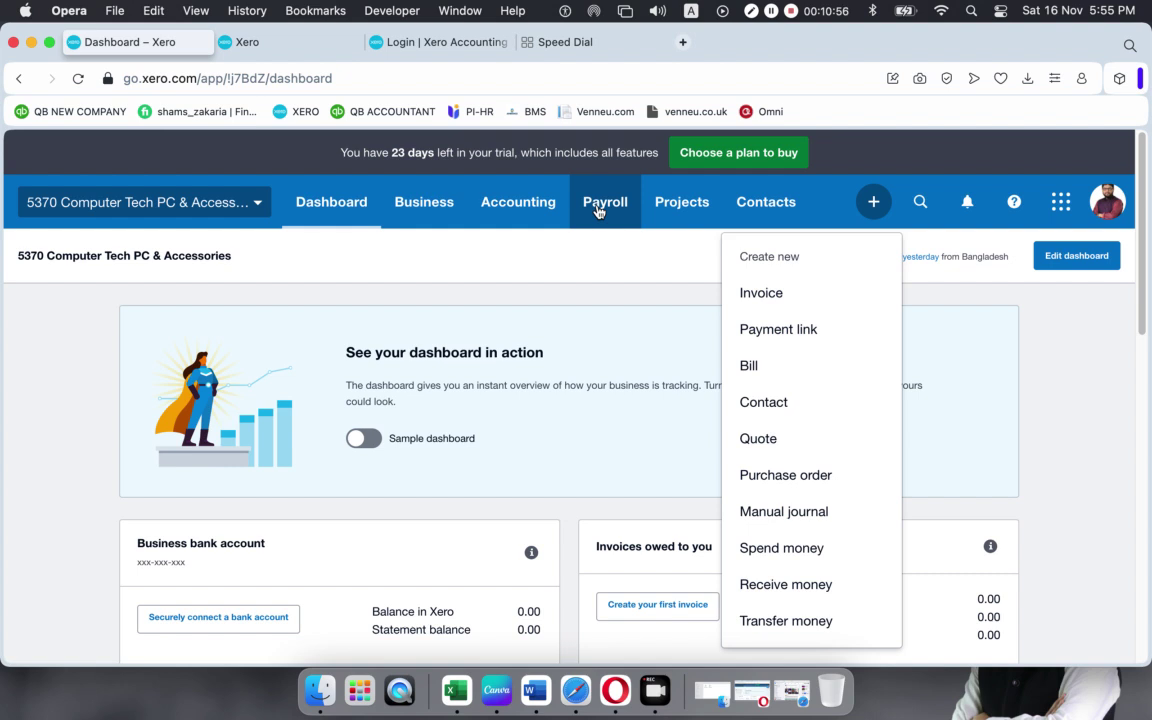
pyautogui.click(592, 253)
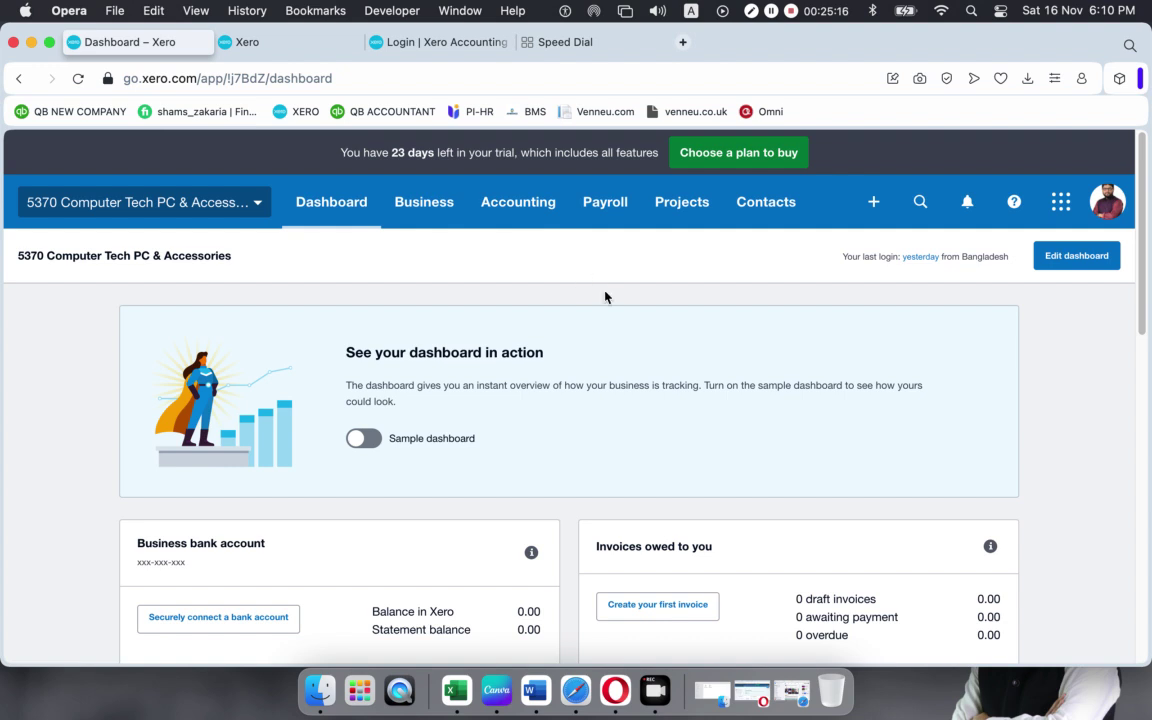
# - Go to Accounting > Advanced and open Chart of accounts
pyautogui.click(535, 204)
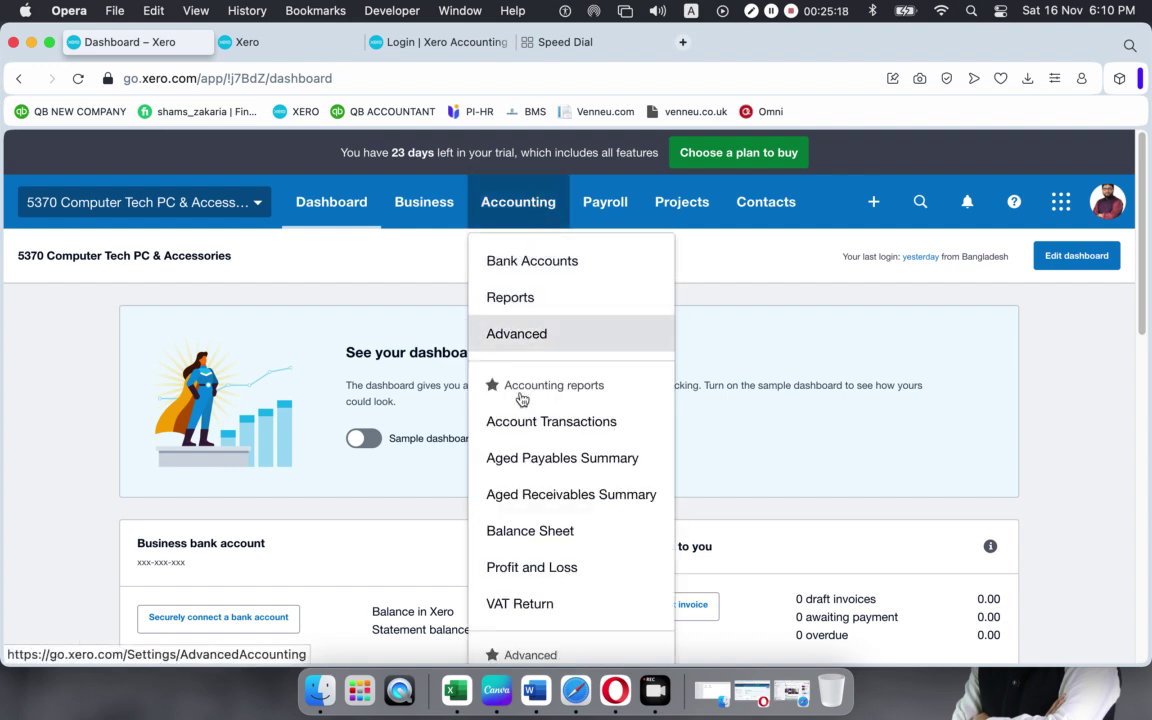
pyautogui.click(507, 340)
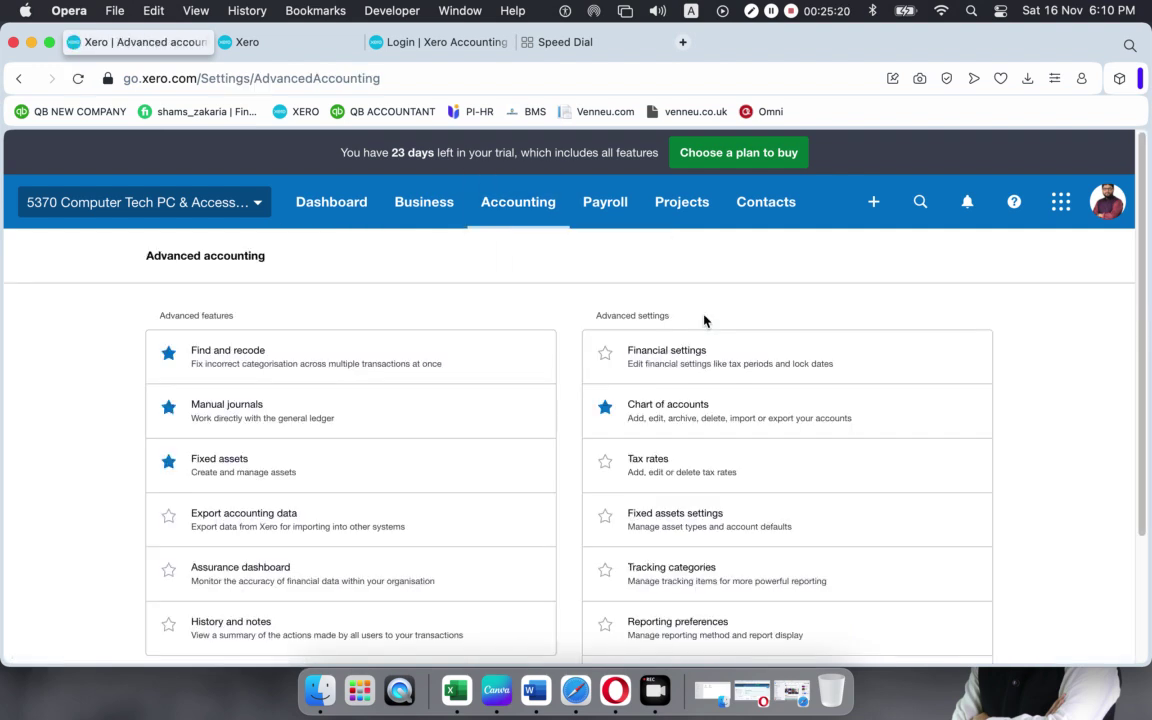
pyautogui.click(675, 410)
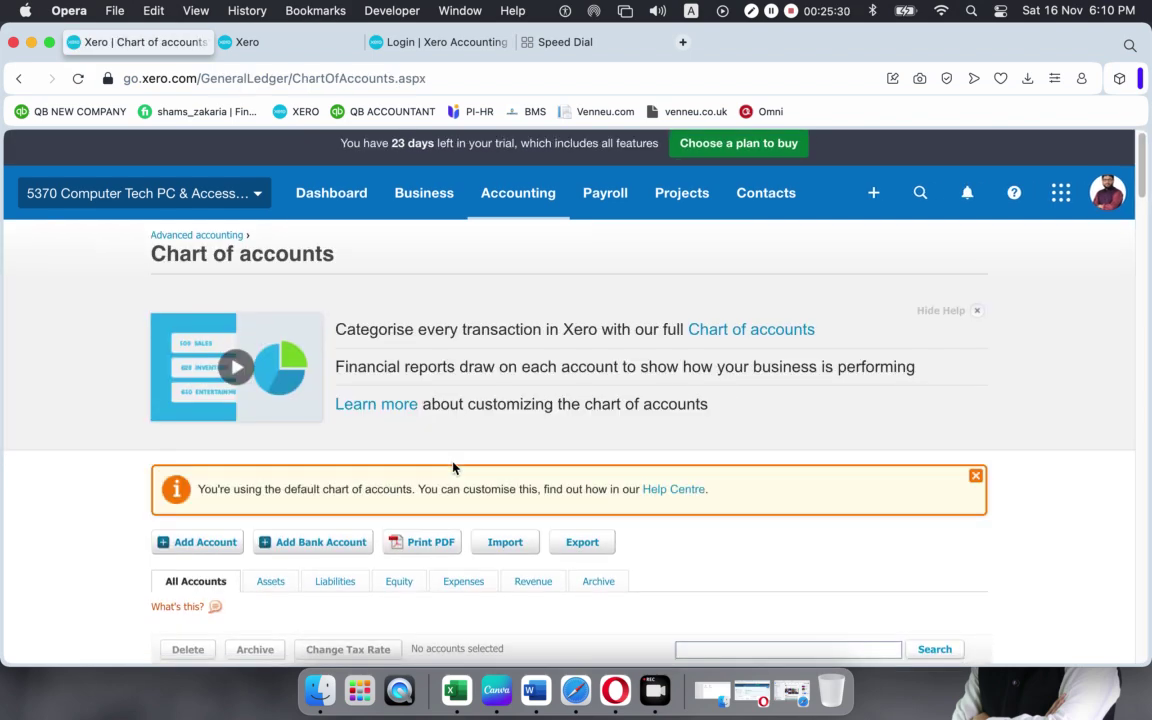
pyautogui.scroll(-15, 452, 466)
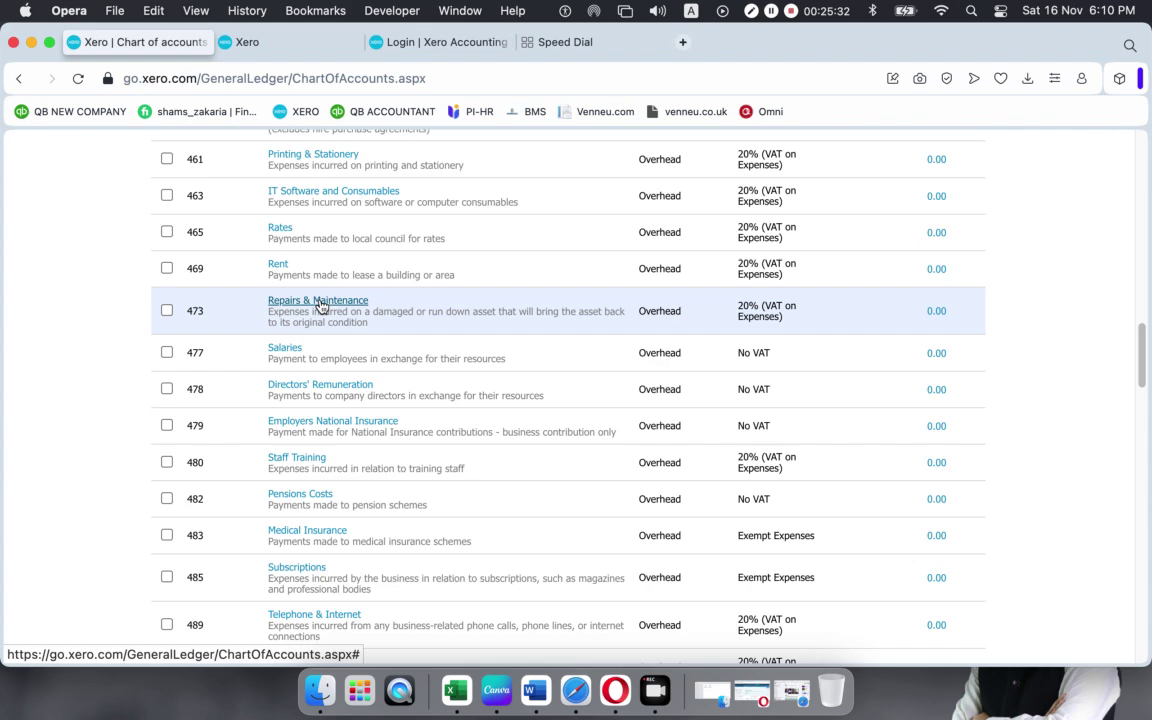
pyautogui.scroll(1, 321, 310)
pyautogui.scroll(5, 321, 310)
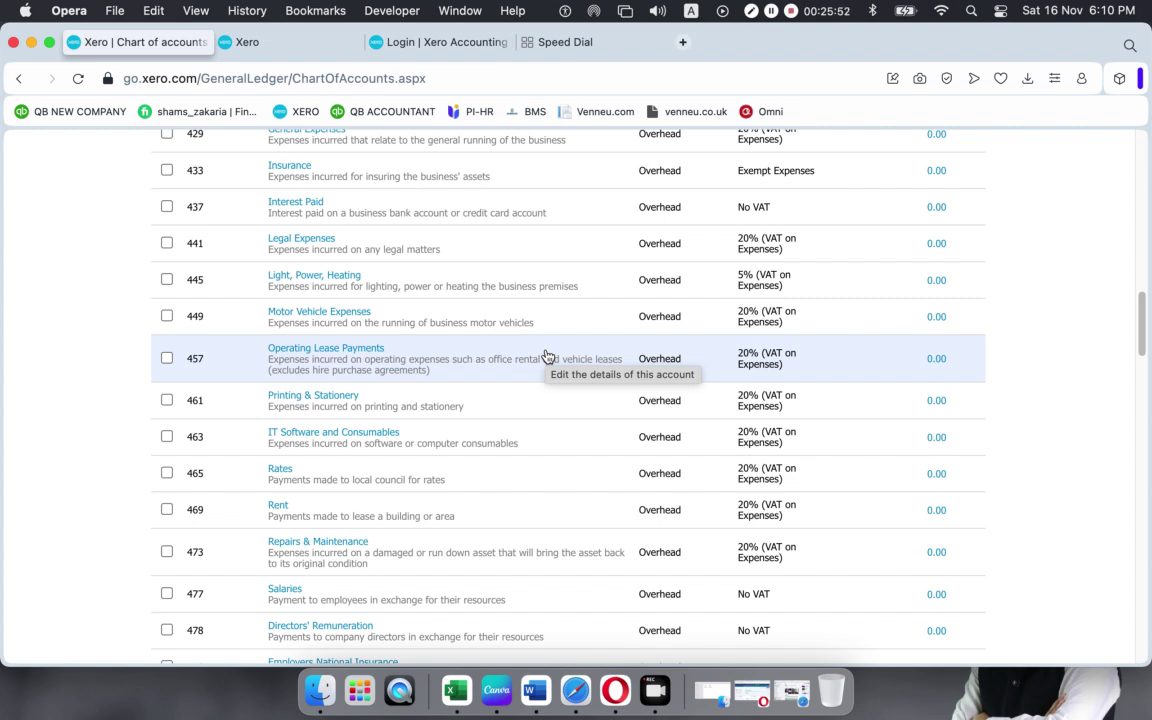
pyautogui.scroll(-15, 509, 345)
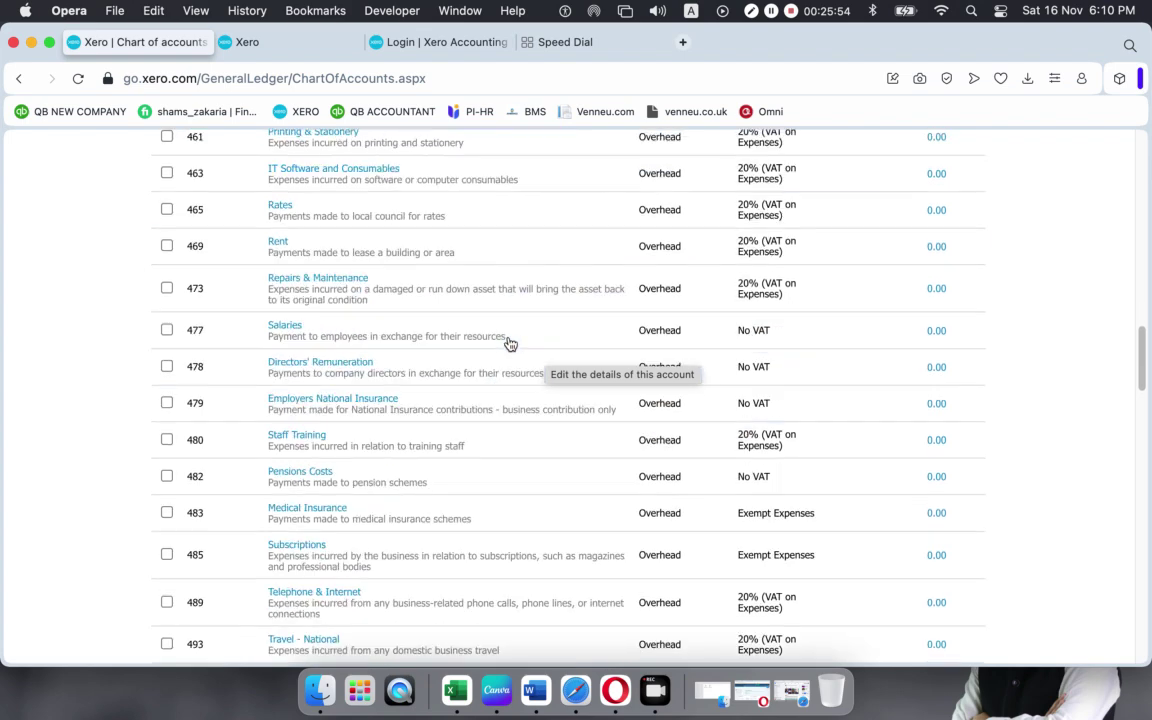
pyautogui.scroll(-1, 509, 345)
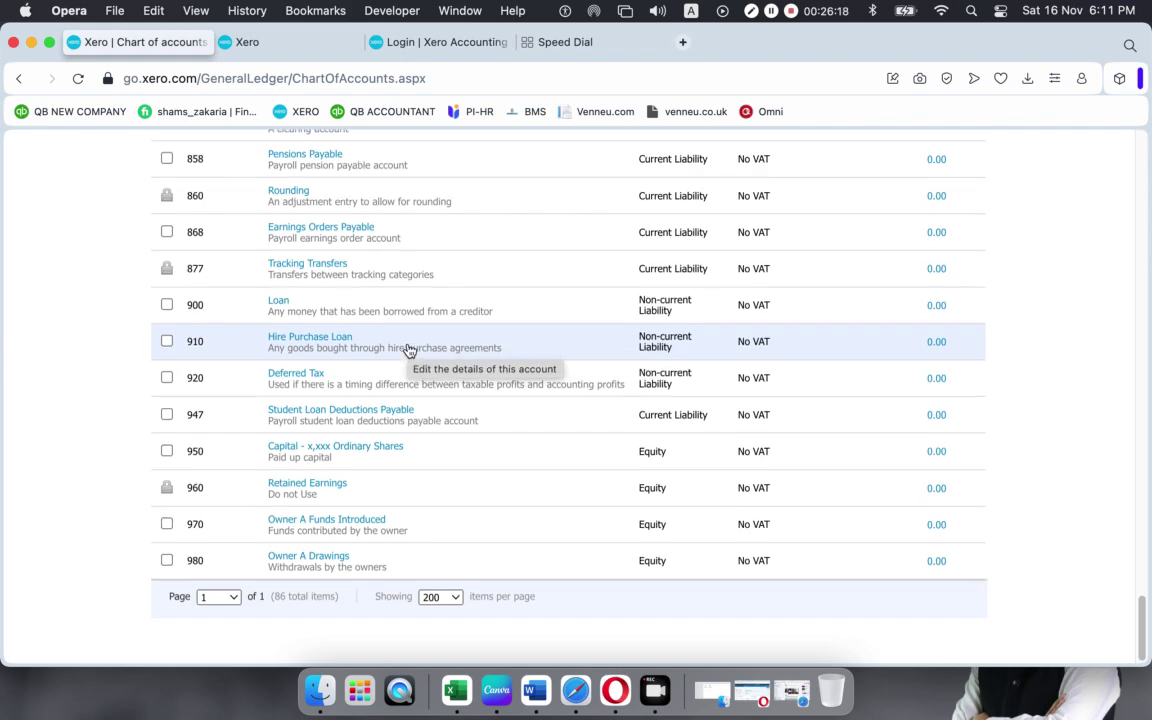
pyautogui.scroll(15, 407, 350)
pyautogui.scroll(10, 407, 350)
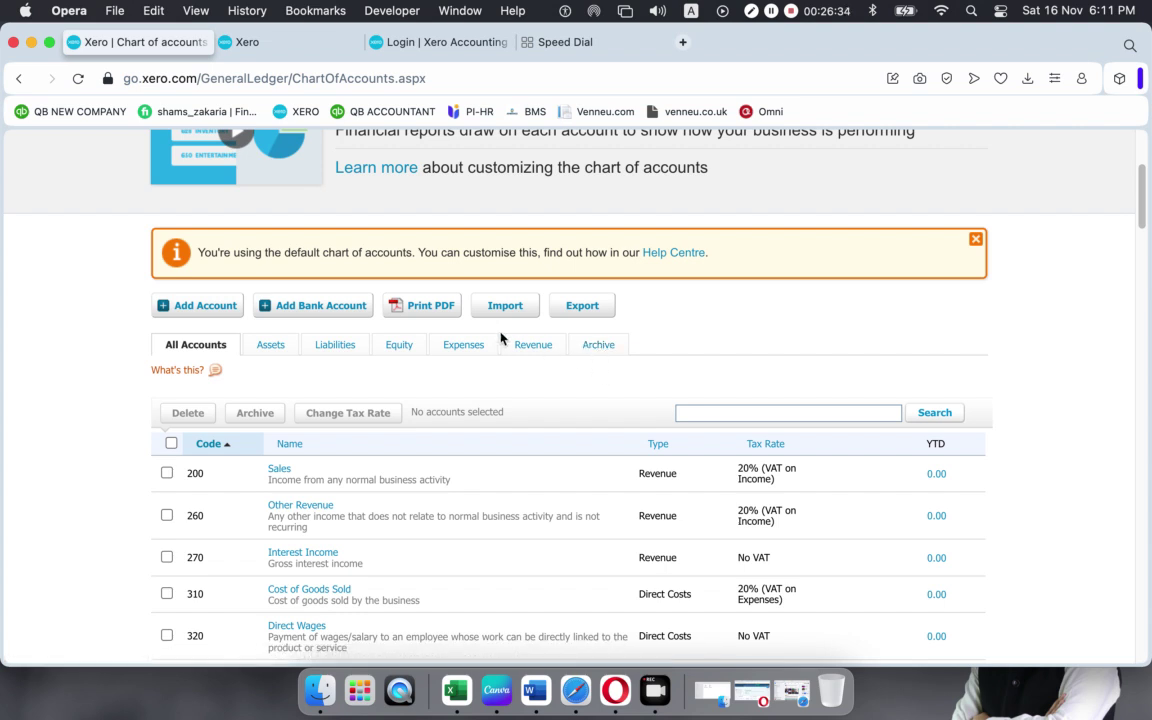
pyautogui.click(455, 347)
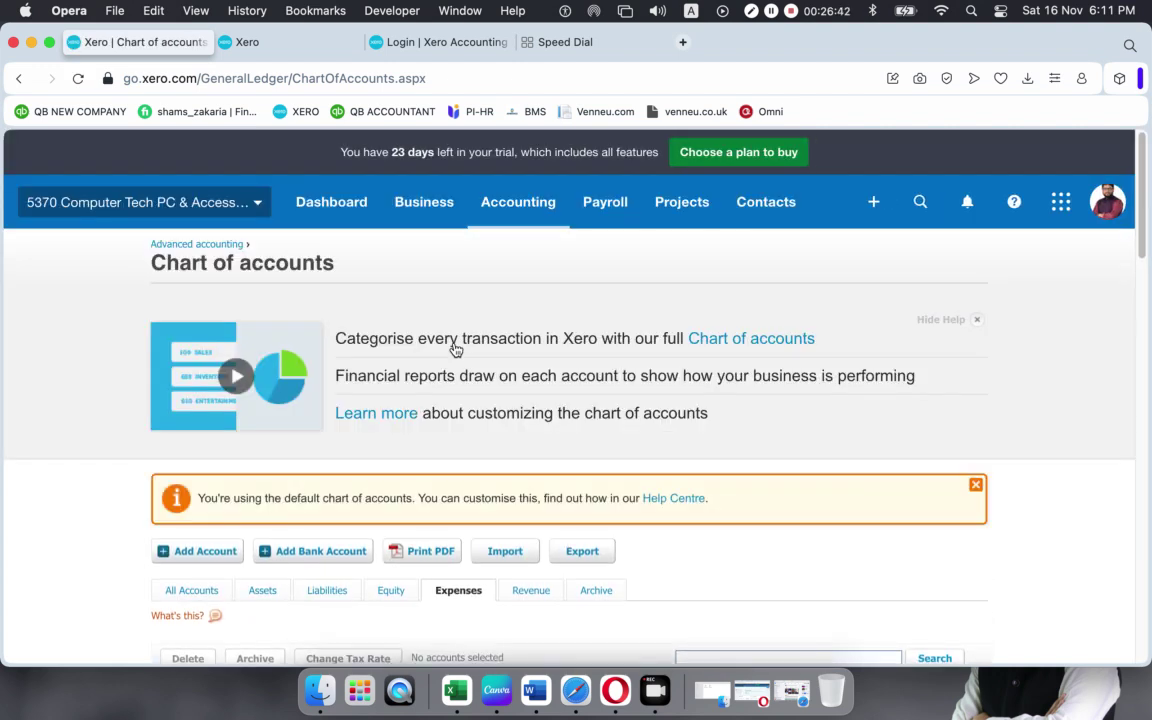
pyautogui.scroll(-5, 460, 345)
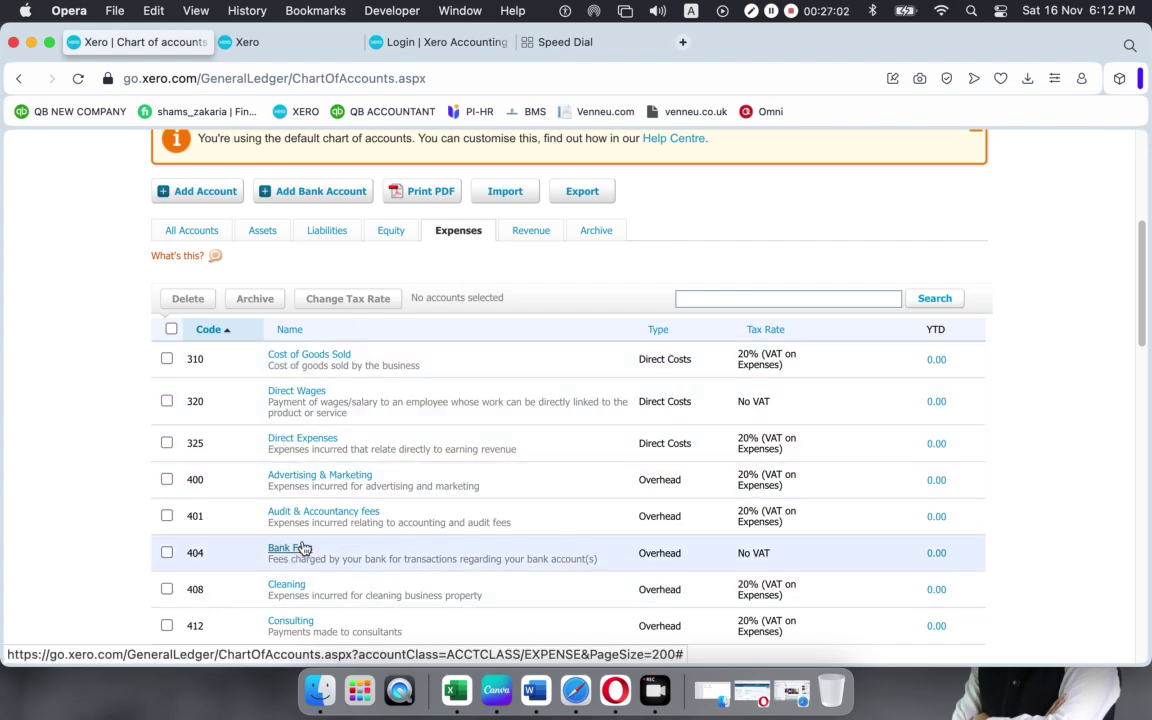
pyautogui.scroll(-12, 305, 548)
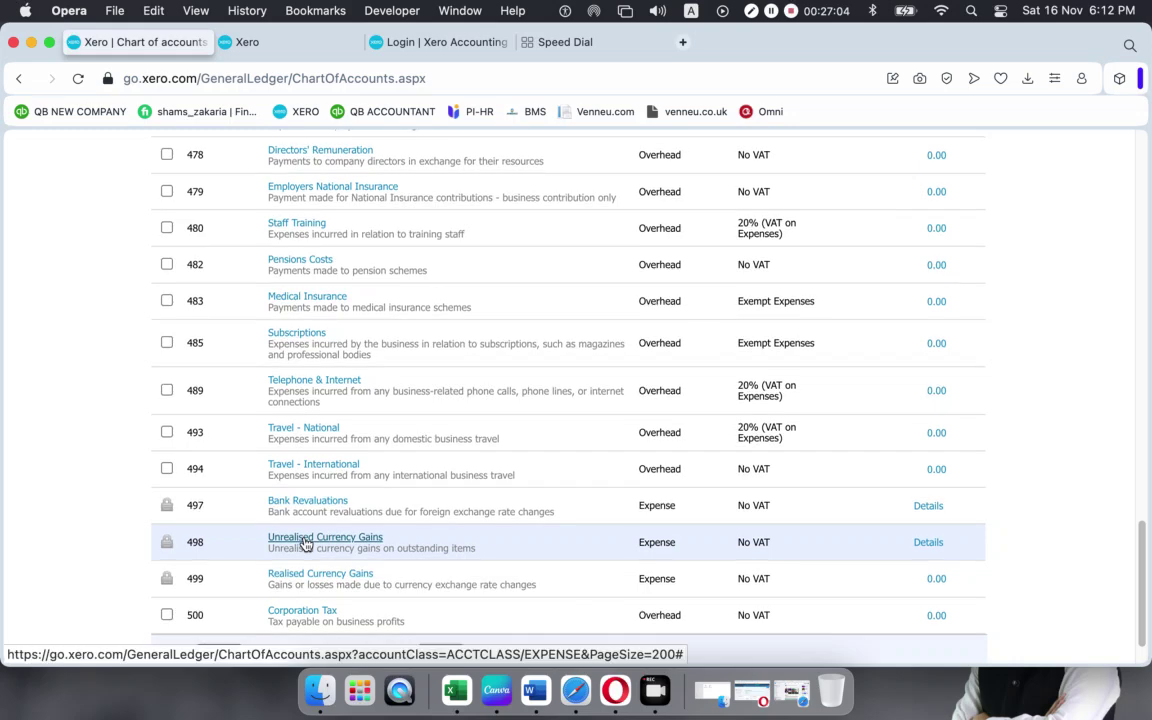
pyautogui.scroll(-2, 305, 545)
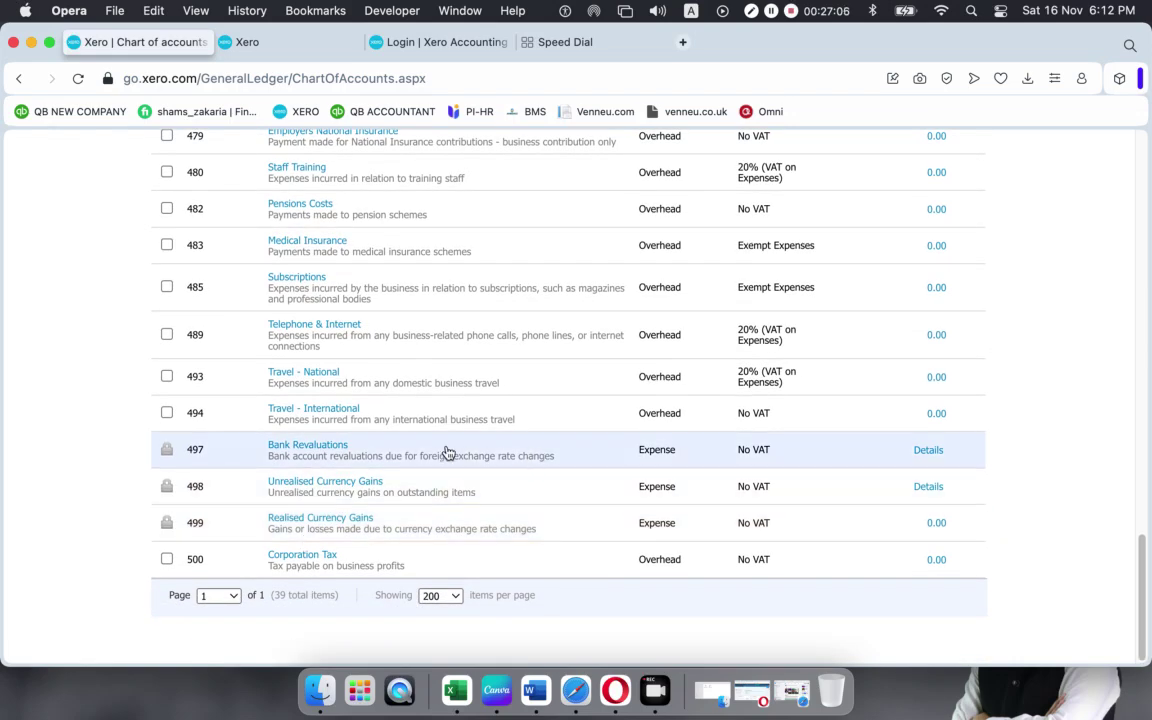
pyautogui.scroll(15, 447, 453)
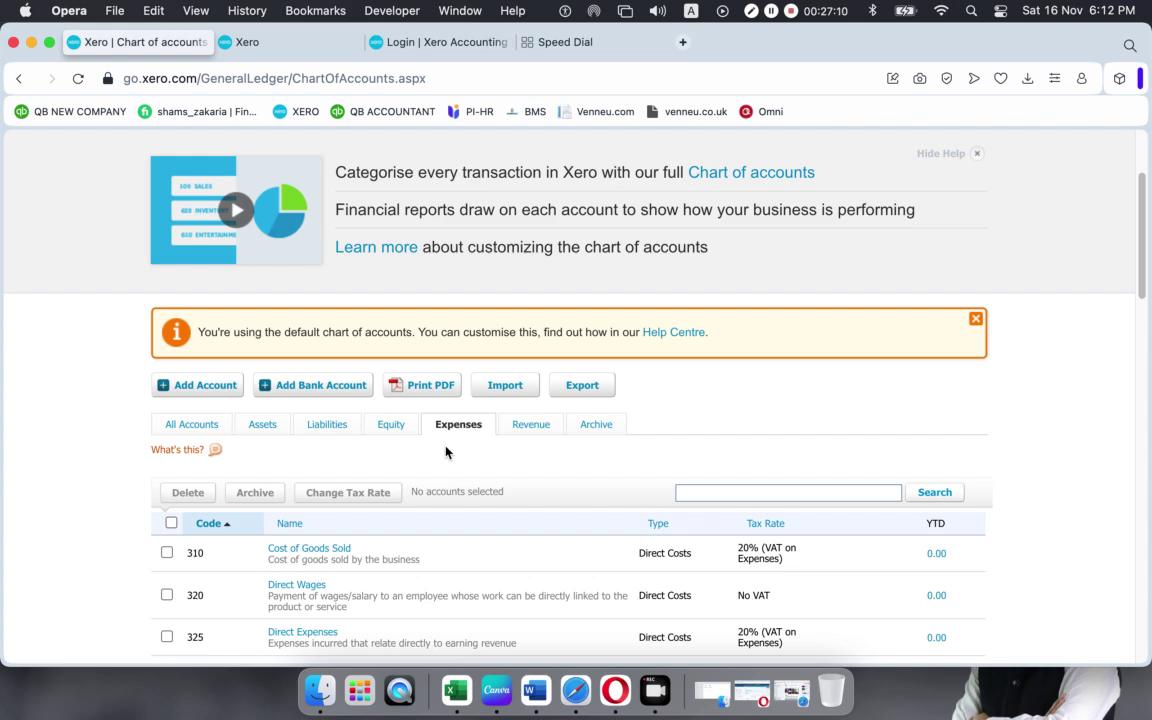
pyautogui.scroll(-5, 446, 452)
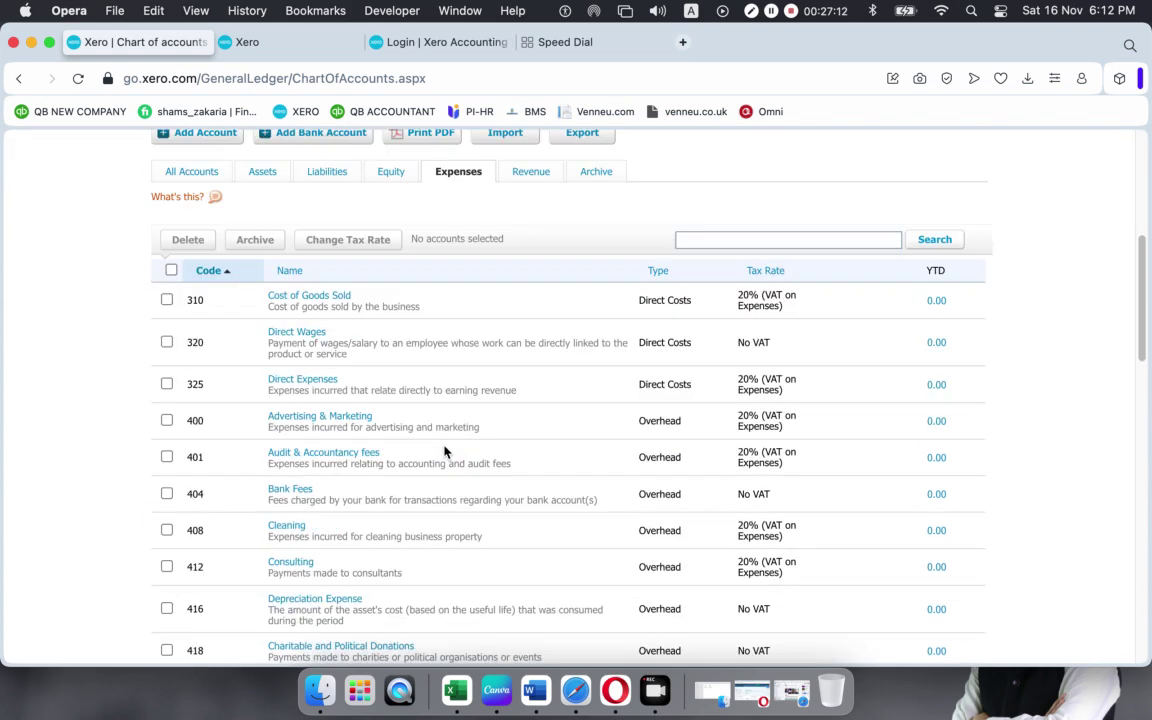
pyautogui.scroll(-8, 340, 375)
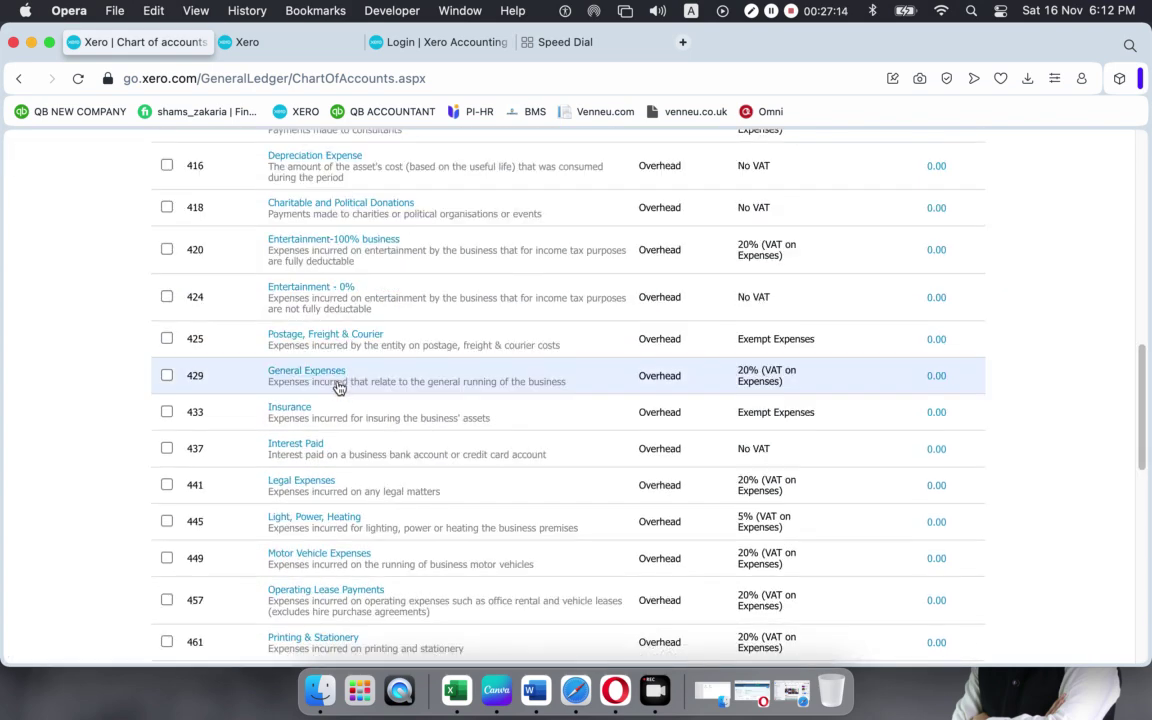
pyautogui.scroll(-3, 334, 436)
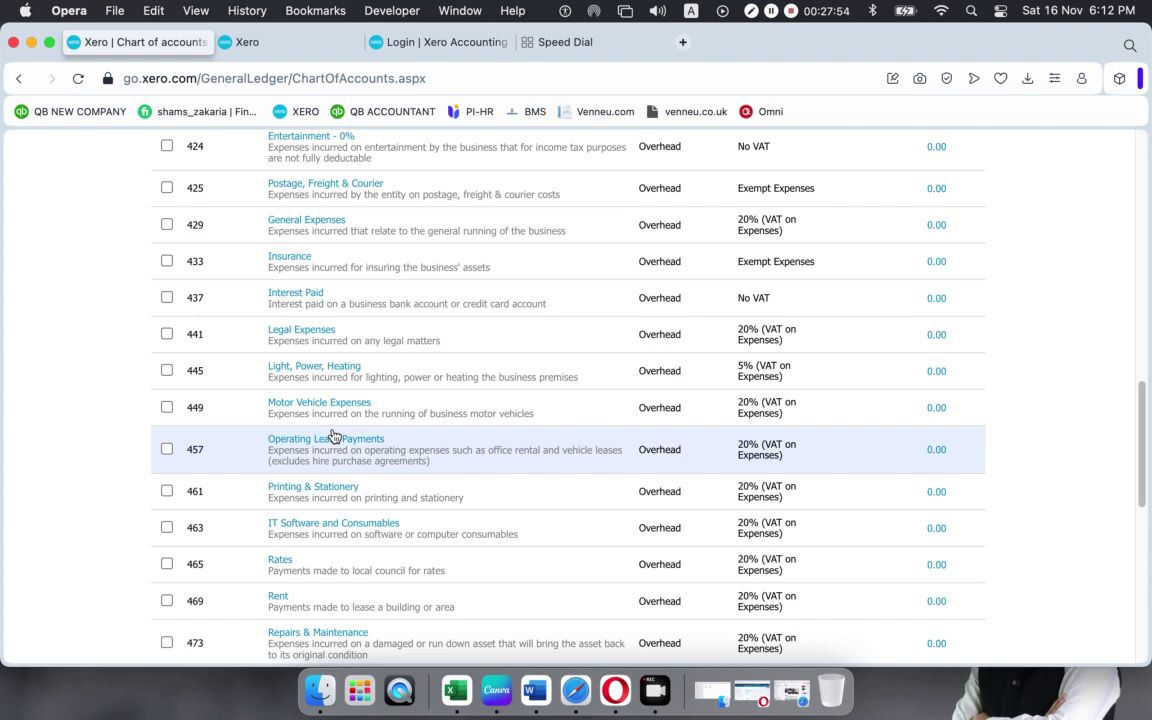
pyautogui.scroll(-10, 352, 360)
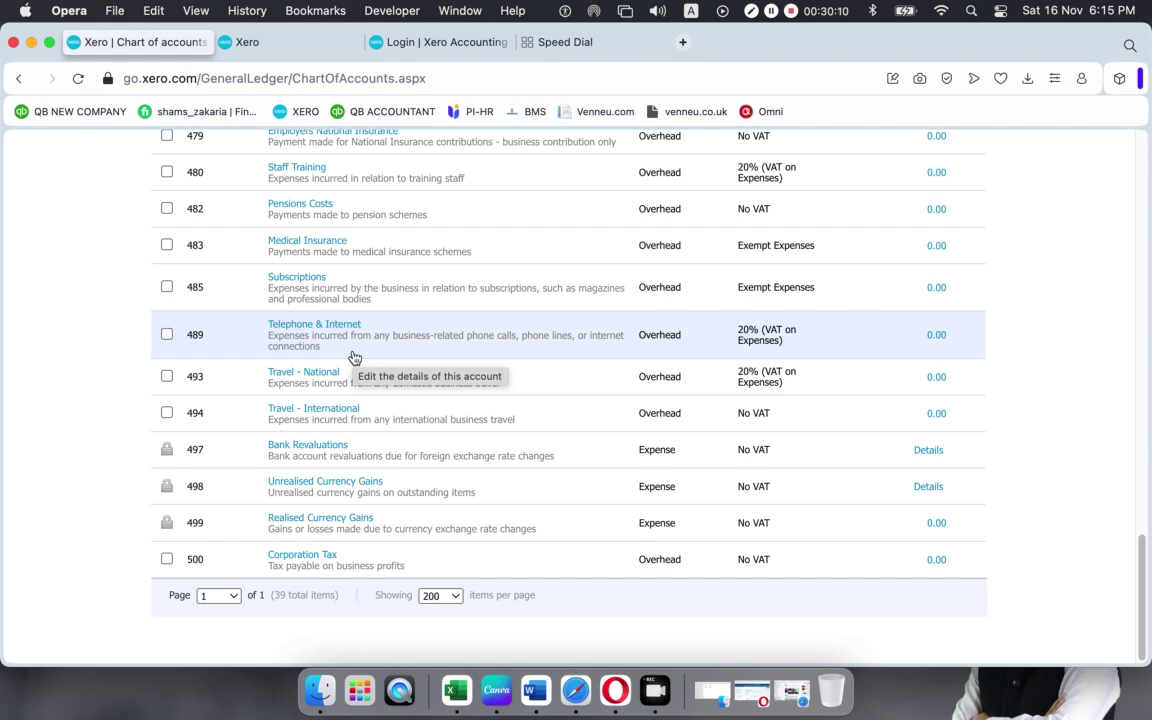
pyautogui.scroll(15, 352, 357)
pyautogui.scroll(-5, 352, 357)
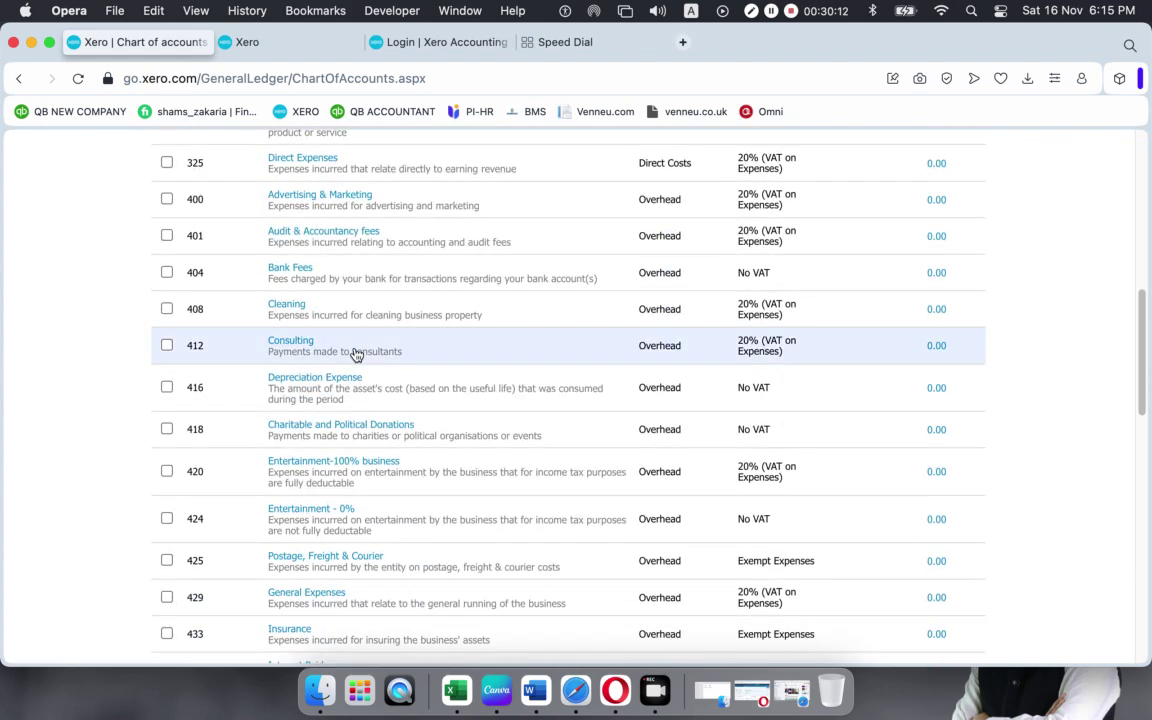
pyautogui.scroll(10, 355, 353)
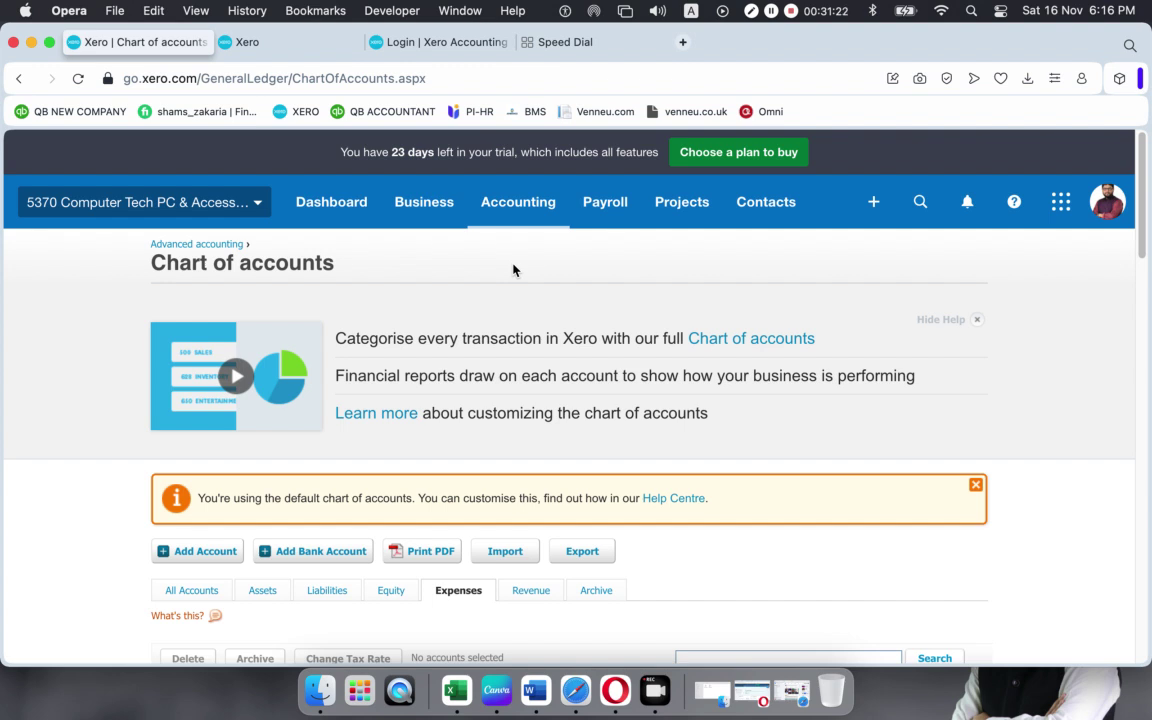
pyautogui.scroll(-1, 496, 296)
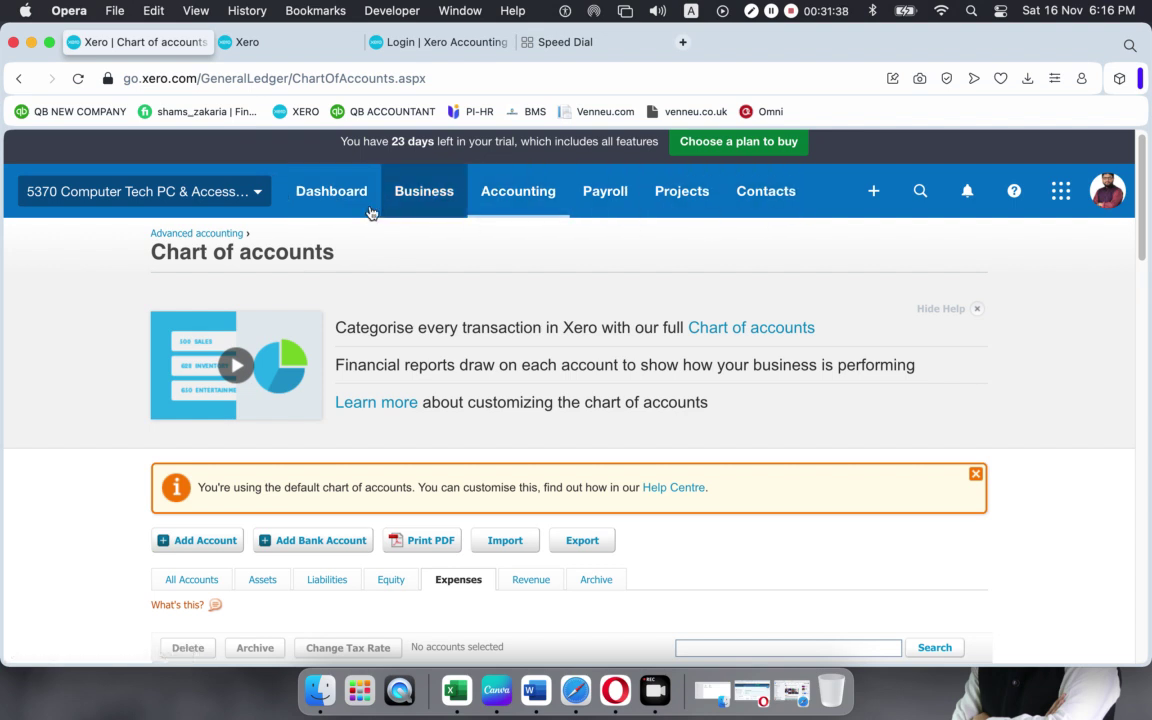
# - Return to the Dashboard, then open Accounting > Advanced settings
pyautogui.click(328, 202)
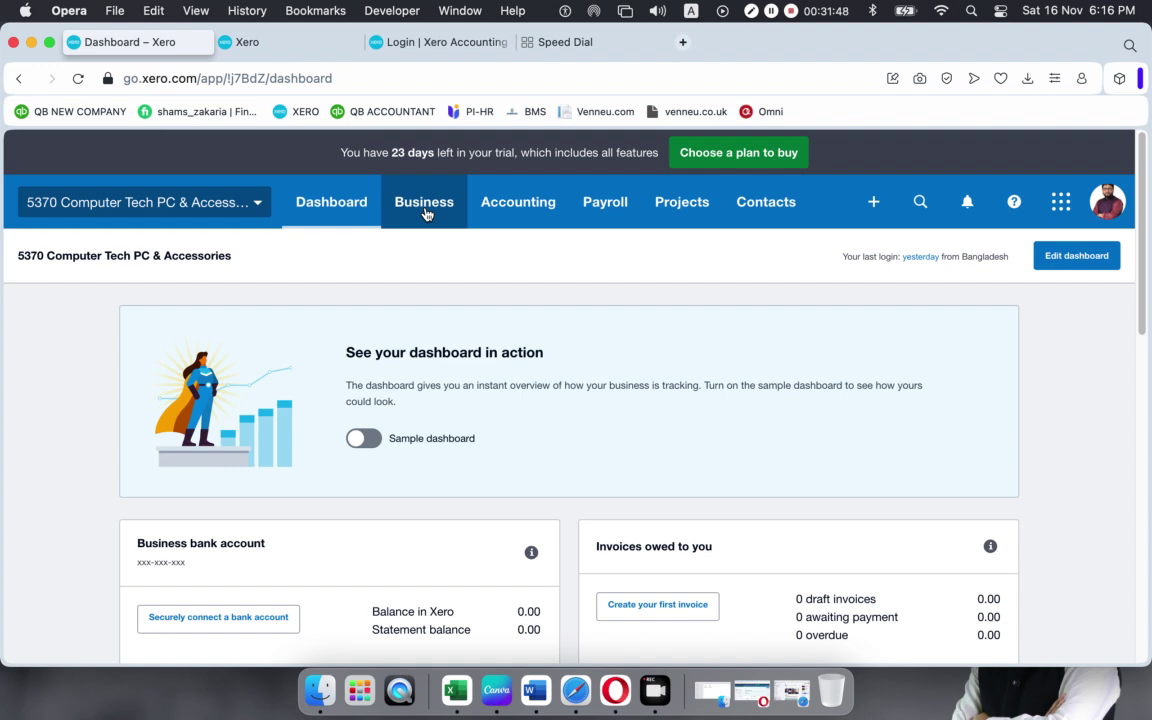
pyautogui.click(511, 202)
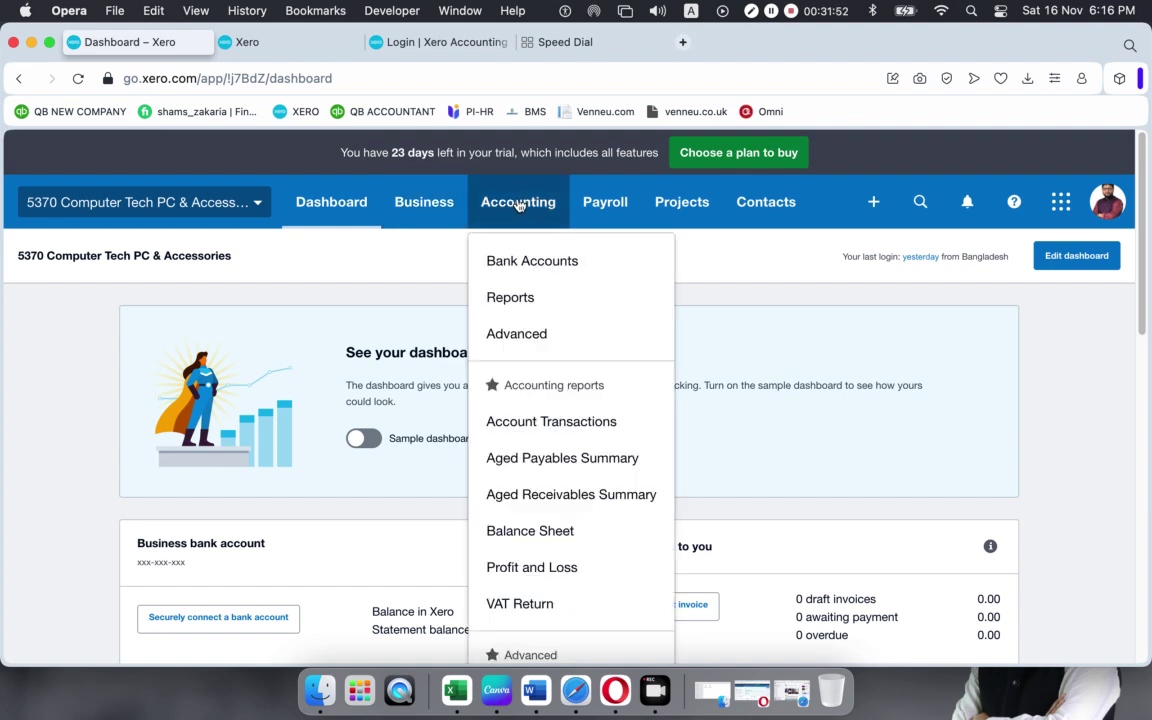
pyautogui.click(515, 334)
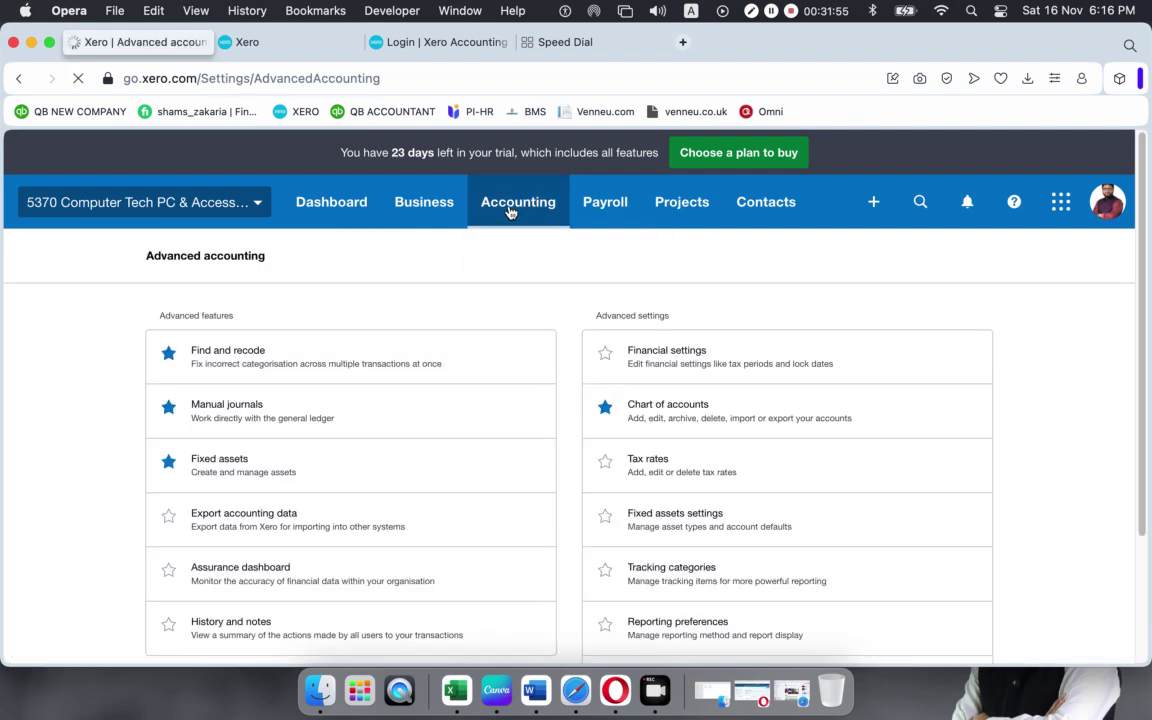
# - Open Advanced accounting and scroll through its features and settings, including Chart of accounts and Tax rates
pyautogui.click(515, 205)
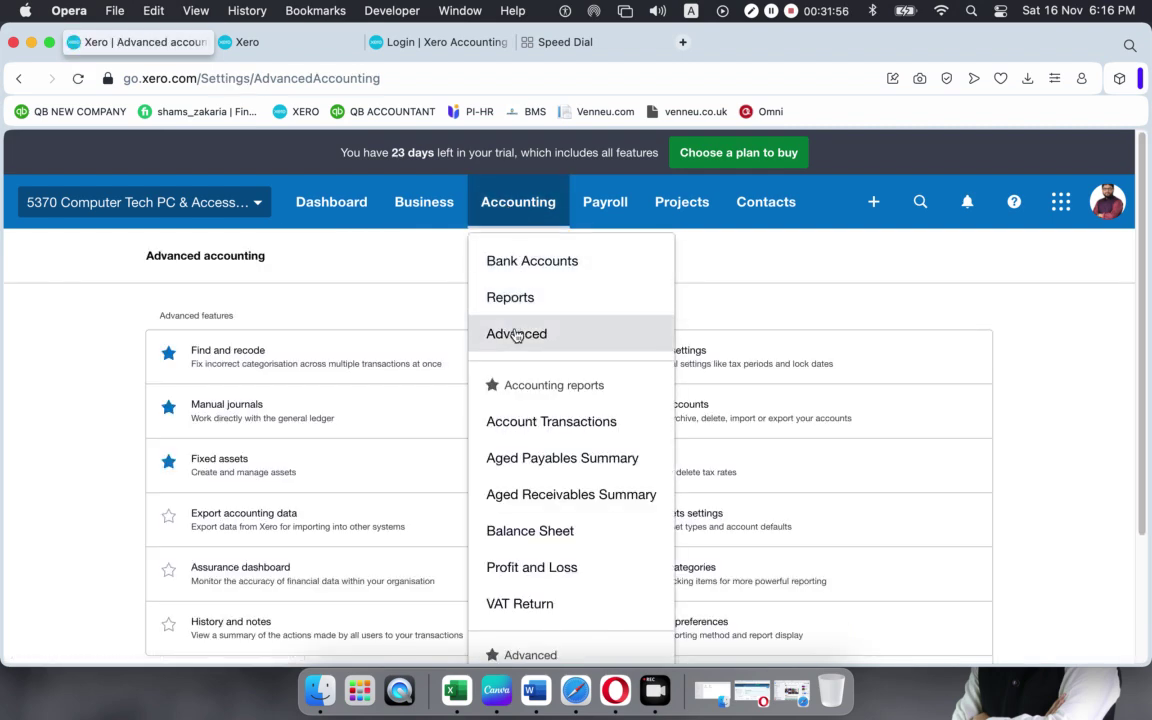
pyautogui.click(784, 290)
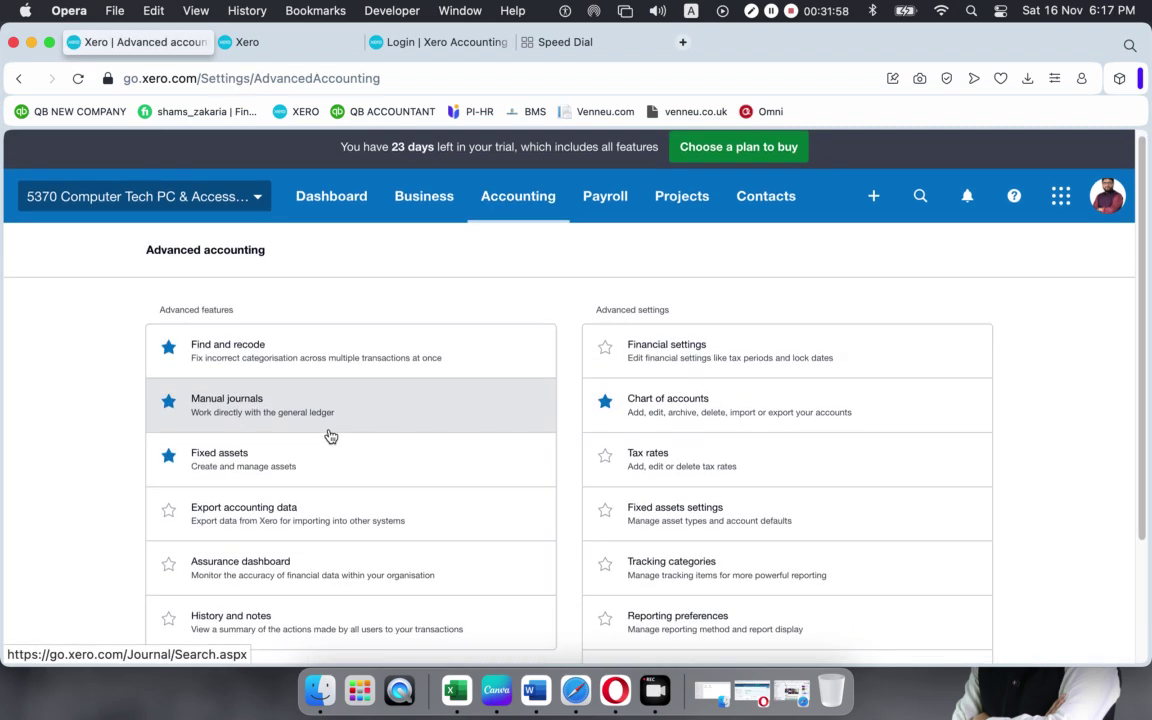
pyautogui.scroll(-3, 327, 435)
pyautogui.scroll(3, 411, 324)
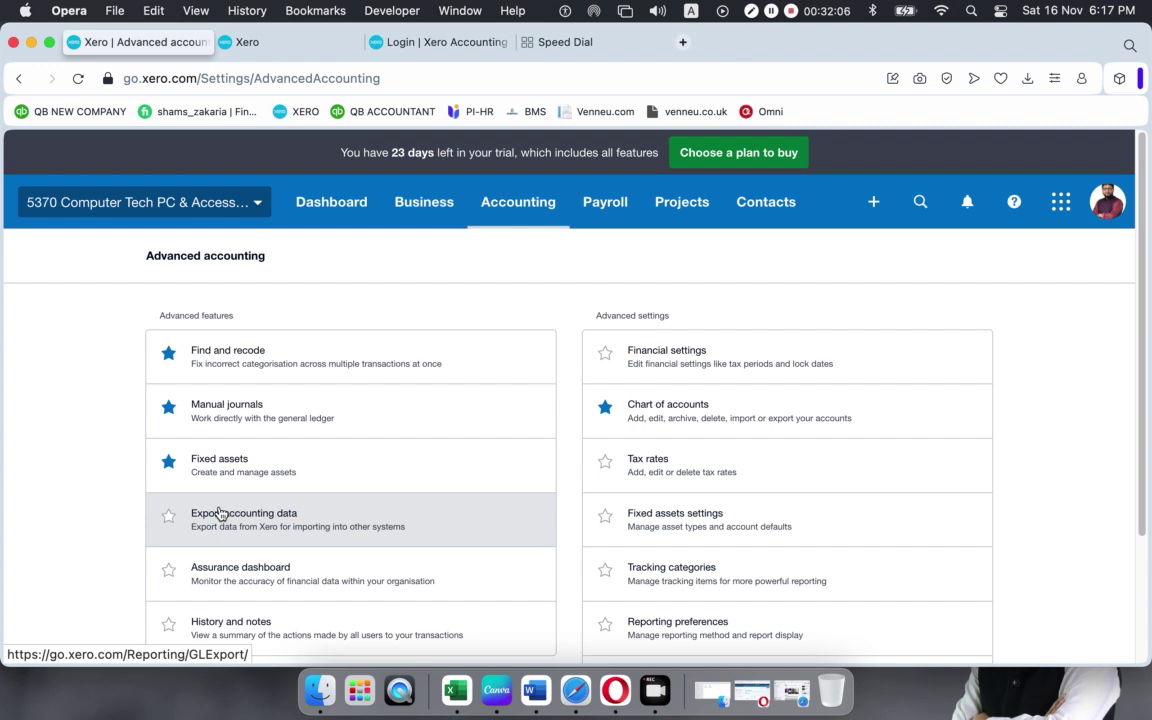
pyautogui.scroll(-1, 220, 514)
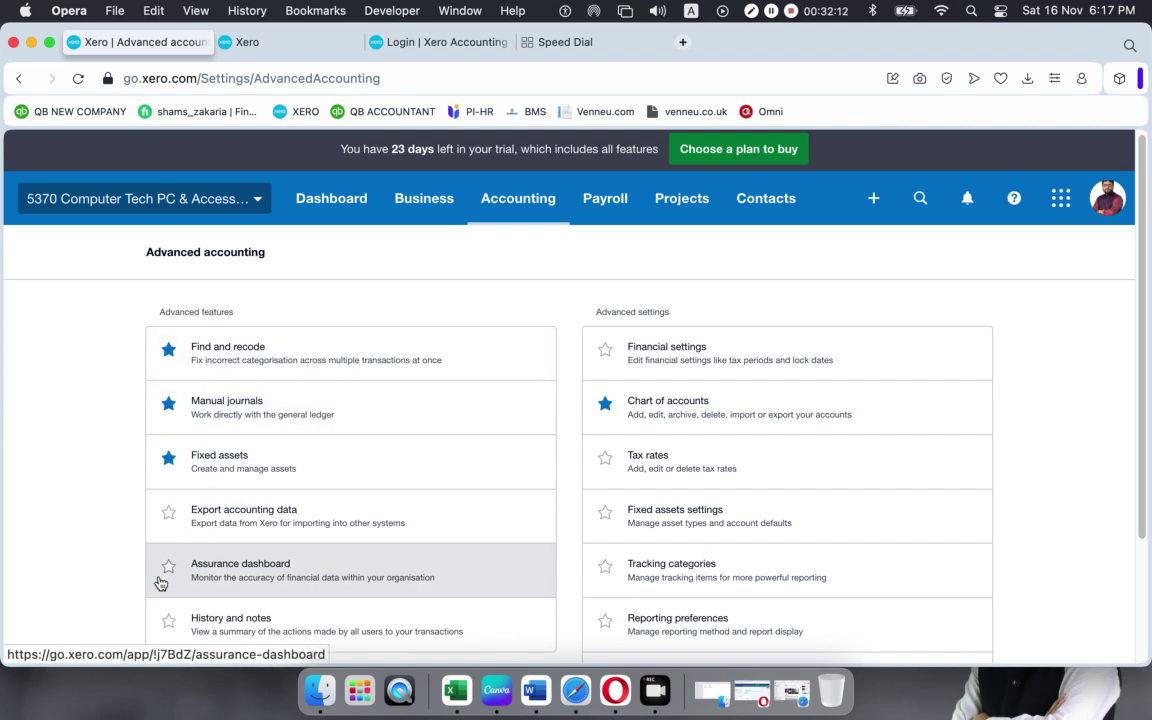
pyautogui.scroll(-1, 442, 548)
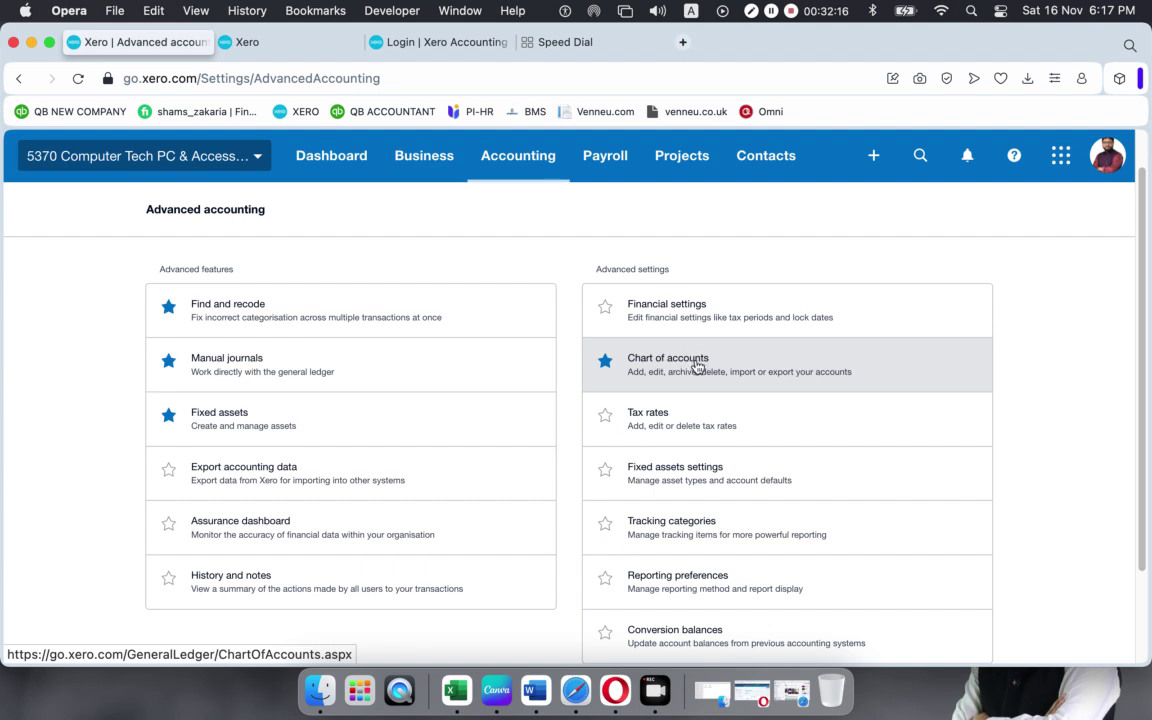
# - Open Tax rates, hide the Getting Started panel, and review rates like 20% (VAT on Expenses)
pyautogui.click(651, 424)
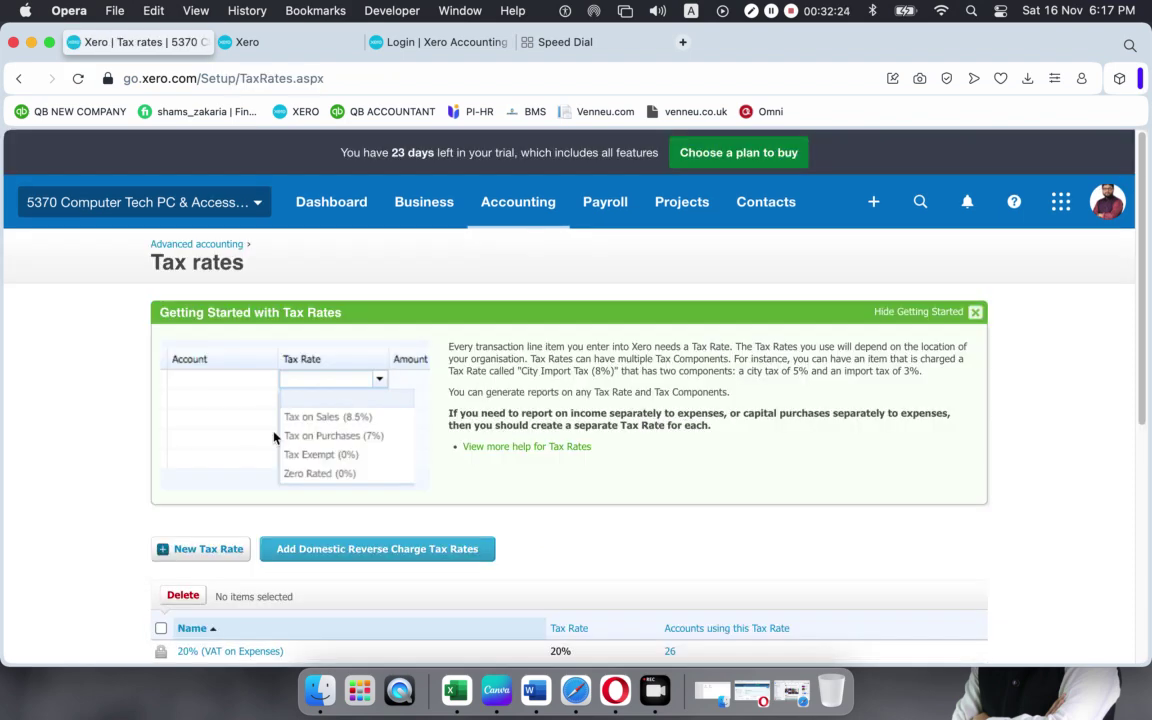
pyautogui.click(975, 311)
pyautogui.scroll(-5, 508, 426)
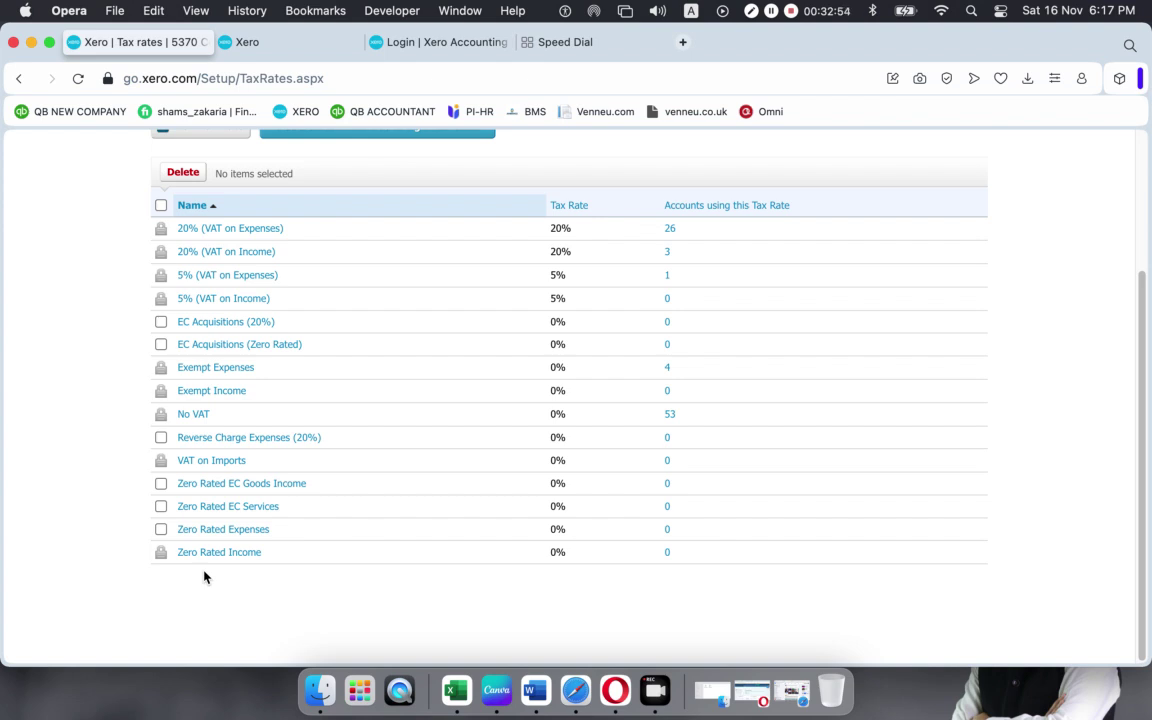
pyautogui.scroll(1, 224, 530)
pyautogui.scroll(2, 224, 535)
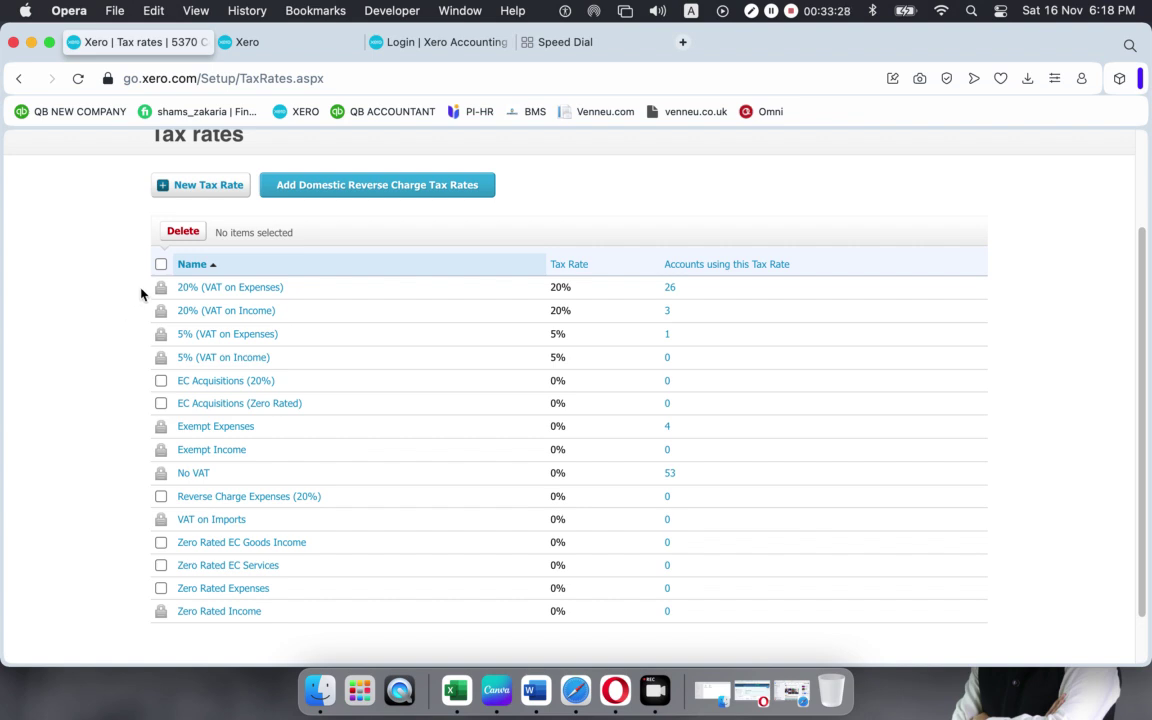
pyautogui.moveTo(3, 413)
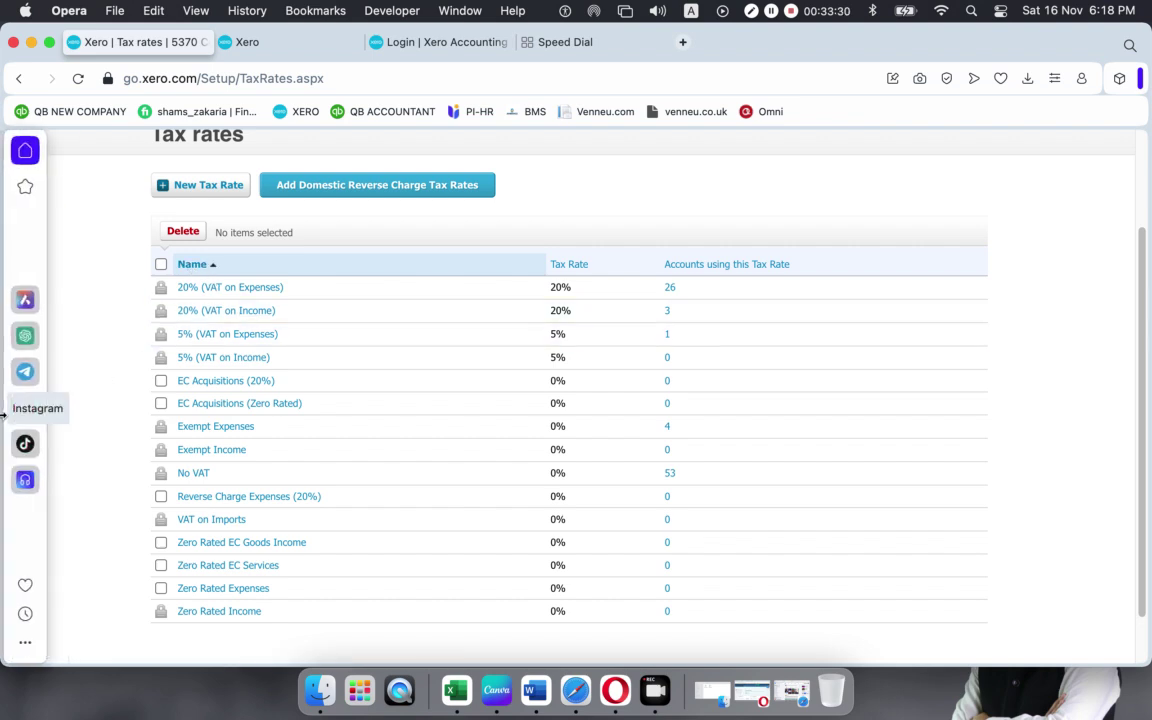
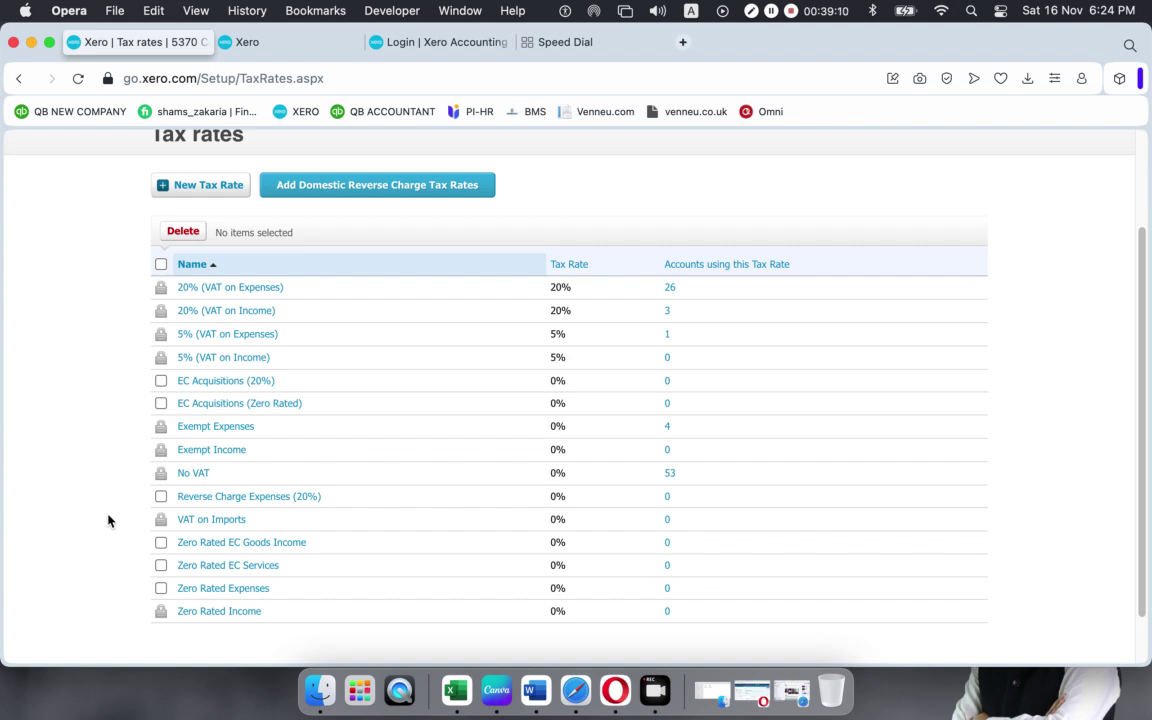
# - Open a new tax rate form and discard it without saving
pyautogui.click(203, 187)
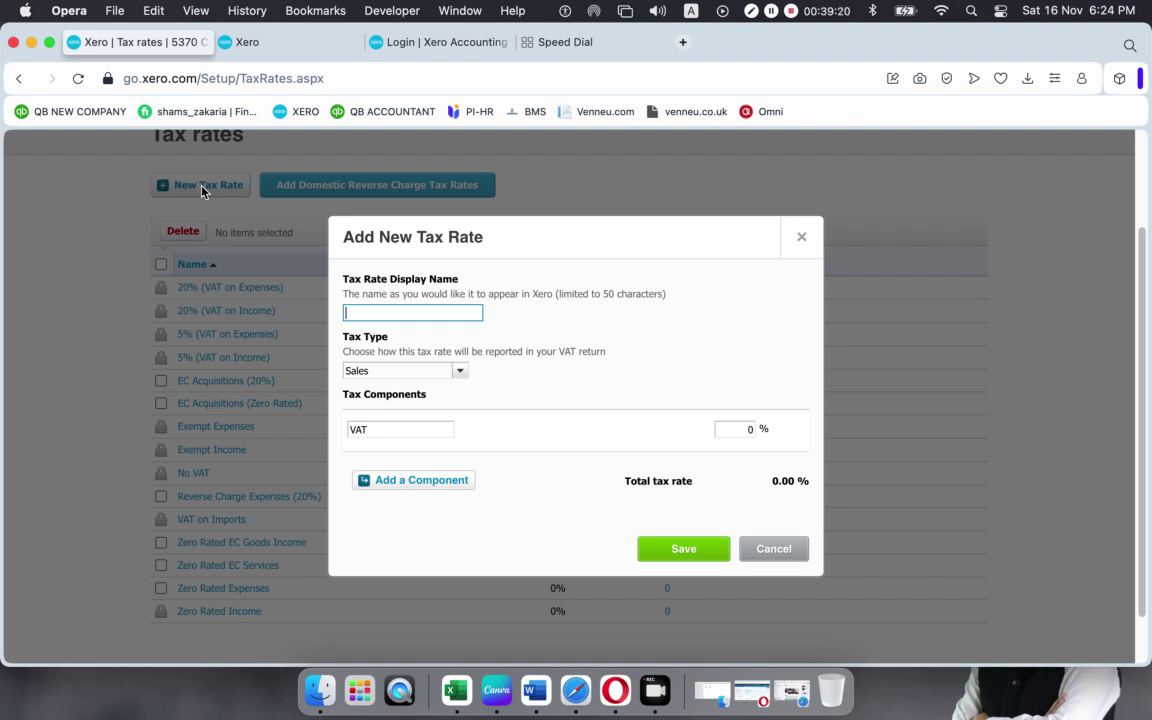
pyautogui.click(775, 553)
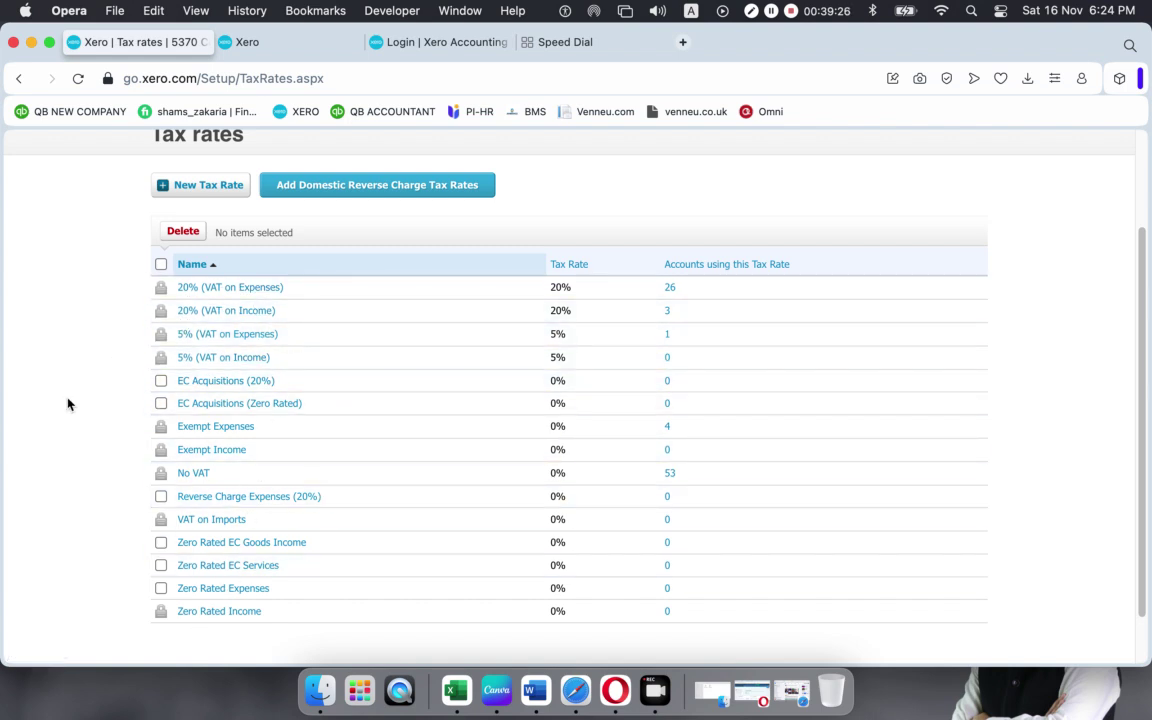
pyautogui.moveTo(2, 455)
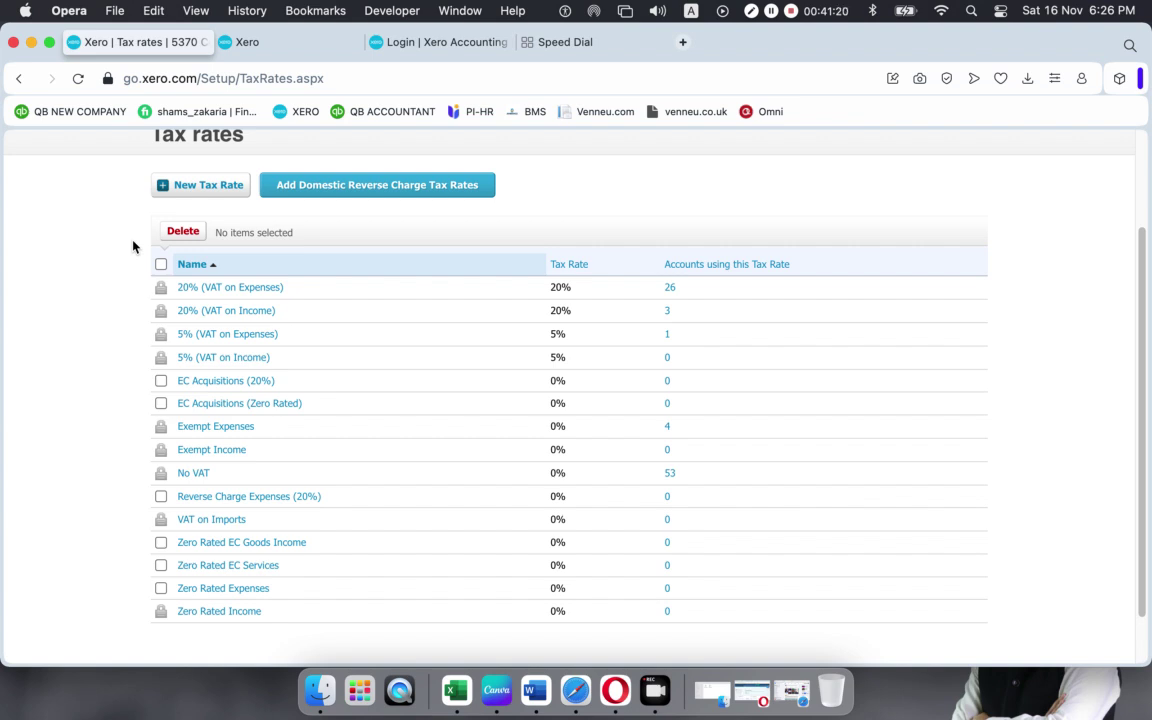
# - Start a new tax rate with display name '10% (Vat on Income)'
pyautogui.click(202, 187)
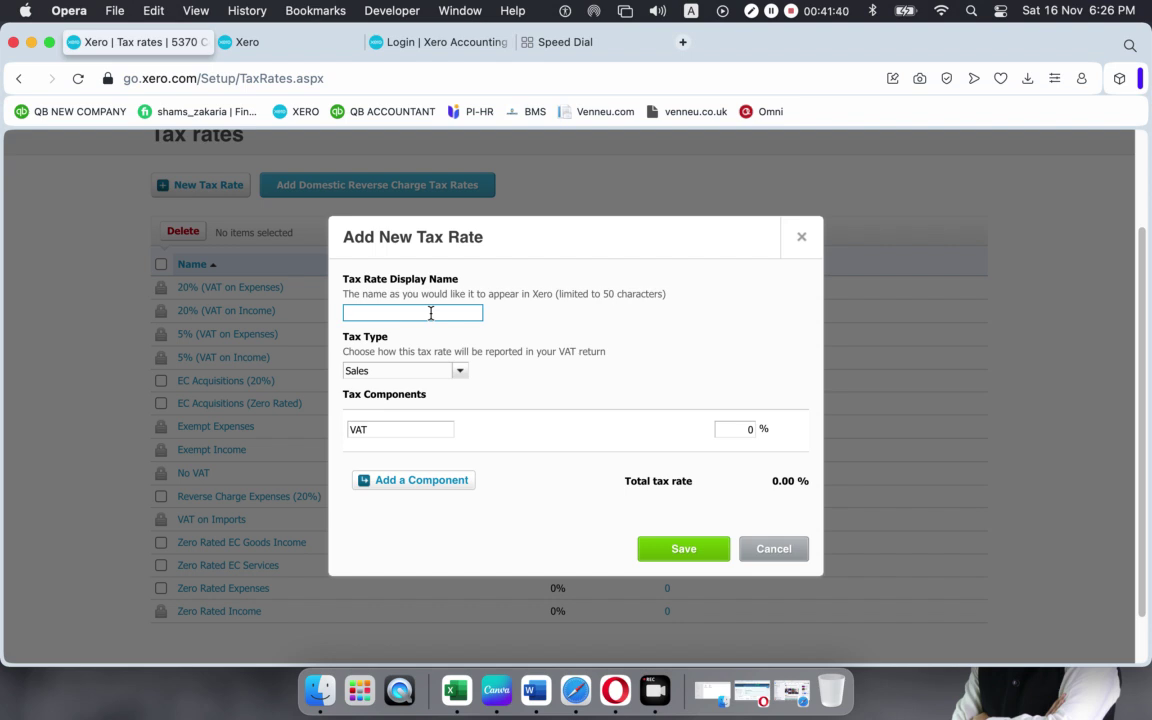
pyautogui.write('10% (Vat on Income)')
# - Set the VAT component's rate to 15%
pyautogui.click(389, 431)
pyautogui.click(727, 429)
pyautogui.write('10')
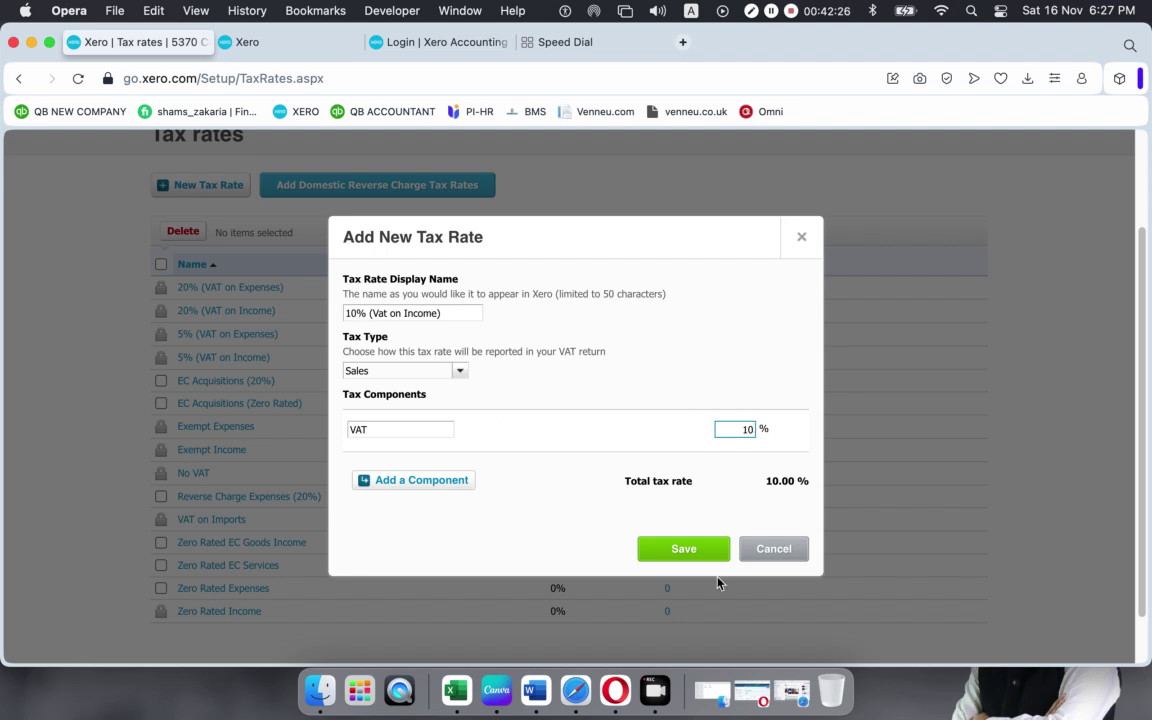
pyautogui.press('BackSpace')
pyautogui.write('5')
# - Correct the VAT rate to 10%, rename the component 'This VAT will be collected on sales', and save
pyautogui.press('BackSpace')
pyautogui.write('0')
pyautogui.click(358, 429)
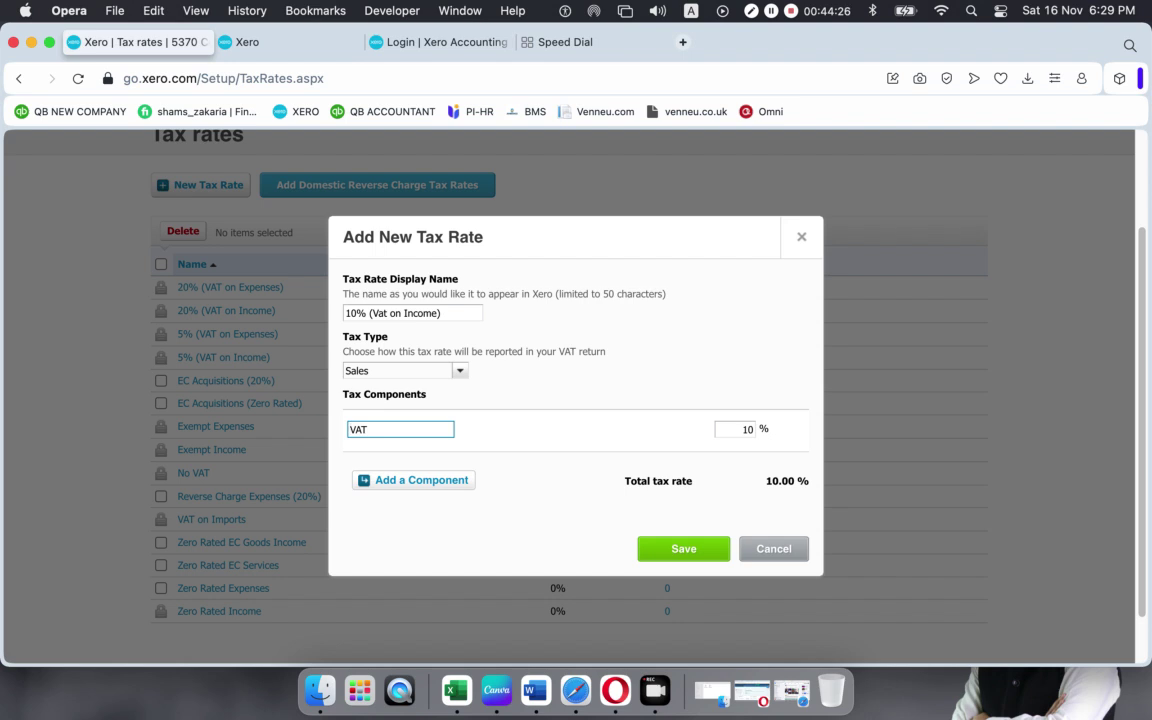
pyautogui.write('This tax')
pyautogui.press('BackSpace')
pyautogui.press('BackSpace')
pyautogui.press('BackSpace')
pyautogui.write('will be collected on')
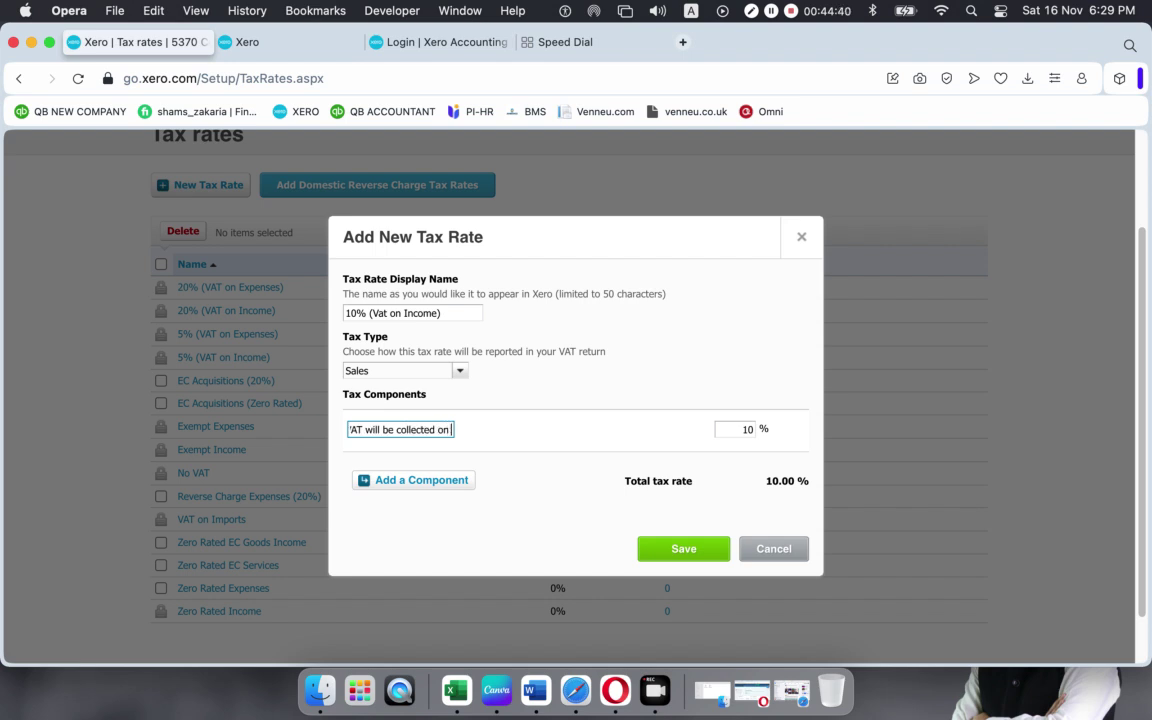
pyautogui.write(' sales')
pyautogui.click(680, 548)
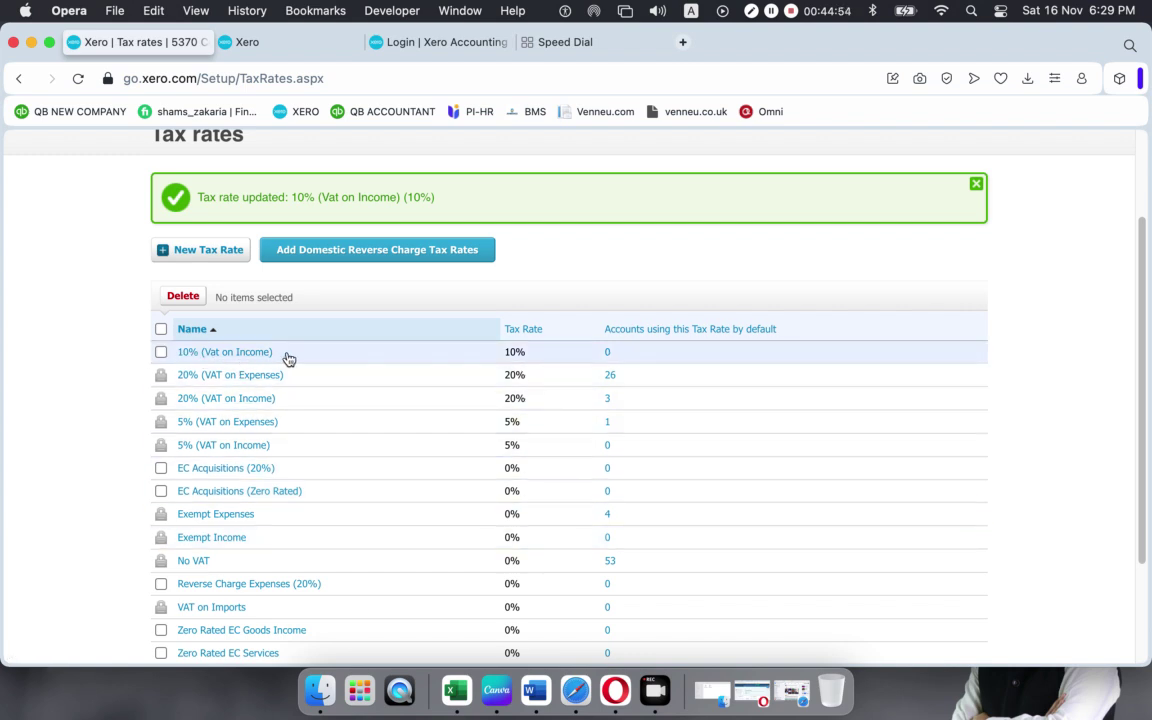
# - Start a new Purchases tax rate named '10% (Vat on Expense)', fixing the name typo
pyautogui.click(204, 252)
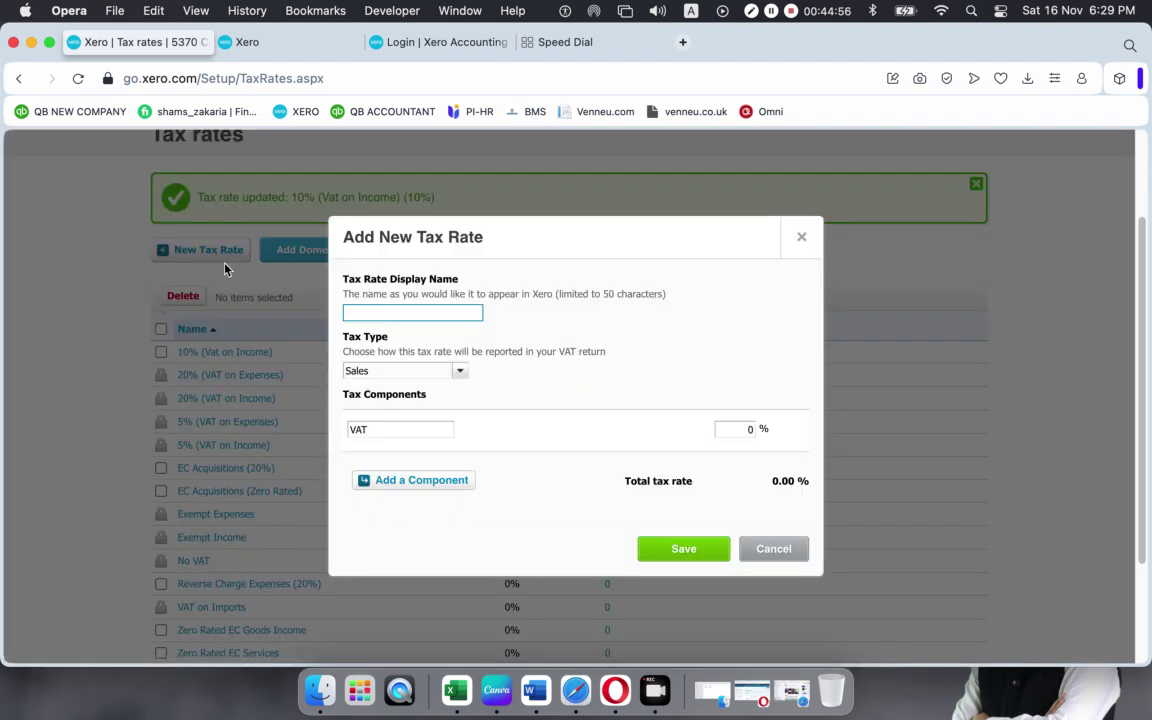
pyautogui.click(460, 372)
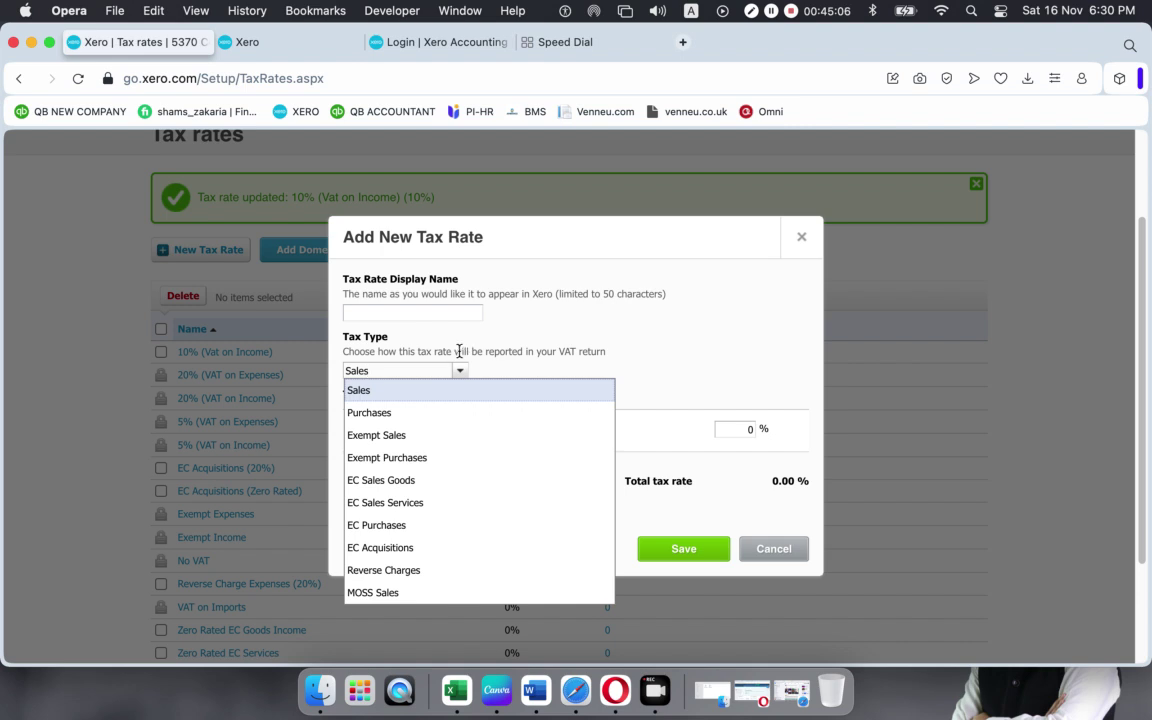
pyautogui.click(393, 413)
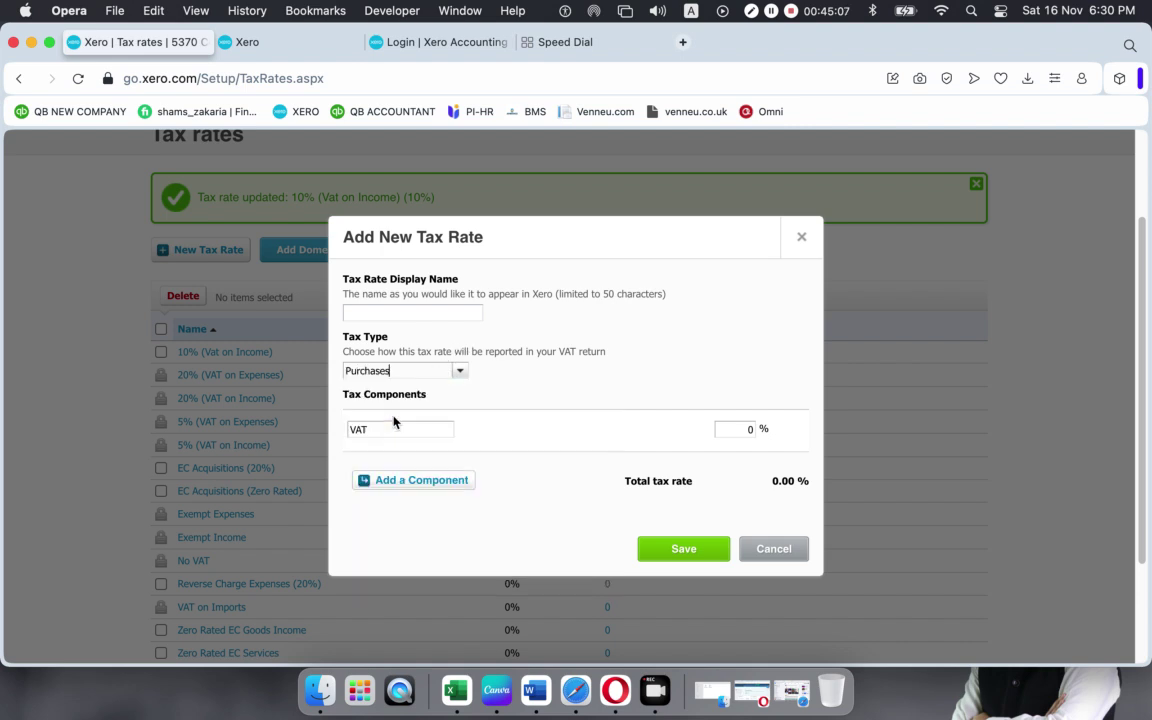
pyautogui.click(376, 314)
pyautogui.write('1')
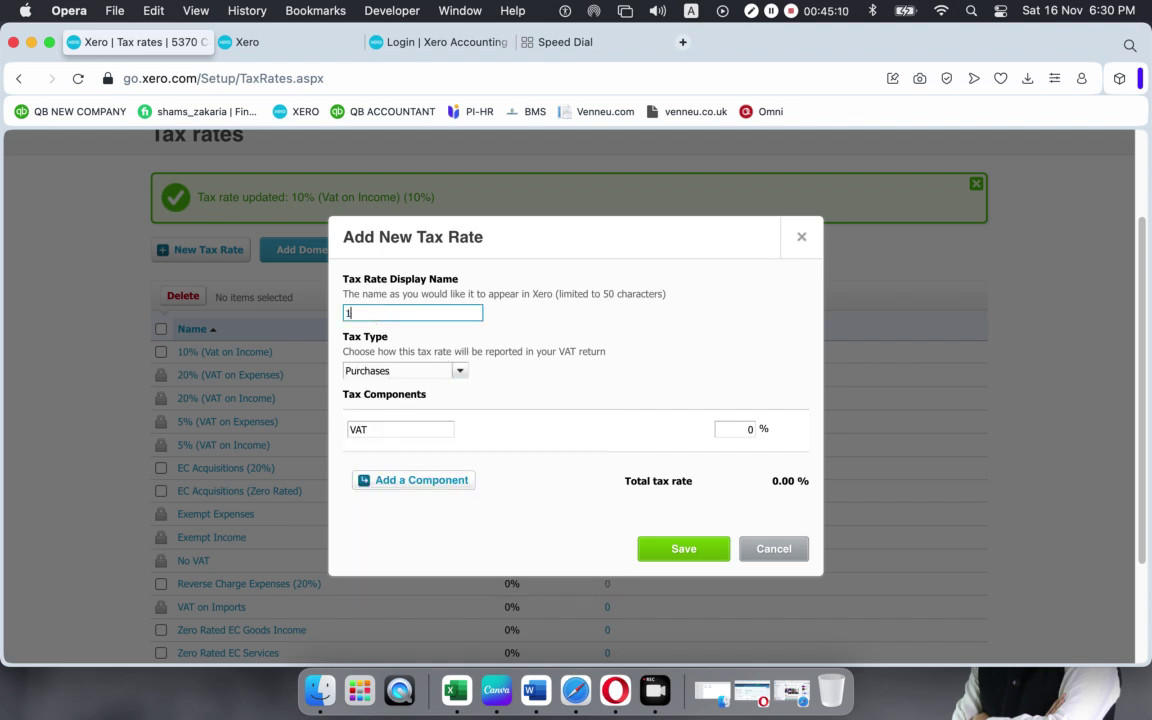
pyautogui.write('0% (Vant on Expense')
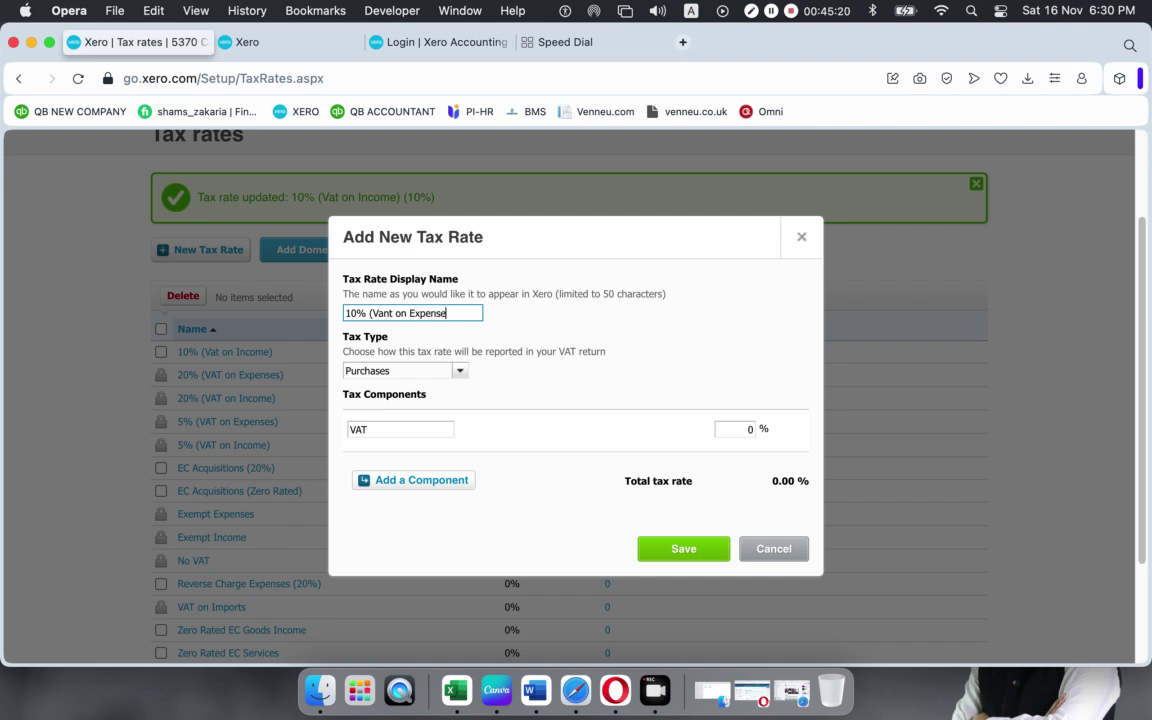
pyautogui.write(')')
pyautogui.click(381, 313)
pyautogui.press('Delete')
# - Name the component 'This will be collection on Purchase', set it to 10%, and save
pyautogui.click(392, 428)
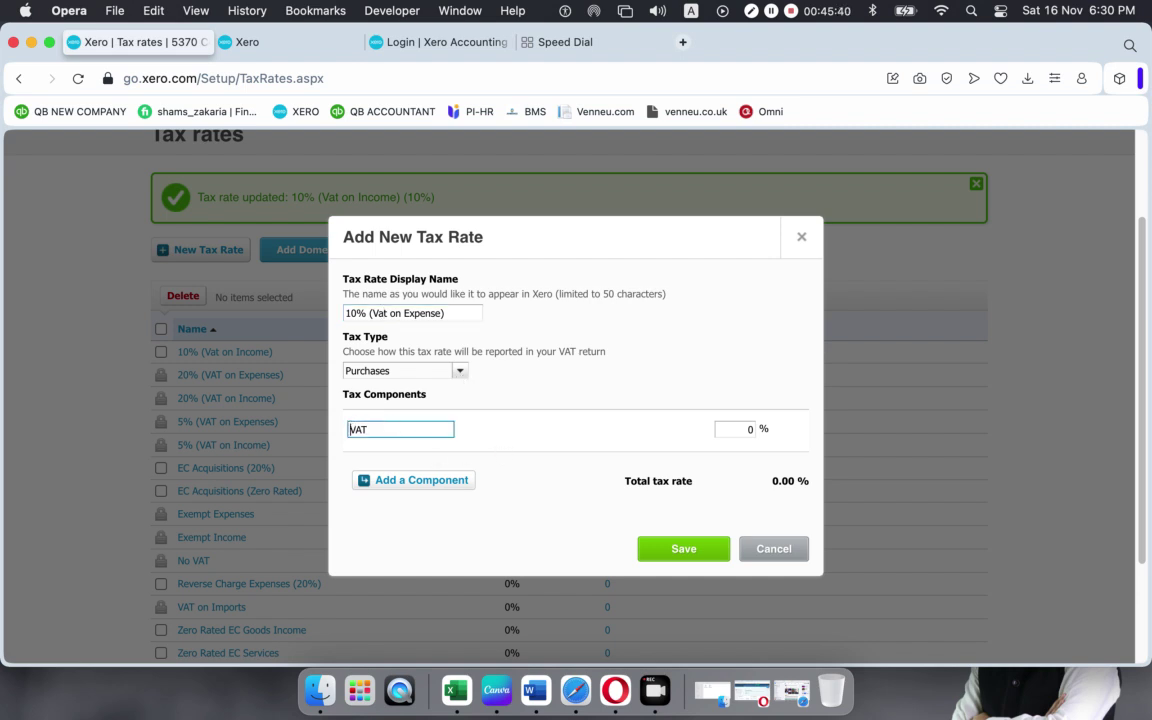
pyautogui.write('This')
pyautogui.write('will be col')
pyautogui.write('lectio')
pyautogui.write('n o')
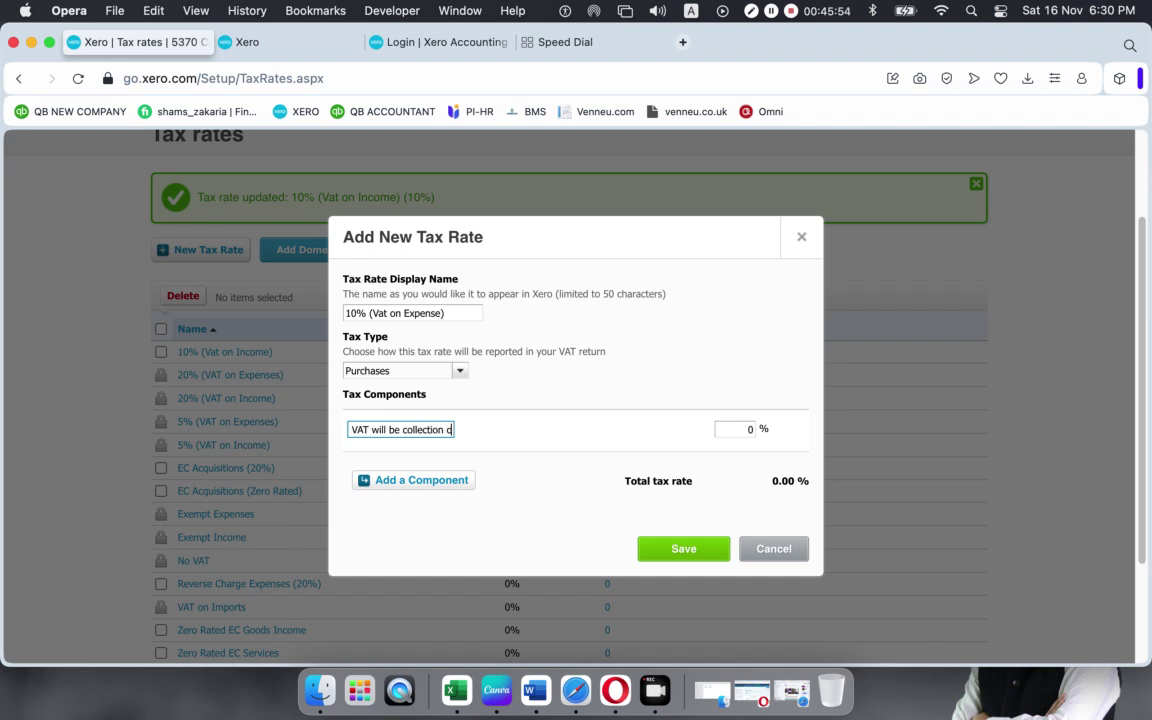
pyautogui.write('n Purchase')
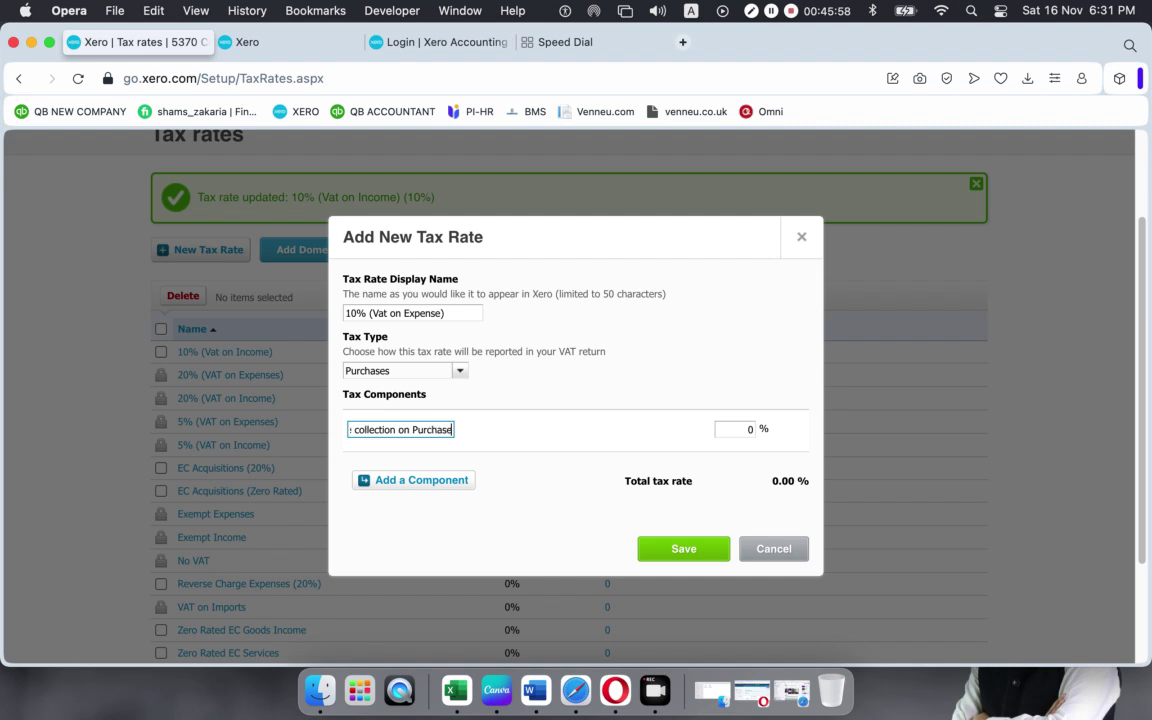
pyautogui.click(746, 429)
pyautogui.write('1')
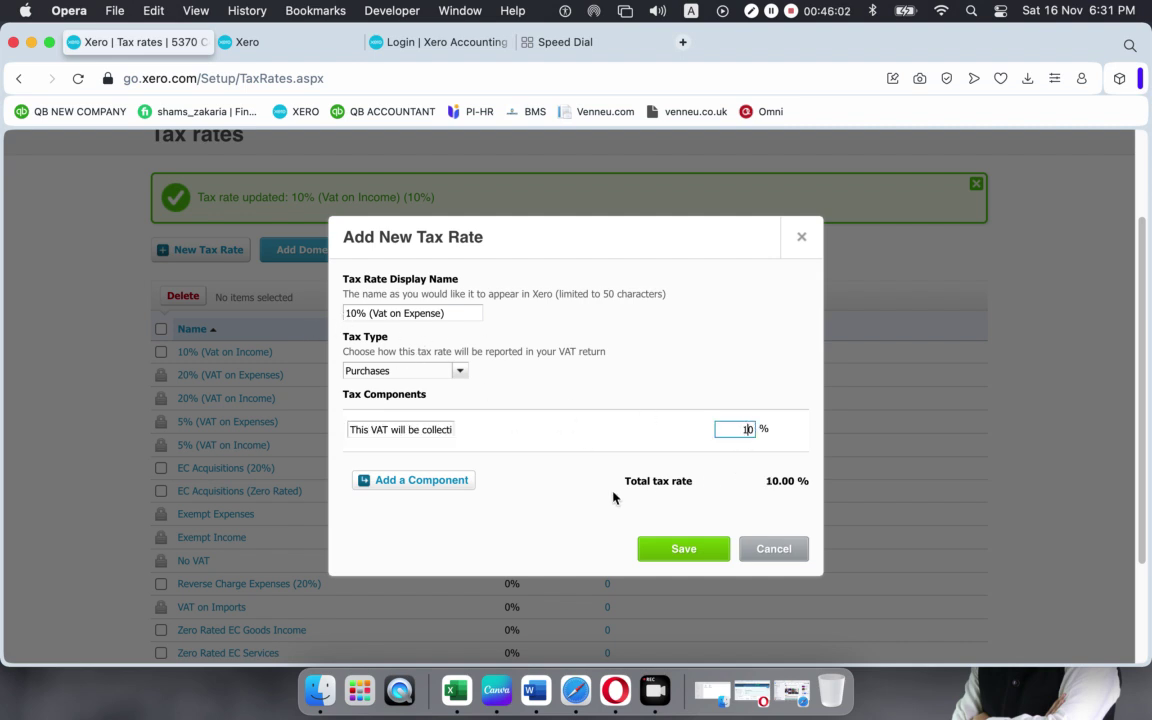
pyautogui.click(679, 548)
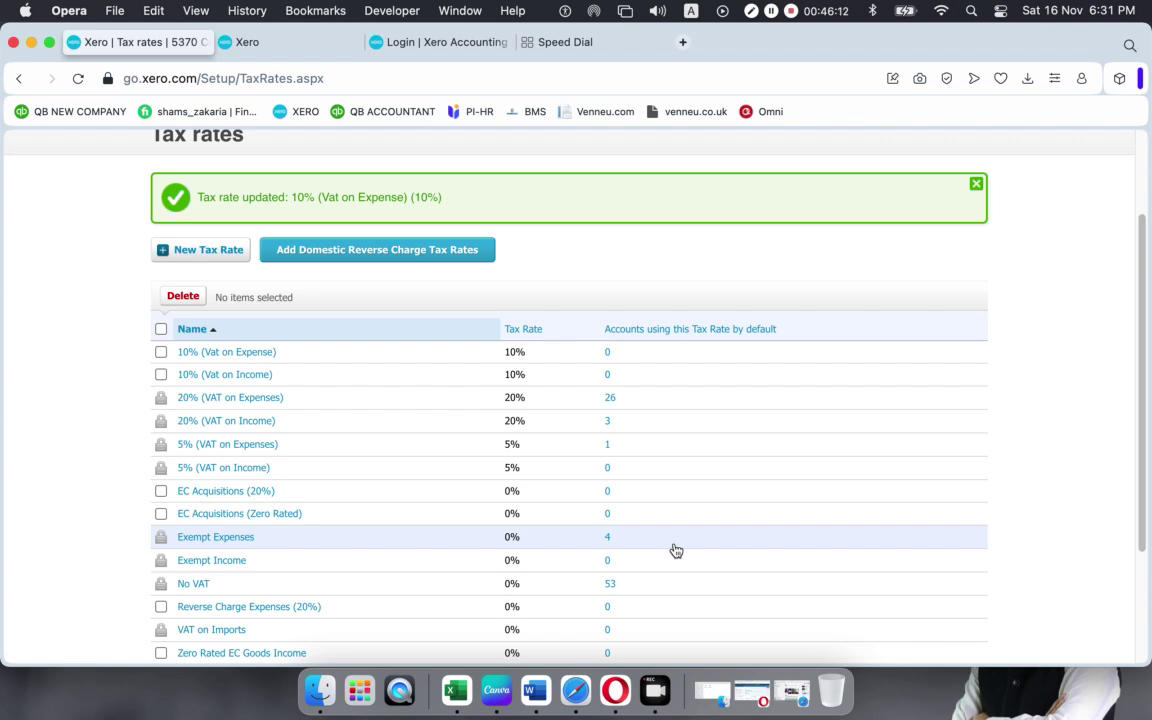
pyautogui.click(210, 249)
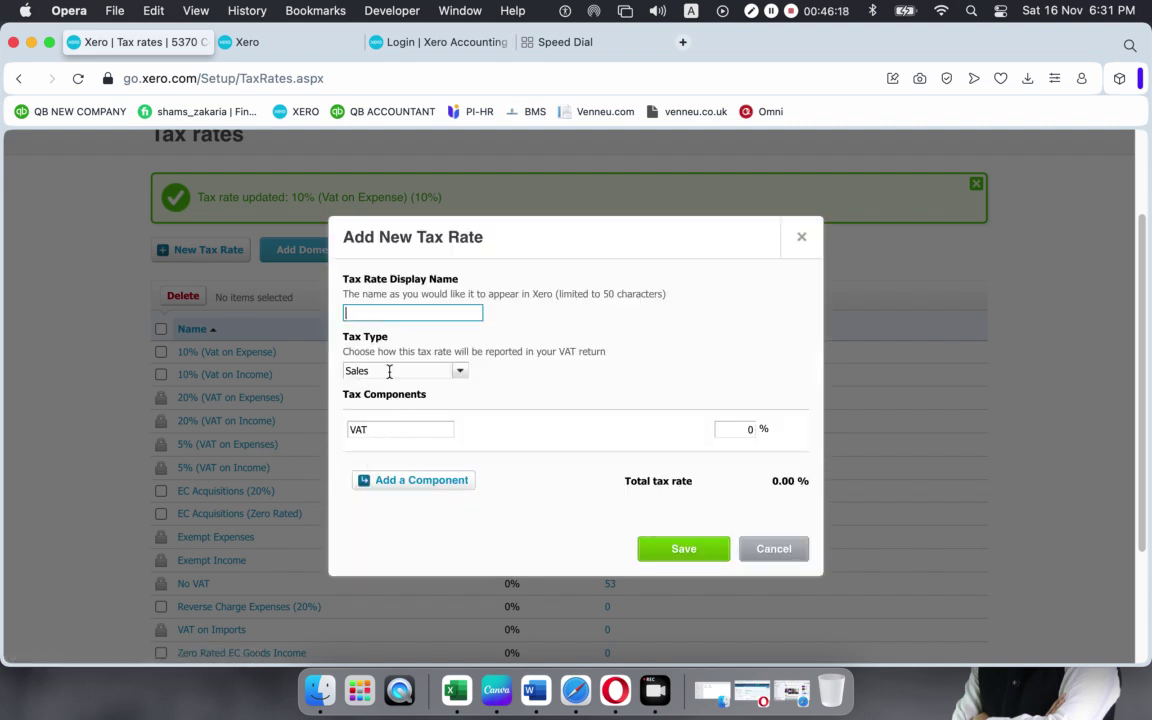
pyautogui.click(460, 371)
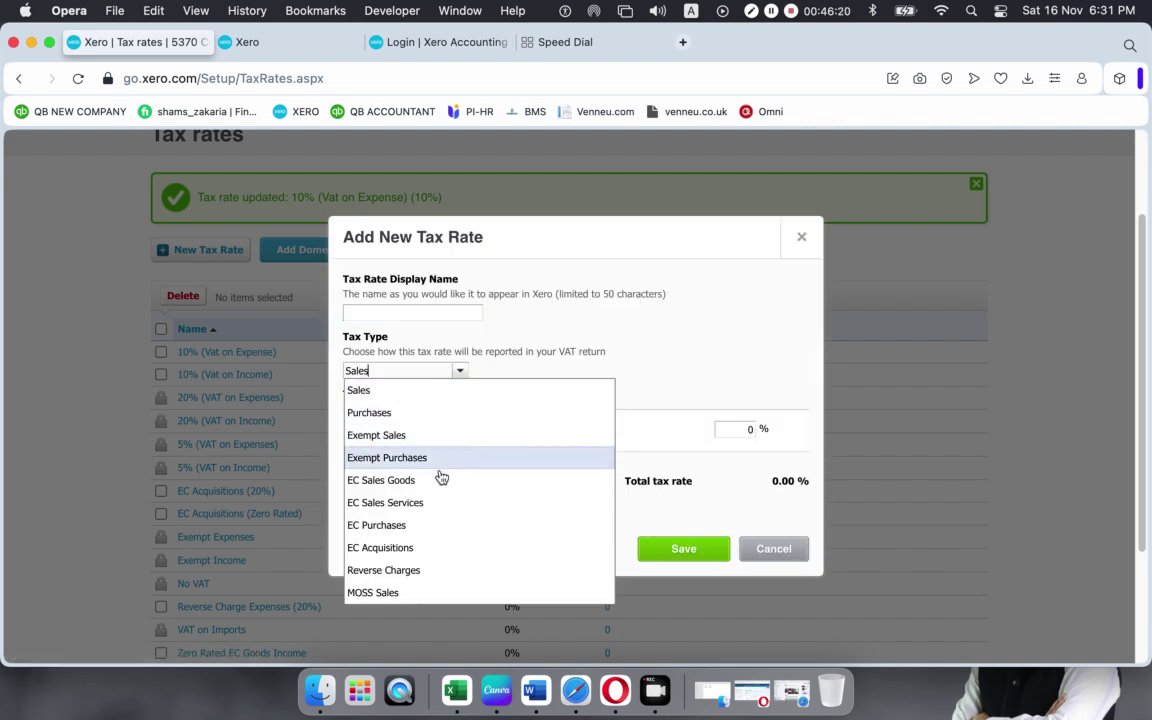
pyautogui.click(458, 372)
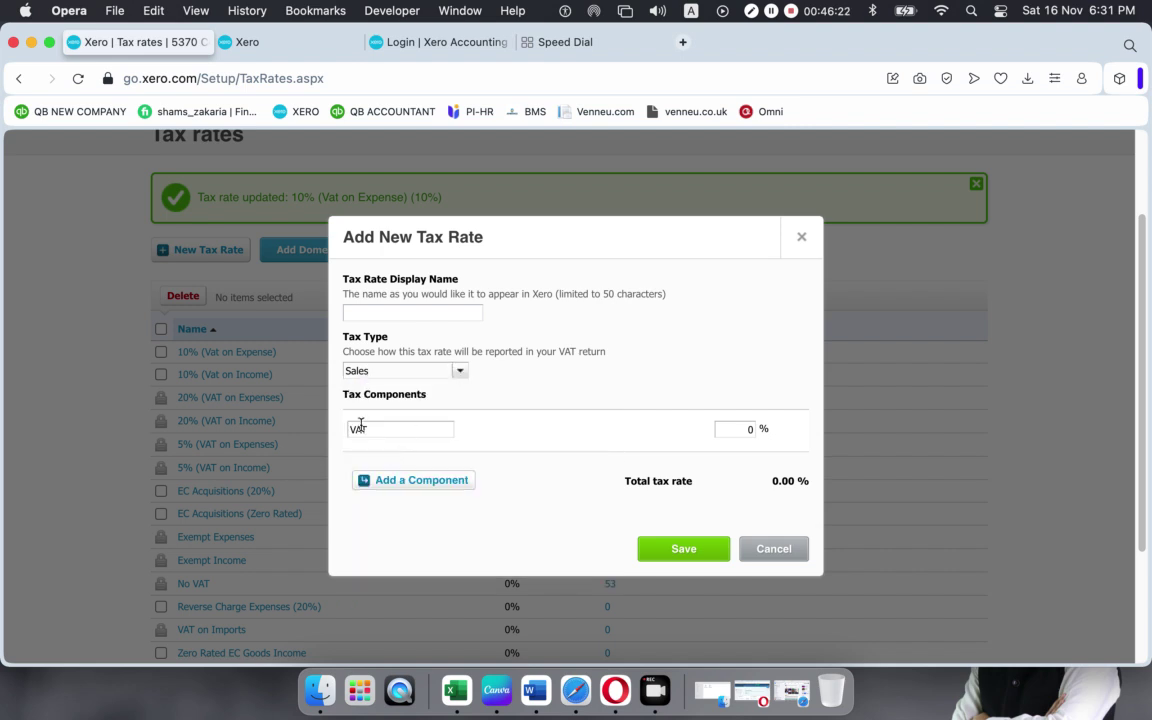
pyautogui.moveTo(372, 431); pyautogui.dragTo(331, 437)
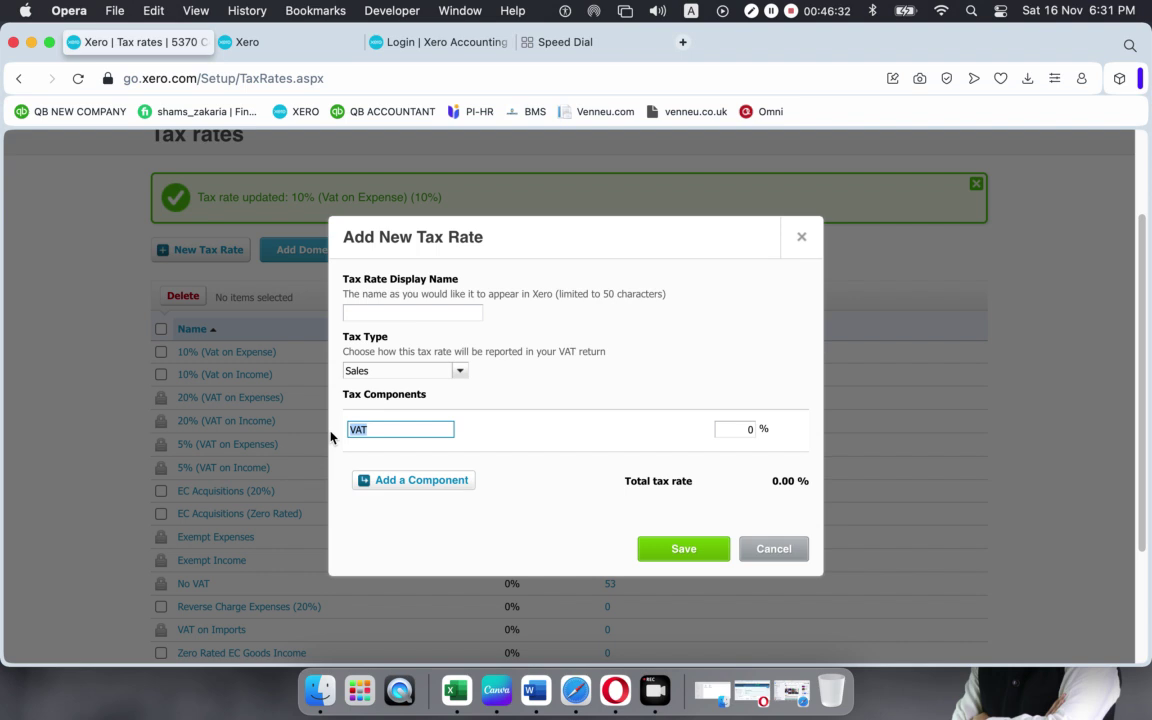
pyautogui.click(376, 430)
pyautogui.click(783, 552)
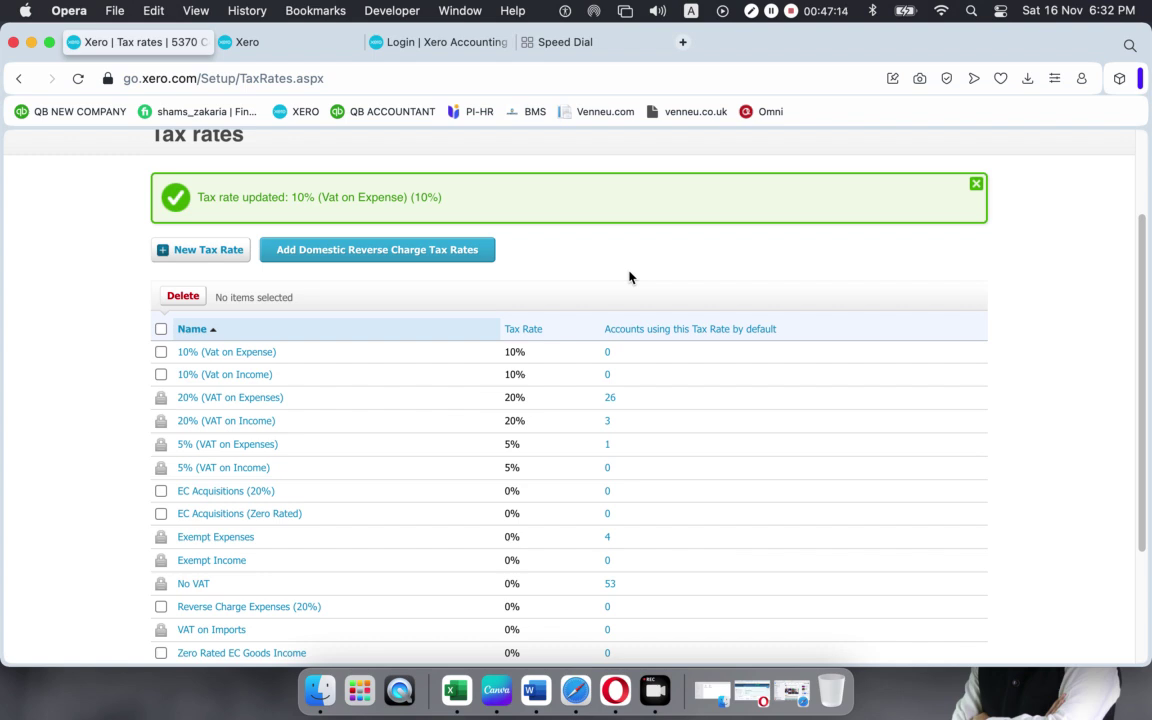
pyautogui.scroll(3, 500, 290)
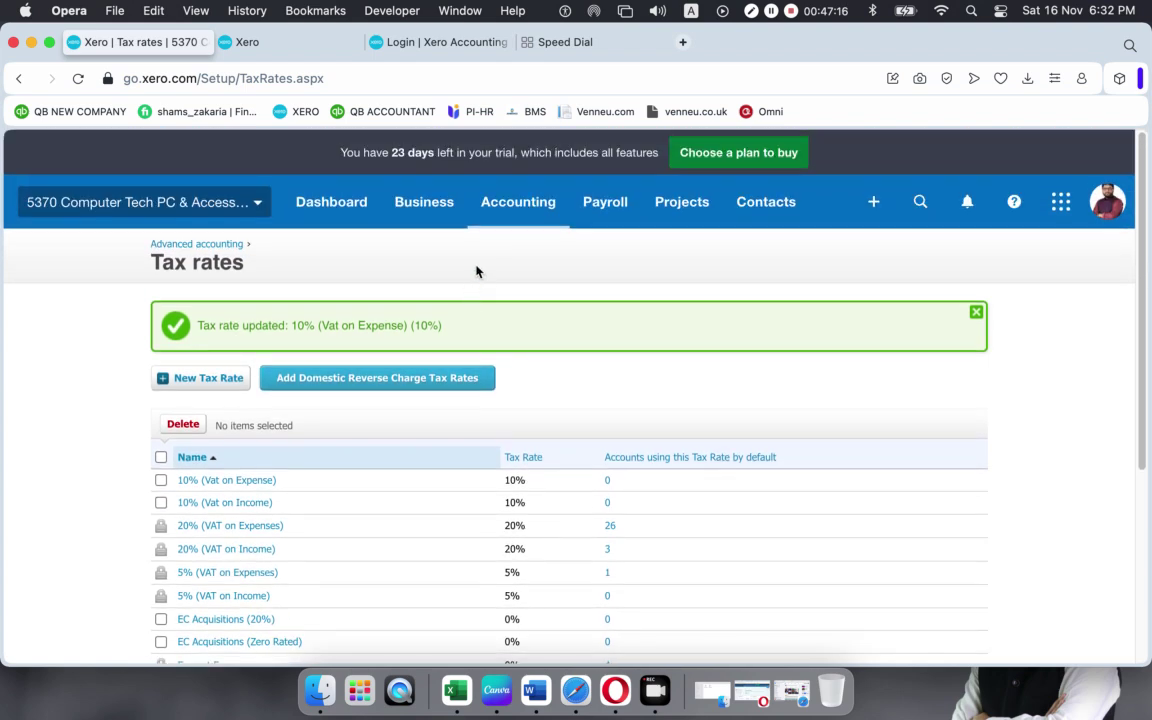
pyautogui.click(519, 208)
pyautogui.click(508, 333)
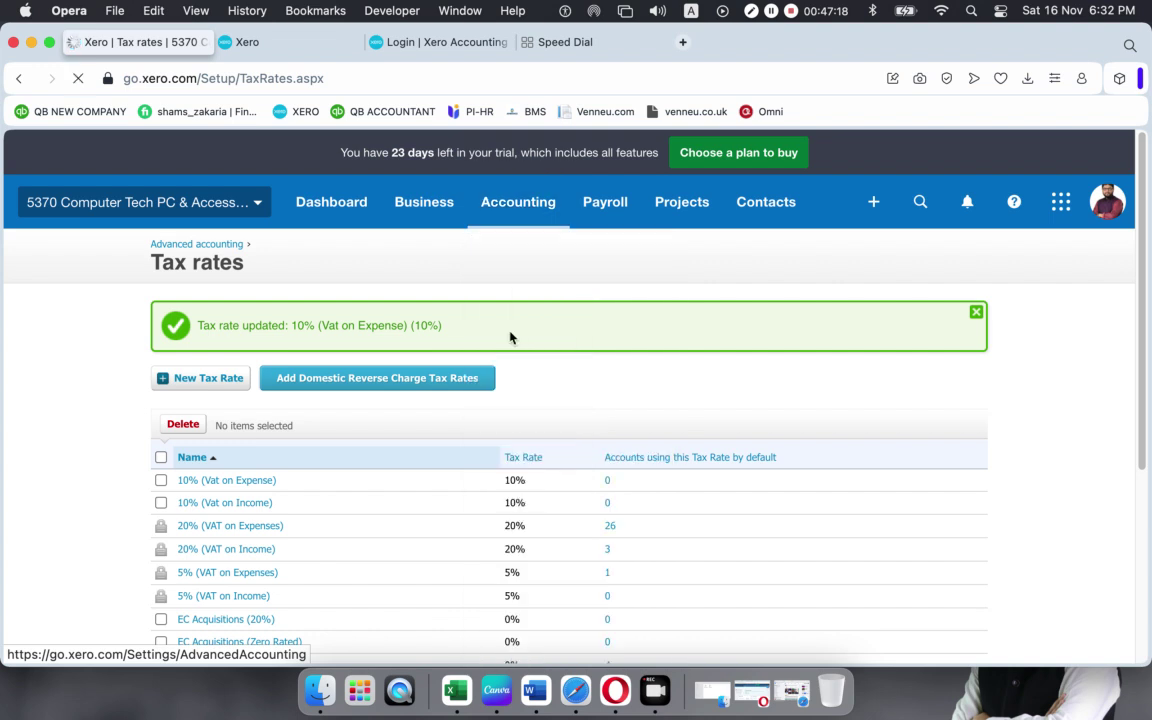
pyautogui.click(632, 472)
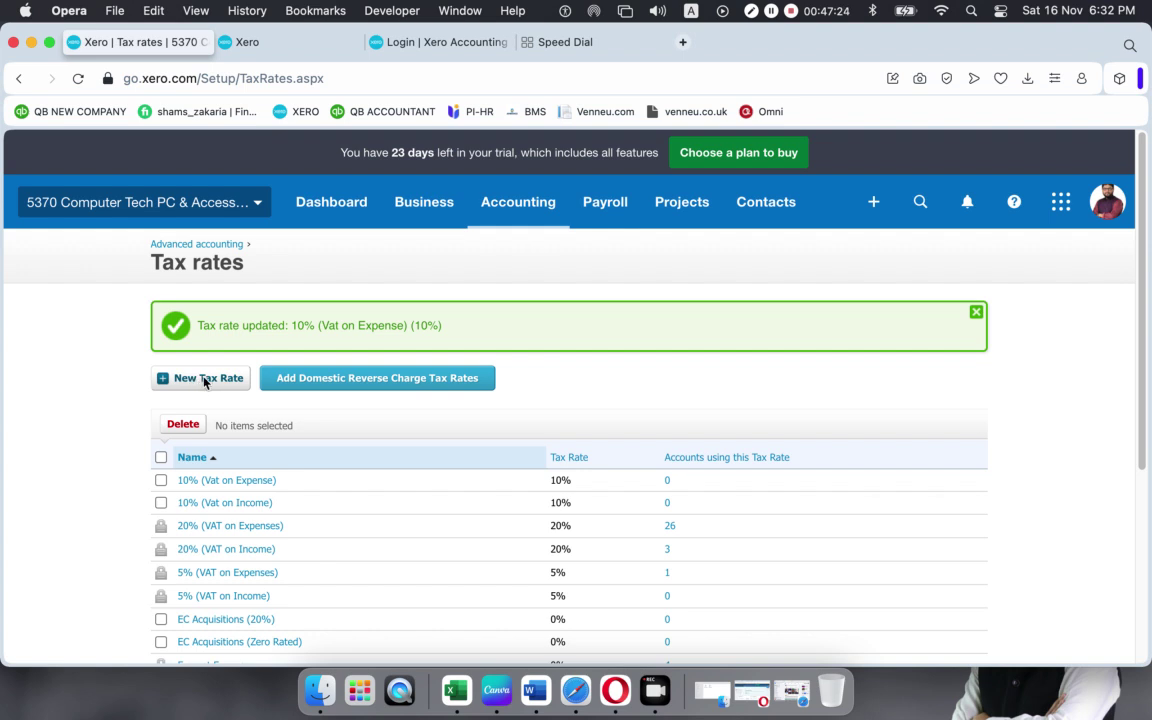
pyautogui.click(183, 379)
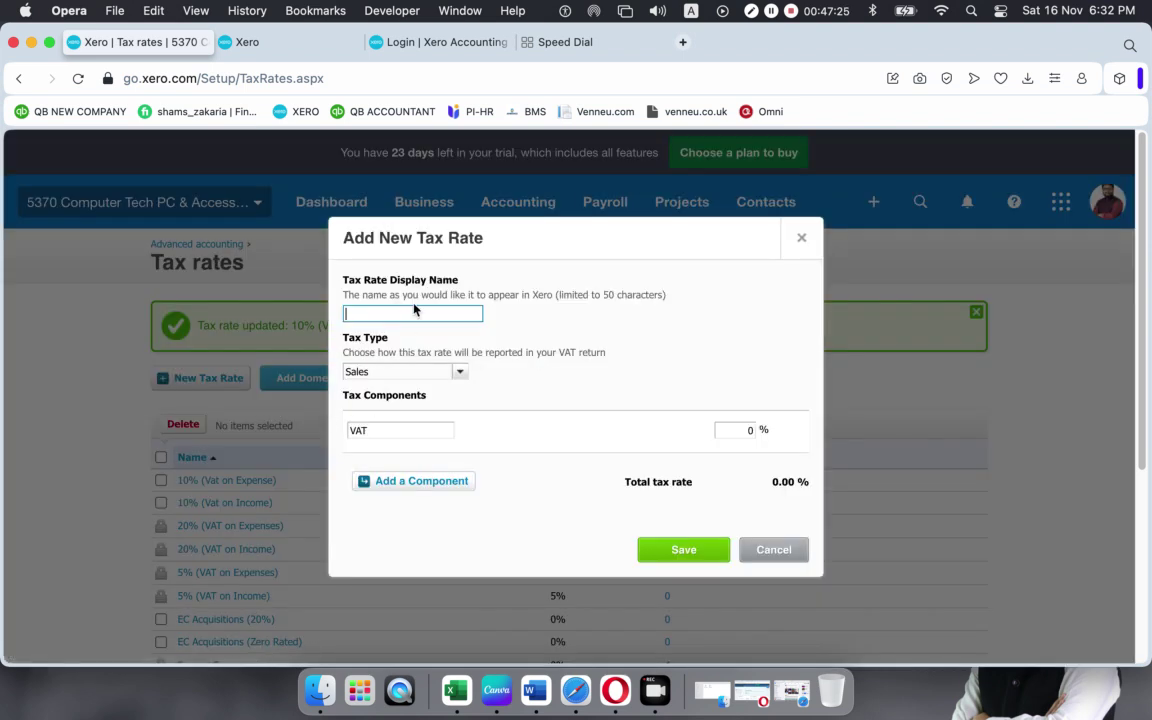
pyautogui.click(798, 556)
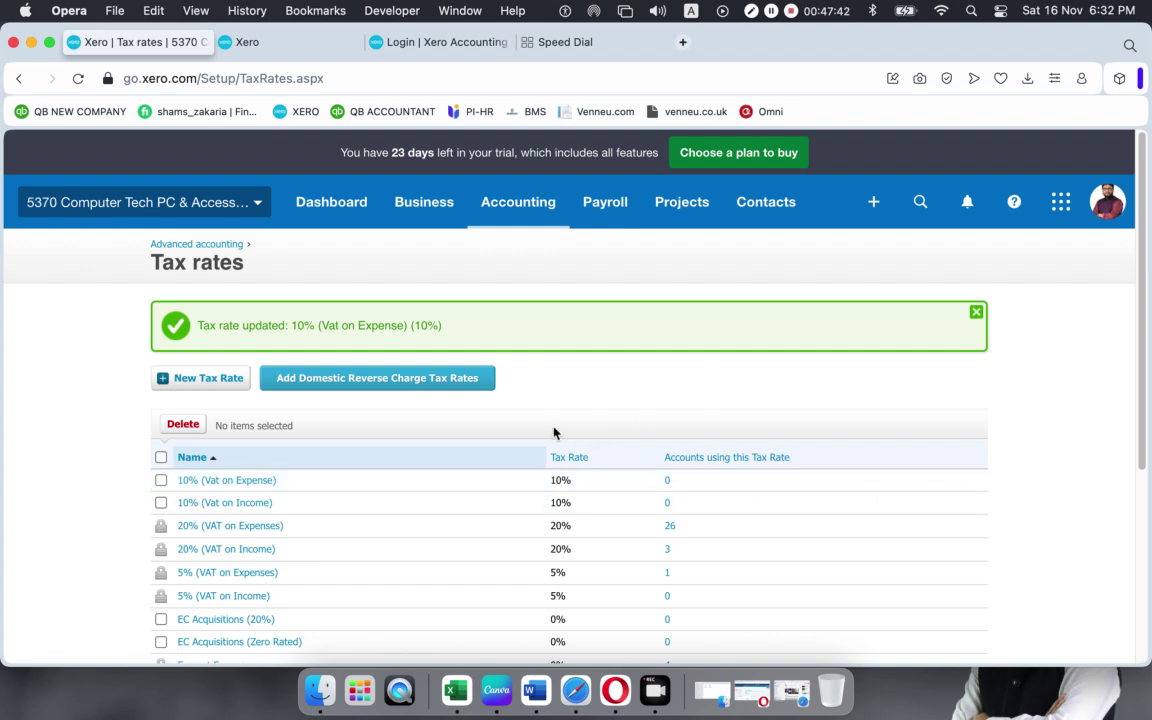
pyautogui.scroll(-6, 553, 434)
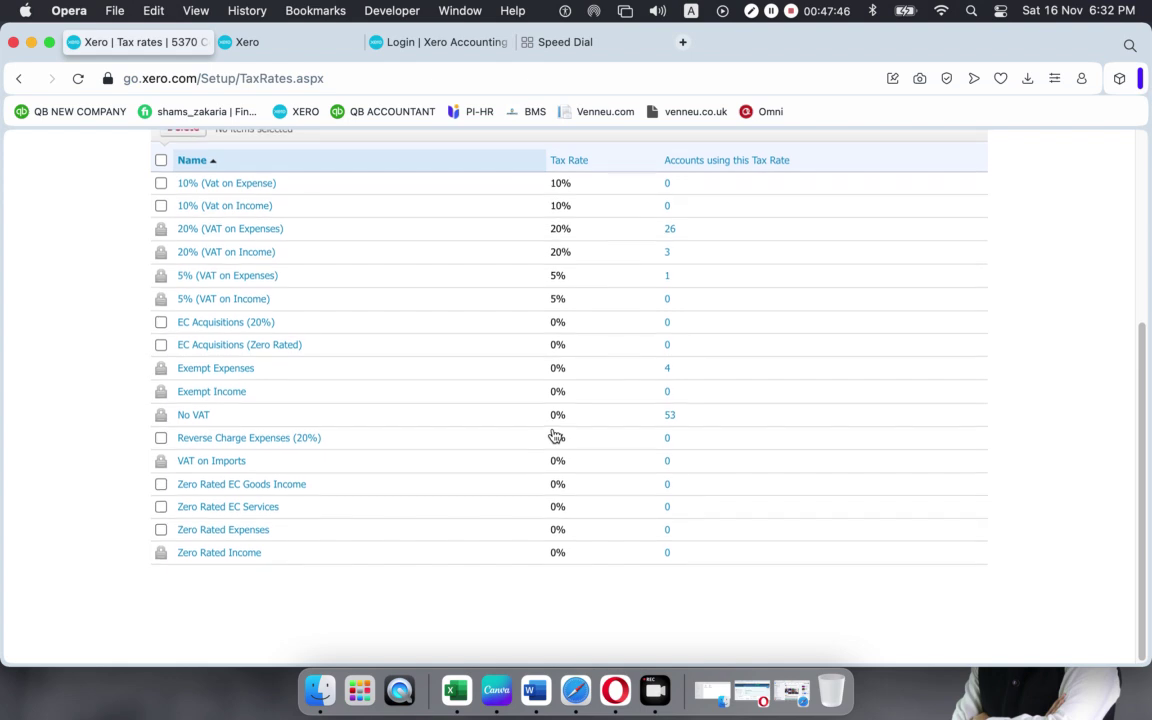
pyautogui.scroll(5, 555, 436)
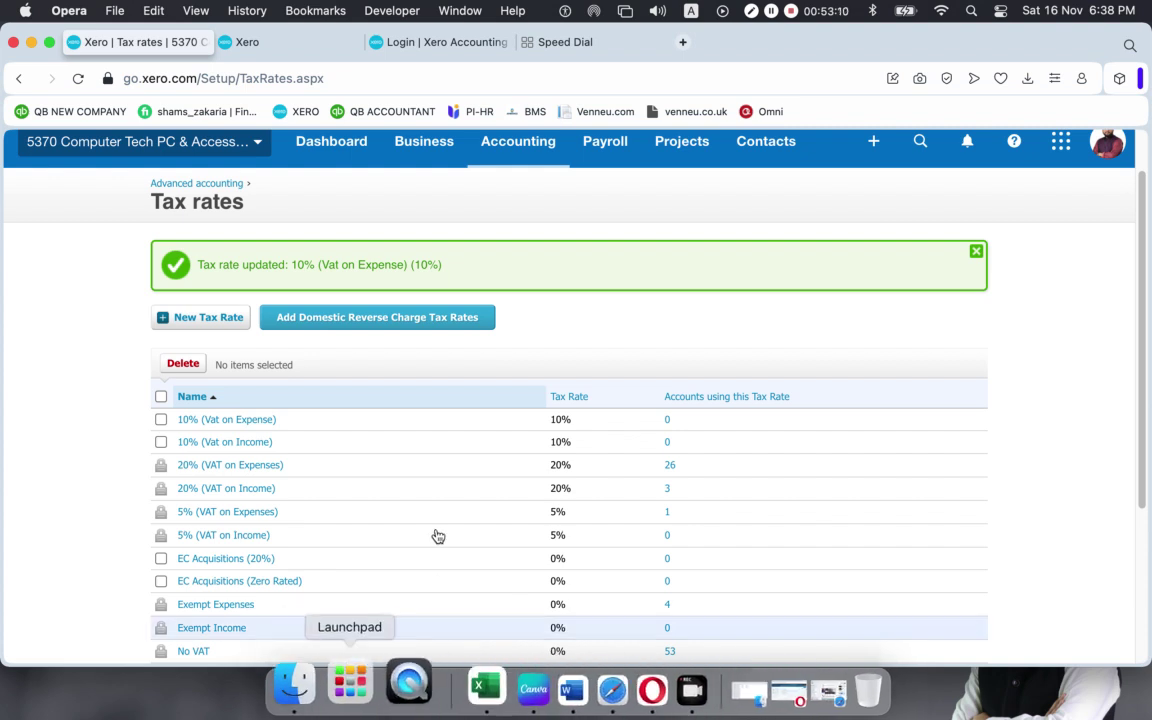
pyautogui.click(225, 320)
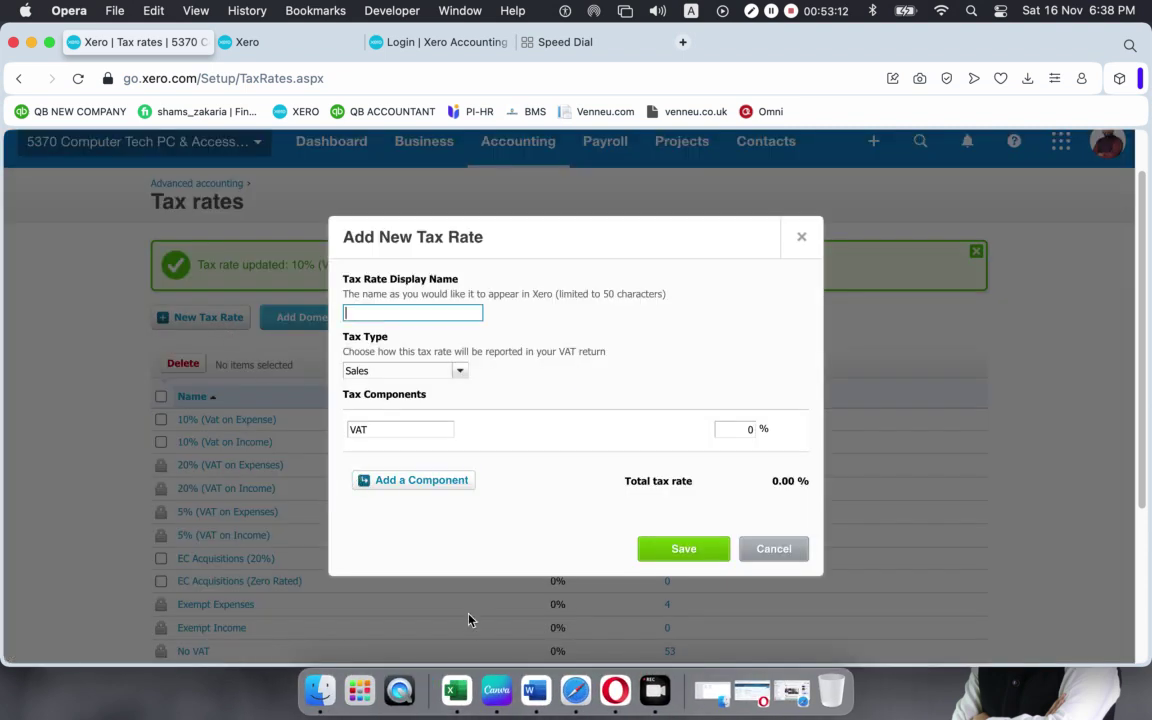
pyautogui.click(462, 371)
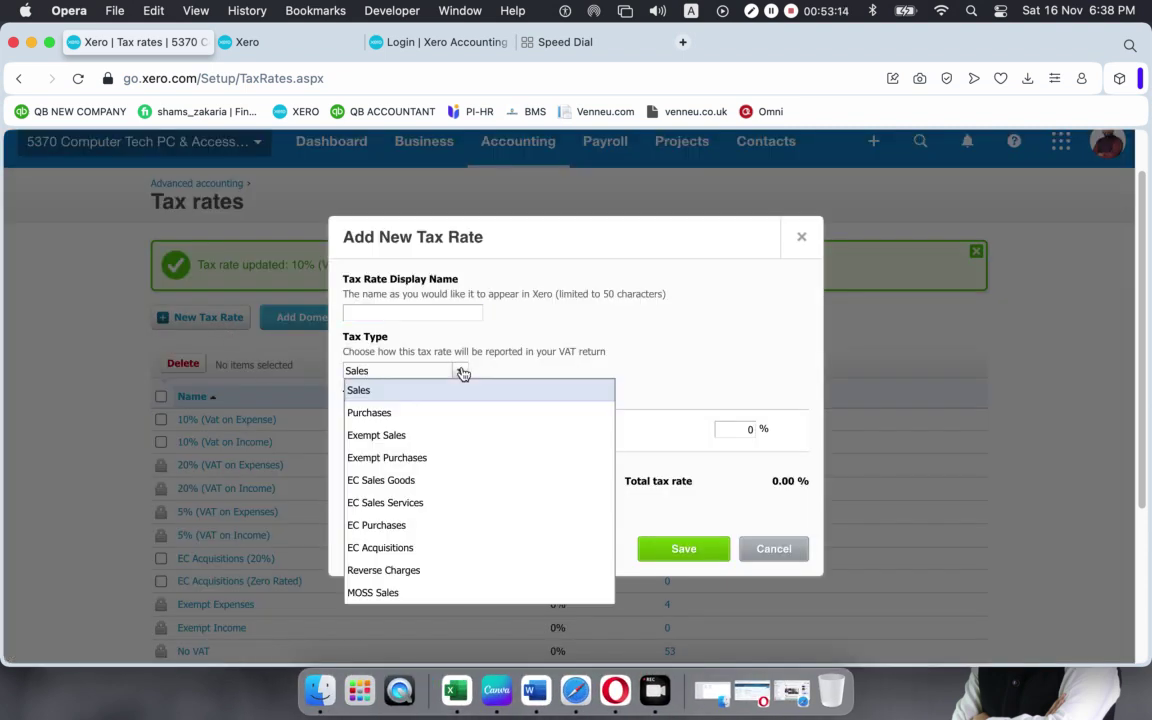
pyautogui.click(462, 371)
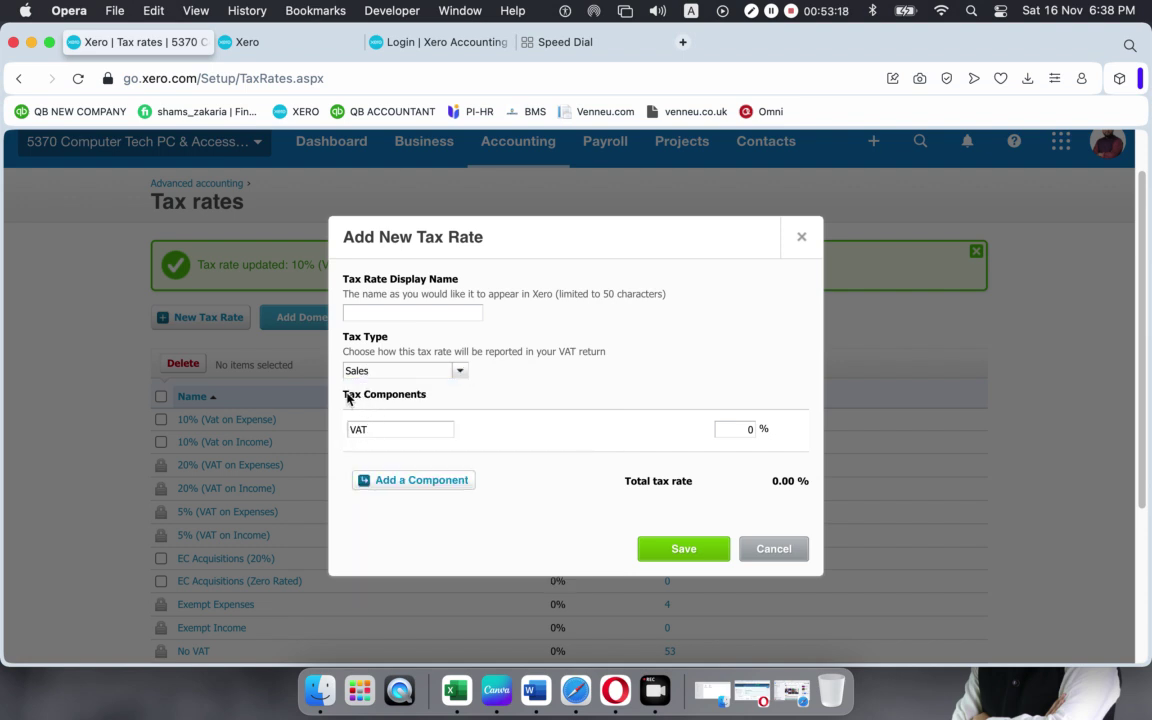
pyautogui.click(368, 429)
pyautogui.click(409, 488)
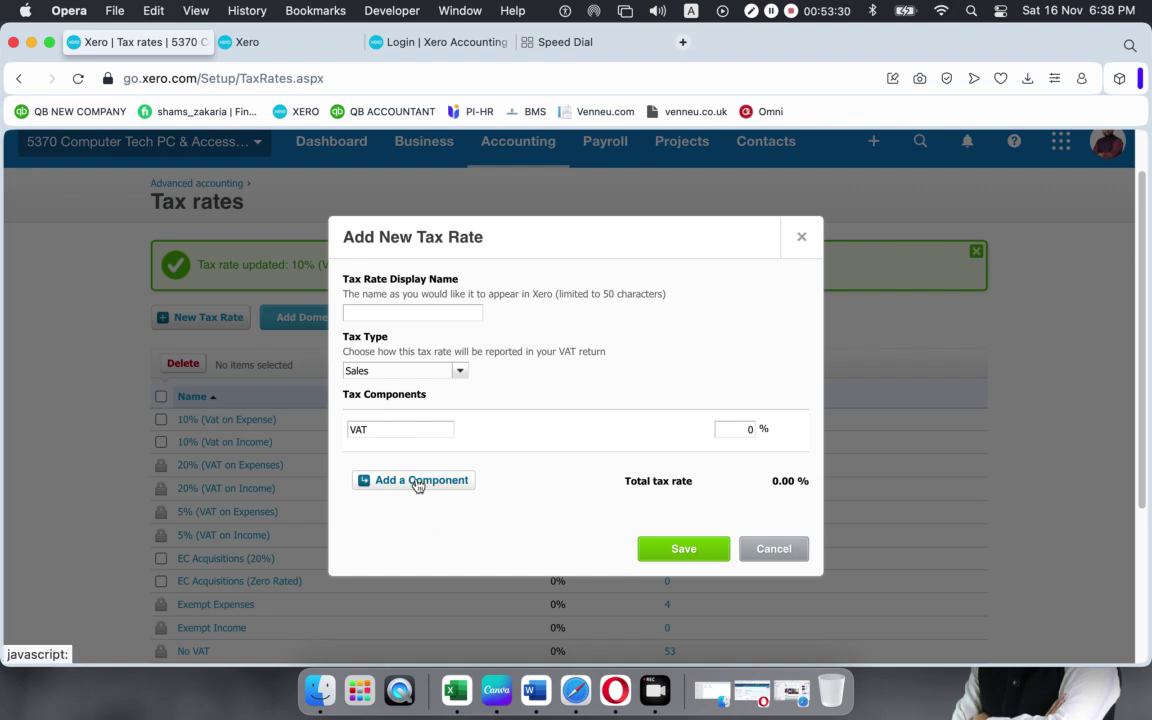
pyautogui.click(463, 486)
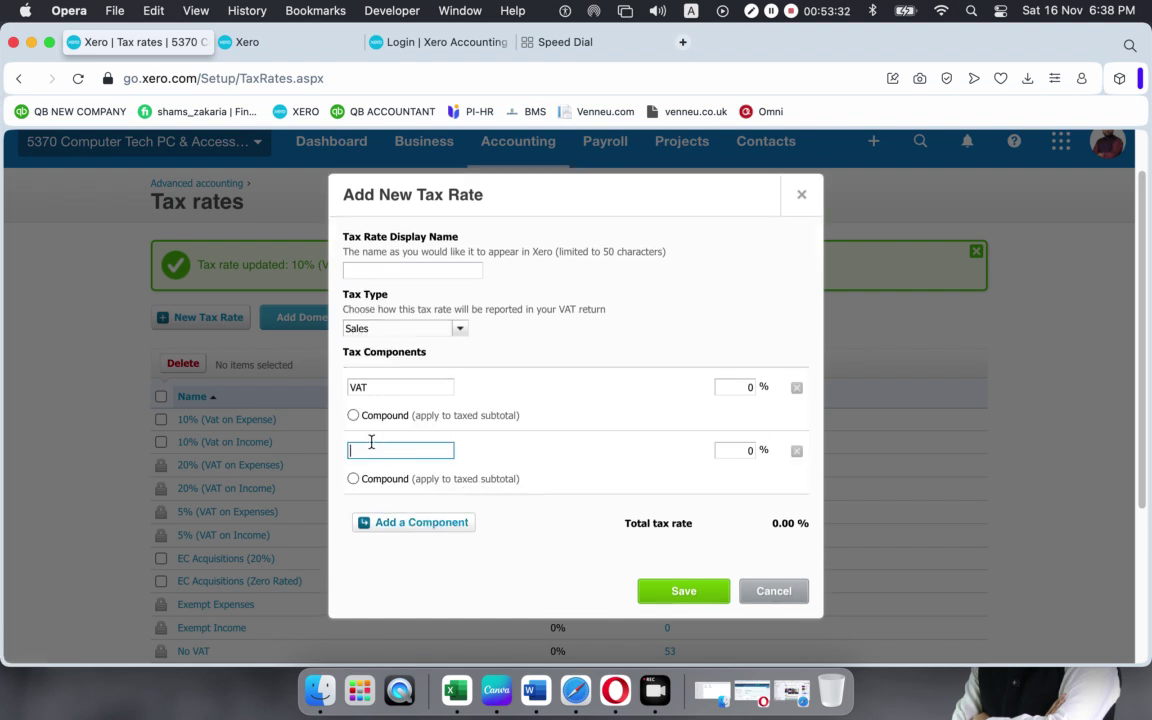
pyautogui.click(412, 528)
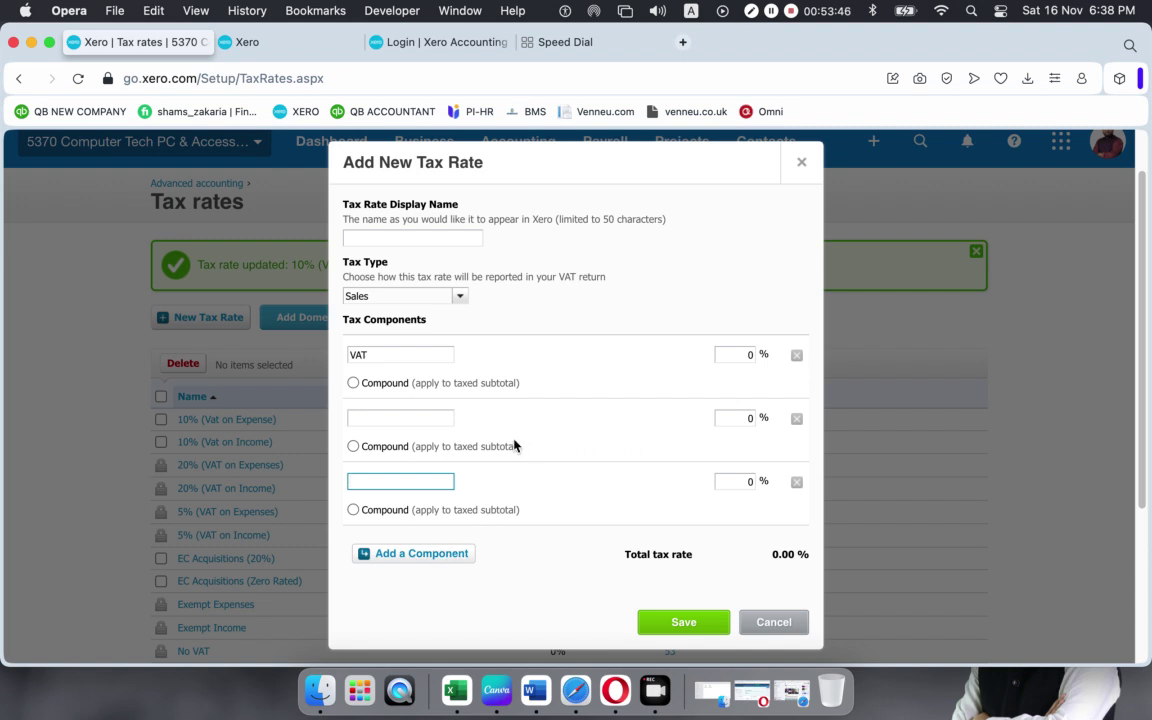
pyautogui.click(391, 354)
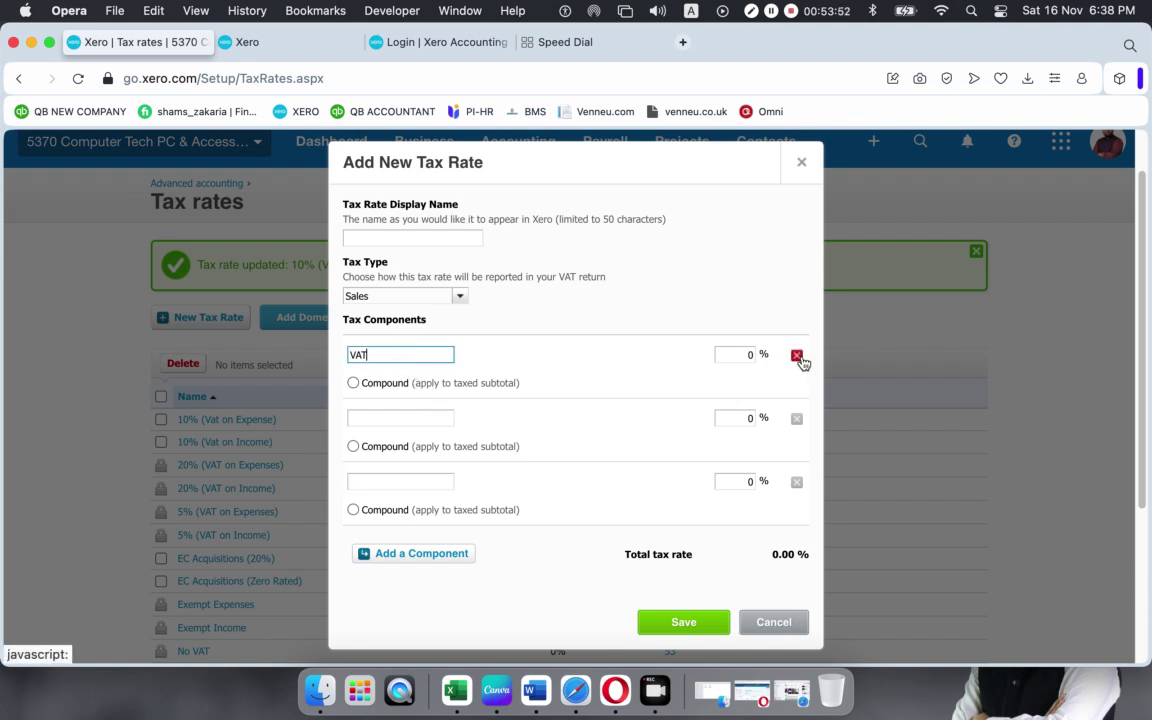
pyautogui.click(376, 417)
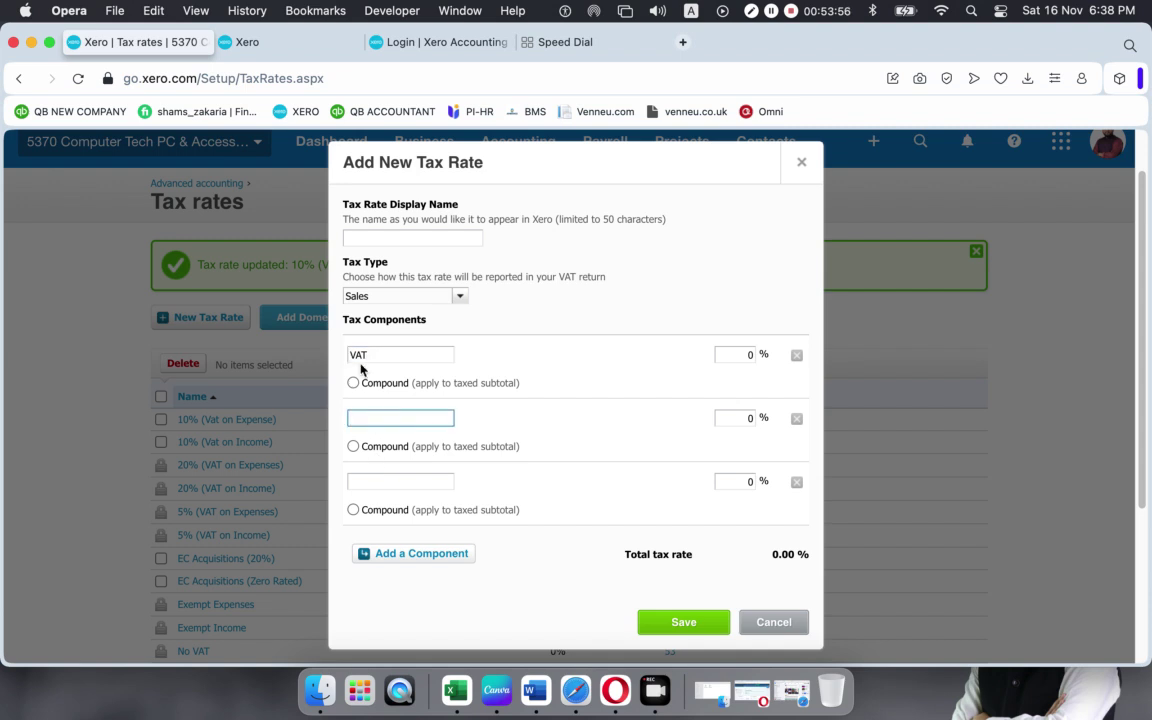
pyautogui.click(367, 238)
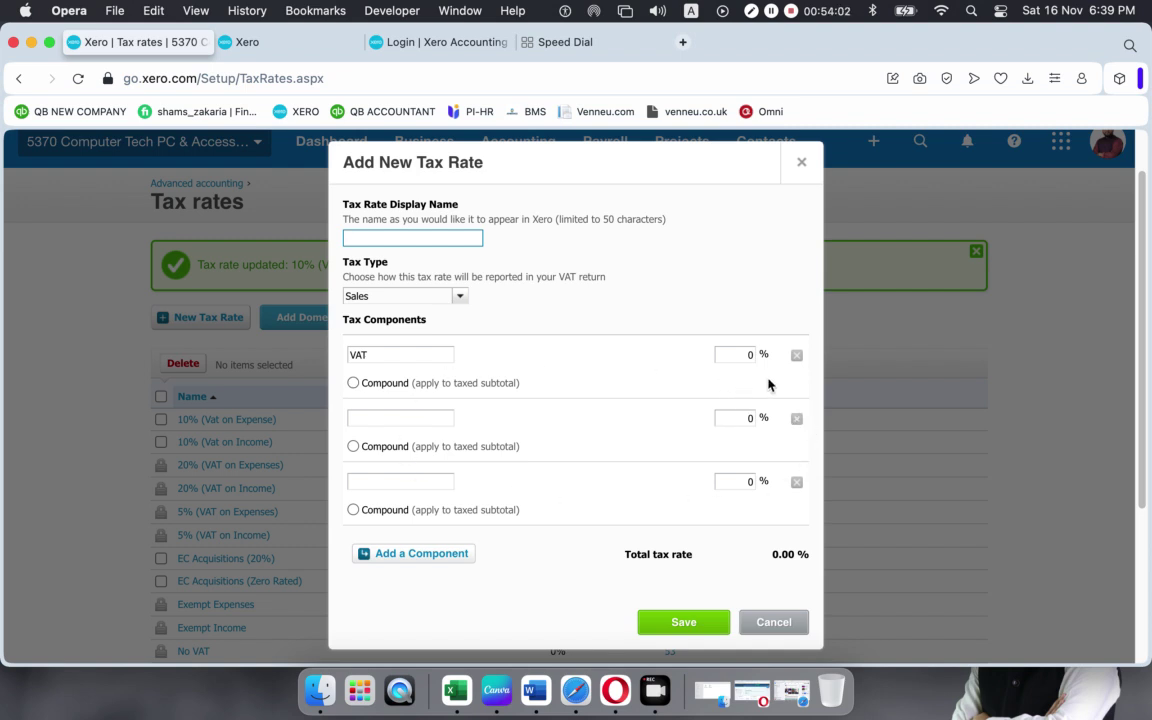
pyautogui.click(737, 418)
pyautogui.click(737, 482)
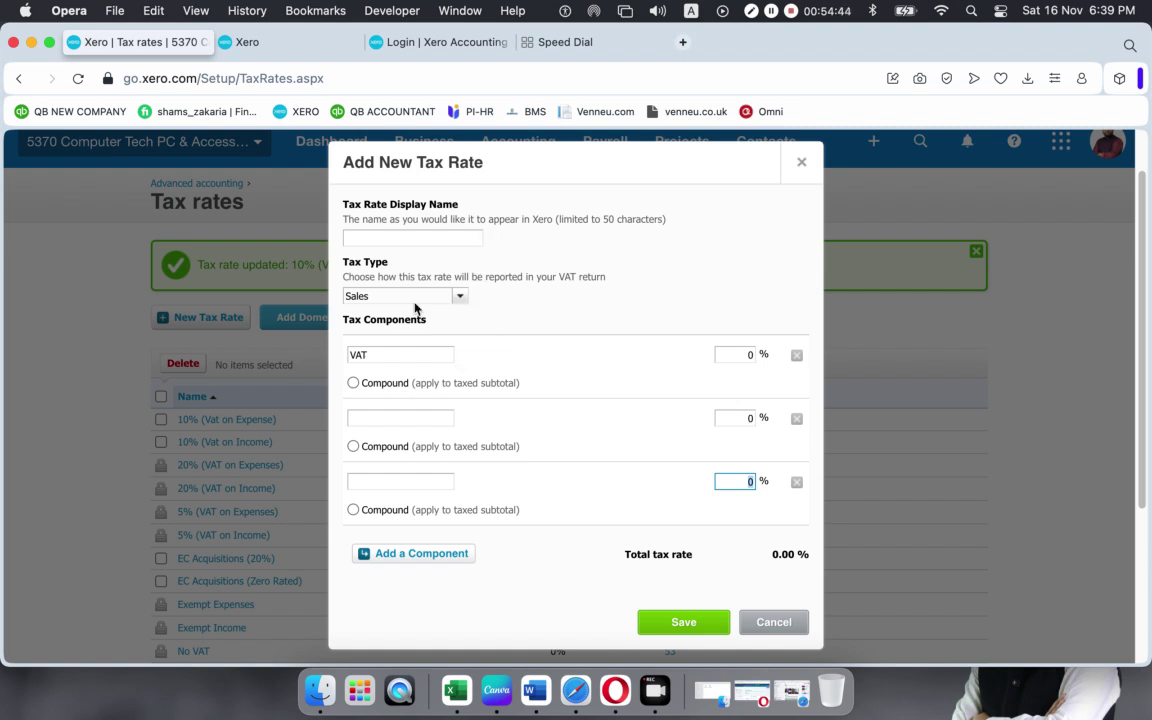
# - Give the new tax rate the display name 'Corporation Tax 20'
pyautogui.click(378, 235)
pyautogui.write('10')
pyautogui.press('BackSpace')
pyautogui.press('BackSpace')
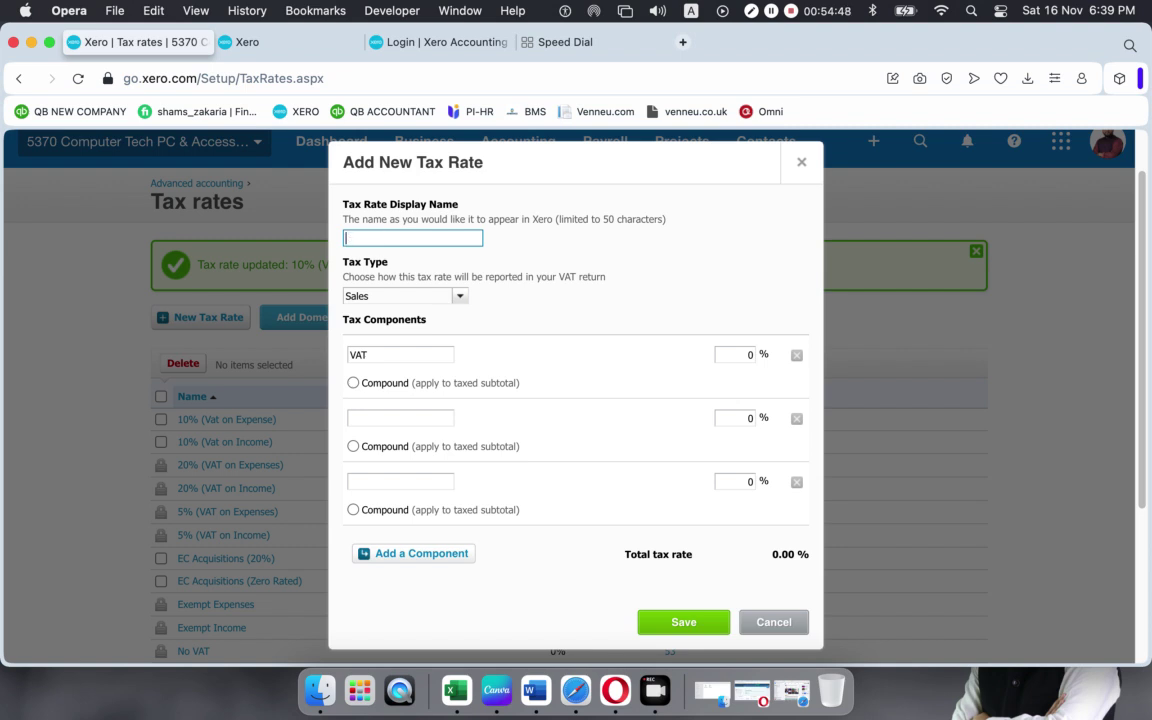
pyautogui.write('Holding tax')
pyautogui.press('super+a')
pyautogui.write('Corporation TAx')
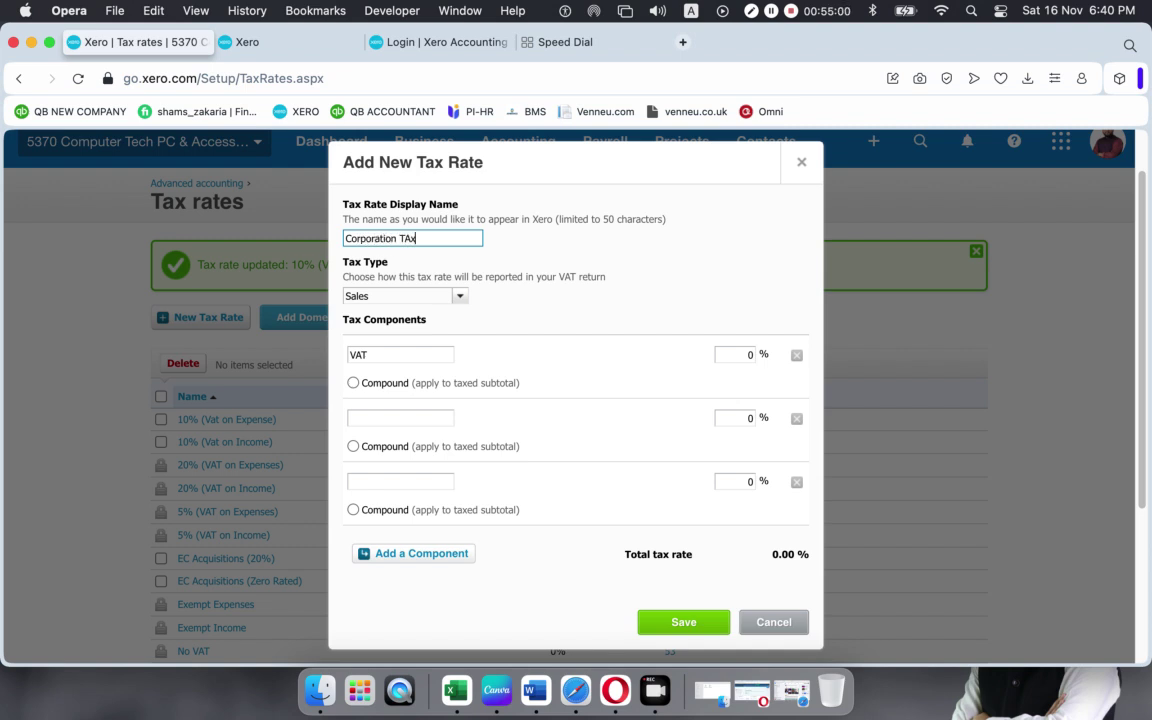
pyautogui.press('BackSpace')
pyautogui.press('BackSpace')
pyautogui.write('ax 20')
# - Rename the VAT component to Holding Tax at 10%
pyautogui.doubleClick(393, 355)
pyautogui.press('BackSpace')
pyautogui.write('Holding ')
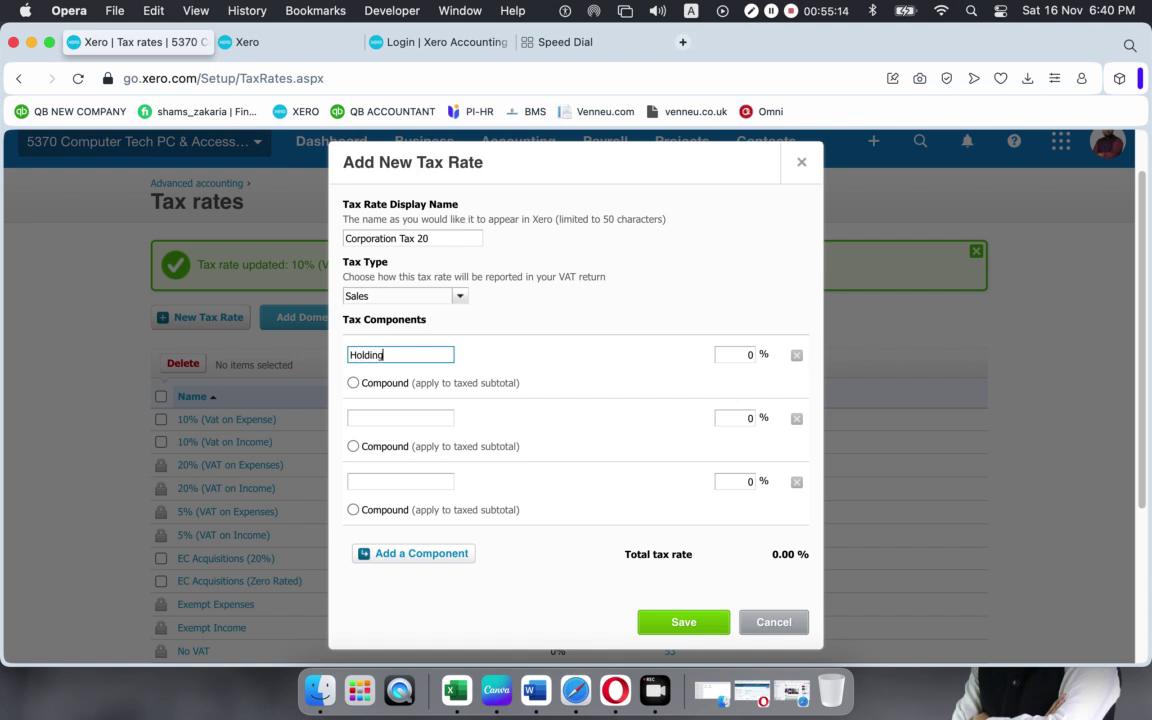
pyautogui.write('Tax')
pyautogui.click(748, 353)
pyautogui.press('BackSpace')
pyautogui.write('10')
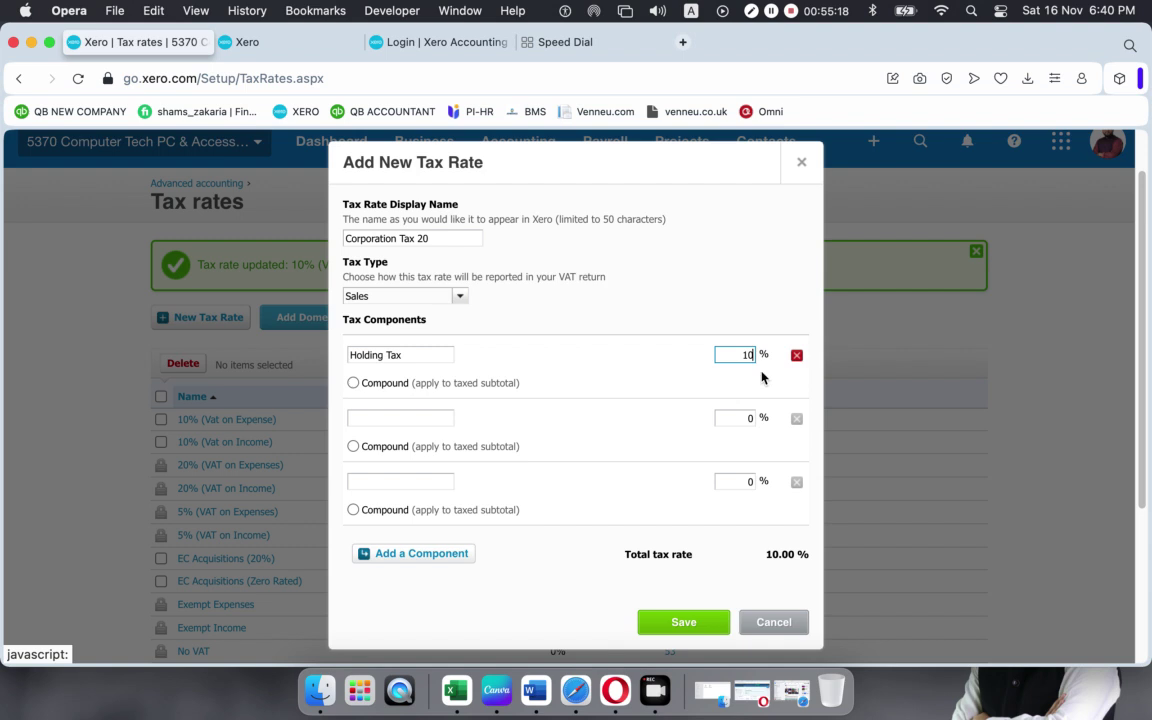
# - Fill in the Others component at 5% and the Corporation component at 5%
pyautogui.click(383, 417)
pyautogui.write('Others')
pyautogui.click(746, 417)
pyautogui.write('5')
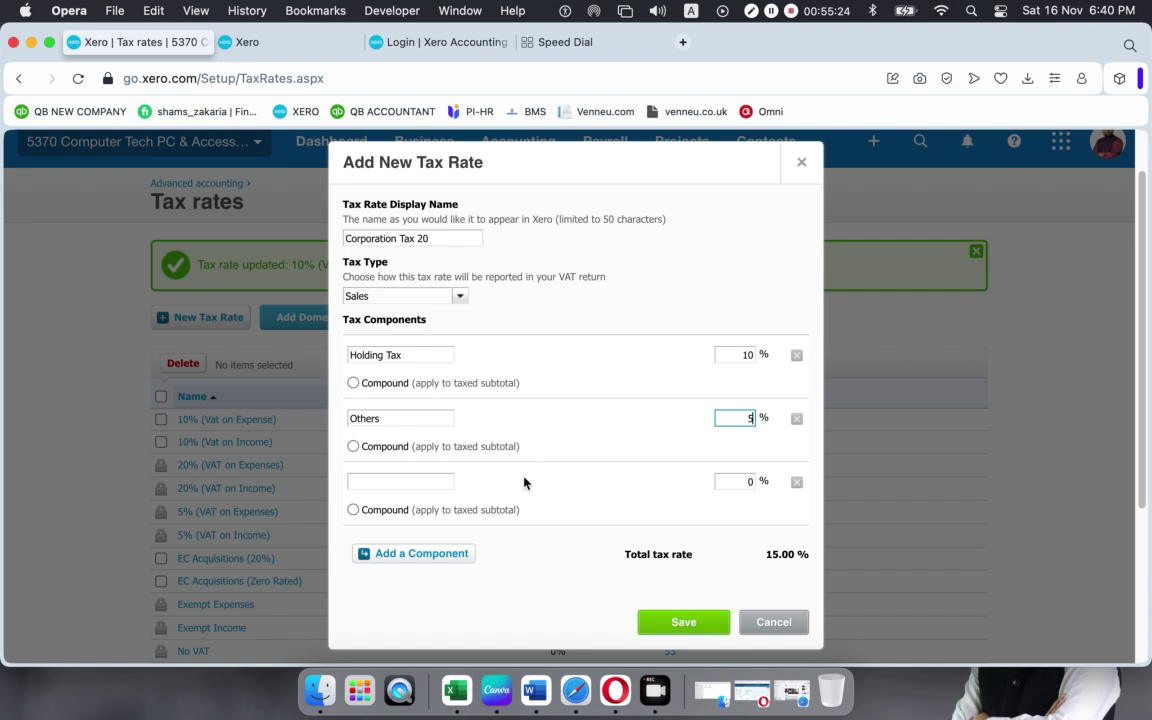
pyautogui.click(387, 483)
pyautogui.write('C')
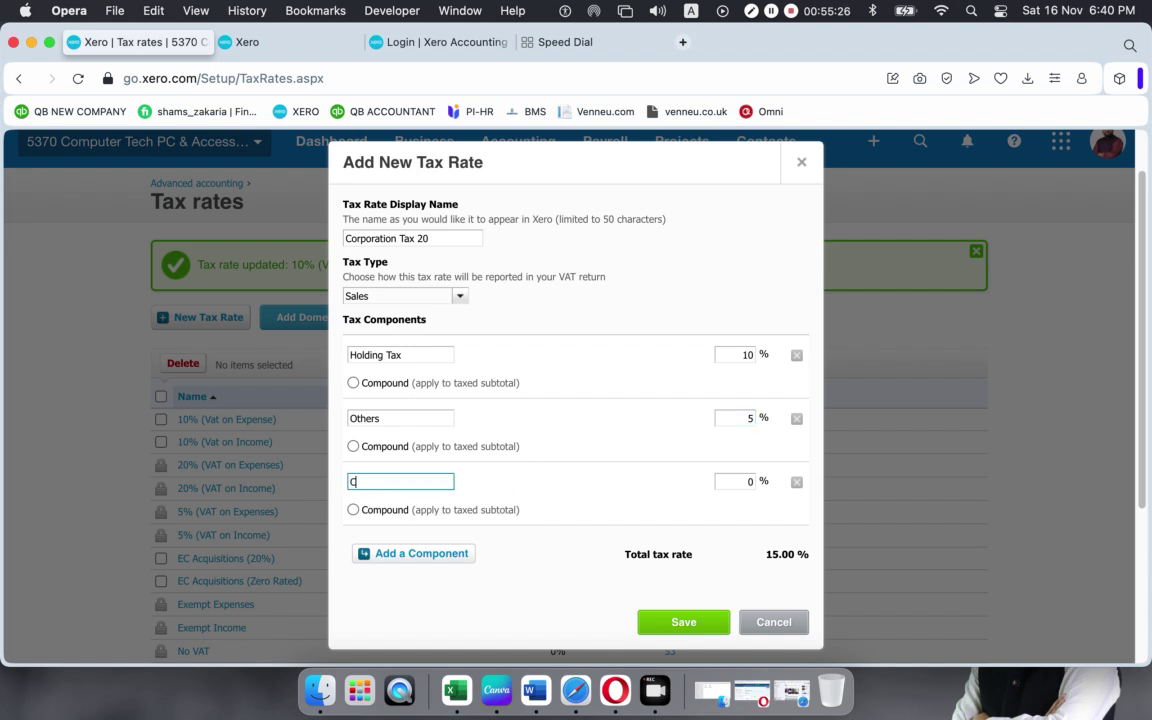
pyautogui.write('orporation')
pyautogui.click(750, 482)
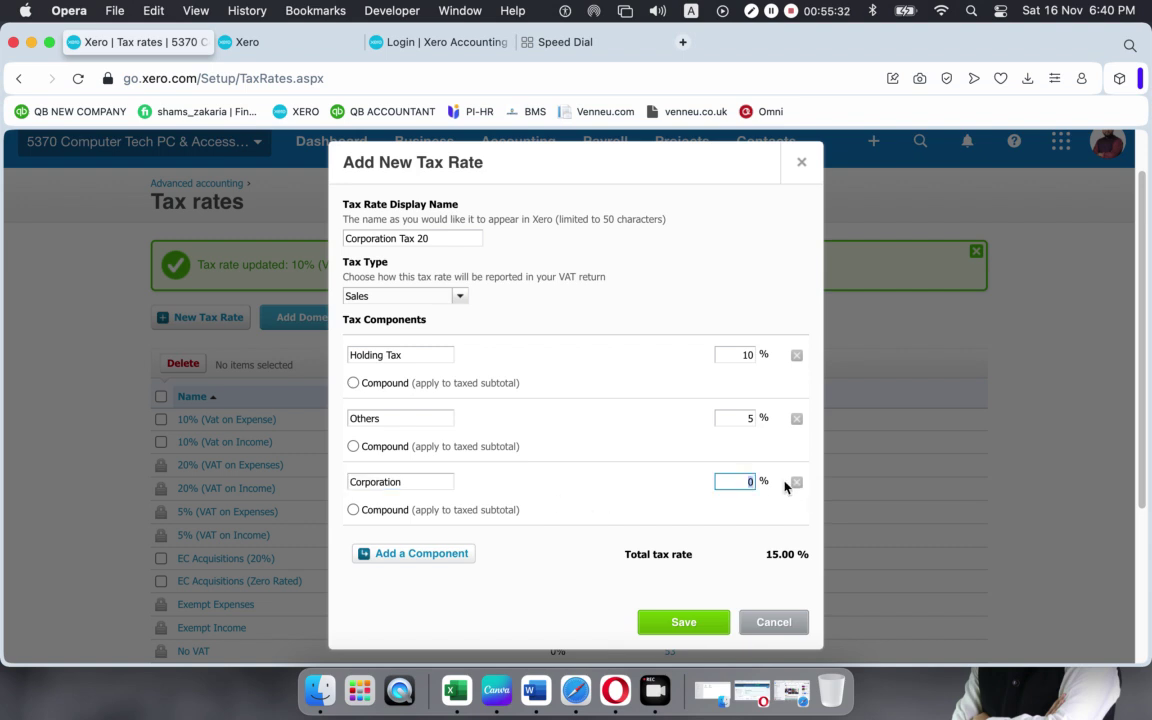
pyautogui.write('5')
pyautogui.click(552, 573)
pyautogui.click(406, 356)
pyautogui.click(399, 418)
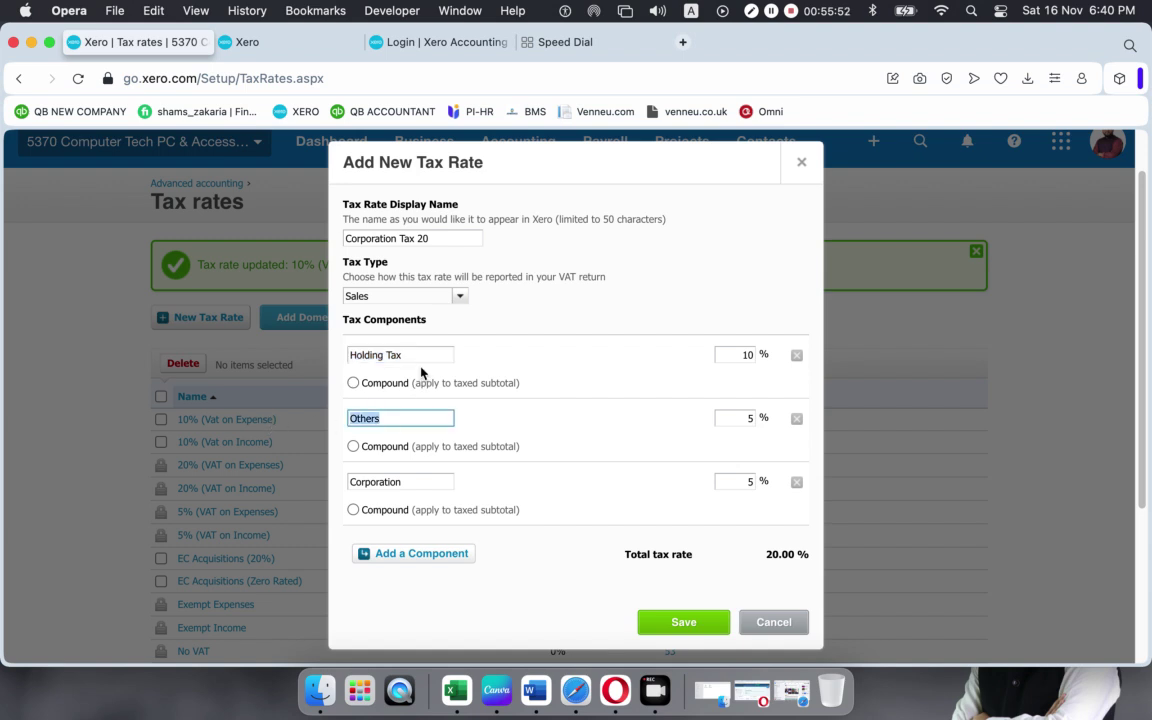
pyautogui.click(371, 356)
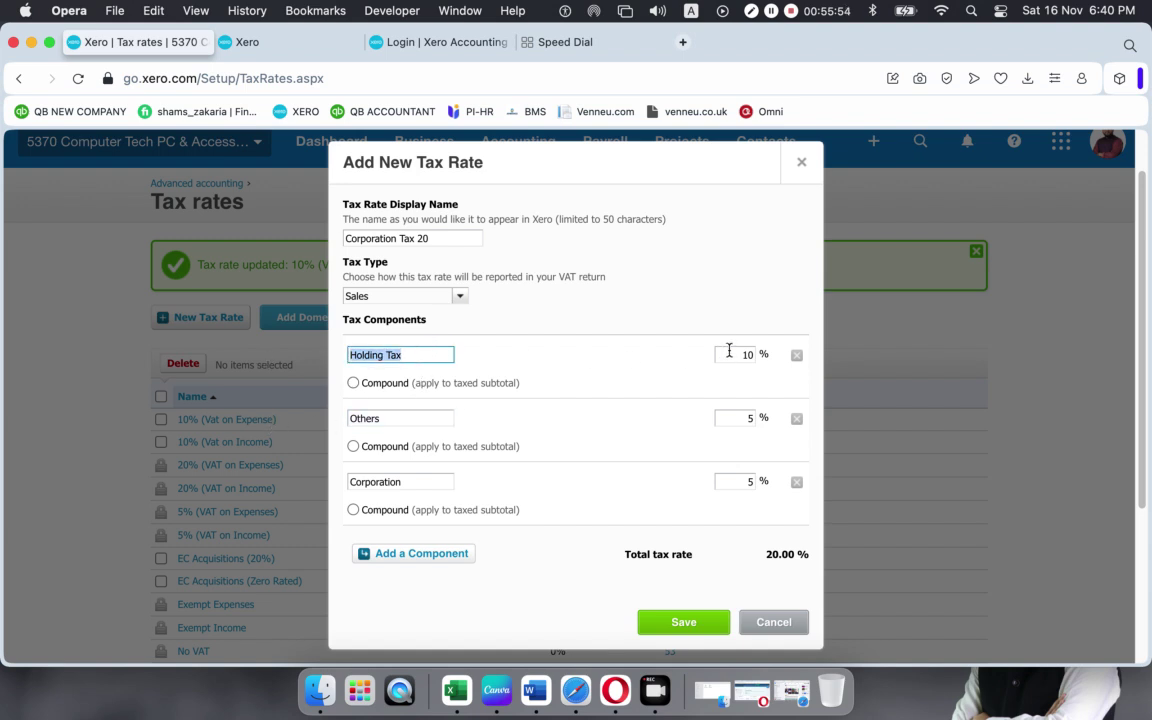
pyautogui.click(382, 416)
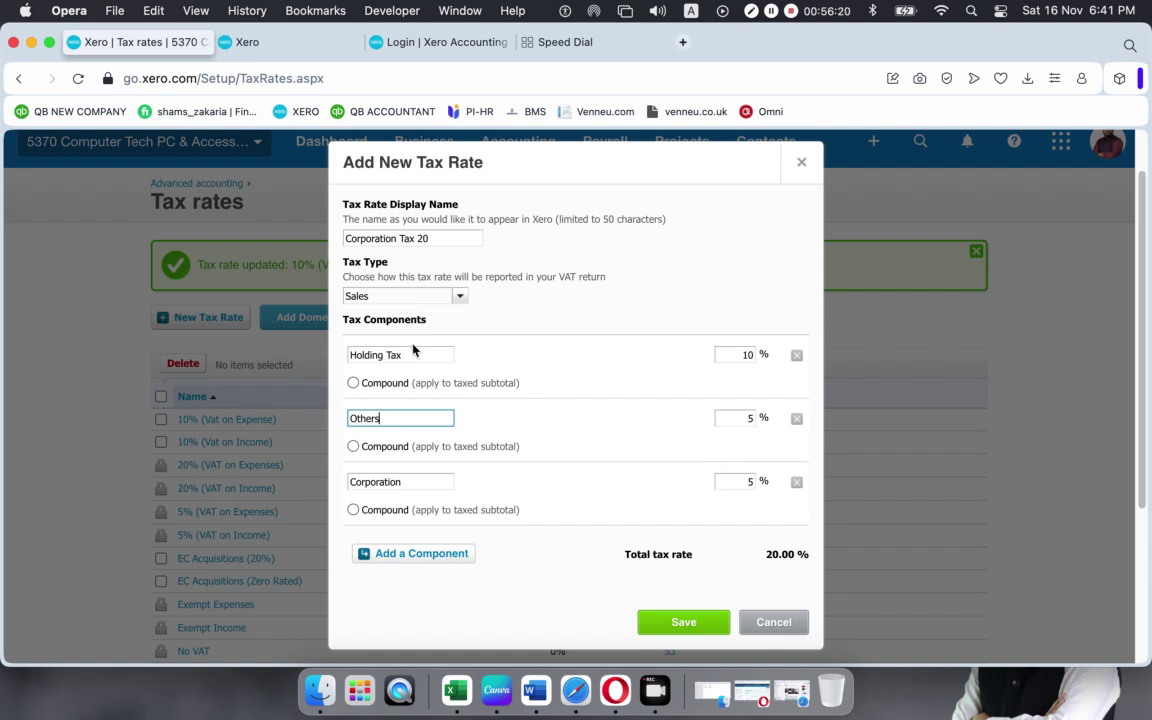
pyautogui.moveTo(409, 358); pyautogui.dragTo(333, 362)
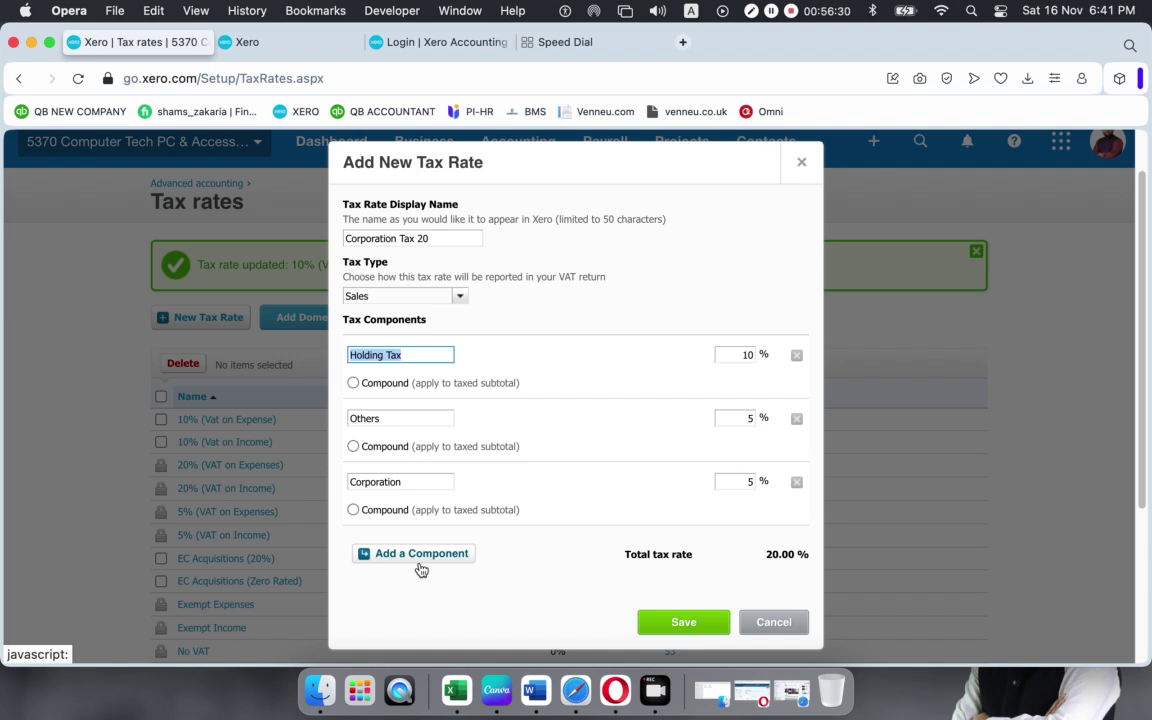
# - Discard the Corporation Tax 20 rate and start a fresh one with an extra component row
pyautogui.click(774, 624)
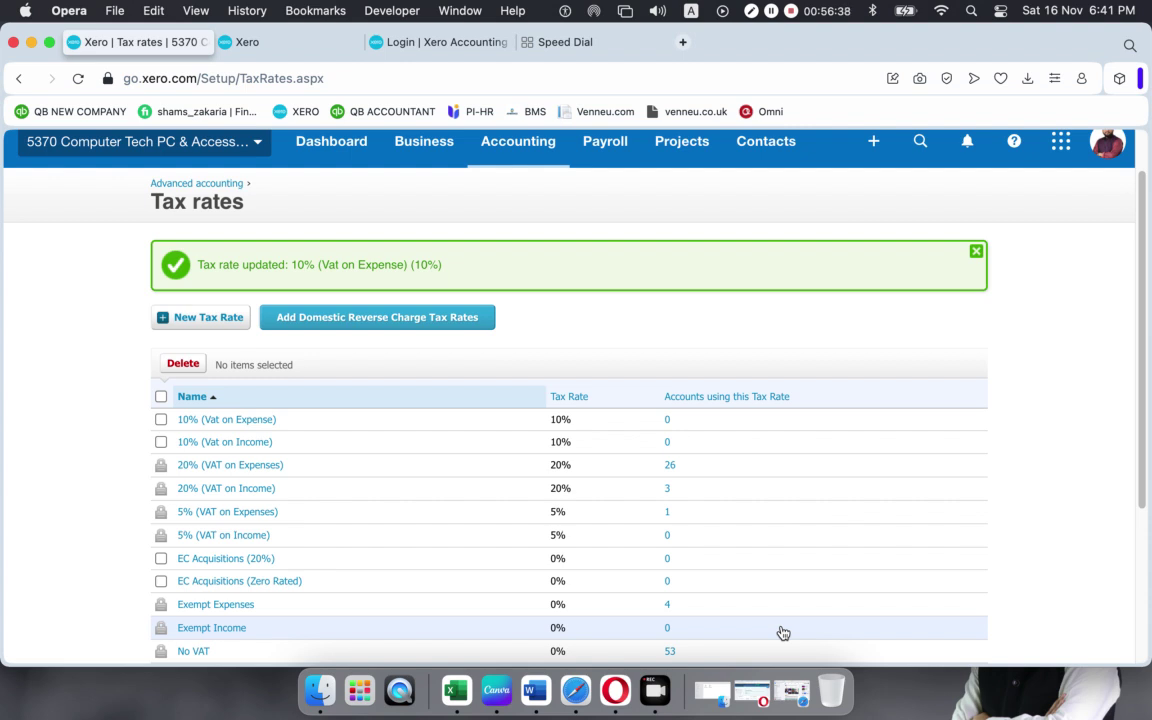
pyautogui.click(188, 319)
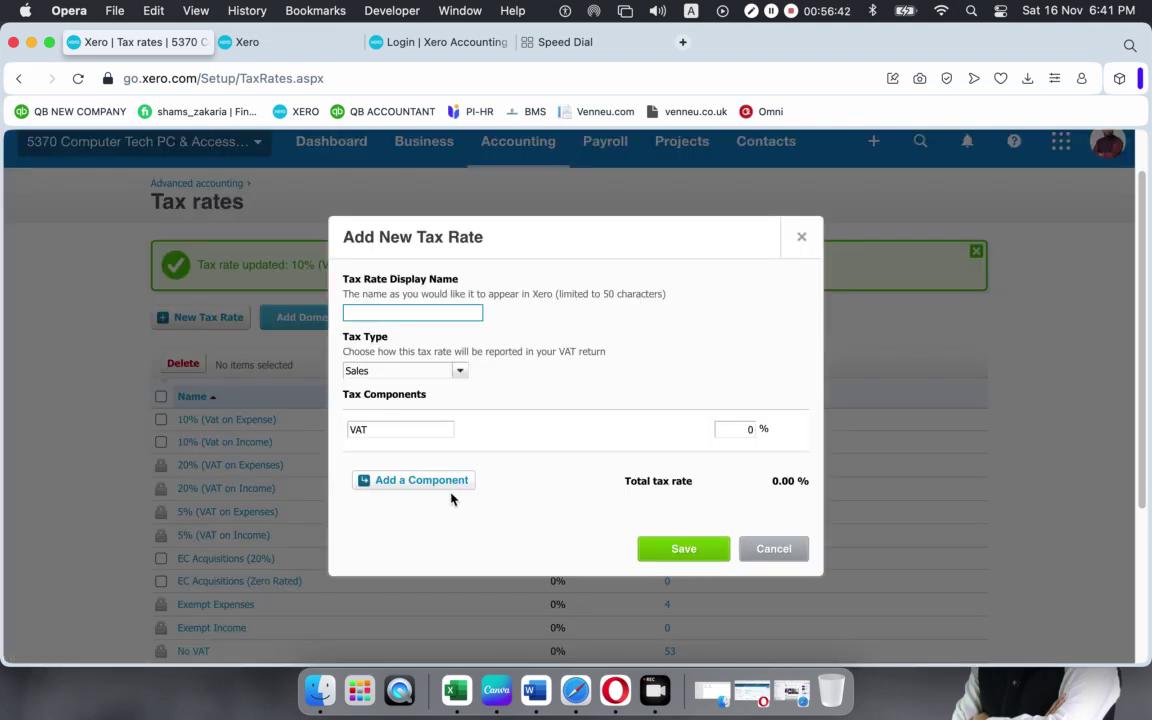
pyautogui.click(446, 489)
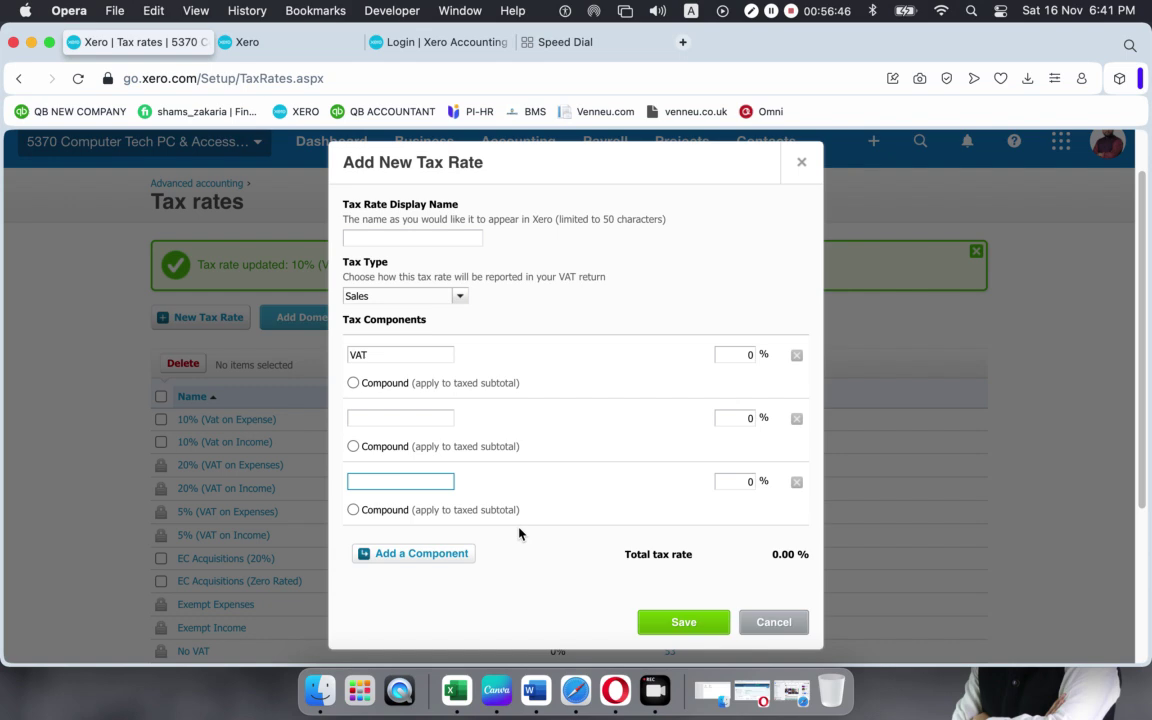
pyautogui.click(461, 297)
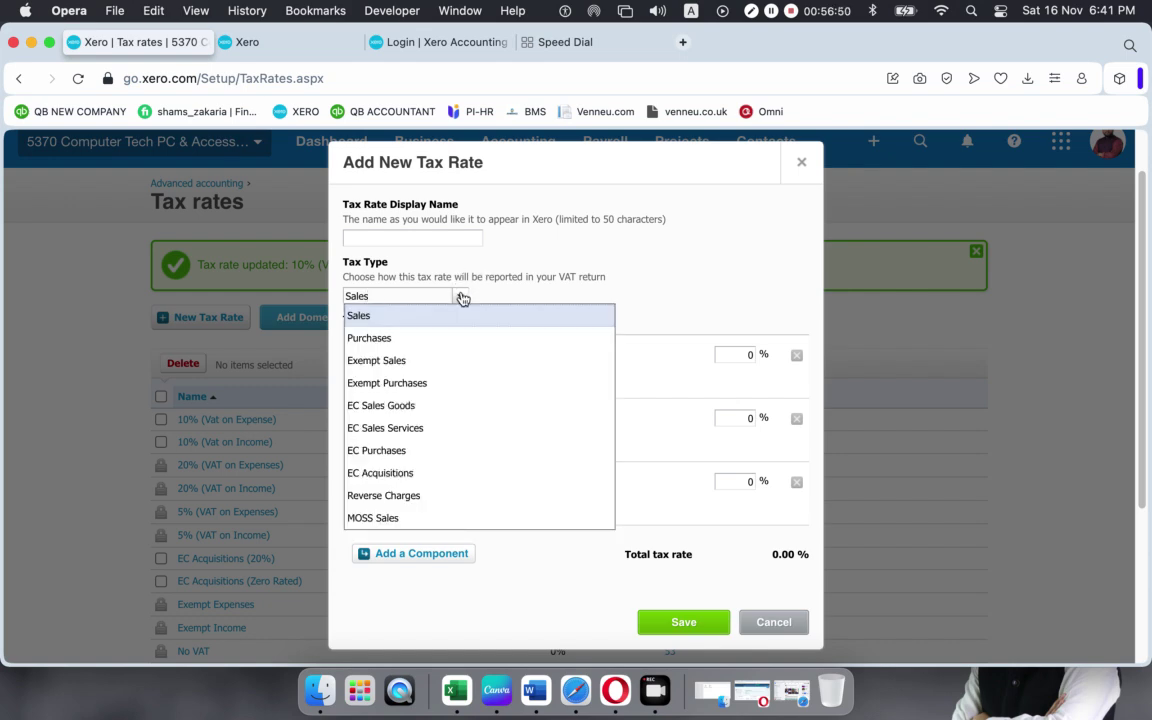
pyautogui.scroll(-5, 462, 327)
pyautogui.scroll(6, 457, 334)
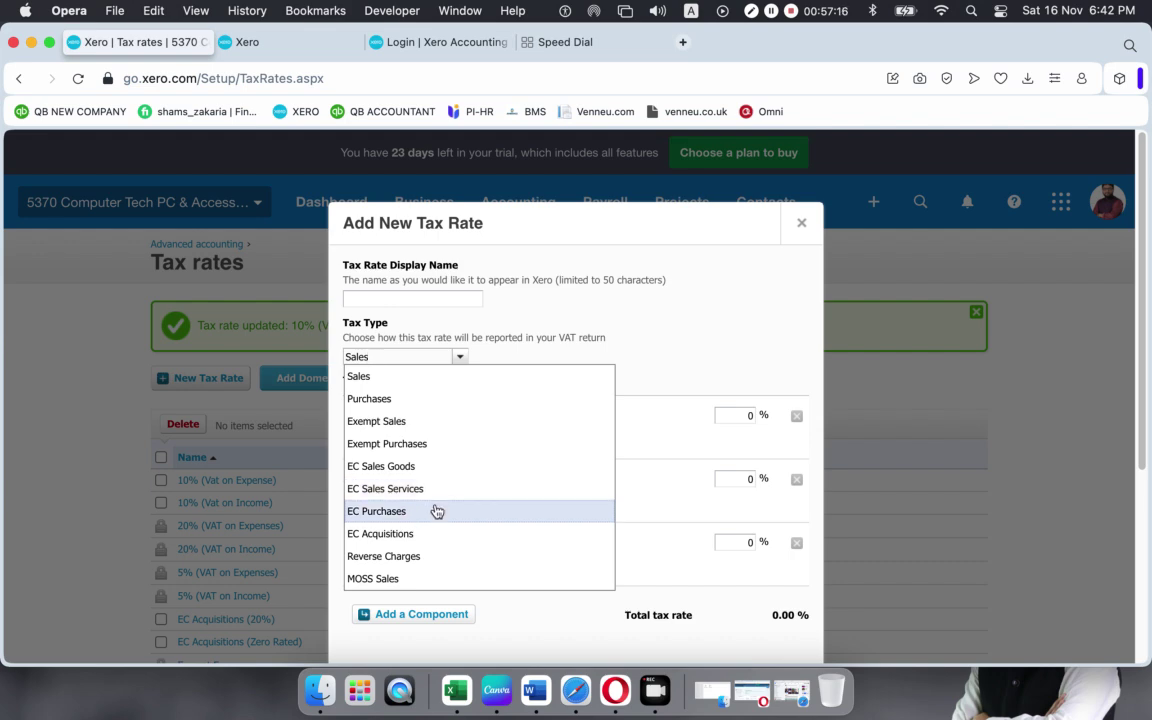
pyautogui.scroll(-5, 440, 550)
pyautogui.scroll(5, 445, 408)
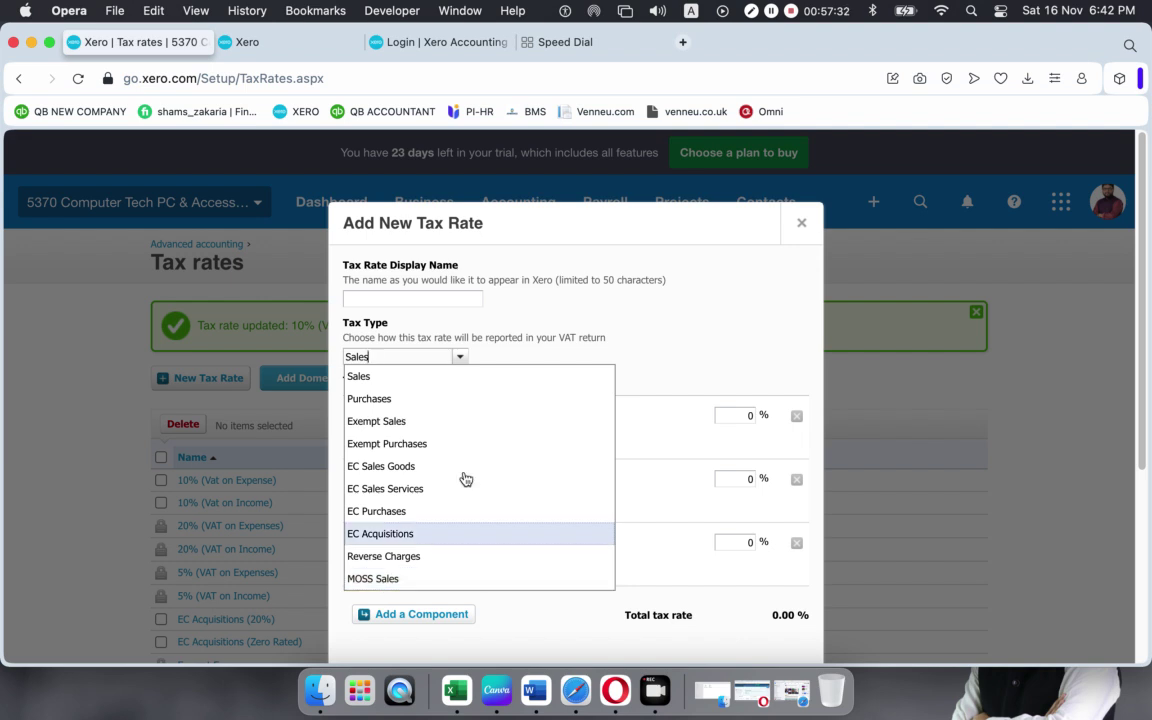
pyautogui.click(665, 317)
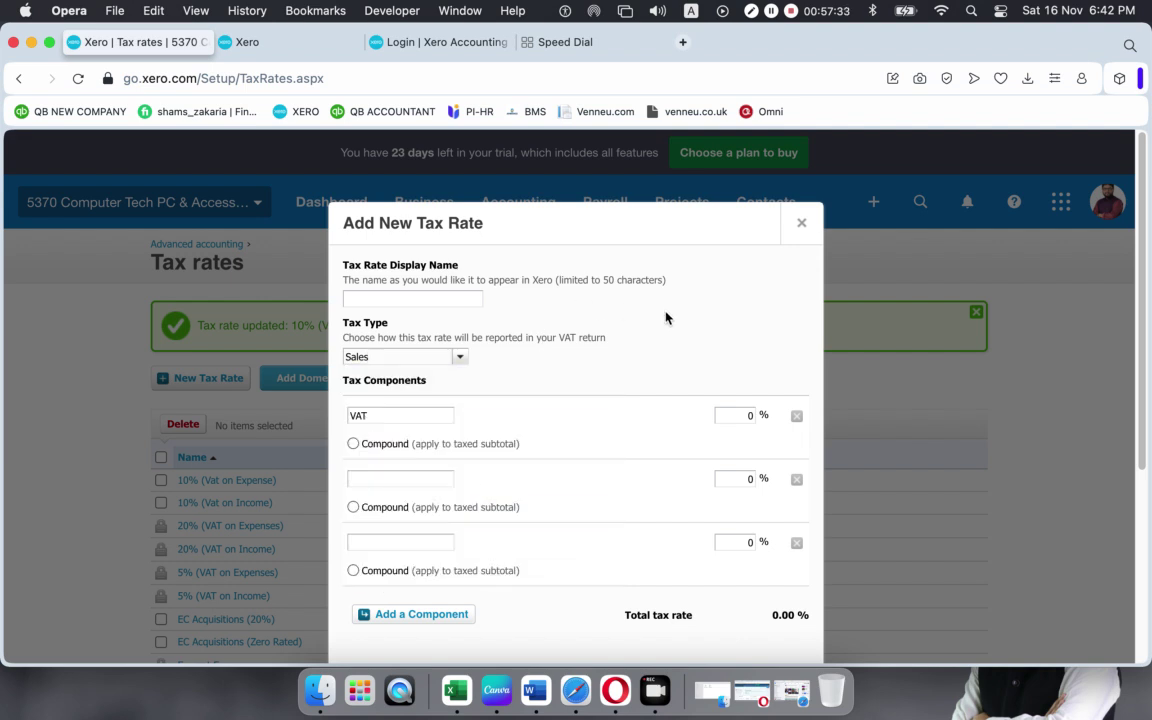
pyautogui.click(460, 359)
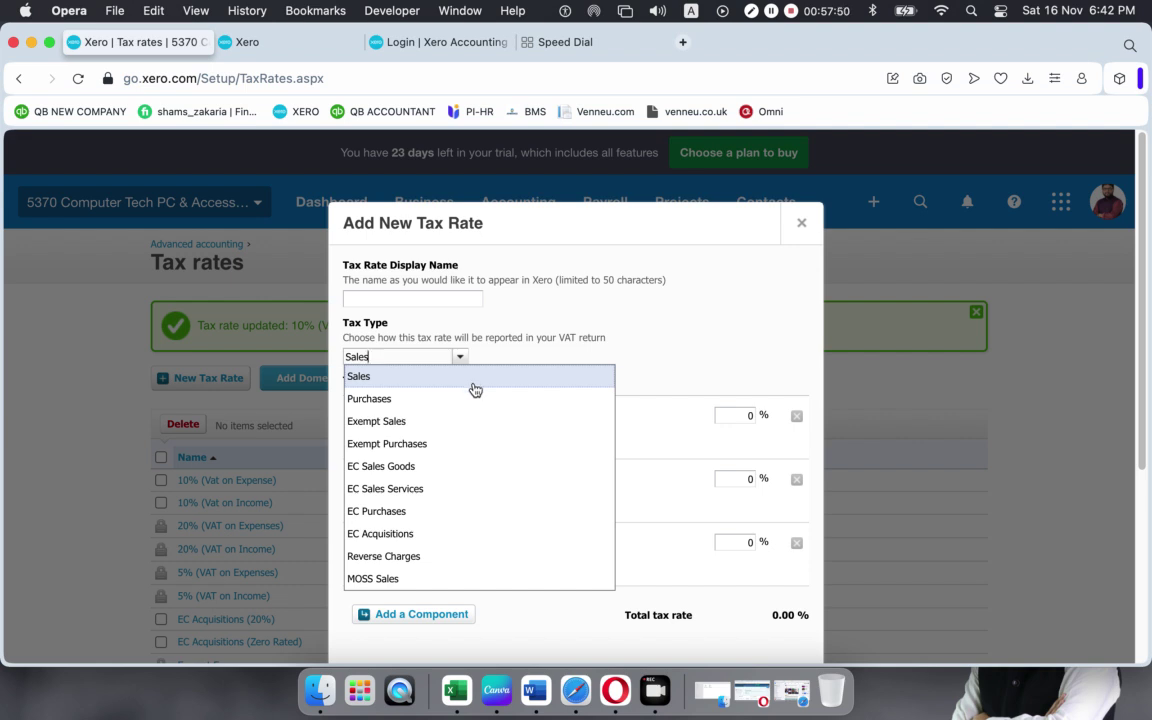
# - Try Reverse Charges as the tax type, then switch it back to Sales
pyautogui.click(447, 556)
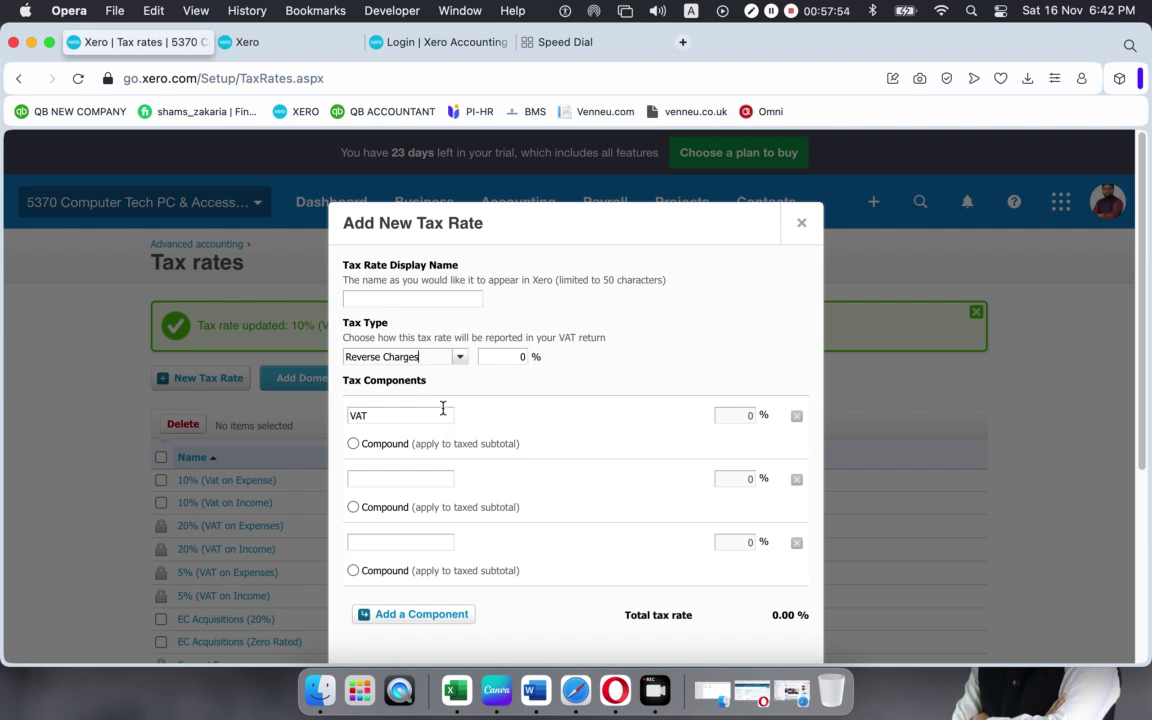
pyautogui.click(460, 358)
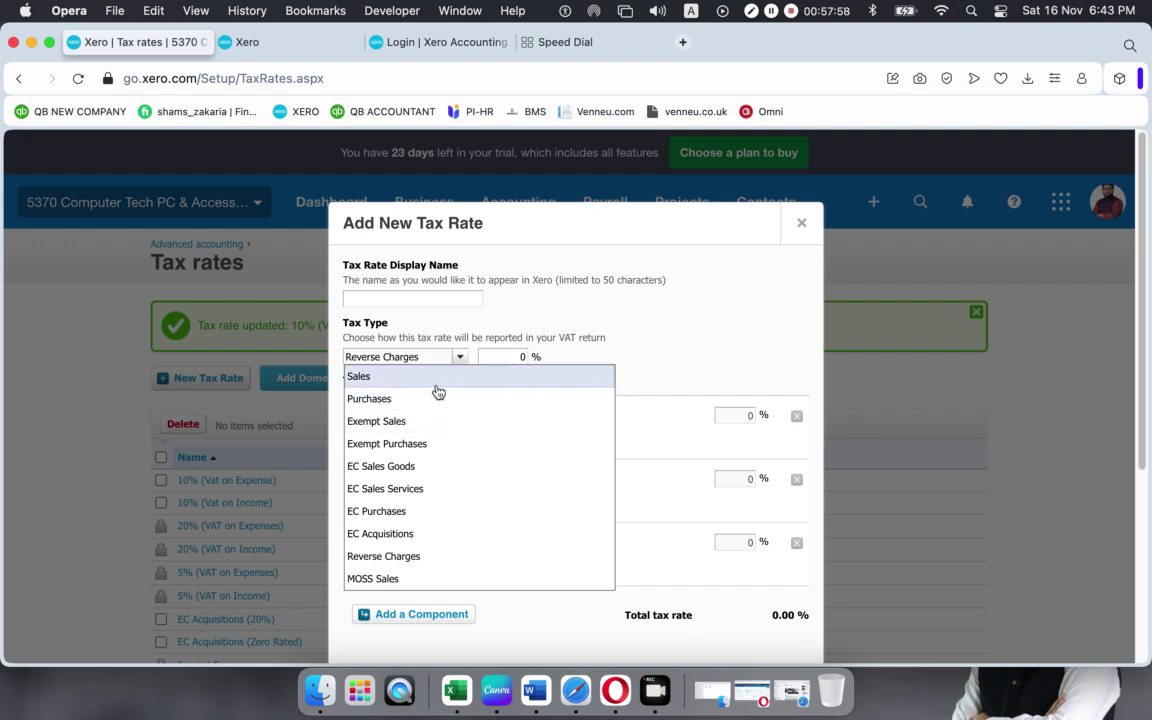
pyautogui.click(433, 380)
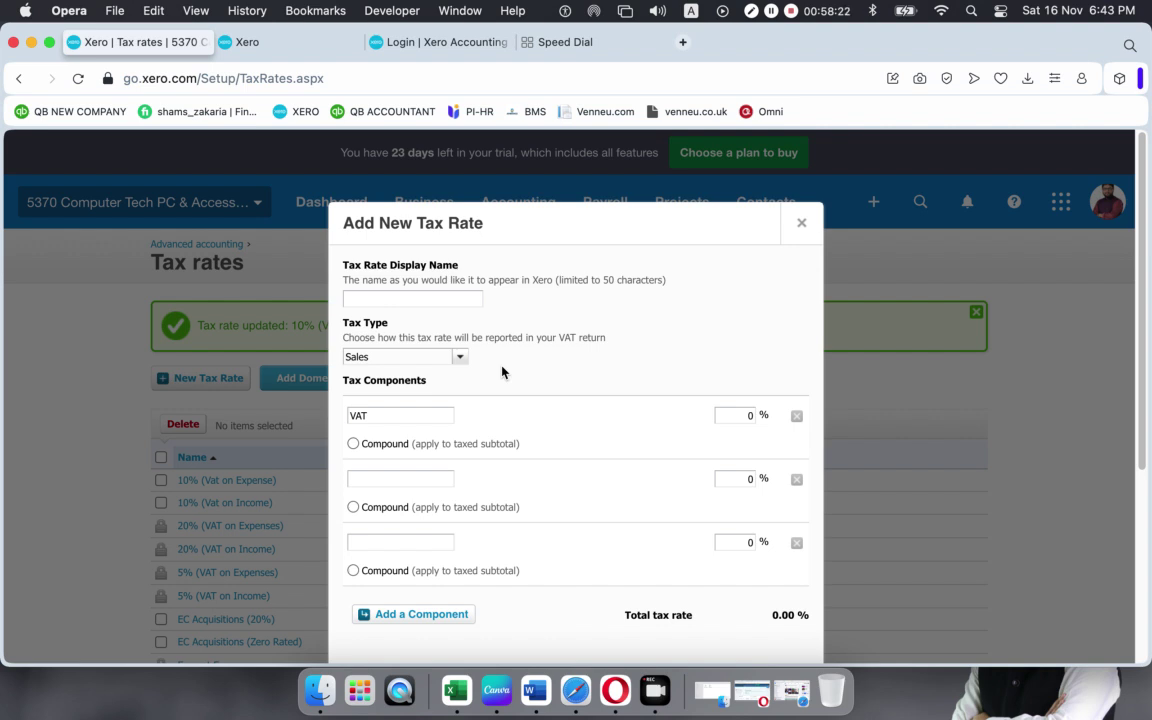
# - Browse the Tax Type options from Sales down to MOSS Sales
pyautogui.click(461, 358)
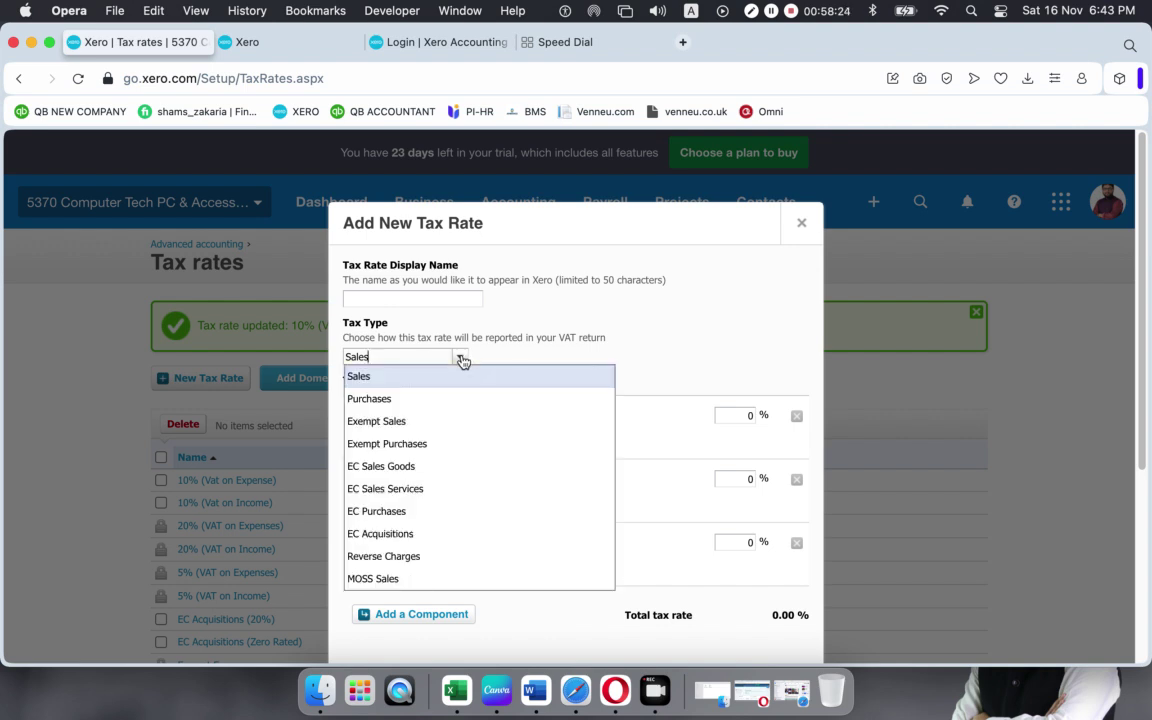
pyautogui.scroll(-2, 382, 566)
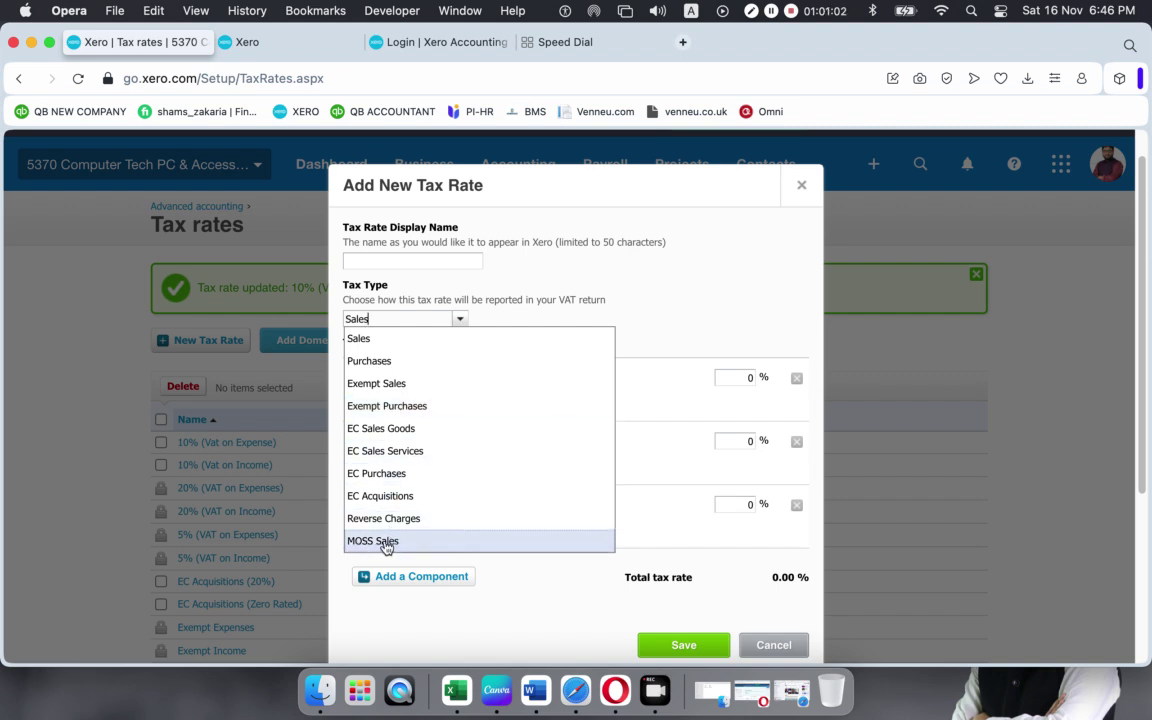
# - Pick MOSS Sales as the tax type, then cancel the new tax rate unsaved
pyautogui.click(452, 541)
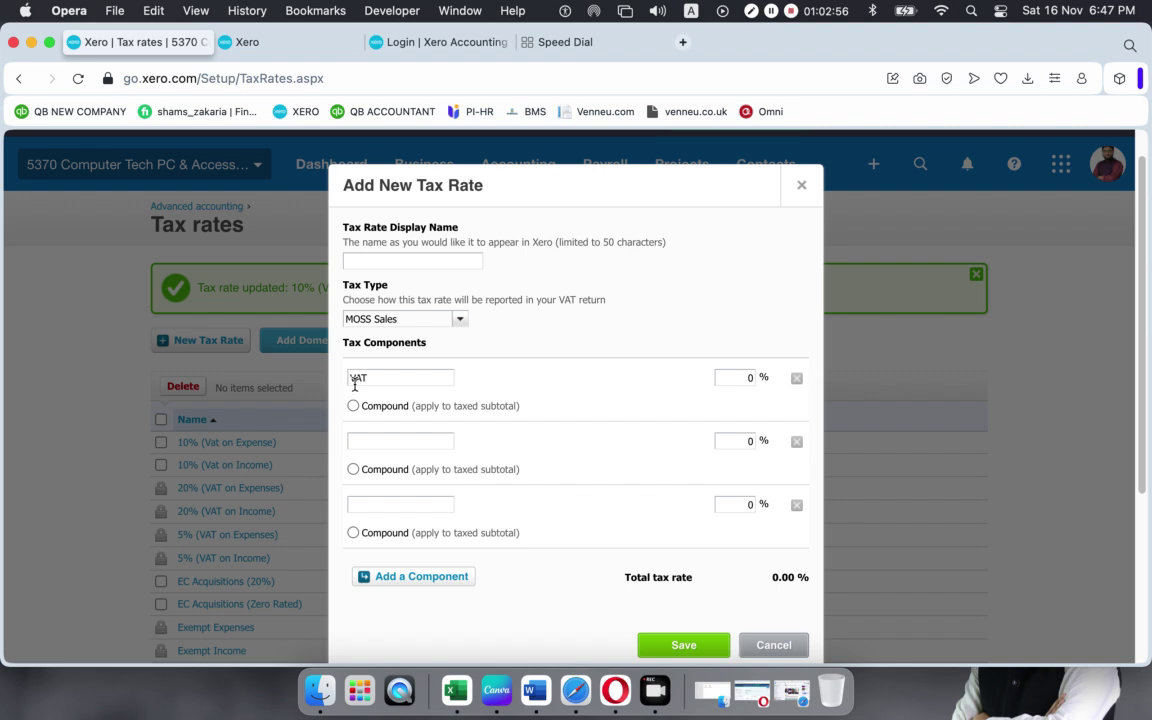
pyautogui.moveTo(407, 321); pyautogui.dragTo(334, 320)
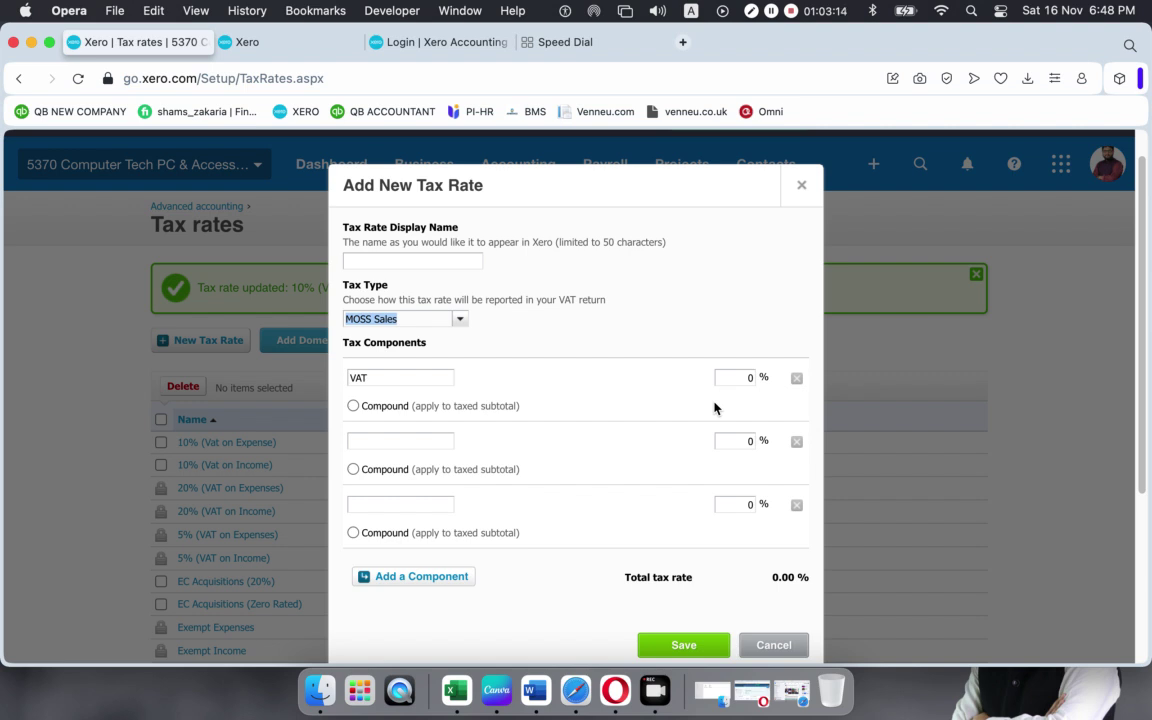
pyautogui.click(779, 643)
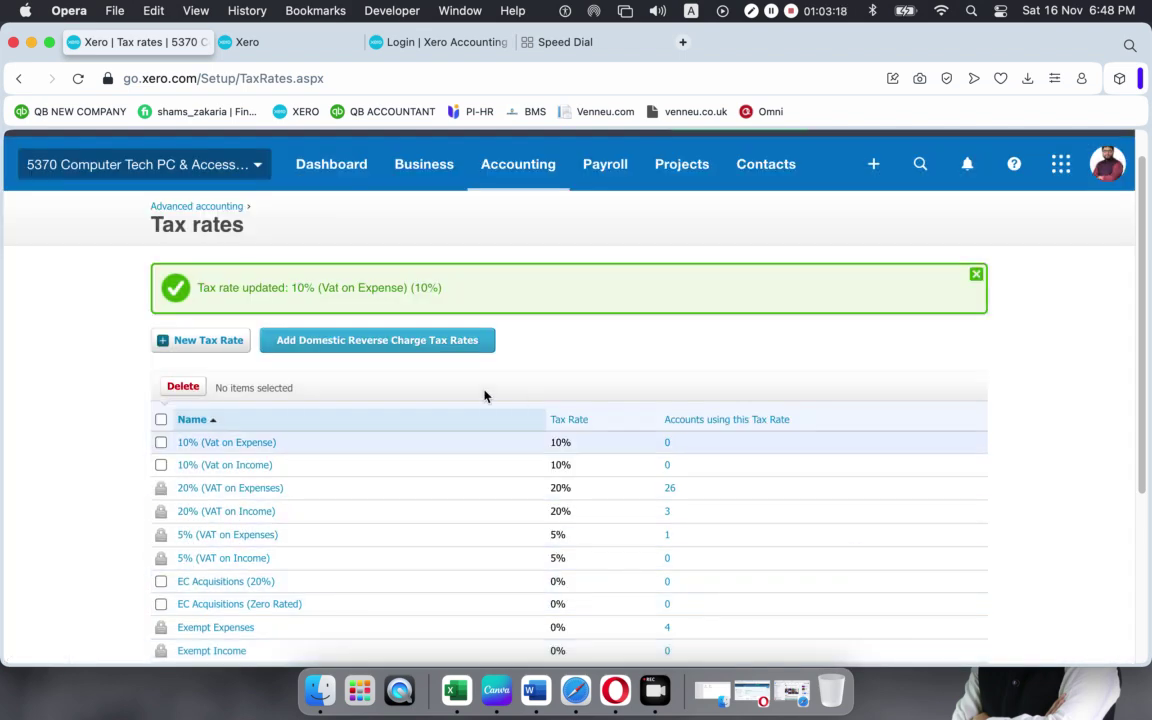
pyautogui.scroll(-4, 490, 368)
pyautogui.scroll(5, 492, 368)
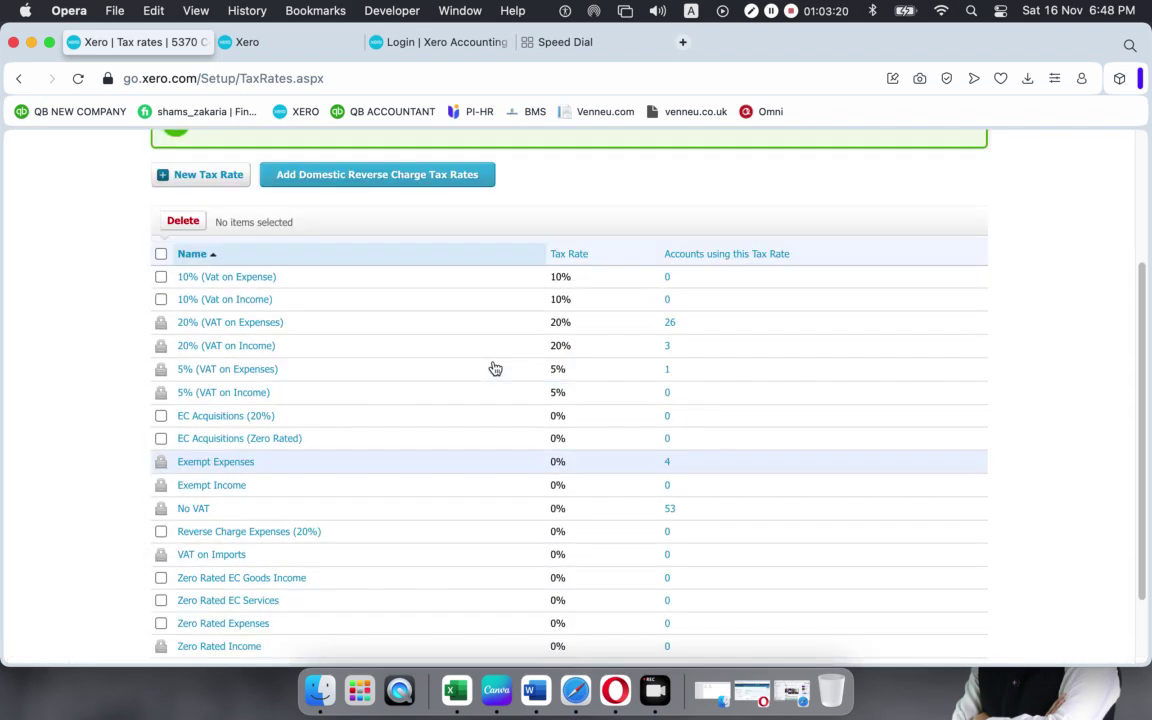
pyautogui.scroll(-5, 495, 369)
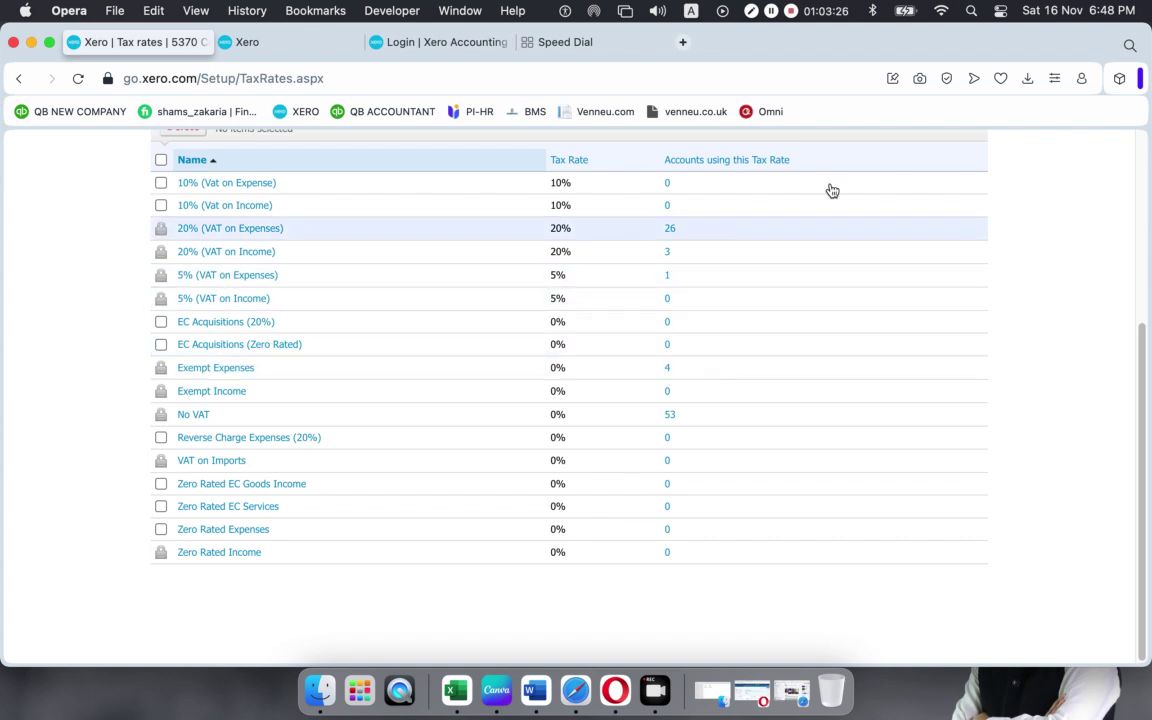
pyautogui.scroll(5, 480, 212)
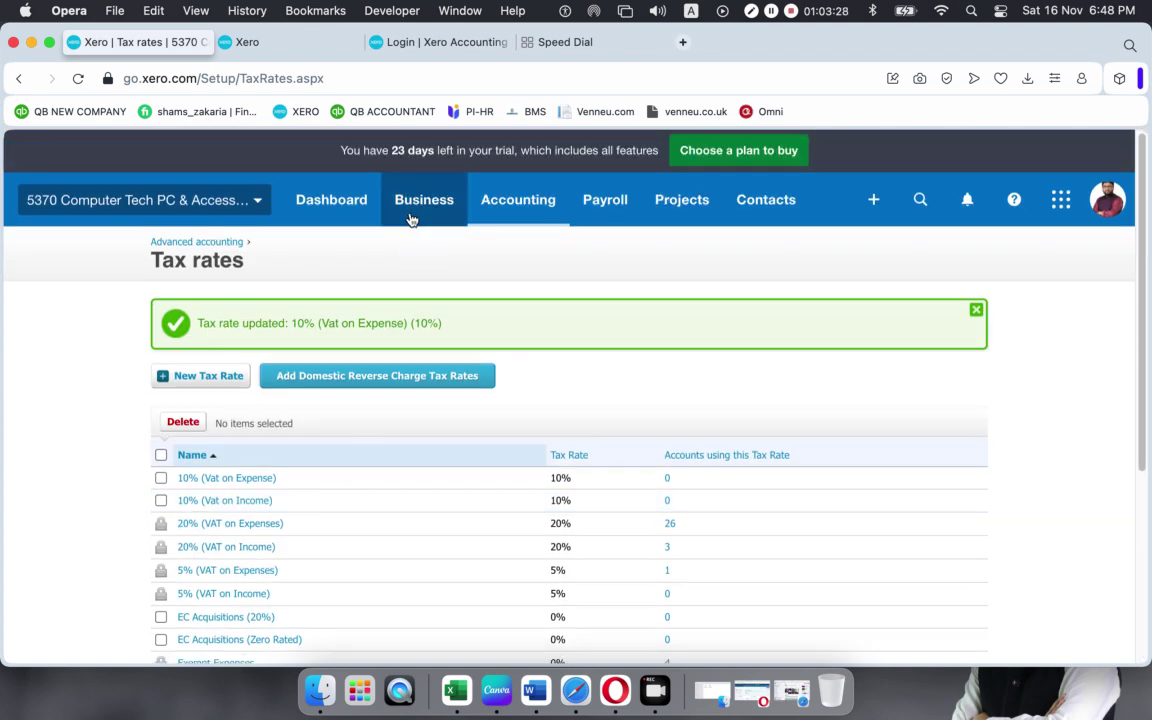
pyautogui.scroll(-4, 452, 288)
pyautogui.scroll(-1, 563, 281)
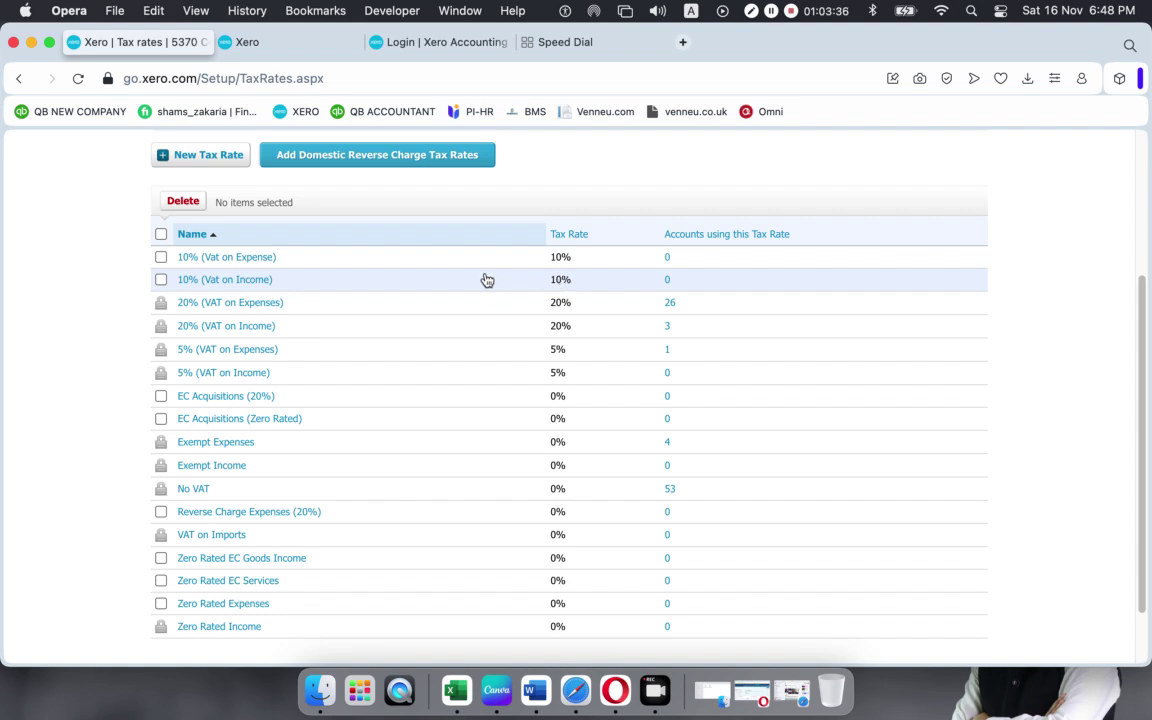
pyautogui.scroll(5, 504, 247)
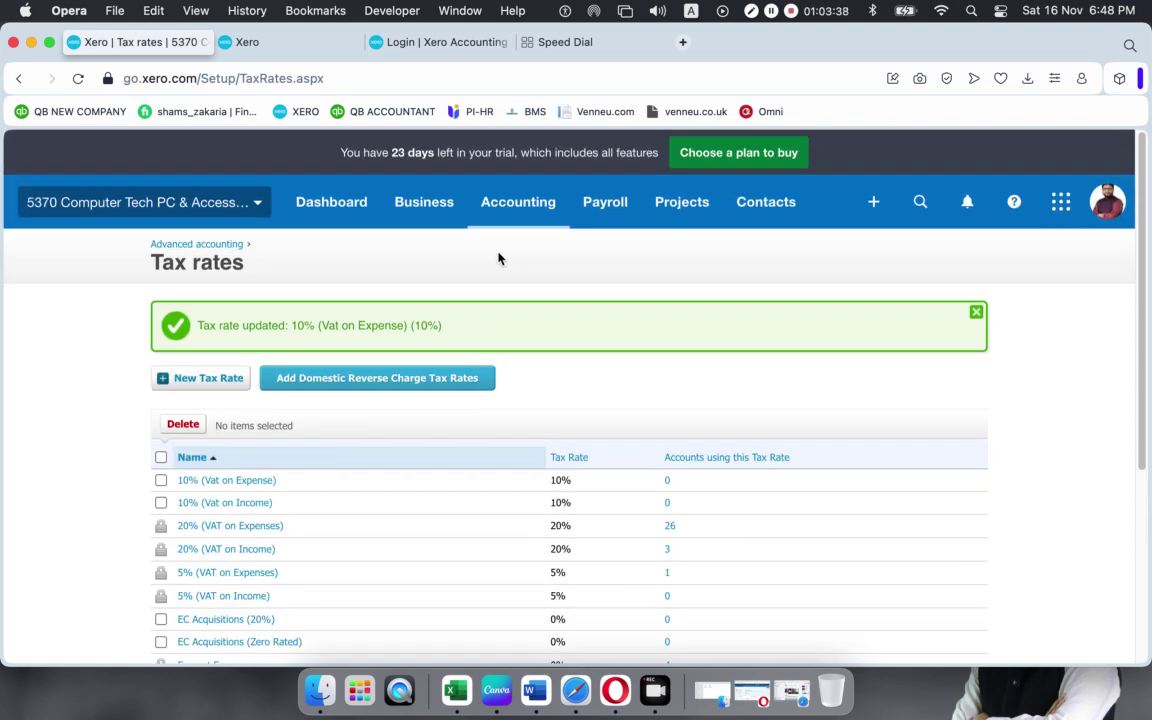
# - Go to Accounting > Advanced accounting > Chart of accounts
pyautogui.click(518, 205)
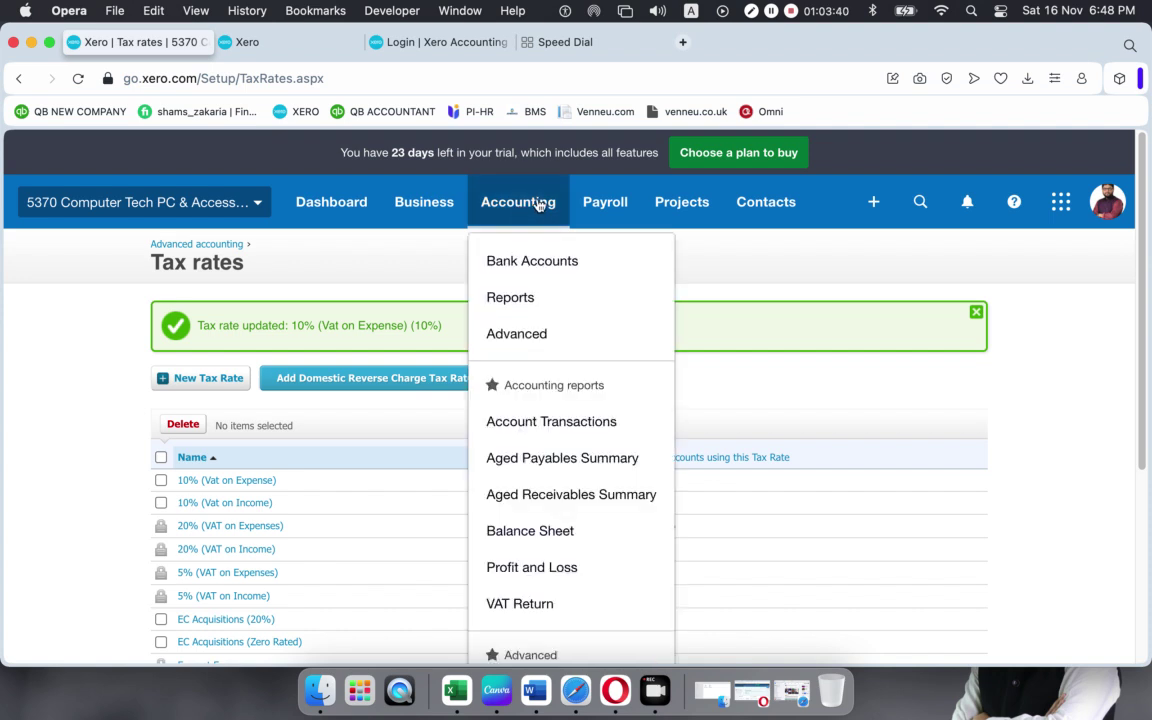
pyautogui.click(514, 340)
pyautogui.click(662, 413)
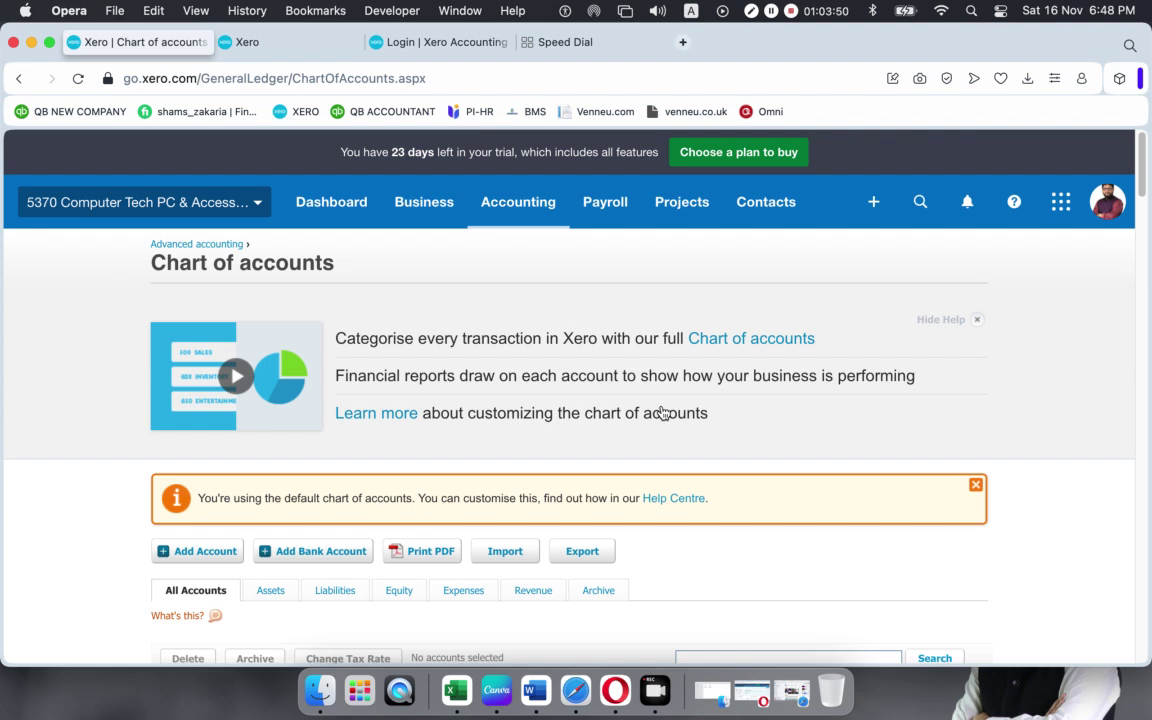
# - Dismiss the default-chart notice and help panel, then scroll through the accounts list and back to the top
pyautogui.click(976, 486)
pyautogui.click(977, 320)
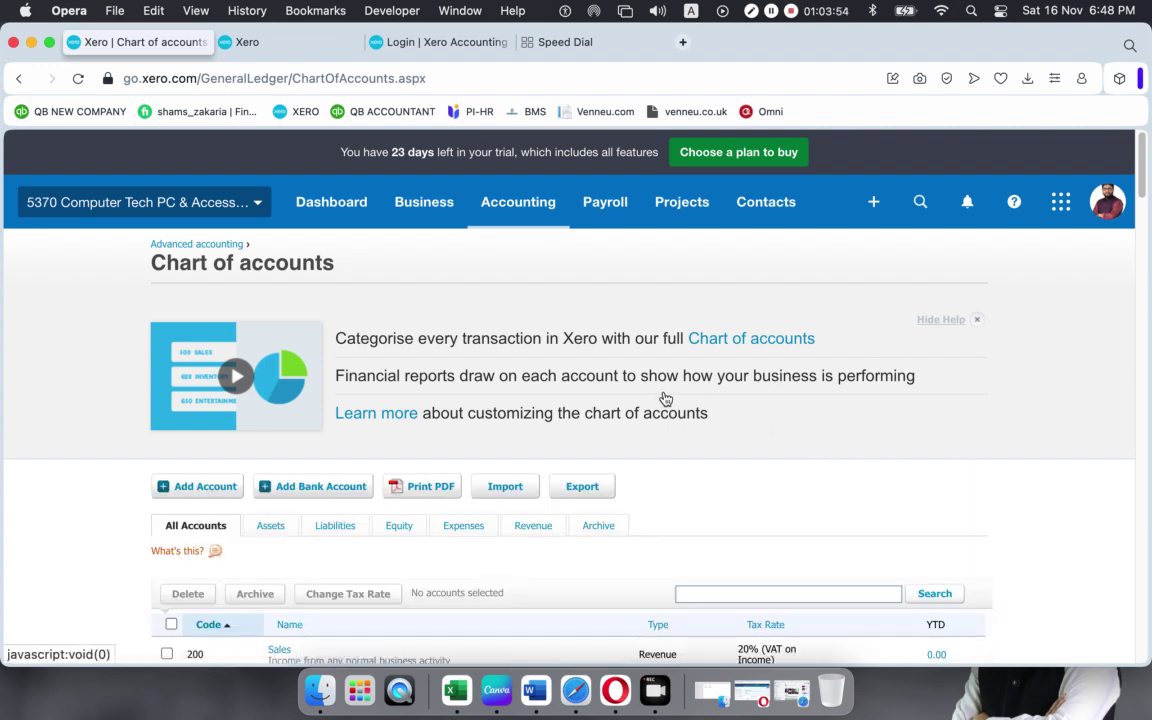
pyautogui.scroll(-4, 614, 386)
pyautogui.scroll(4, 612, 391)
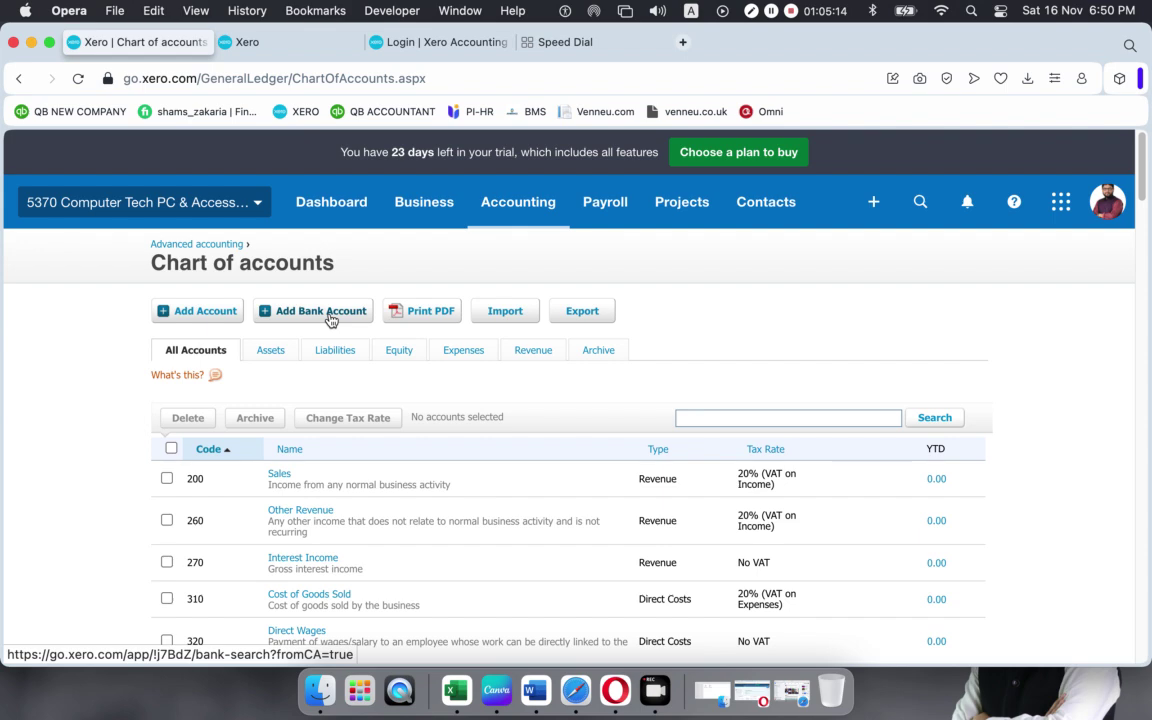
pyautogui.scroll(-15, 296, 450)
pyautogui.scroll(9, 400, 410)
pyautogui.scroll(10, 624, 312)
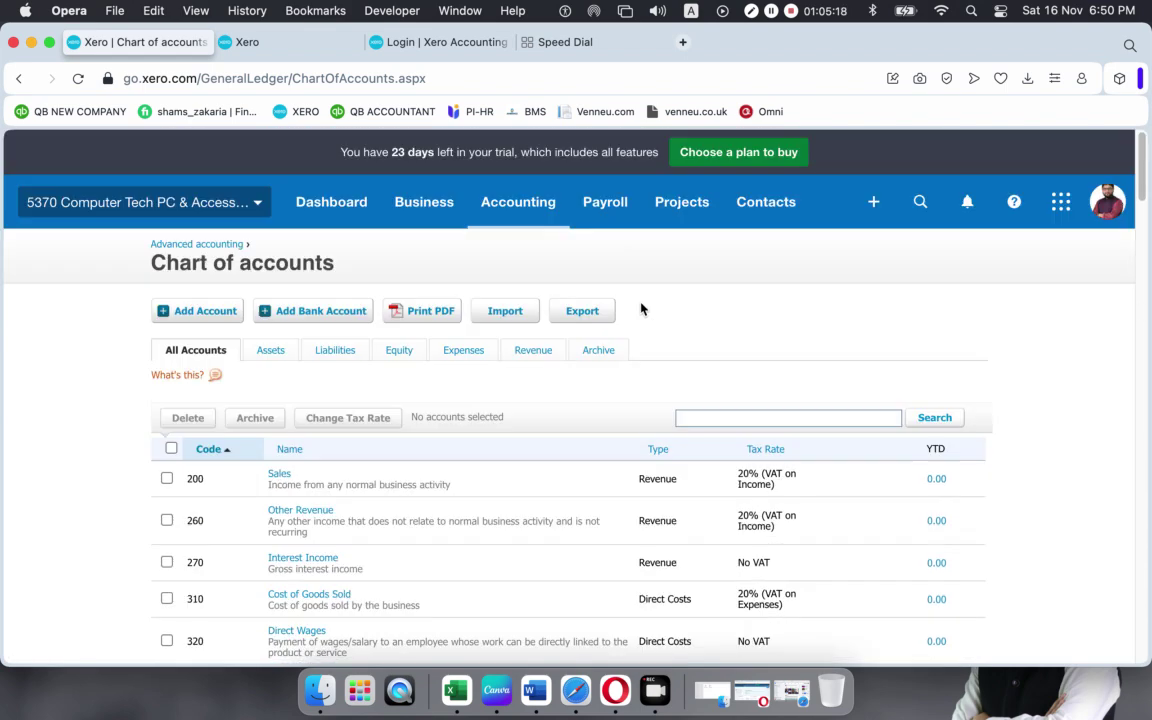
# - Export the chart of accounts as CSV and open ChartOfAccounts (1).csv in Excel
pyautogui.click(584, 312)
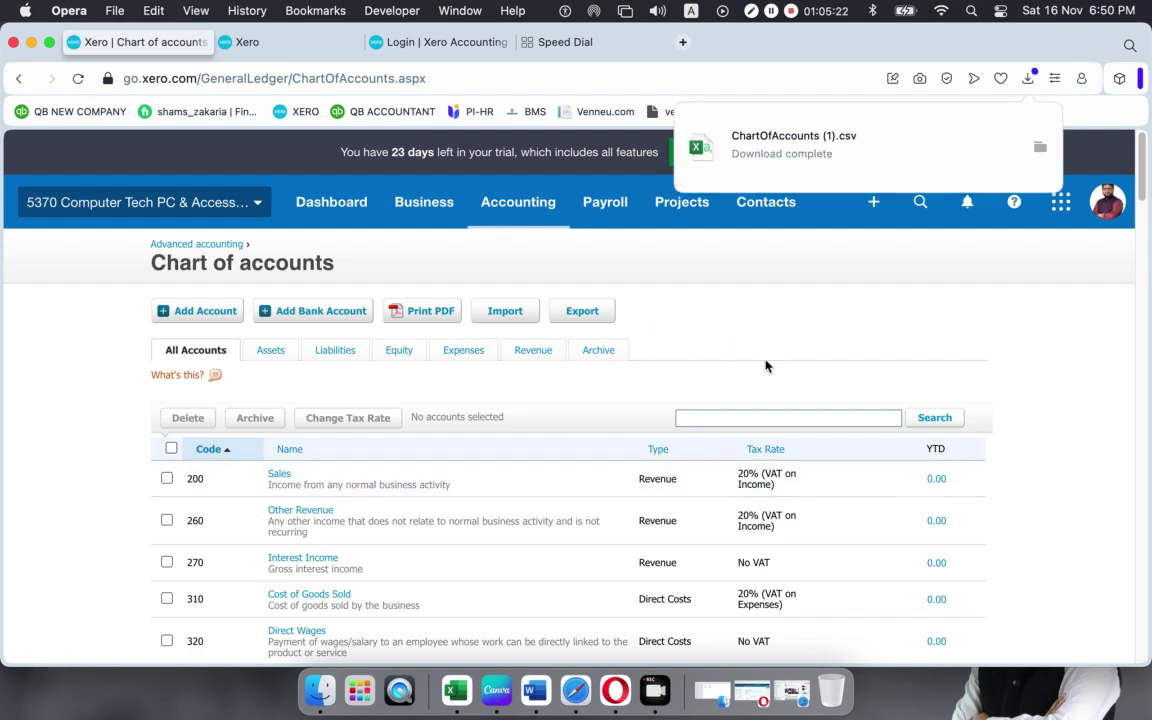
pyautogui.click(815, 148)
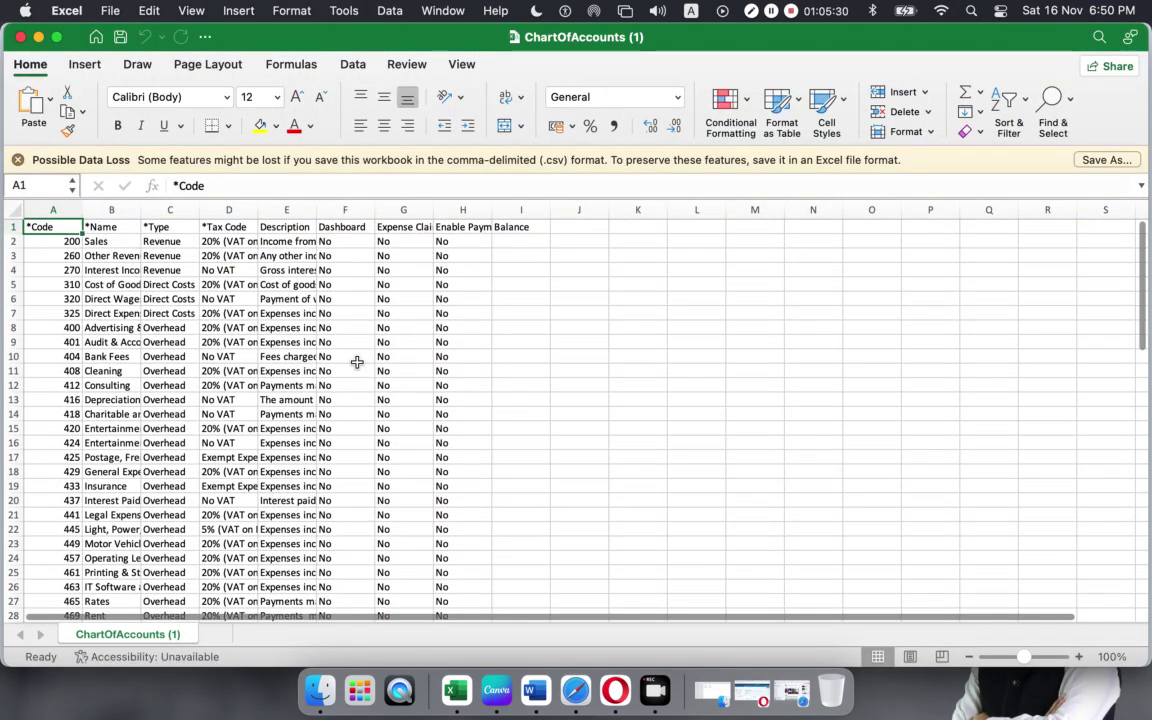
# - Scroll through the ChartOfAccounts (1) spreadsheet, then close the workbook
pyautogui.scroll(-20, 272, 369)
pyautogui.scroll(20, 272, 369)
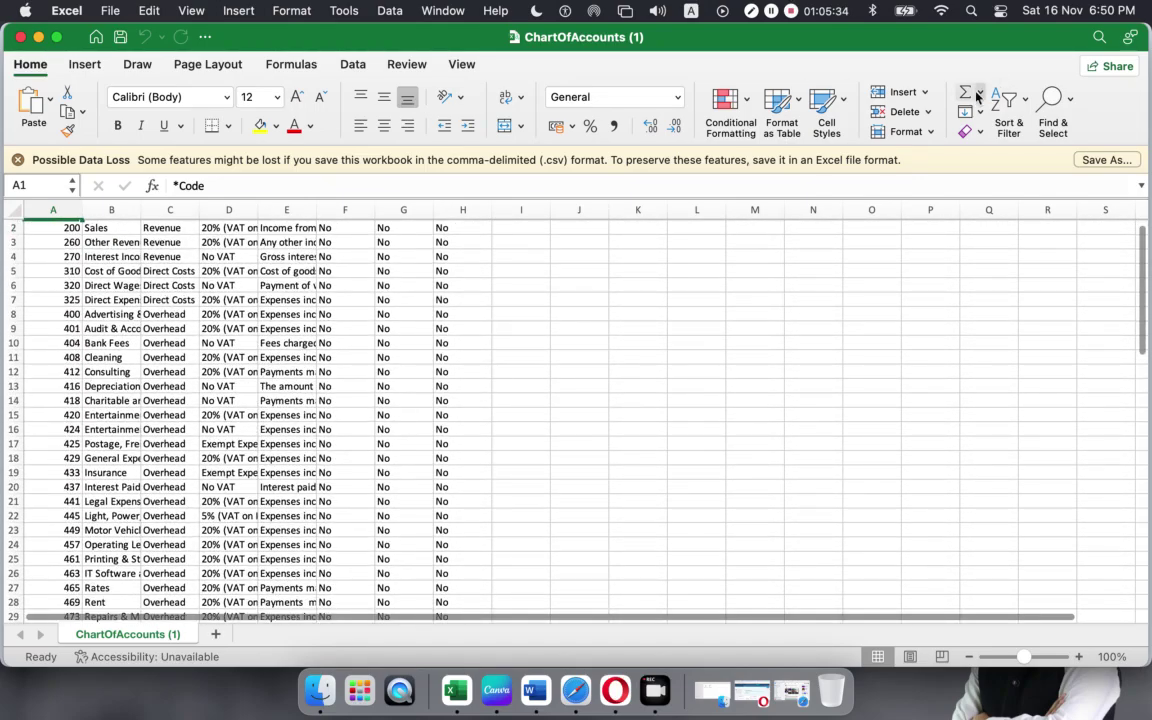
pyautogui.click(21, 38)
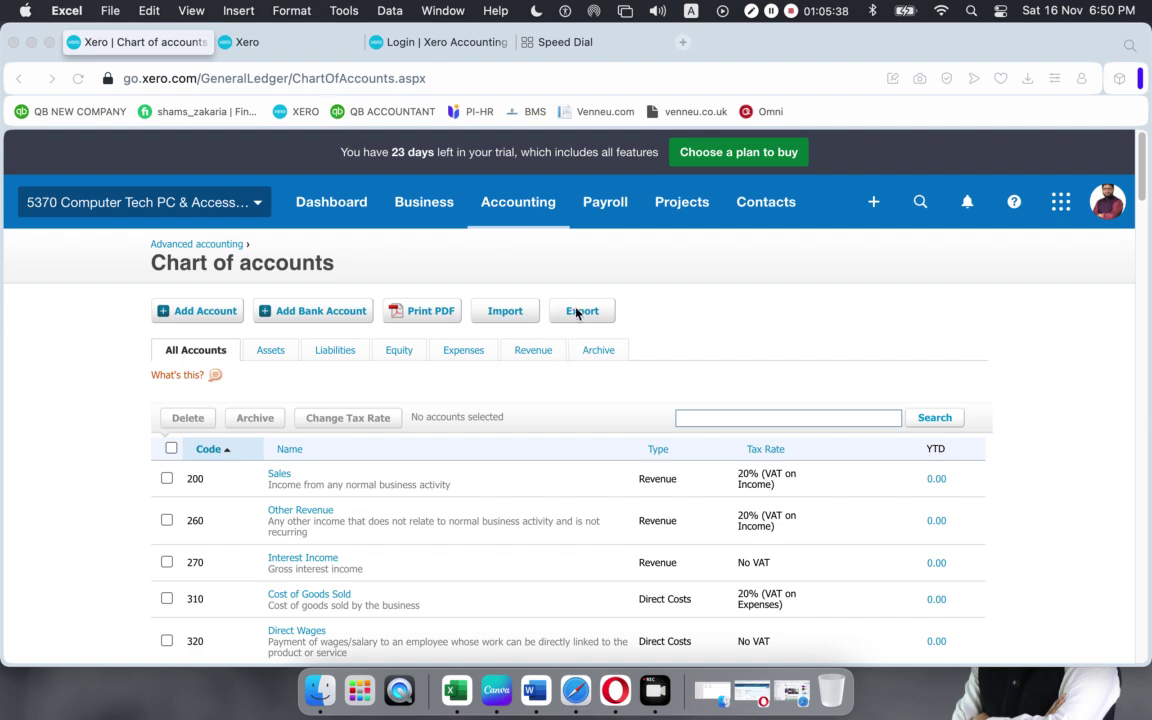
# - Download the Chart of Accounts PDF, review its three pages in Preview, then close it and SUMMARIES.pdf
pyautogui.click(418, 313)
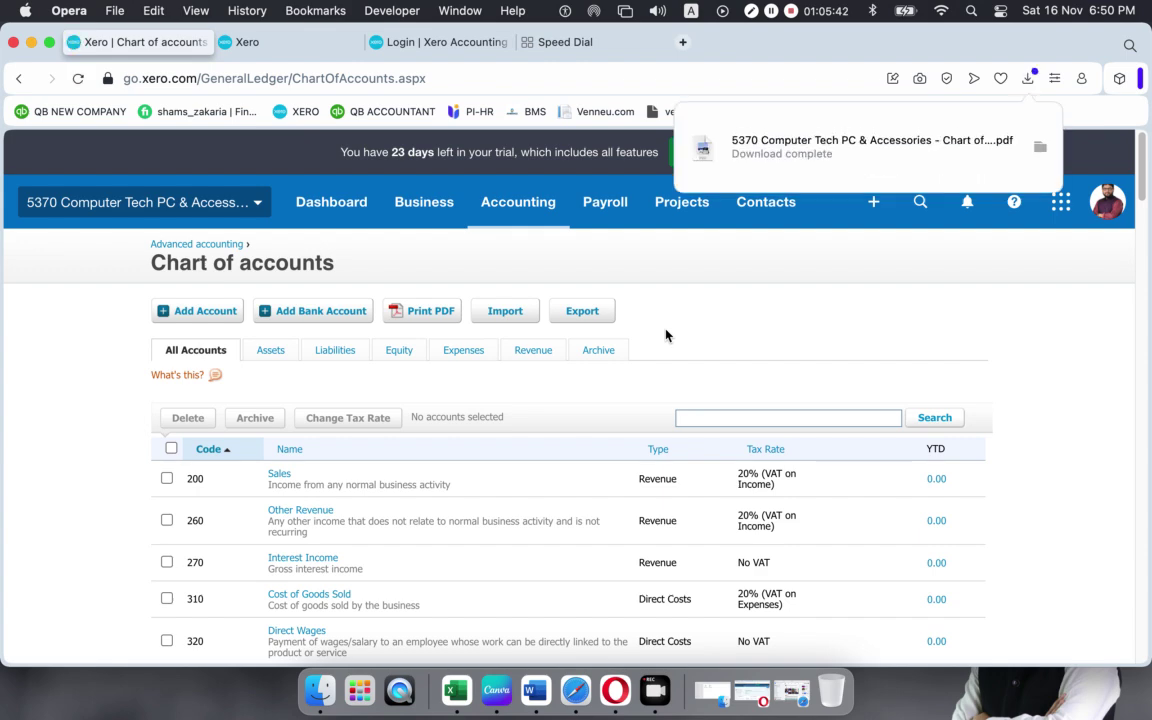
pyautogui.click(830, 147)
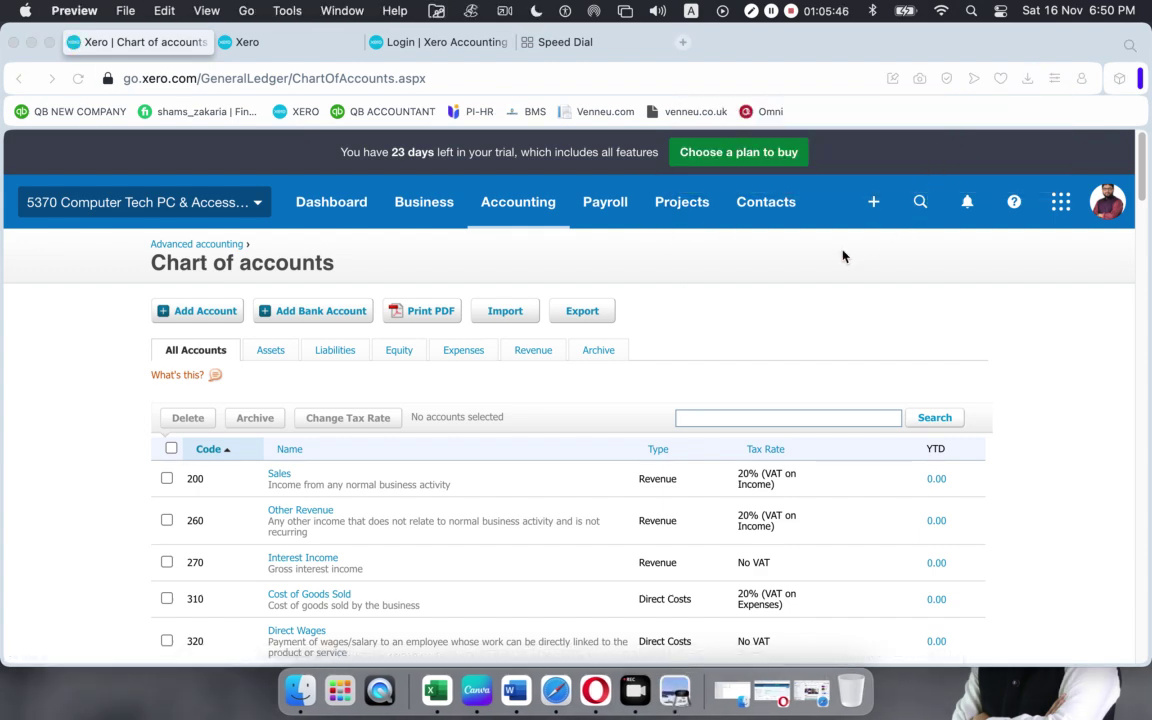
pyautogui.scroll(-10, 805, 265)
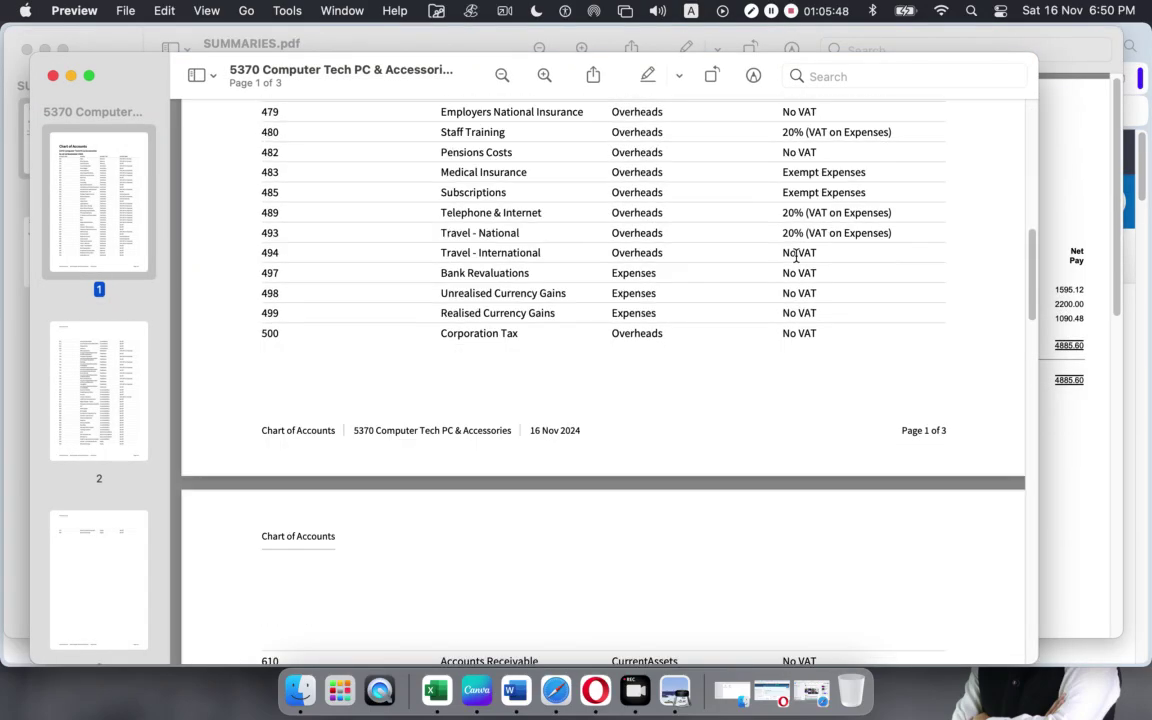
pyautogui.scroll(-20, 796, 256)
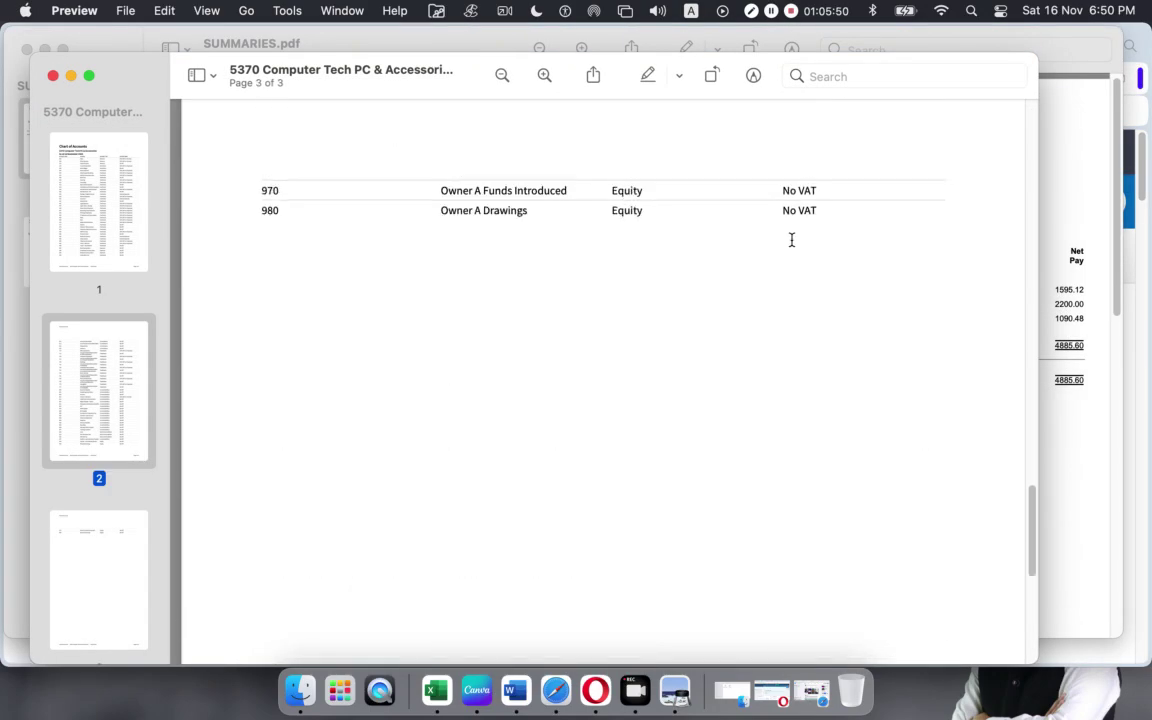
pyautogui.scroll(15, 791, 236)
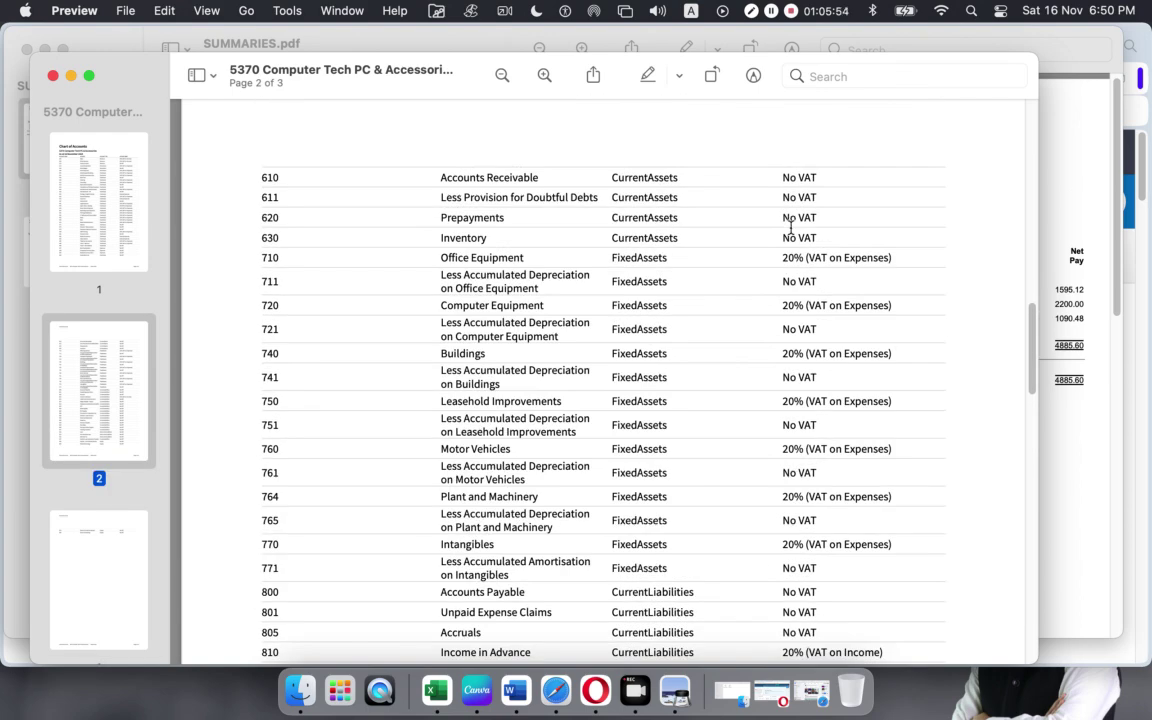
pyautogui.scroll(8, 791, 230)
pyautogui.scroll(5, 791, 236)
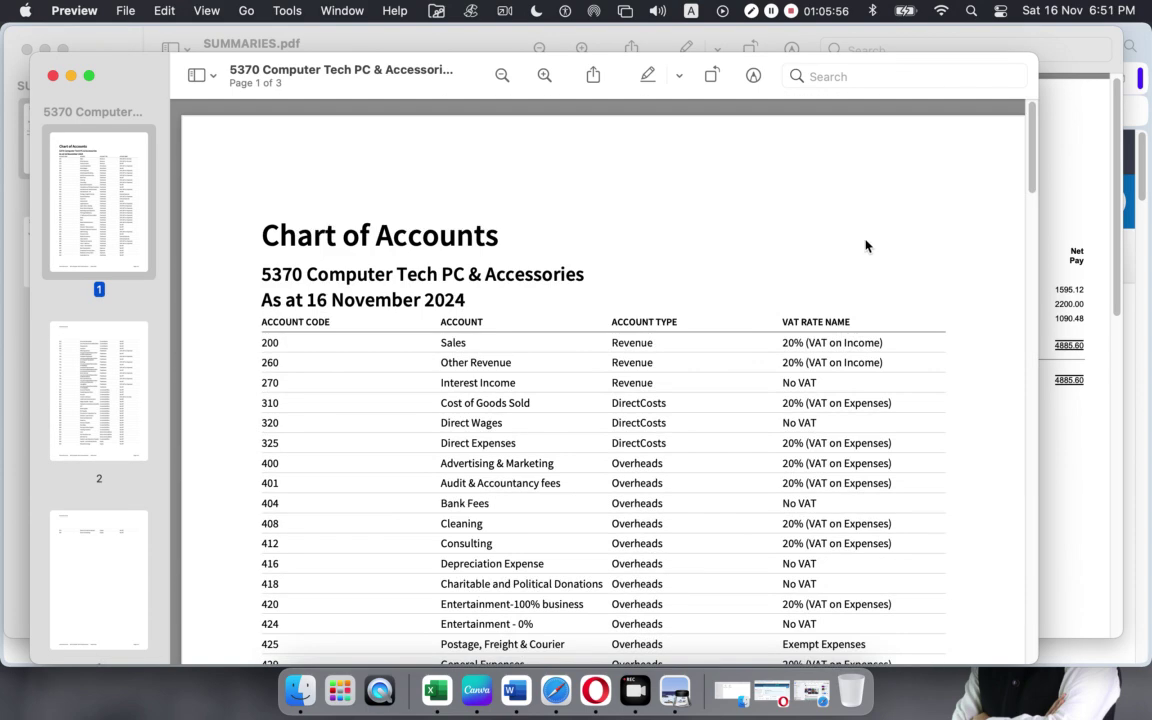
pyautogui.click(54, 77)
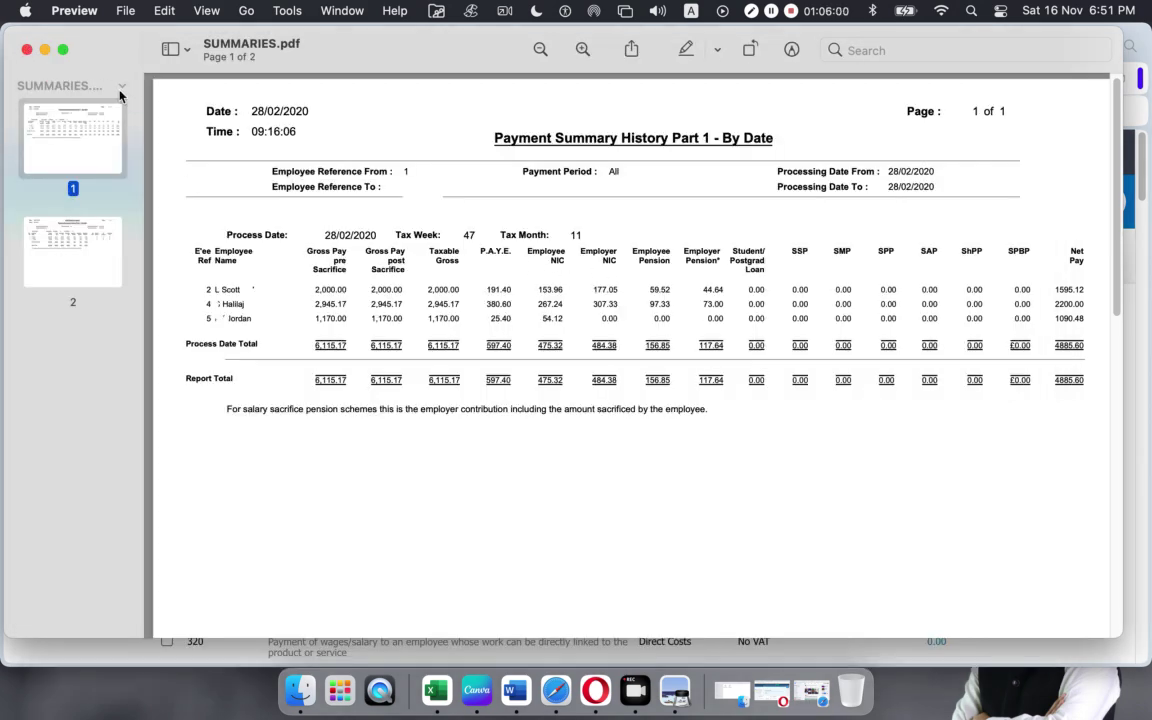
pyautogui.click(27, 49)
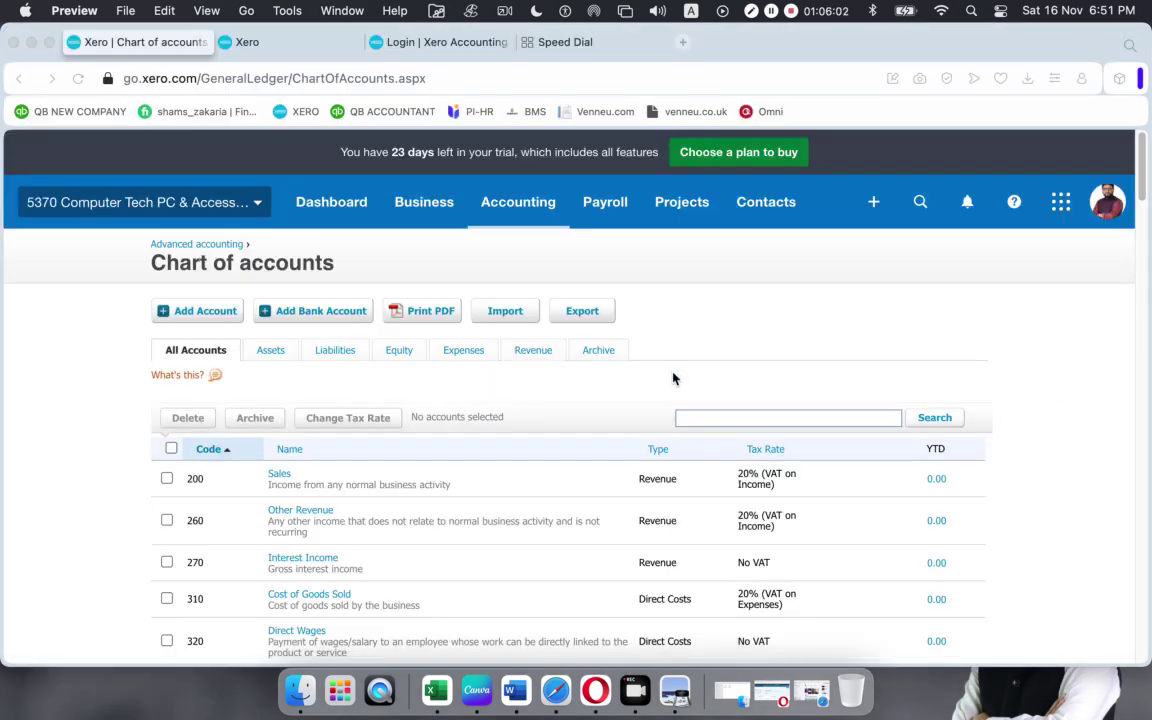
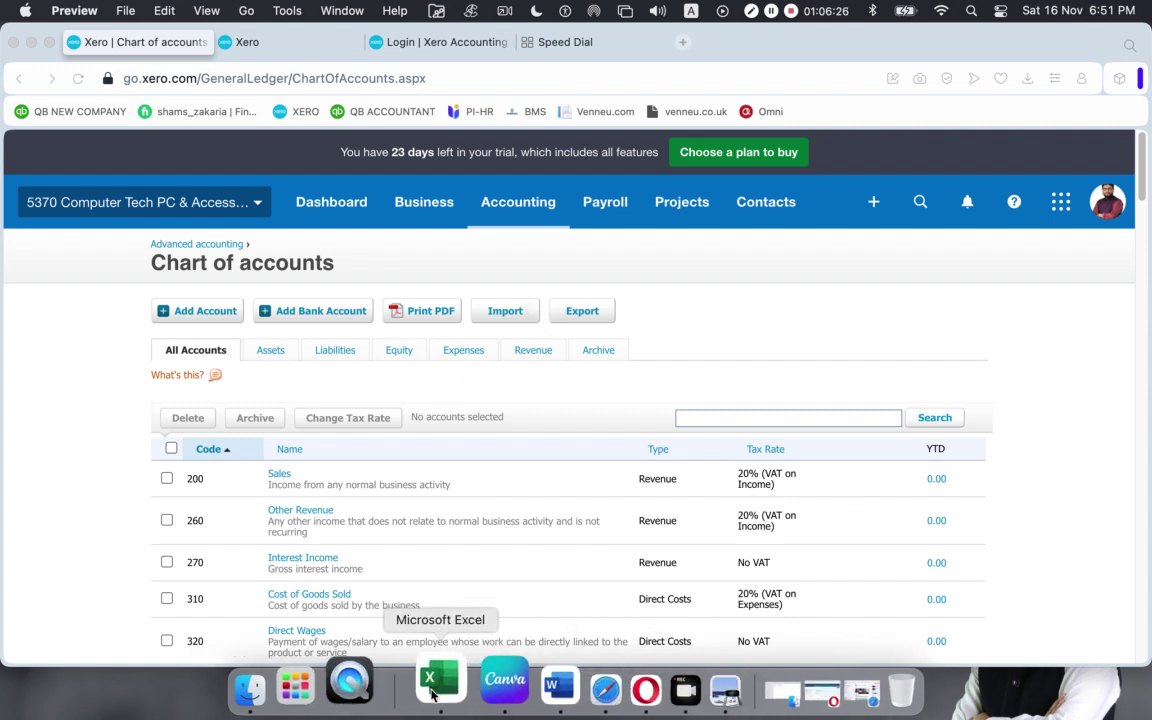
# - Open the Computer Tech PC & Accessories Data Base document in Word
pyautogui.click(31, 43)
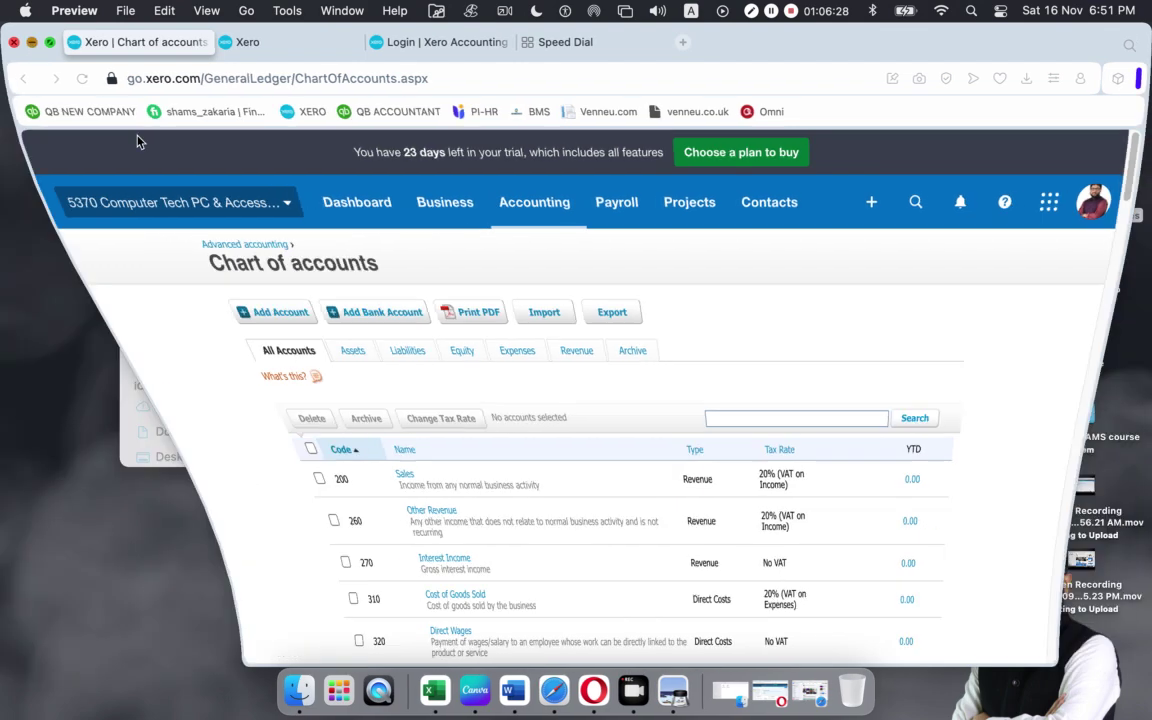
pyautogui.click(368, 200)
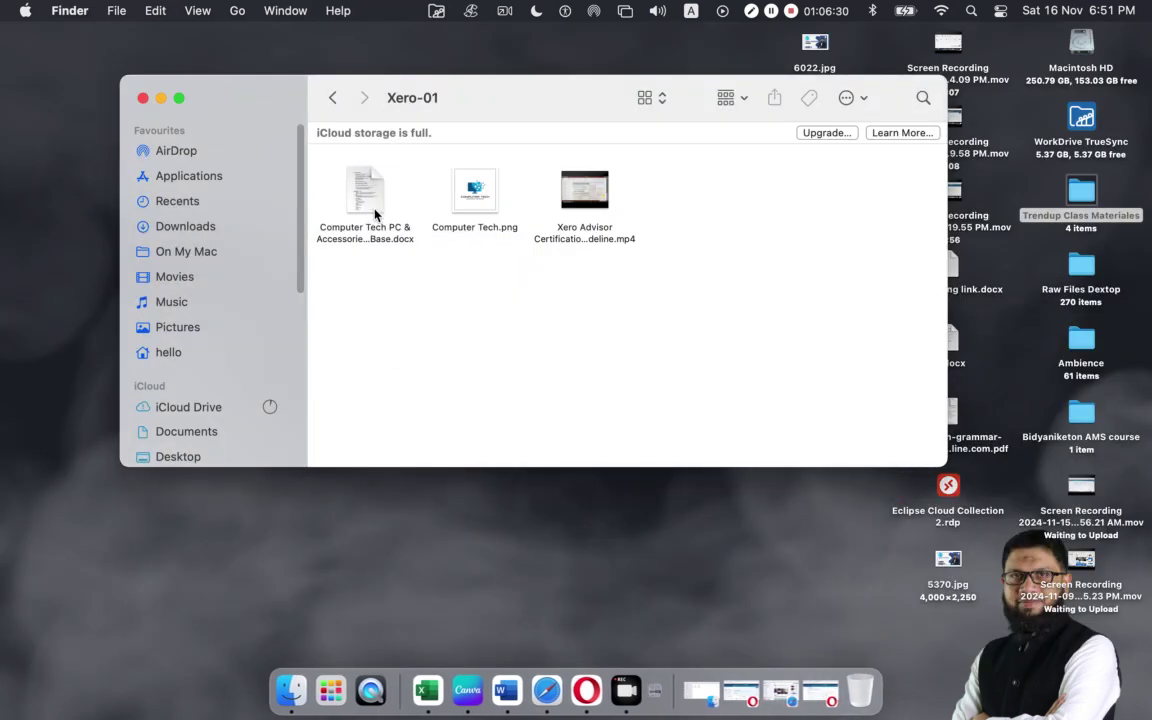
pyautogui.doubleClick(370, 188)
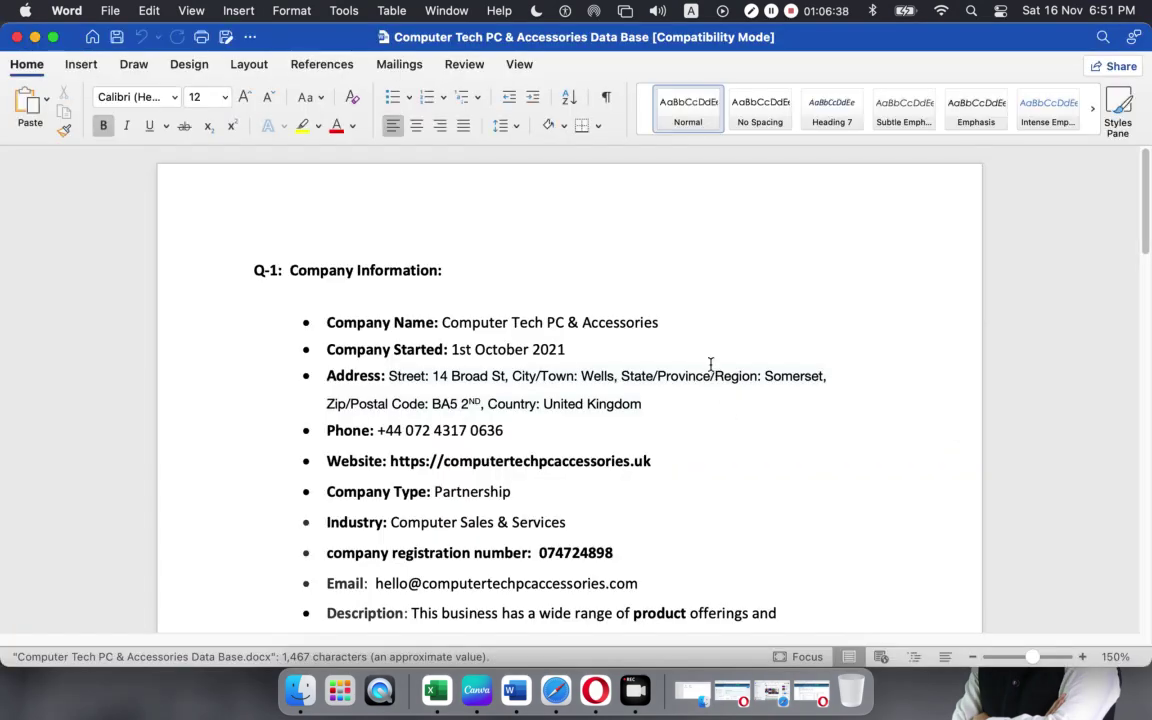
# - Scroll to the Q-2 Charts of Accounts section and mark its Bank Accounts and Credit Card headings
pyautogui.scroll(-3, 586, 376)
pyautogui.scroll(-7, 586, 376)
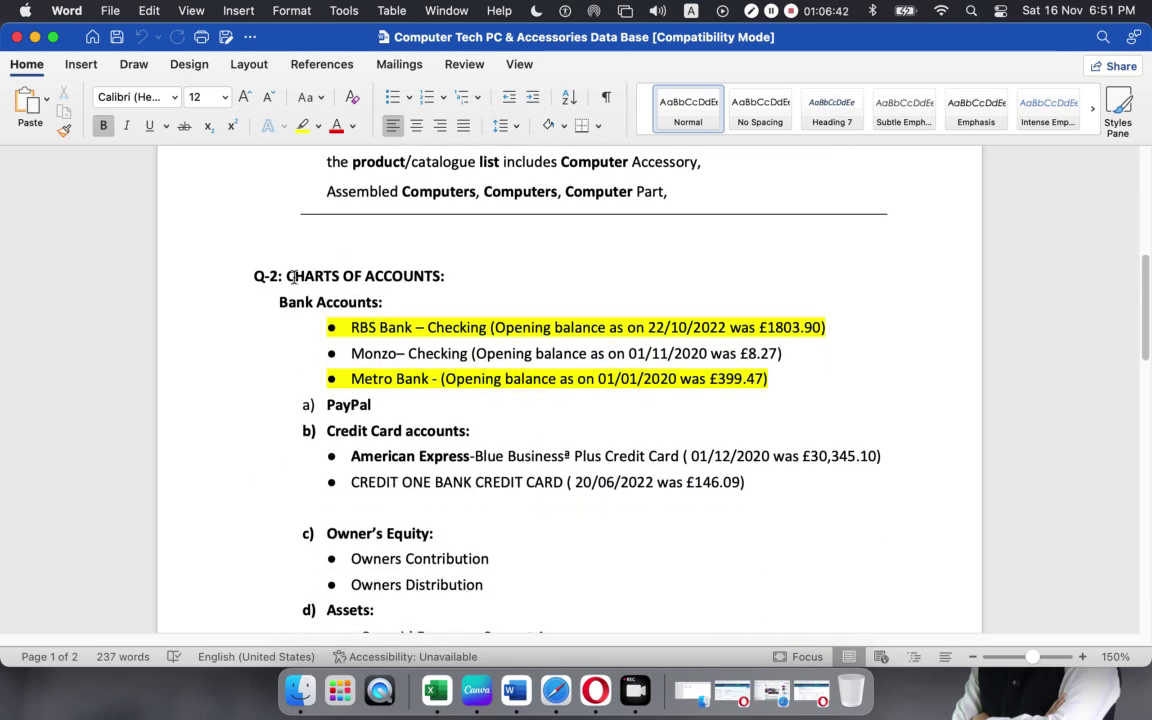
pyautogui.moveTo(285, 276); pyautogui.dragTo(457, 276)
pyautogui.moveTo(280, 302); pyautogui.dragTo(345, 292)
pyautogui.moveTo(327, 405); pyautogui.dragTo(490, 436)
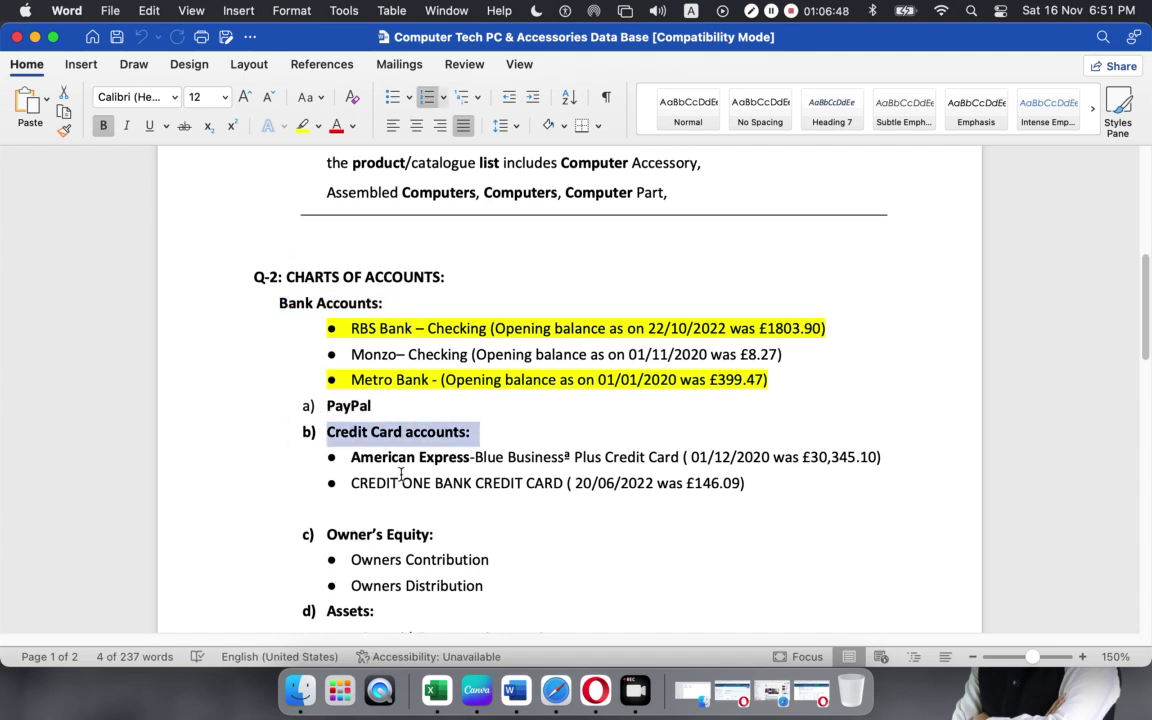
pyautogui.moveTo(320, 534); pyautogui.dragTo(470, 537)
# - Read further down the account list to the Interest Expense line, then return to Xero
pyautogui.scroll(-1, 453, 529)
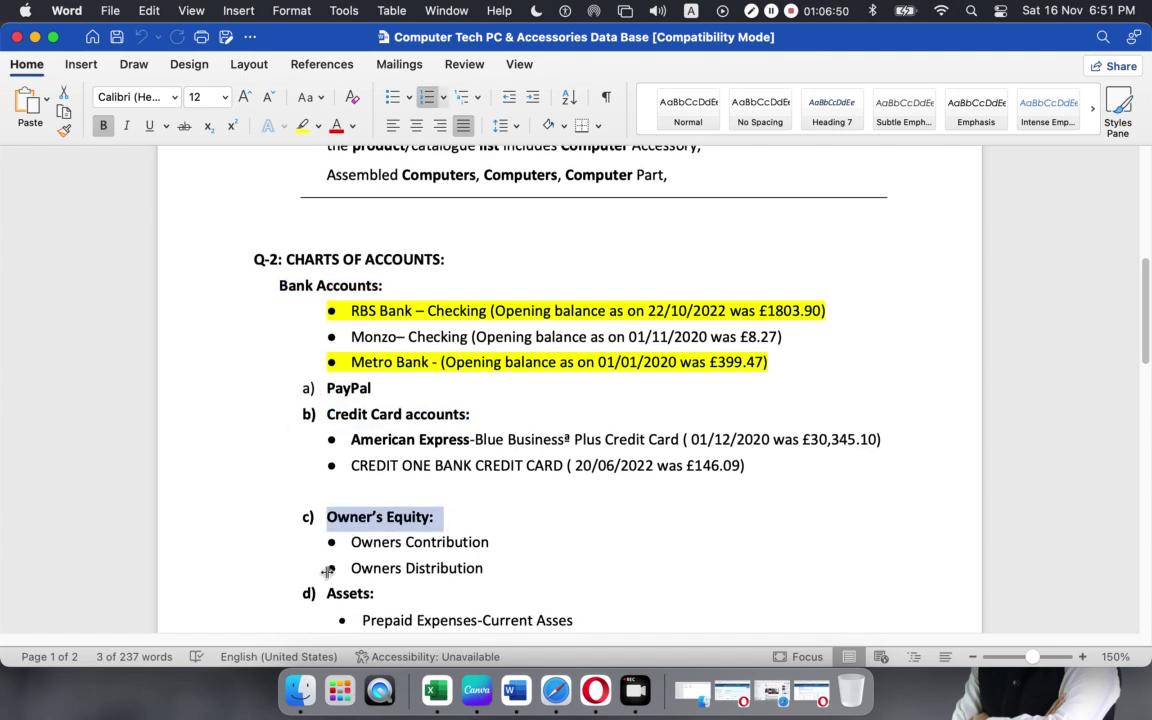
pyautogui.scroll(-5, 300, 515)
pyautogui.moveTo(319, 530); pyautogui.dragTo(390, 530)
pyautogui.scroll(-5, 405, 528)
pyautogui.scroll(-2, 411, 525)
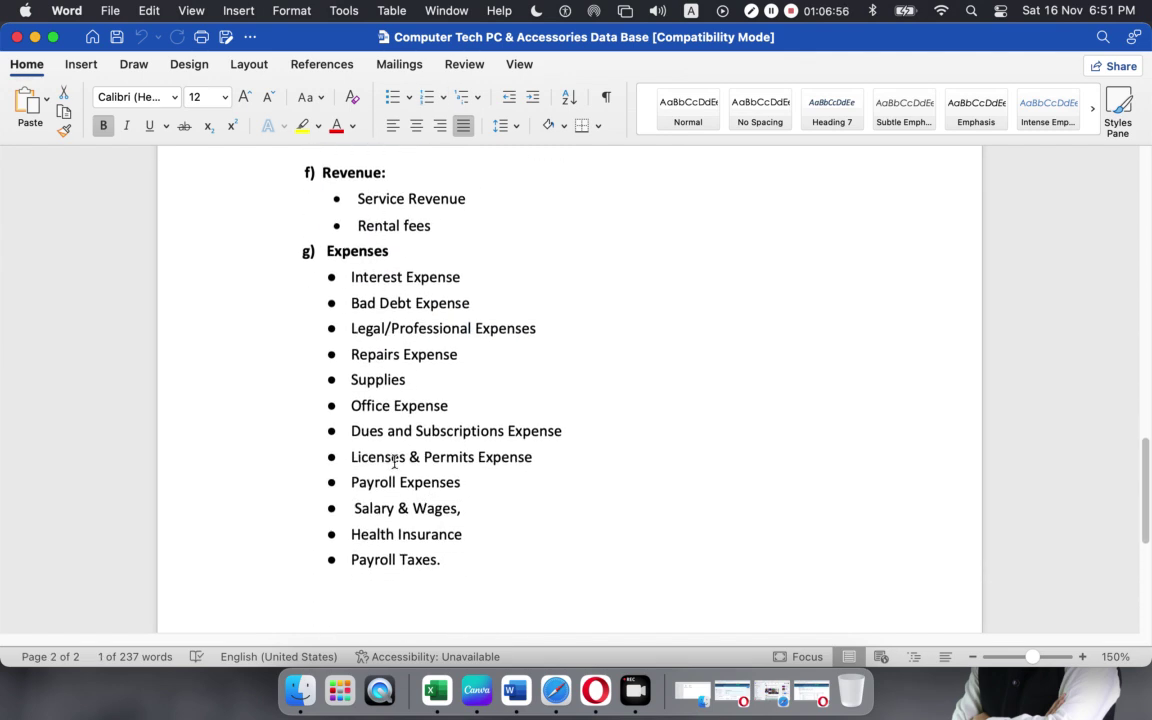
pyautogui.moveTo(352, 277); pyautogui.dragTo(446, 276)
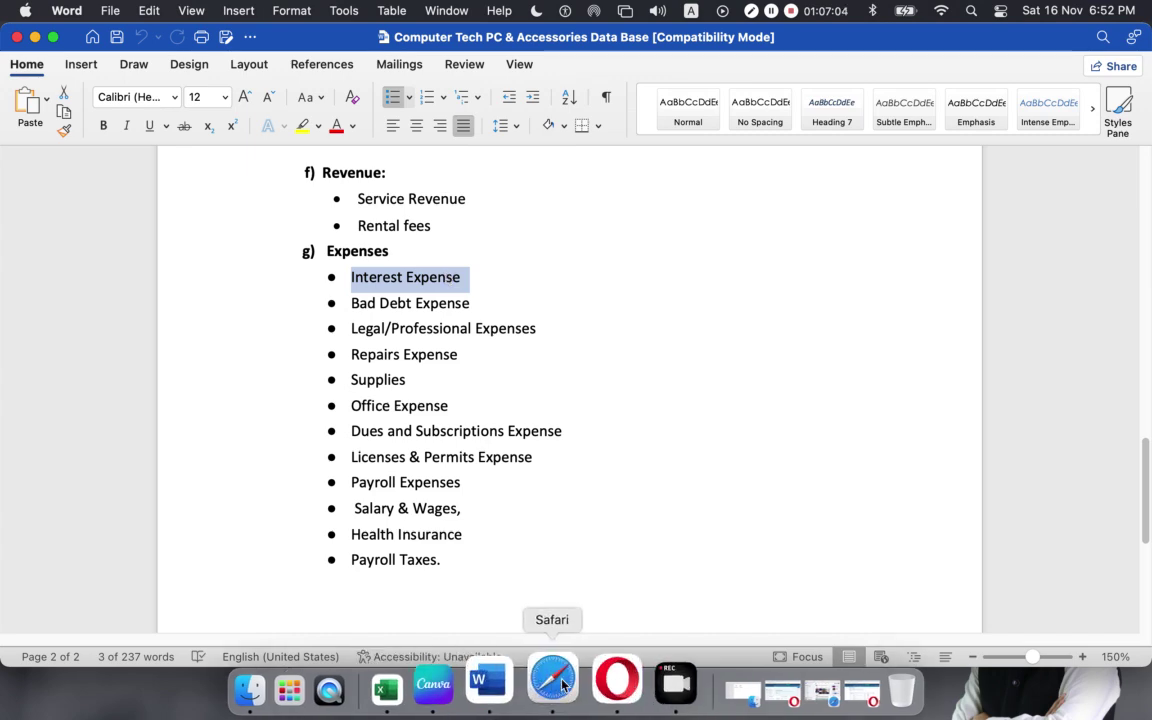
pyautogui.click(596, 689)
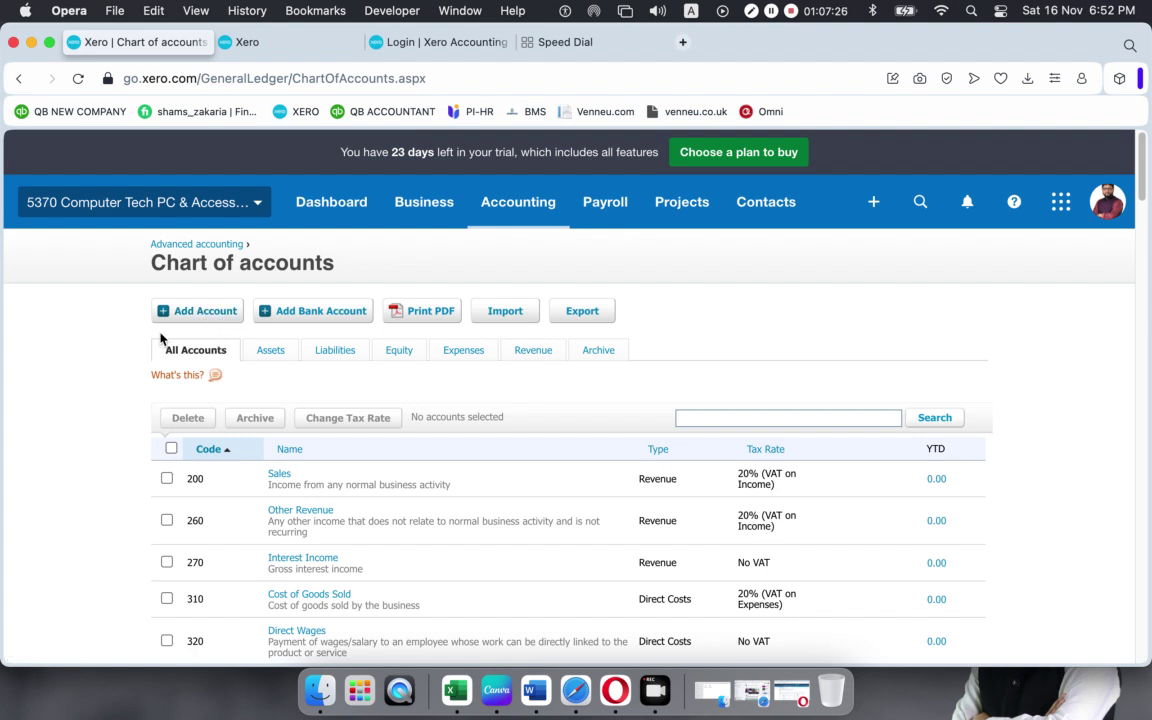
# - Start a new account in the chart of accounts and duplicate the Chart of accounts browser tab
pyautogui.click(188, 312)
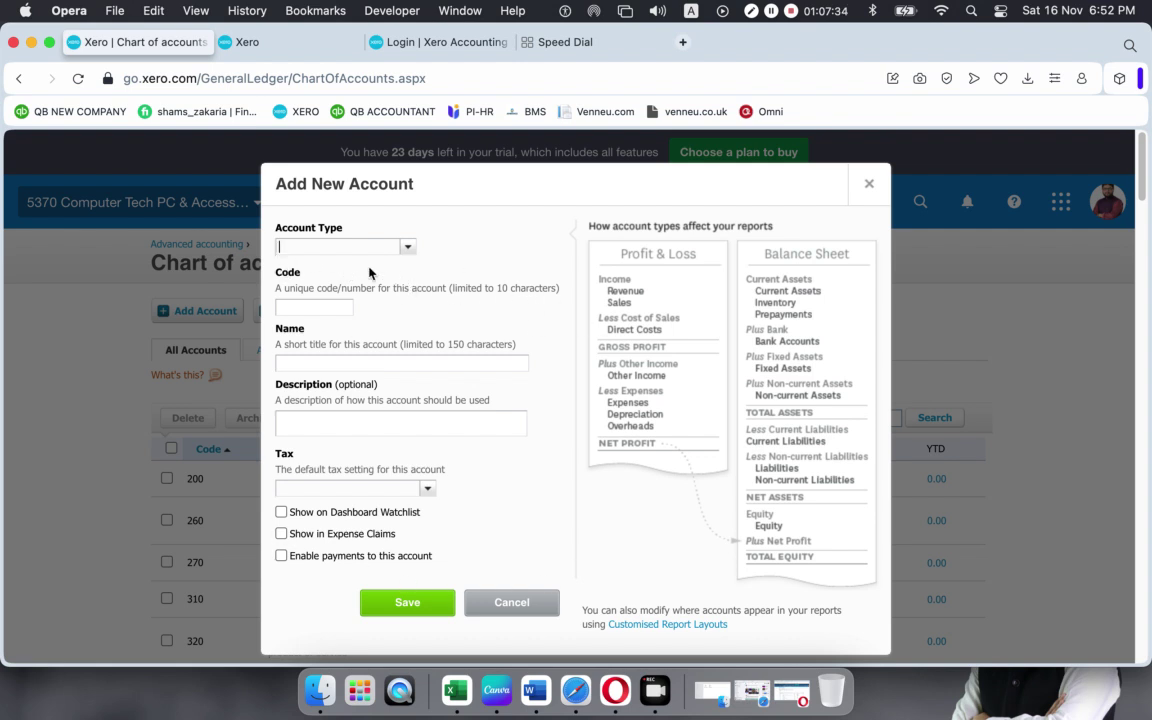
pyautogui.click(409, 251)
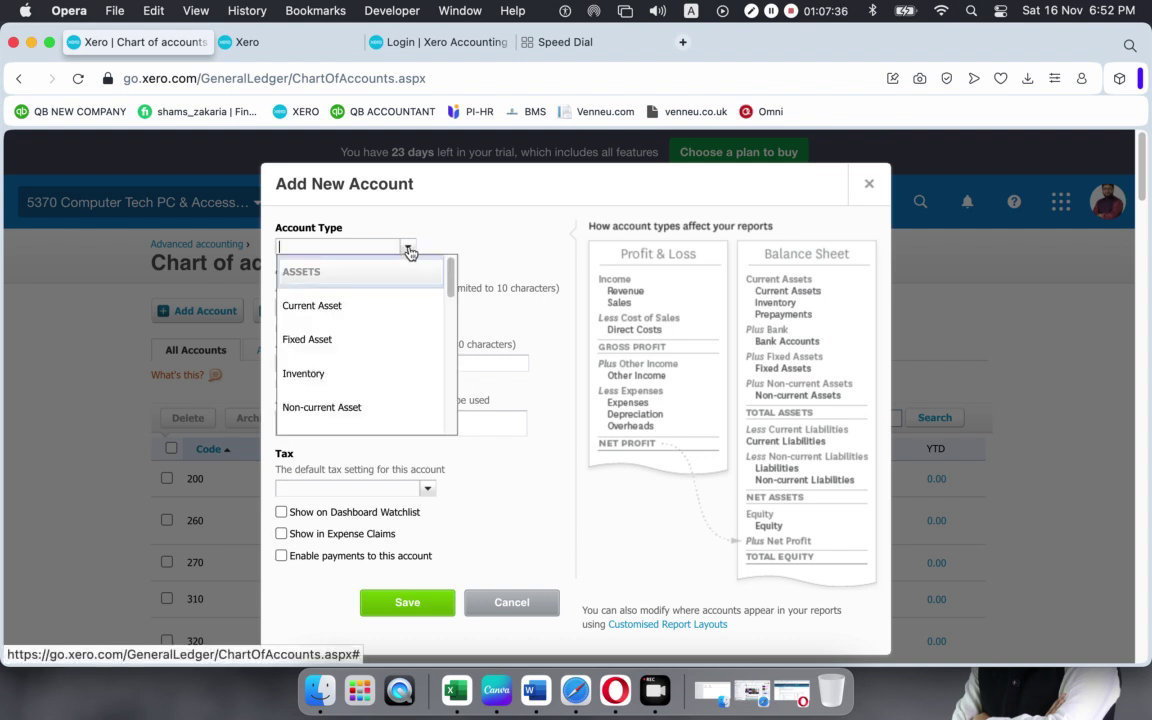
pyautogui.rightClick(172, 42)
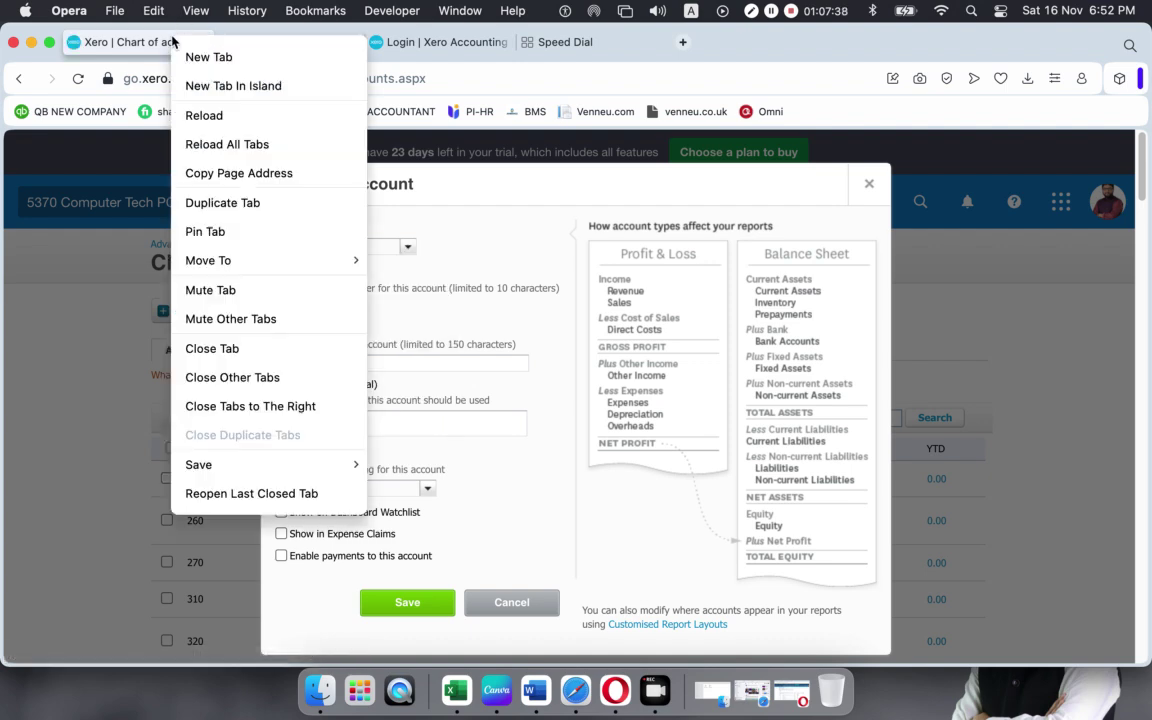
pyautogui.click(222, 203)
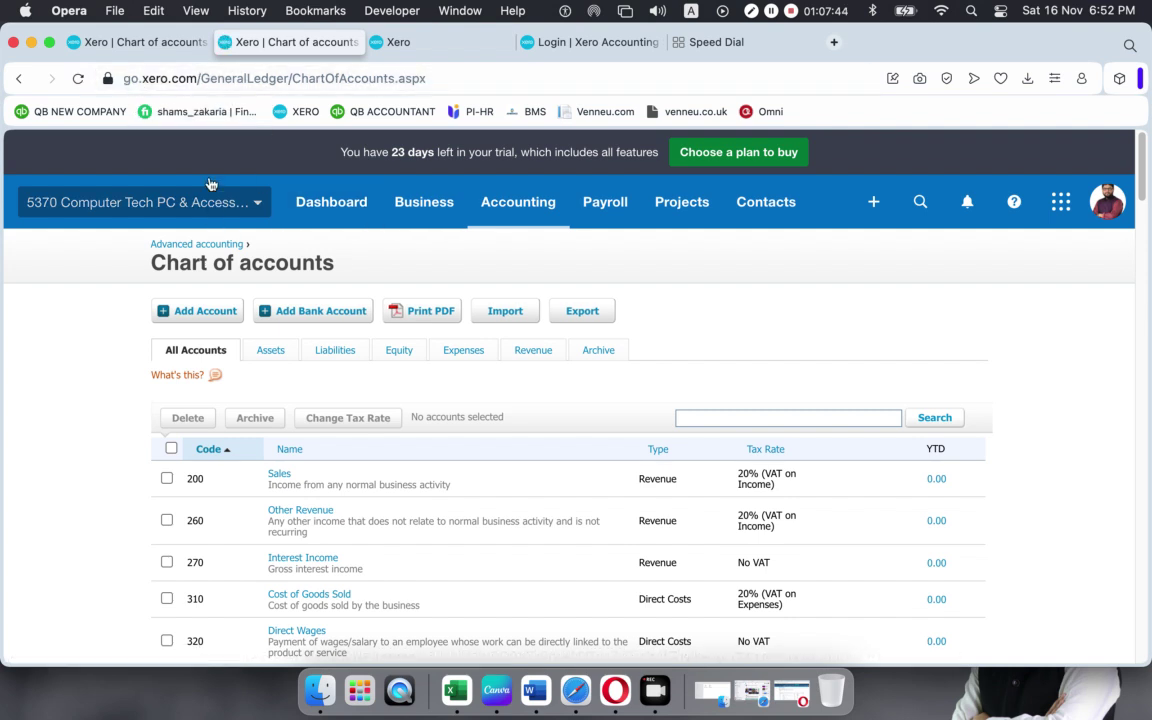
# - Back on the new account form, browse the Account Type list
pyautogui.hotkey('ctrl', 'shift', 'Tab')
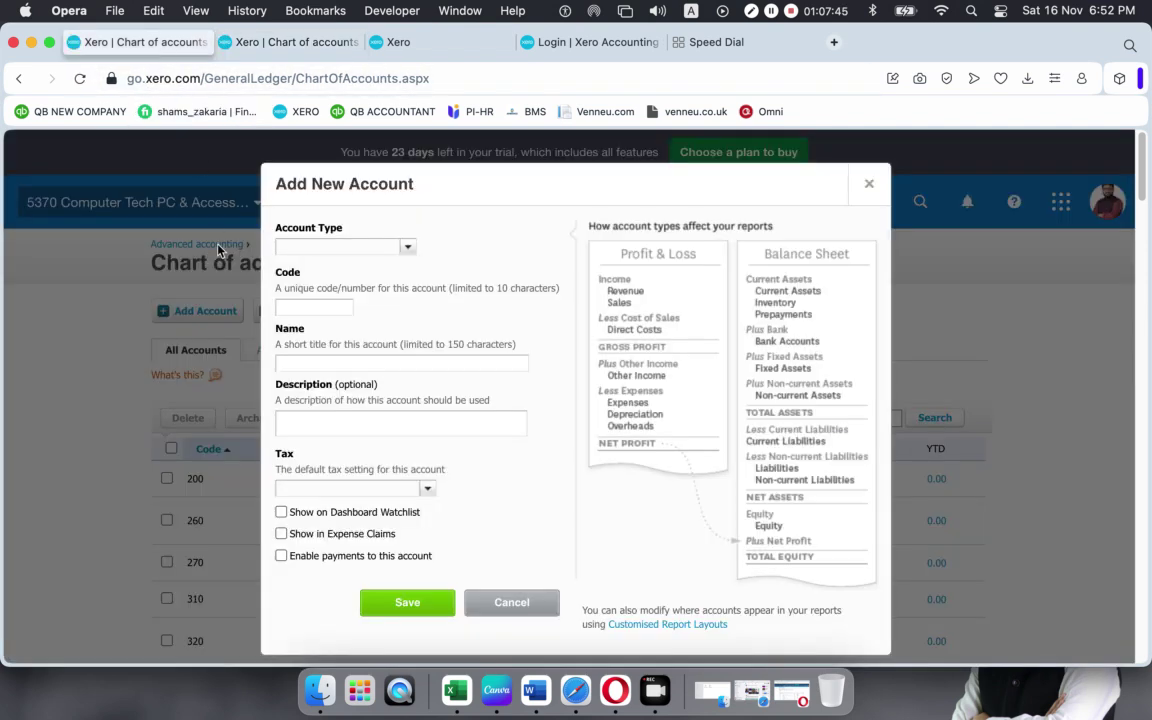
pyautogui.click(406, 250)
pyautogui.scroll(-2, 398, 275)
pyautogui.scroll(-3, 399, 283)
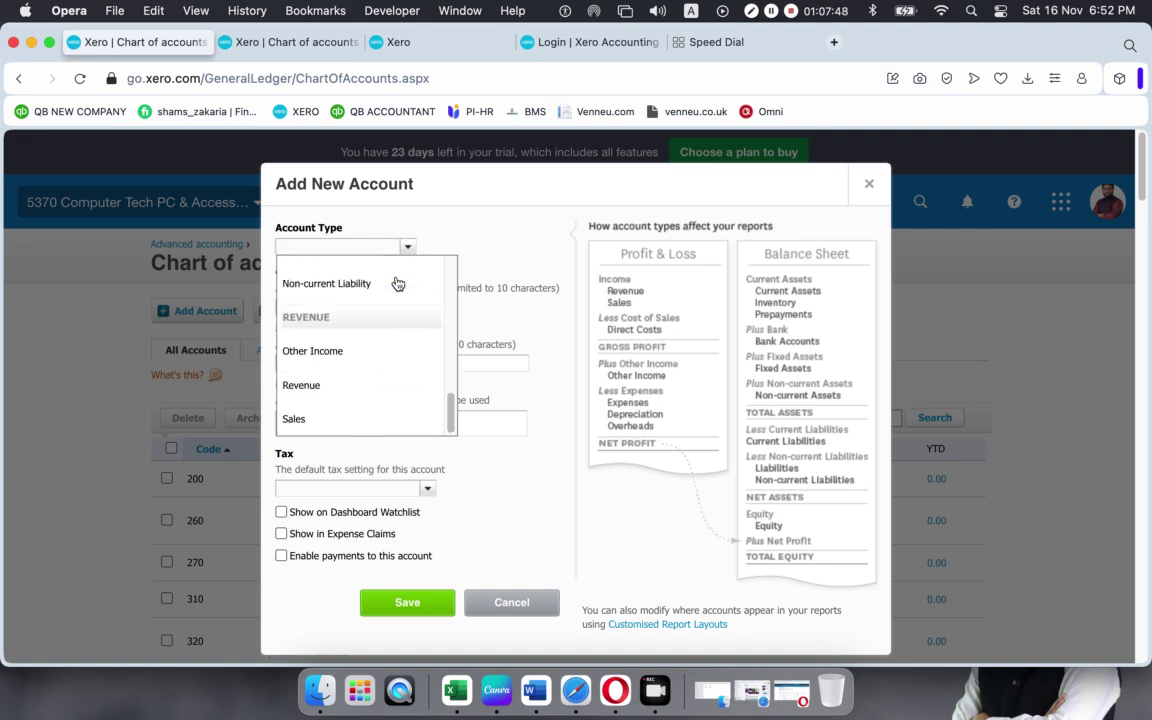
pyautogui.scroll(5, 399, 283)
# - Check the duplicated Chart of accounts tab, then return to the new account form
pyautogui.click(305, 45)
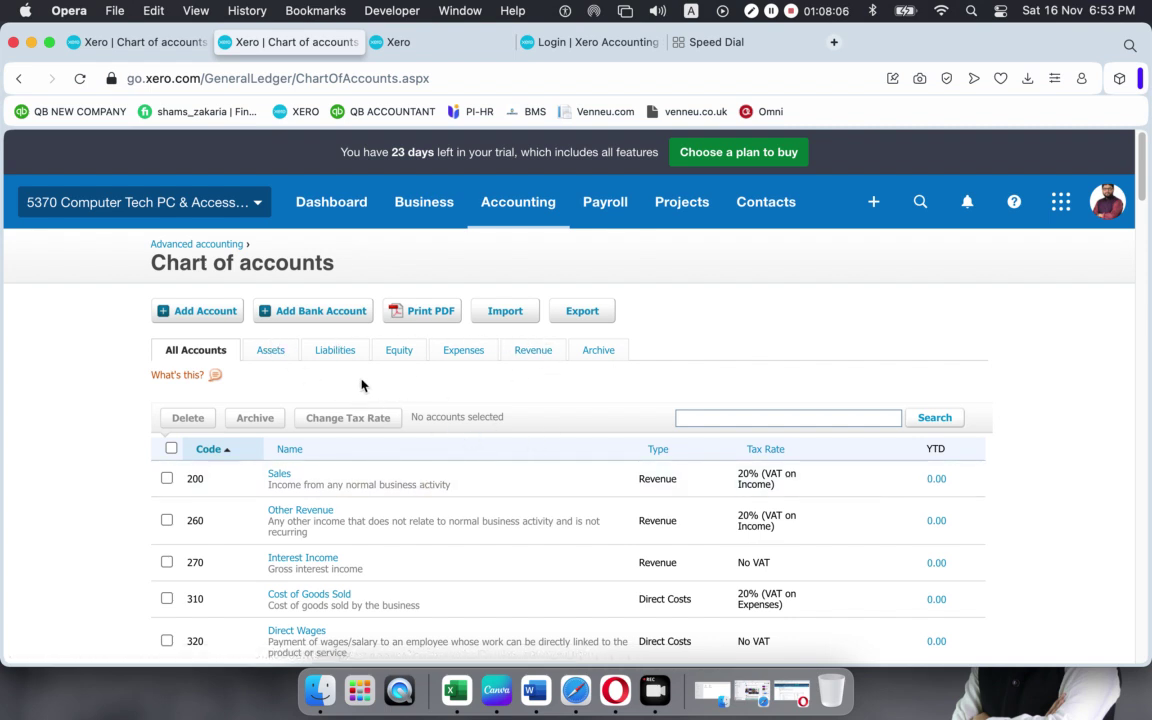
pyautogui.click(138, 41)
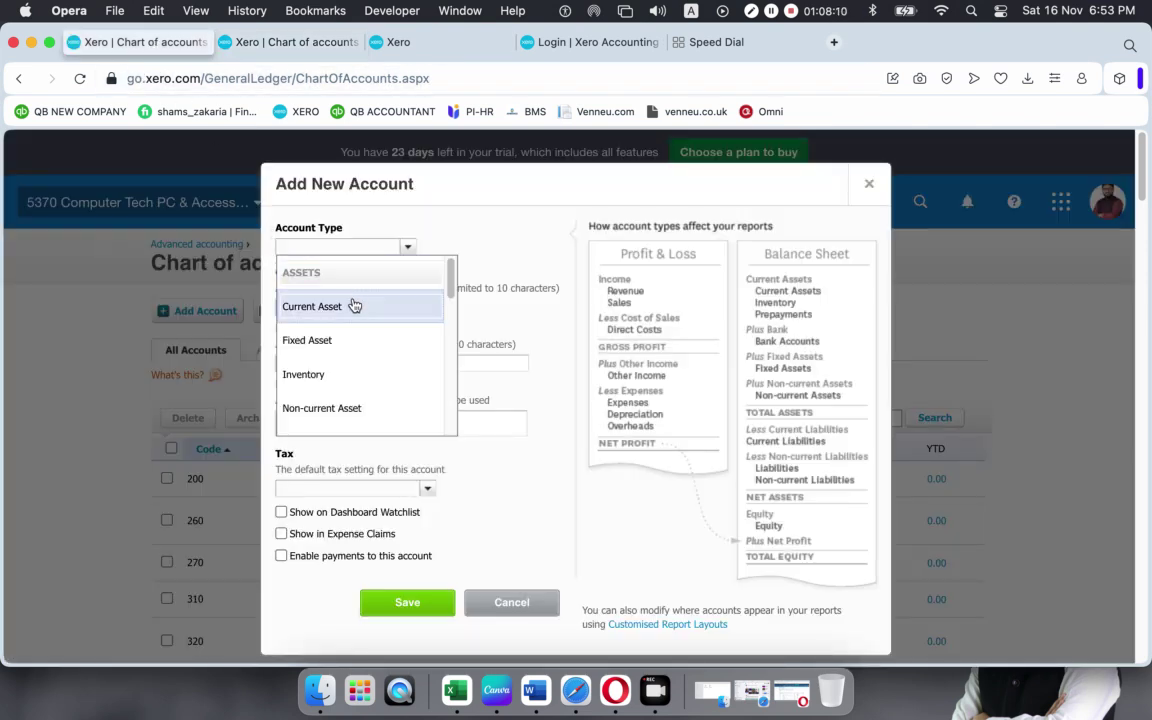
pyautogui.scroll(-1, 349, 344)
pyautogui.scroll(-5, 349, 344)
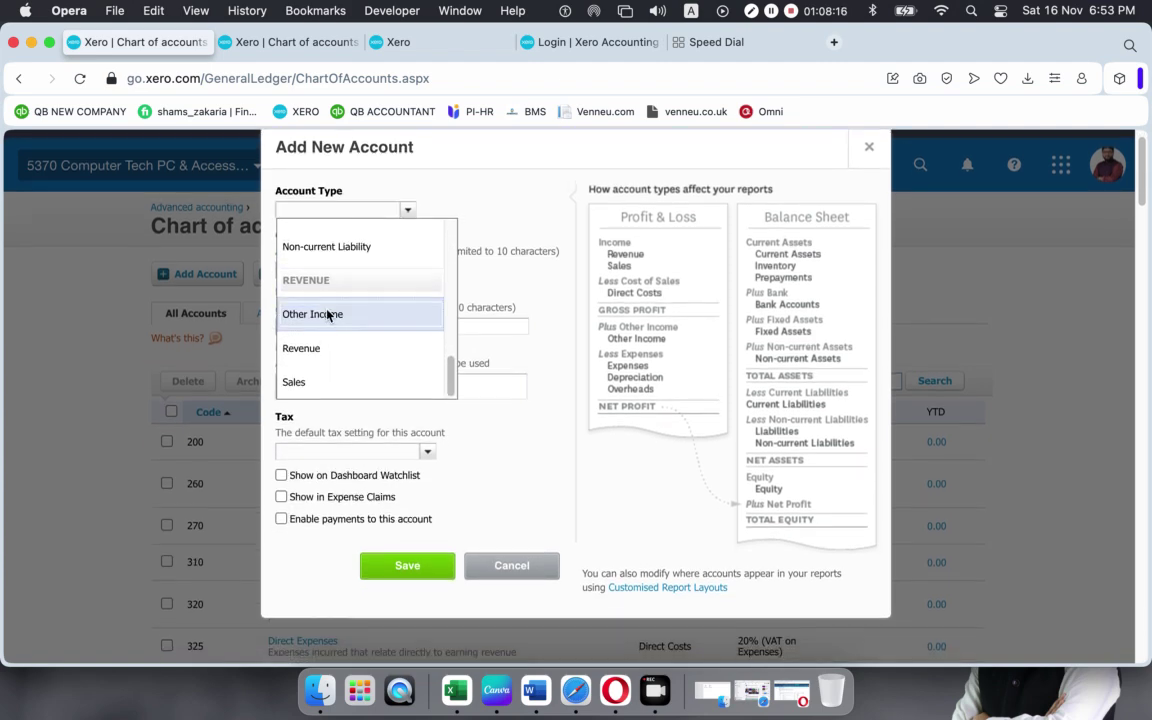
pyautogui.scroll(-10, 330, 315)
pyautogui.scroll(10, 326, 315)
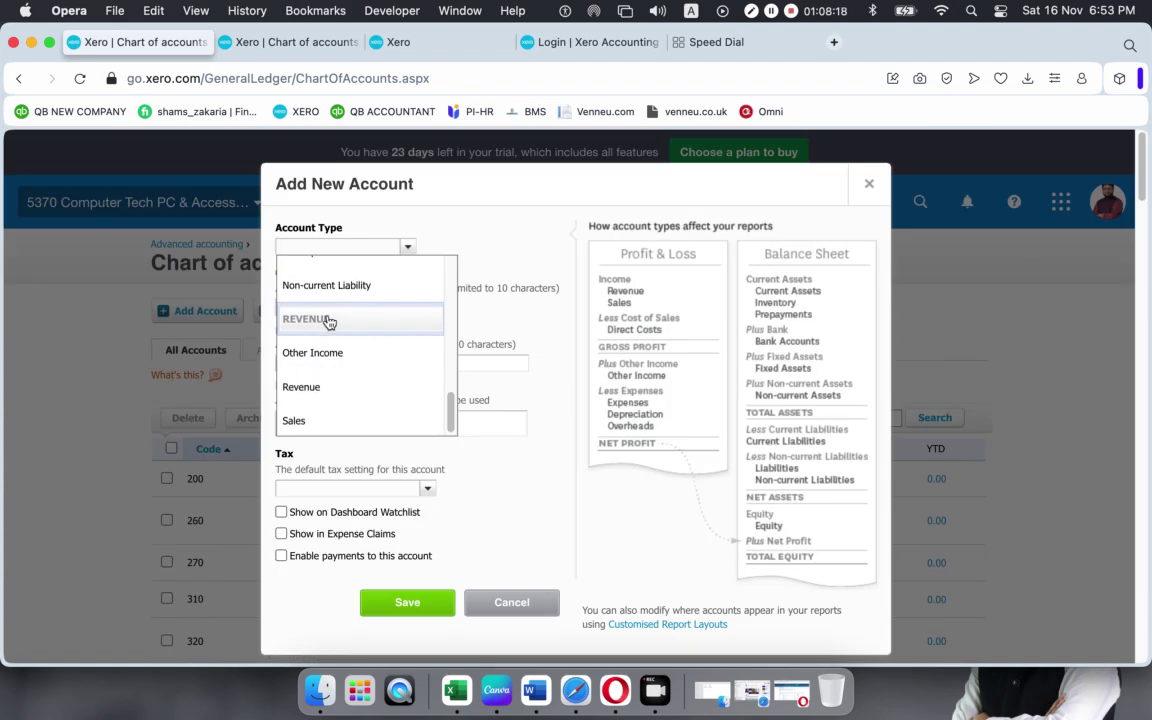
pyautogui.scroll(3, 329, 319)
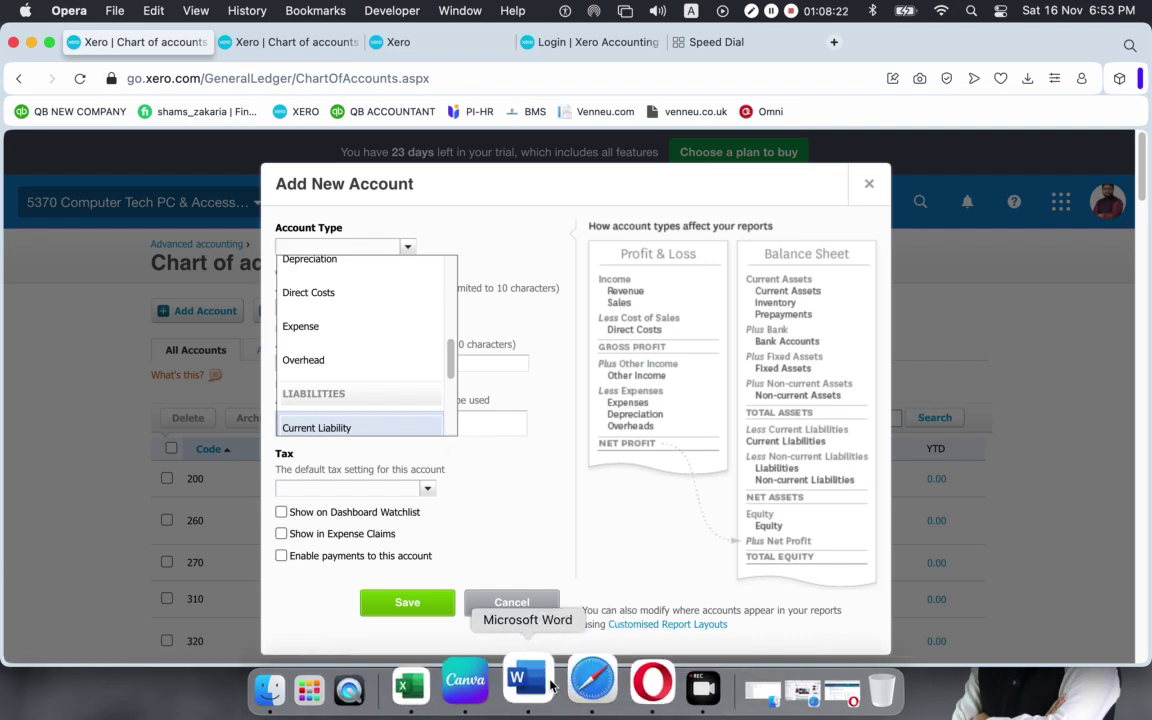
pyautogui.click(592, 683)
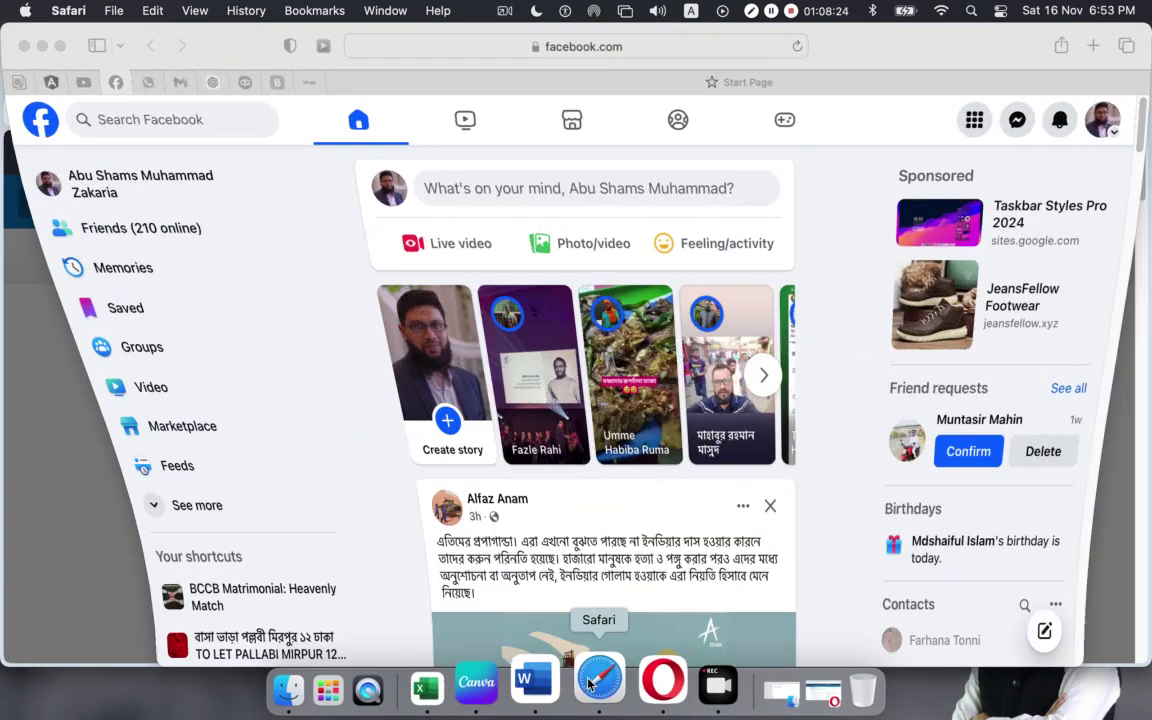
pyautogui.press('super+Tab')
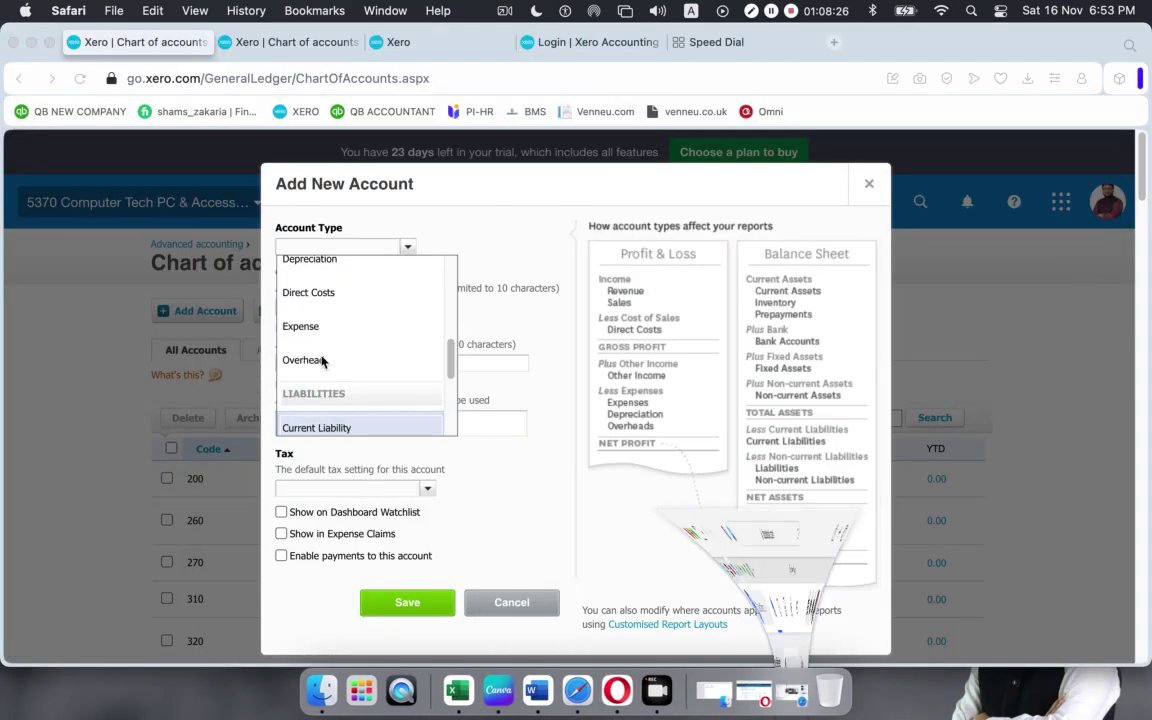
pyautogui.click(532, 684)
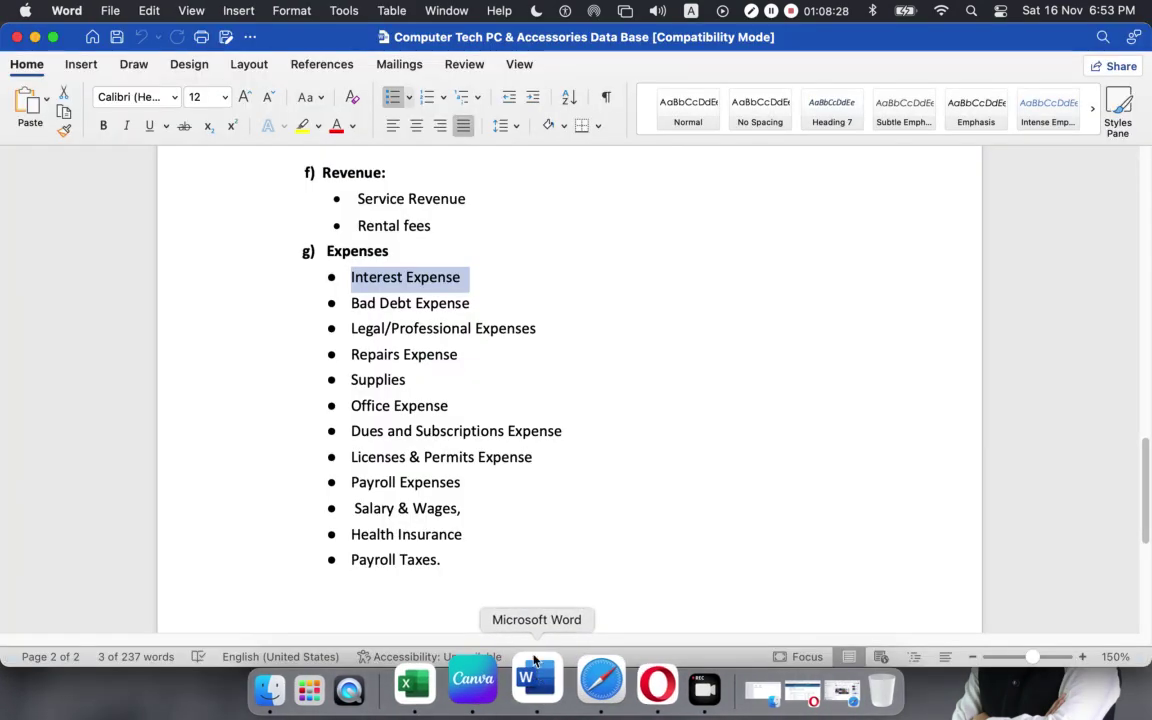
pyautogui.click(362, 348)
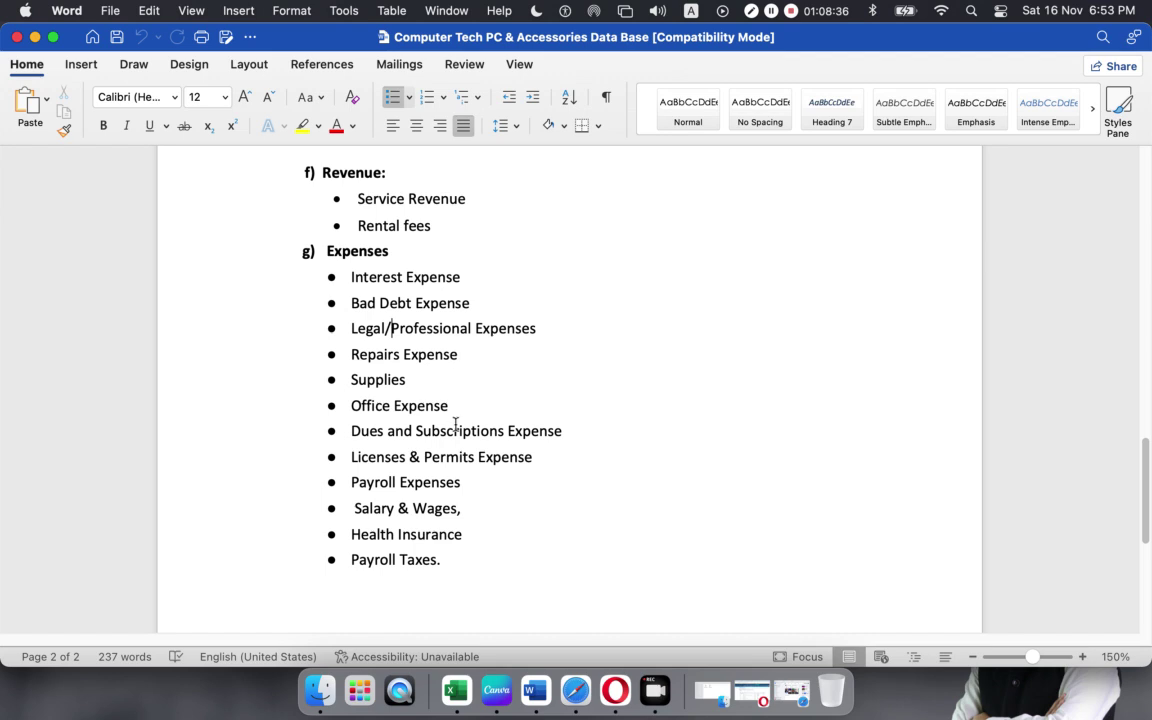
pyautogui.moveTo(455, 406); pyautogui.dragTo(372, 418)
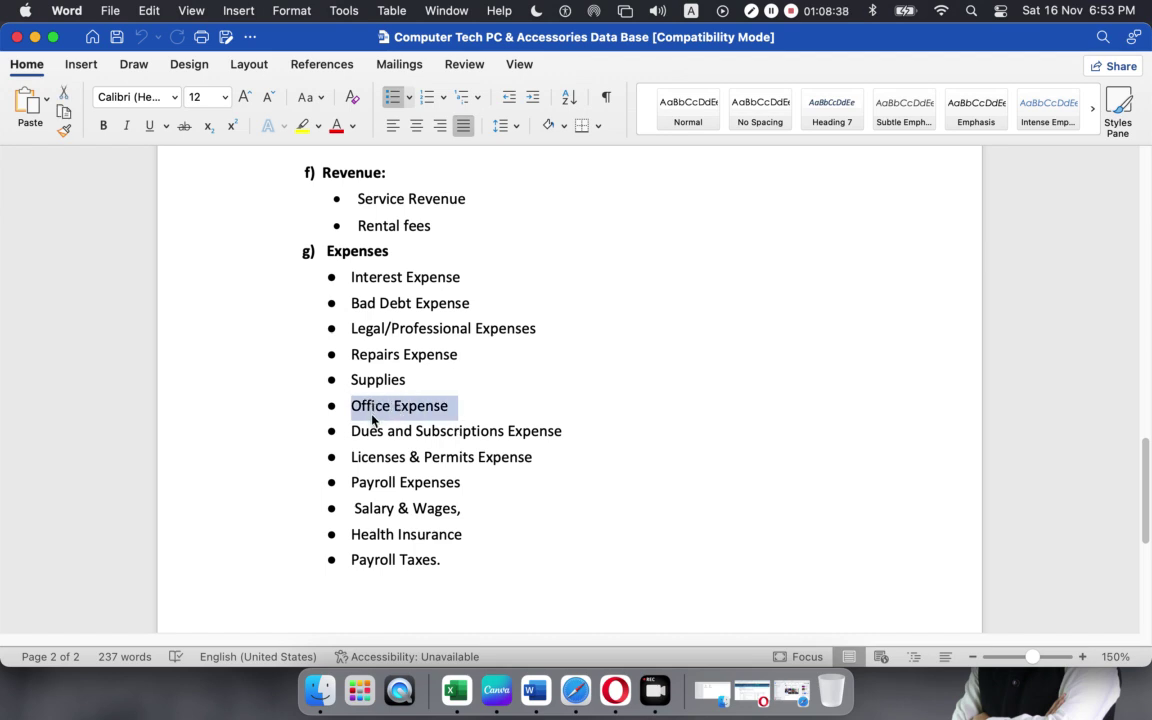
pyautogui.click(614, 680)
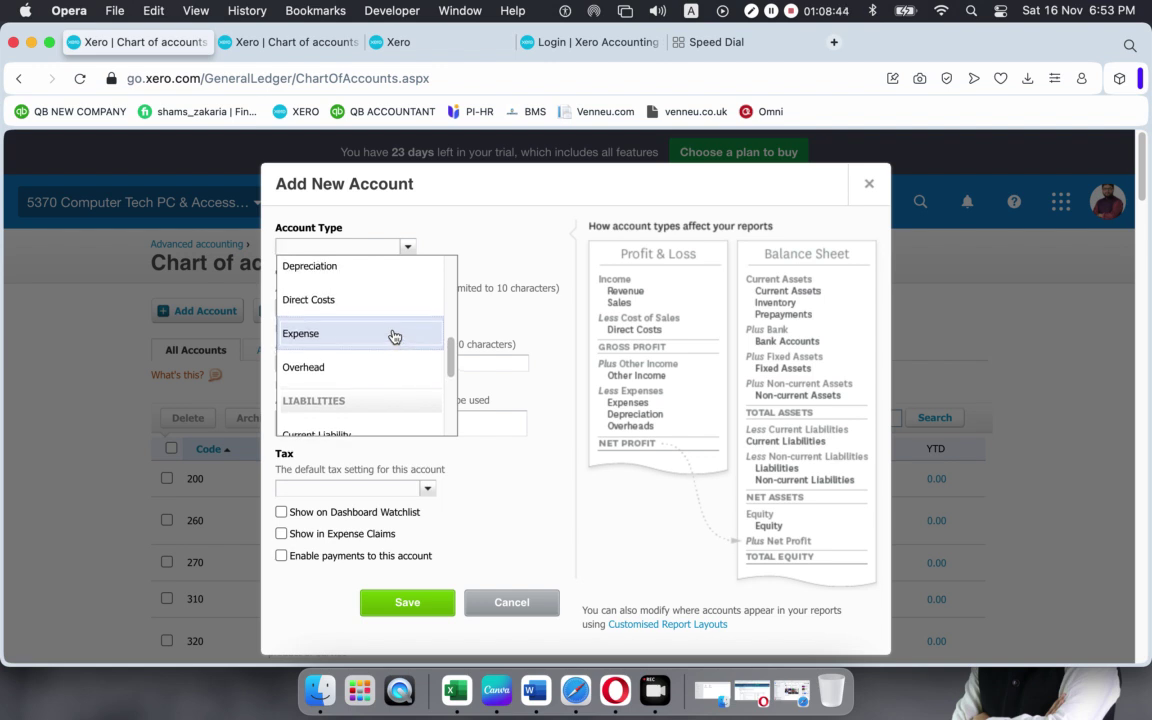
# - Choose Expense as the account type, which defaults tax to 20% (VAT on Expenses)
pyautogui.scroll(-5, 394, 336)
pyautogui.scroll(10, 394, 336)
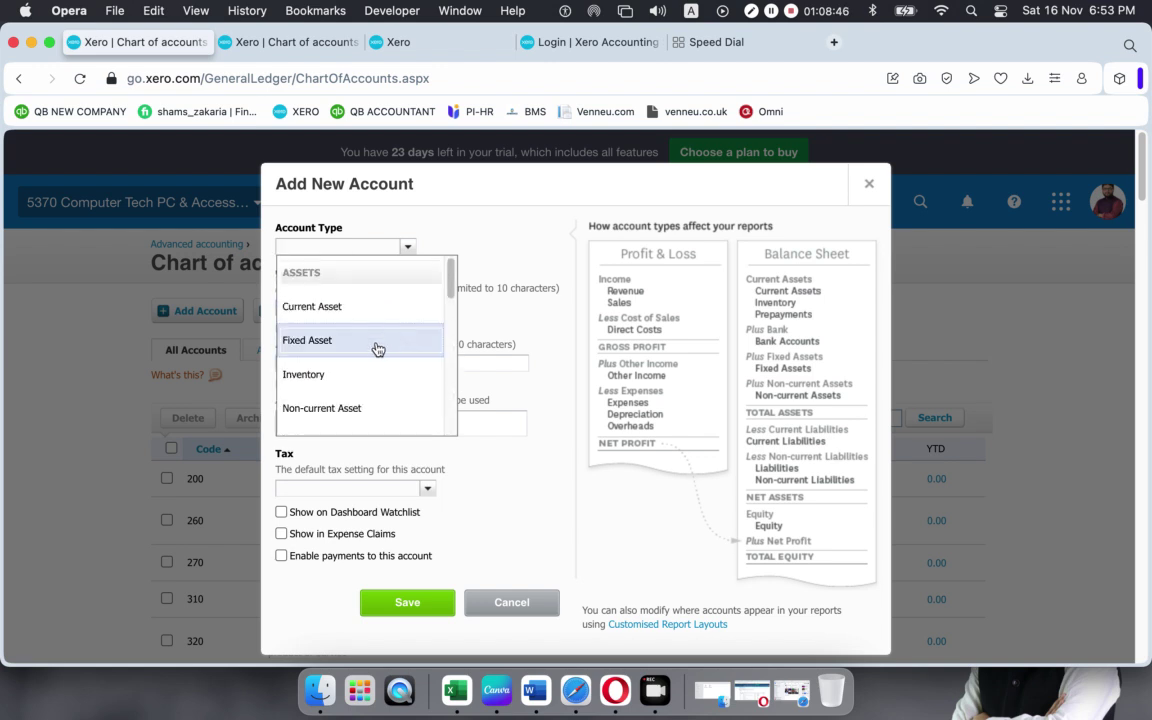
pyautogui.scroll(-1, 375, 349)
pyautogui.scroll(-2, 375, 349)
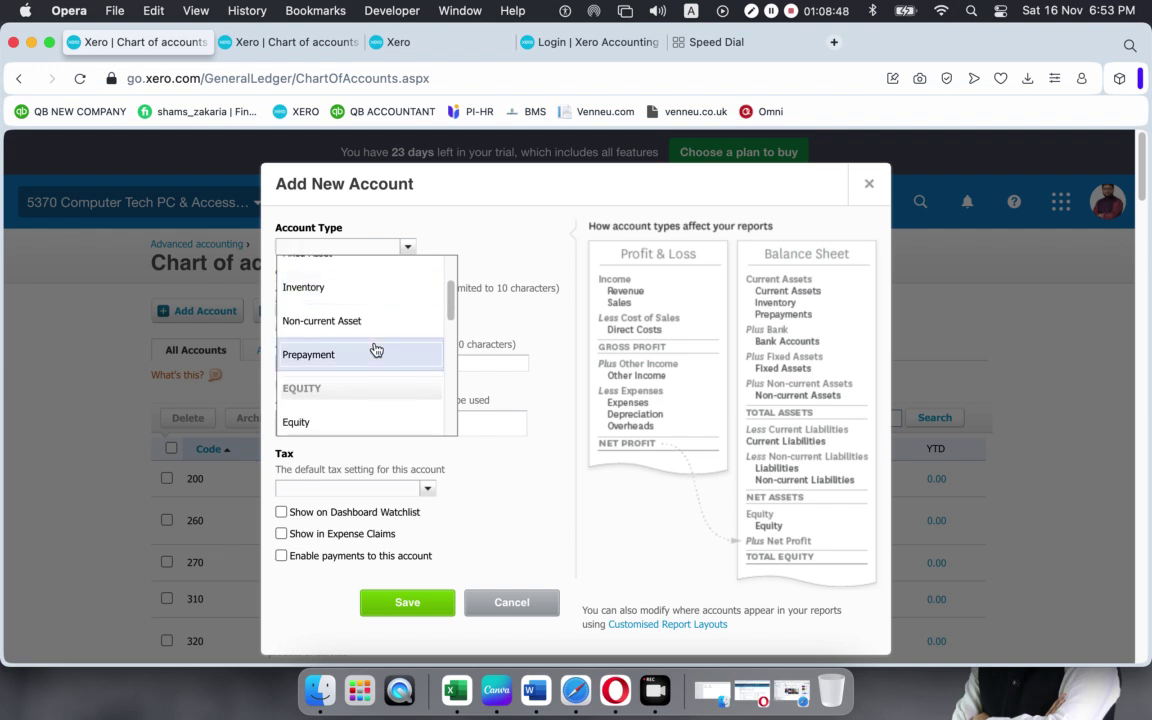
pyautogui.scroll(-3, 375, 349)
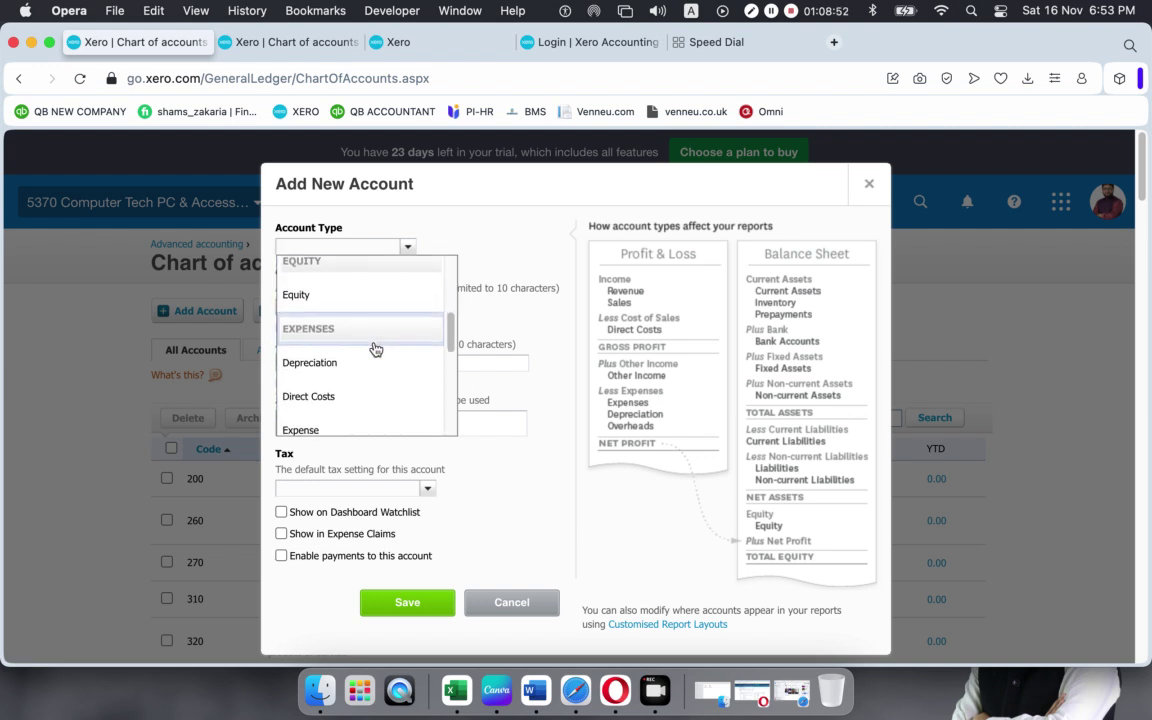
pyautogui.scroll(-1, 373, 349)
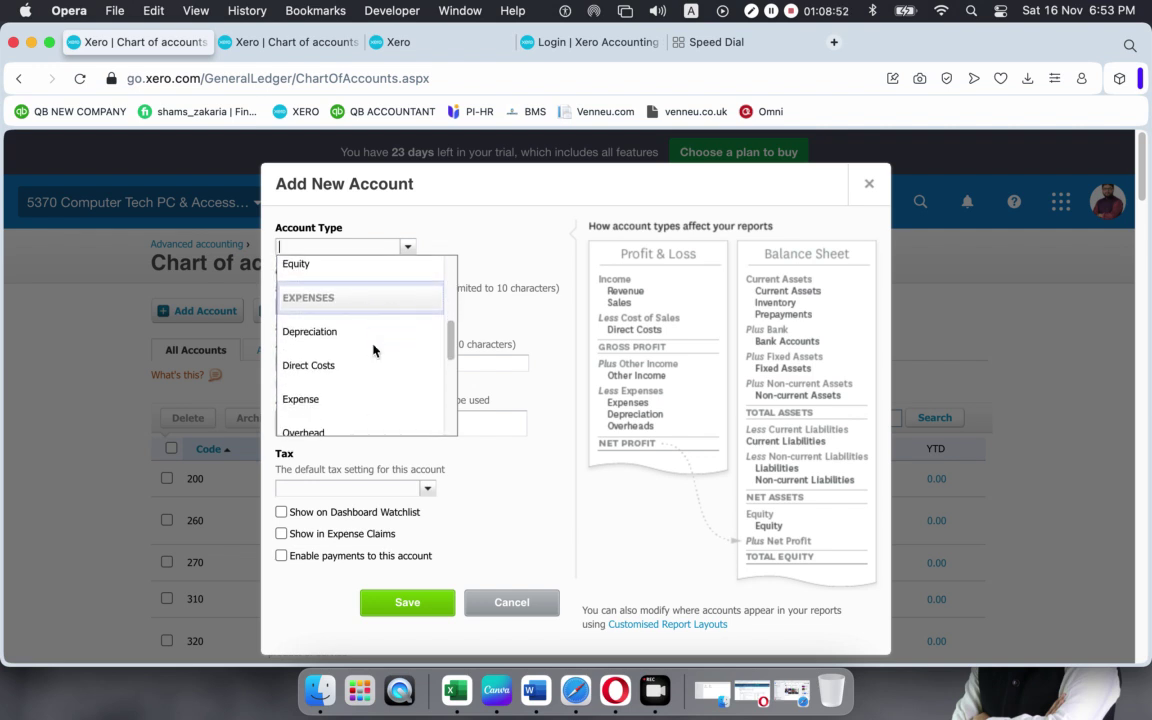
pyautogui.click(309, 398)
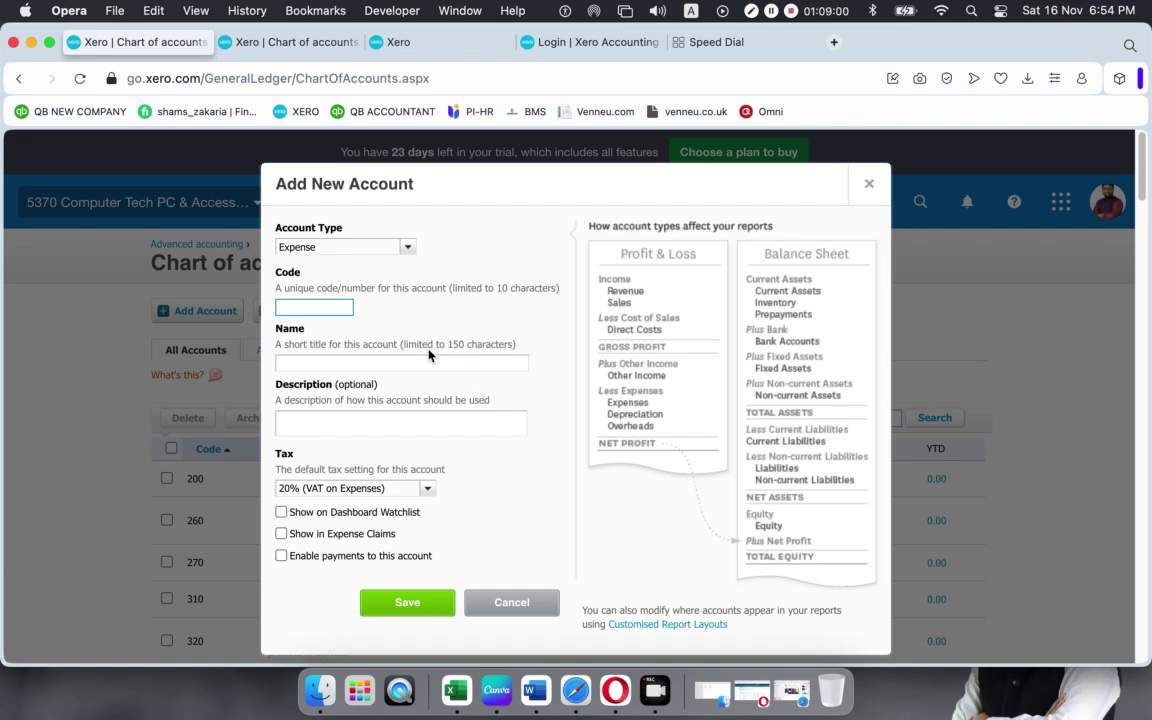
# - In the duplicate tab, filter the chart to Expenses, showing codes 310 through 424
pyautogui.click(270, 42)
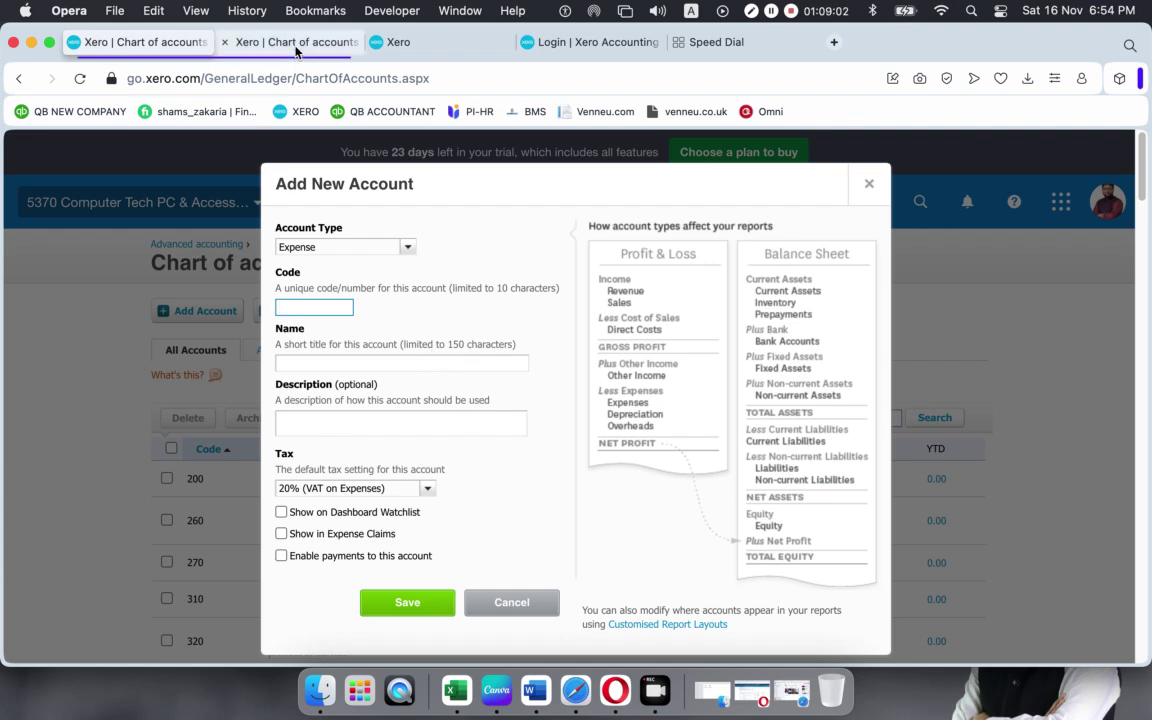
pyautogui.scroll(-5, 370, 410)
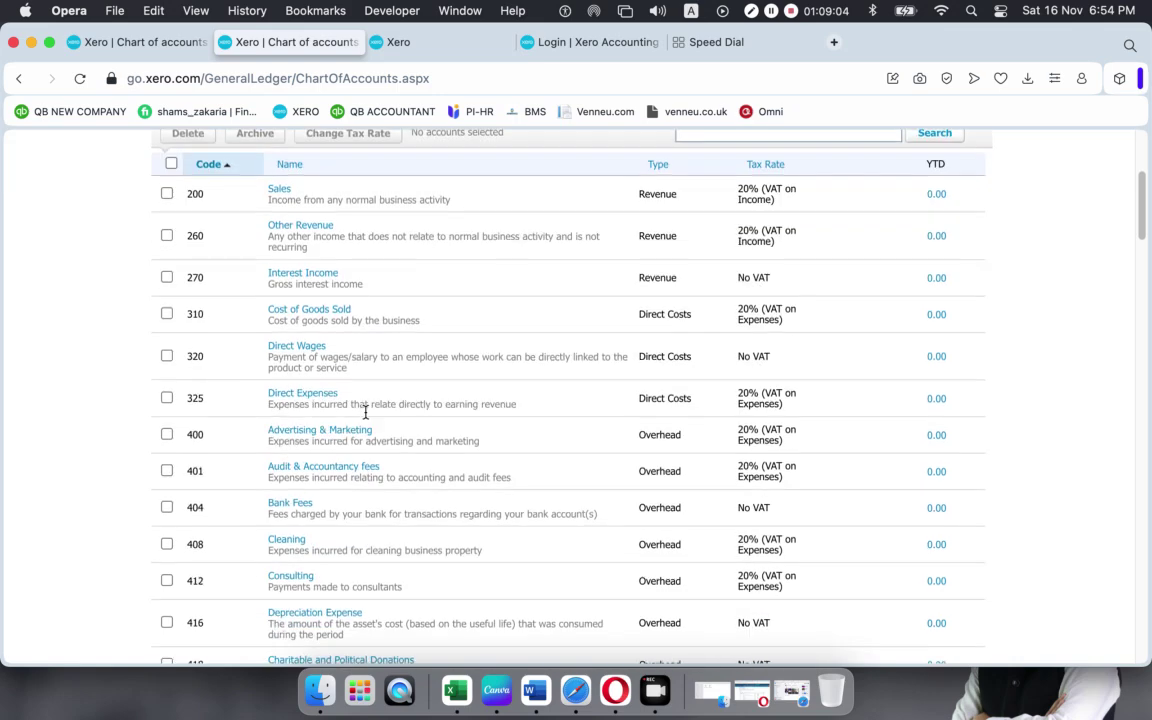
pyautogui.scroll(5, 365, 416)
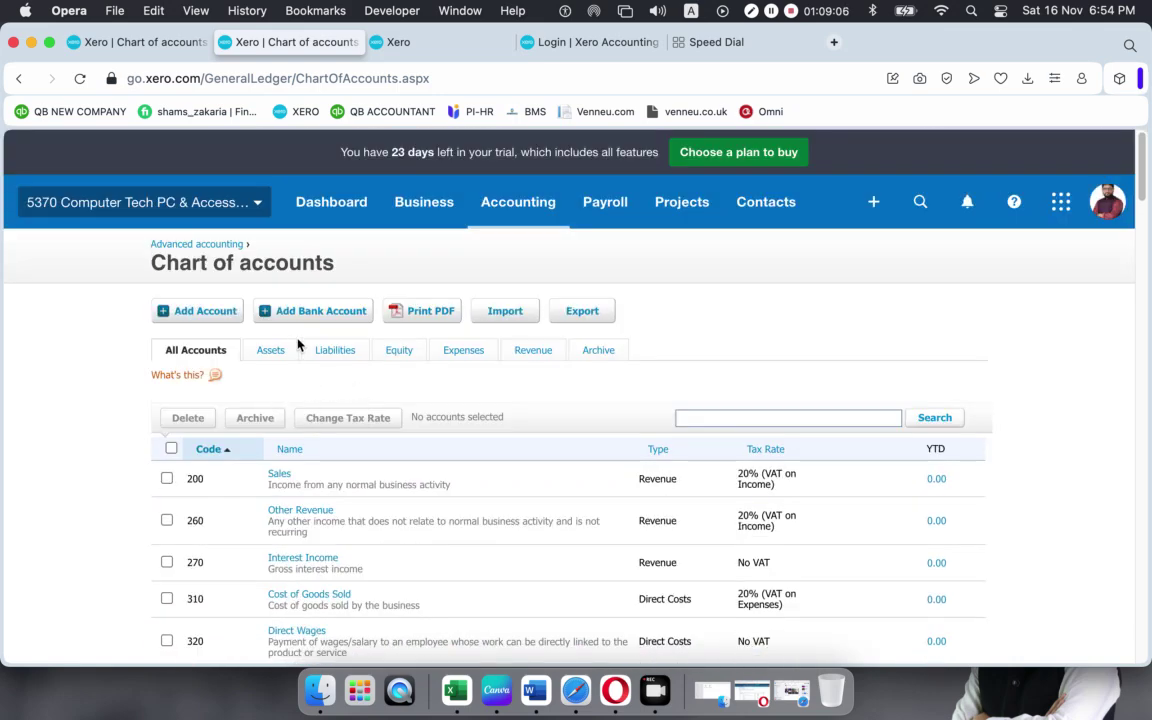
pyautogui.click(463, 352)
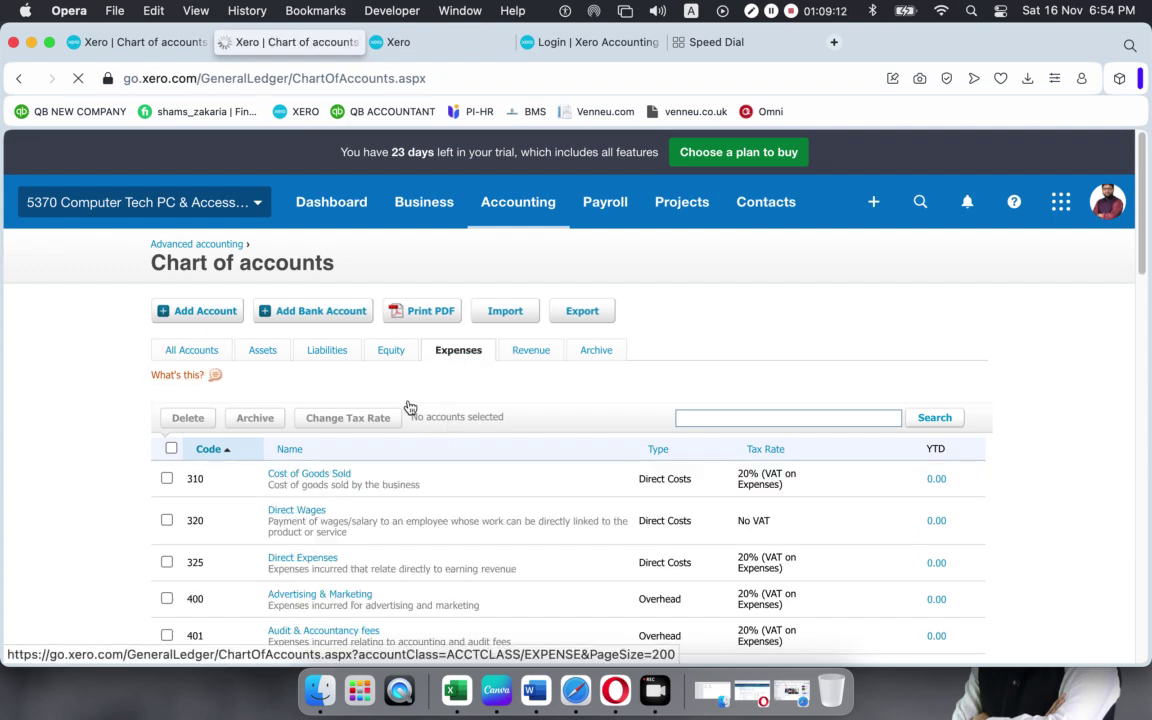
pyautogui.scroll(-5, 386, 422)
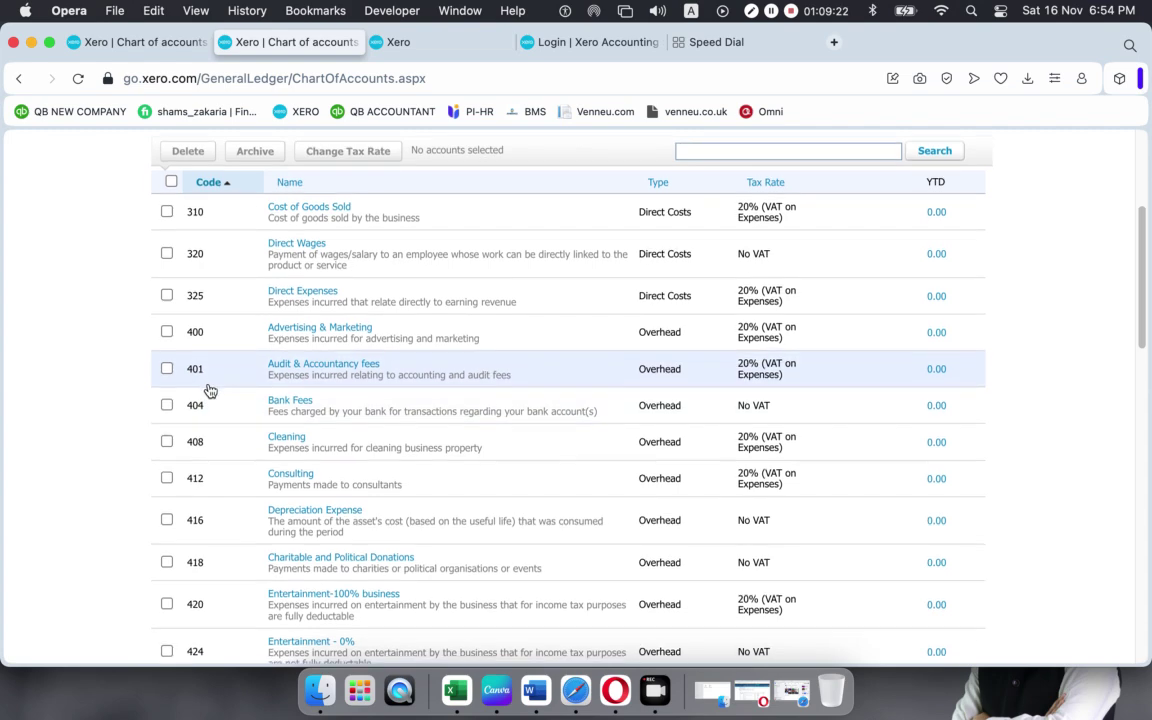
pyautogui.scroll(5, 208, 389)
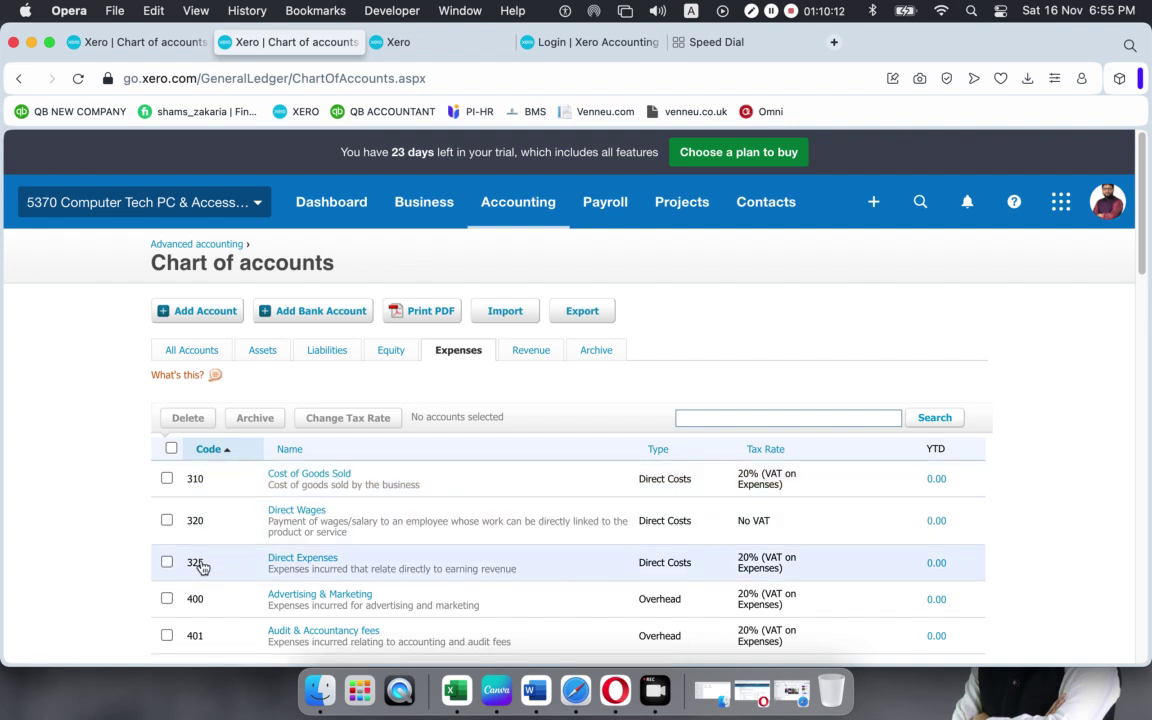
# - Try code 325 for the new account and confirm Direct Expenses already uses it
pyautogui.click(156, 42)
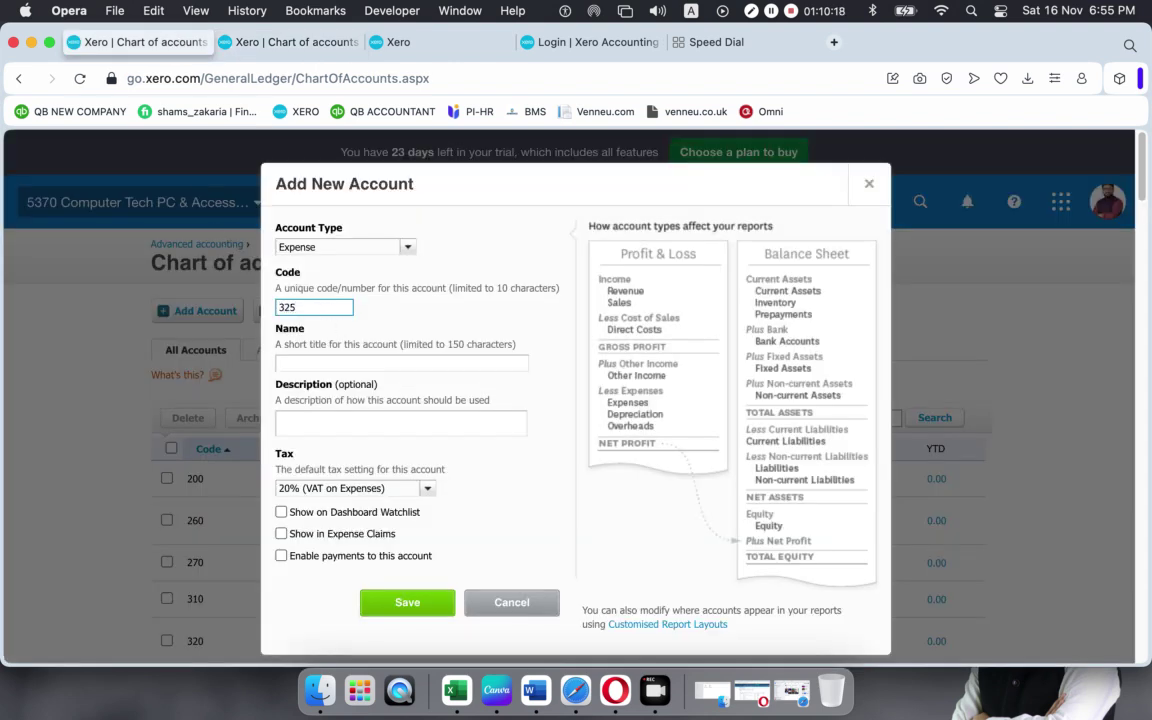
pyautogui.click(356, 299)
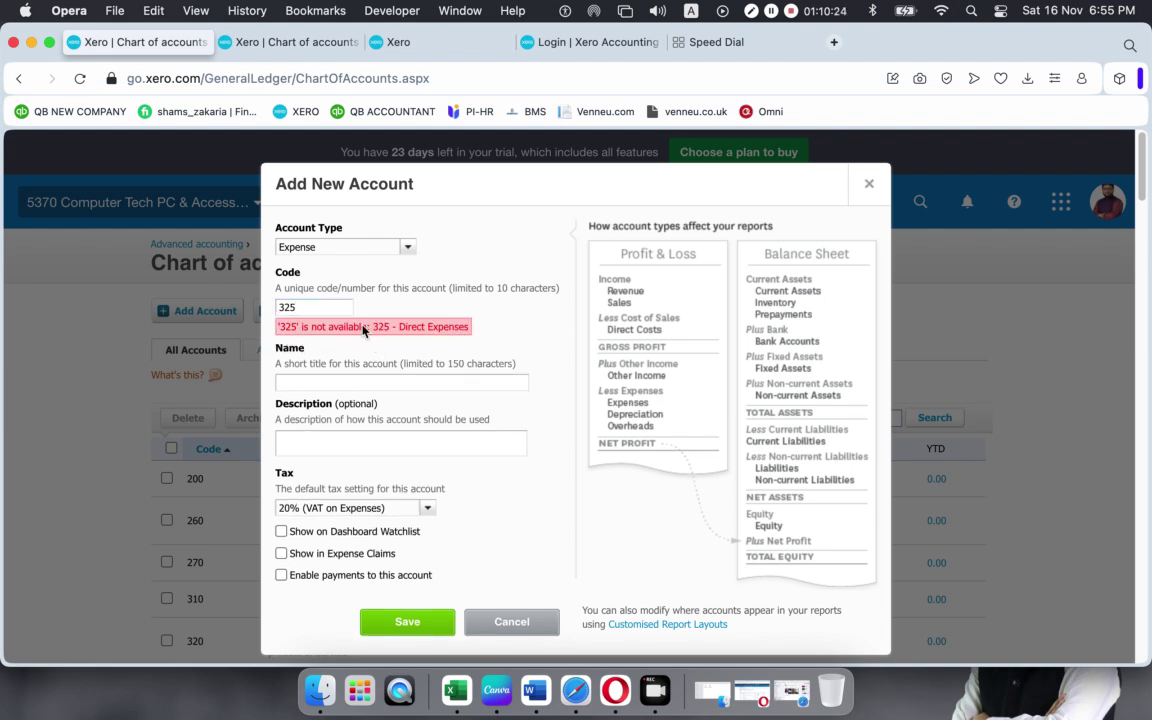
pyautogui.click(290, 42)
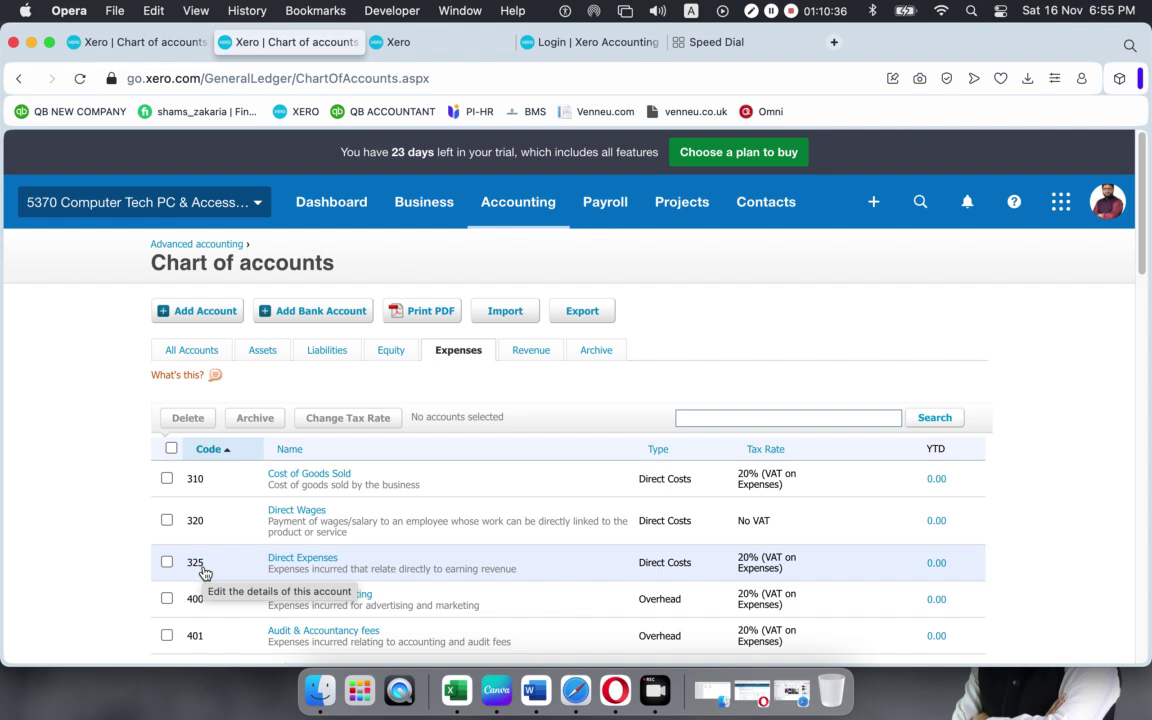
# - Change the account code to 321 and confirm it is available against the expense list
pyautogui.click(150, 42)
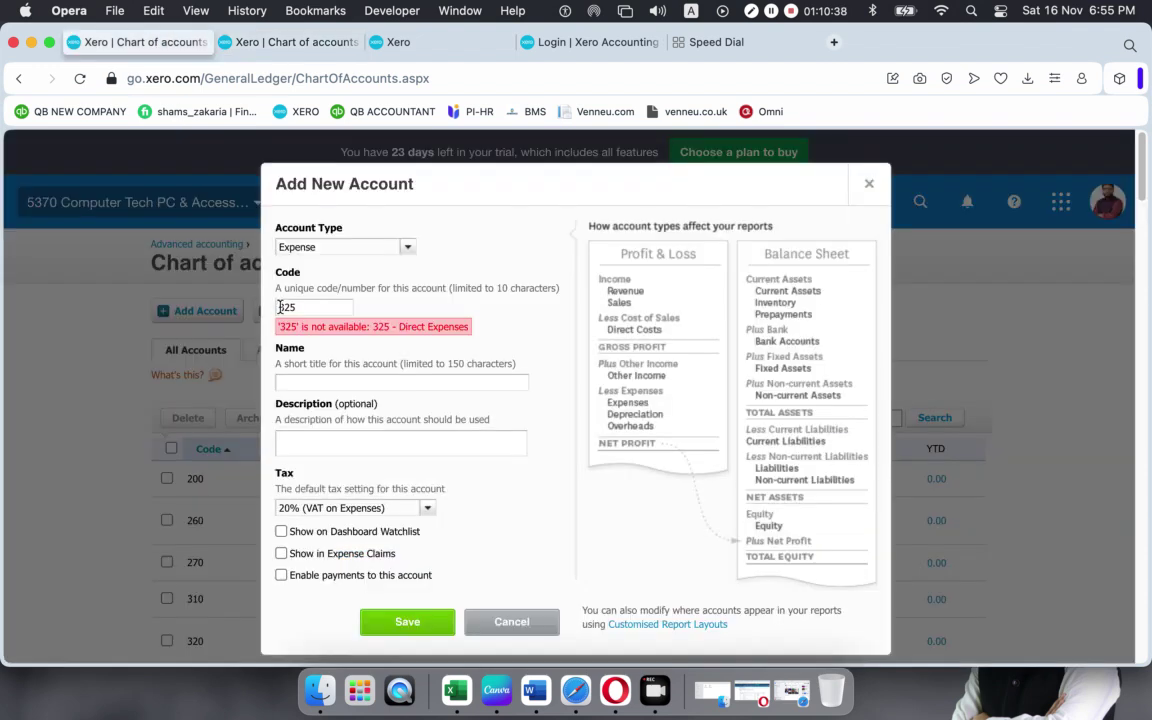
pyautogui.click(316, 305)
pyautogui.write('1')
pyautogui.click(543, 417)
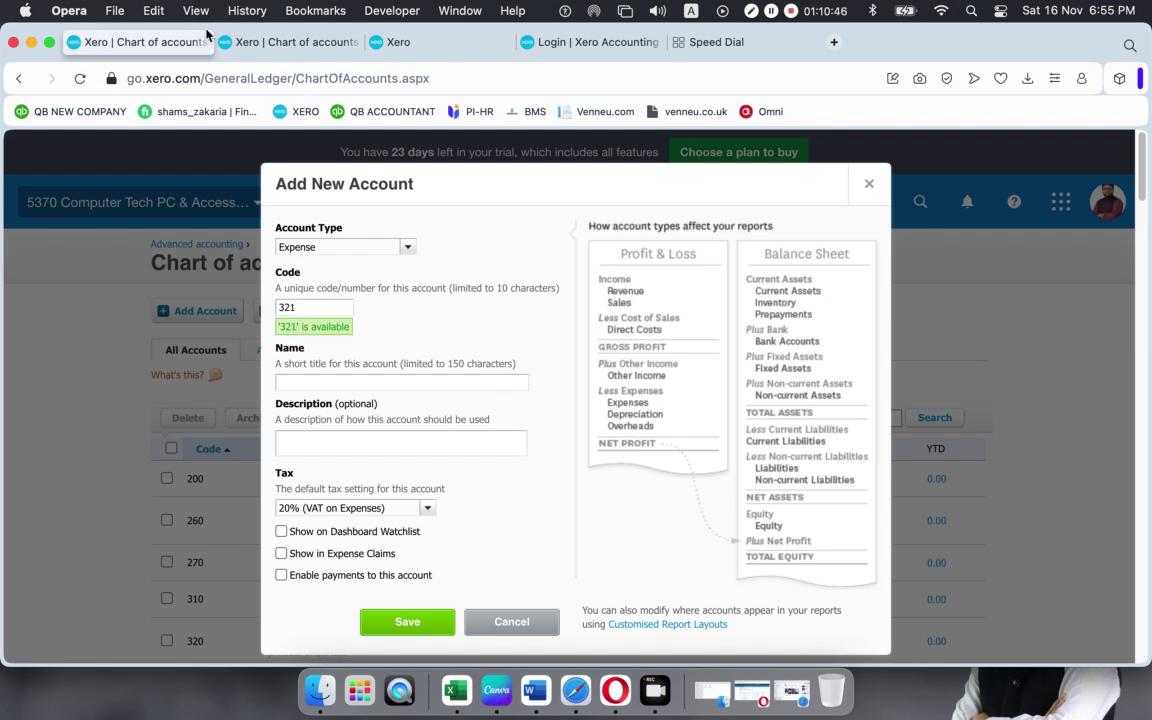
pyautogui.click(240, 42)
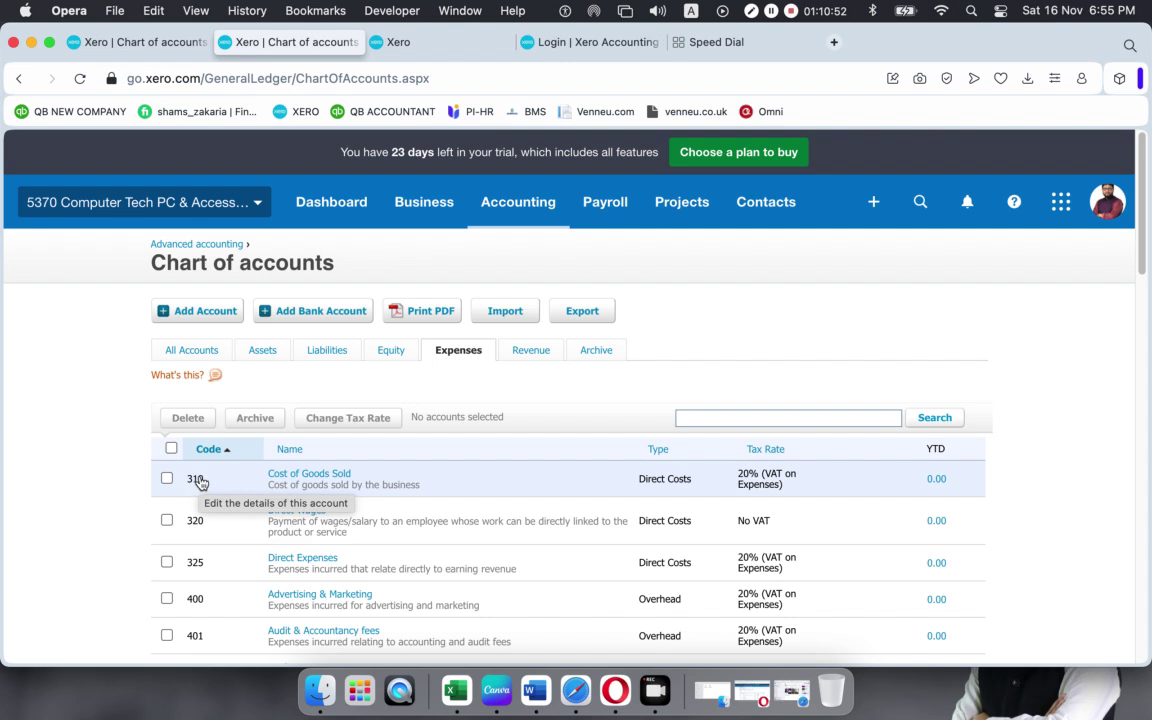
pyautogui.click(150, 42)
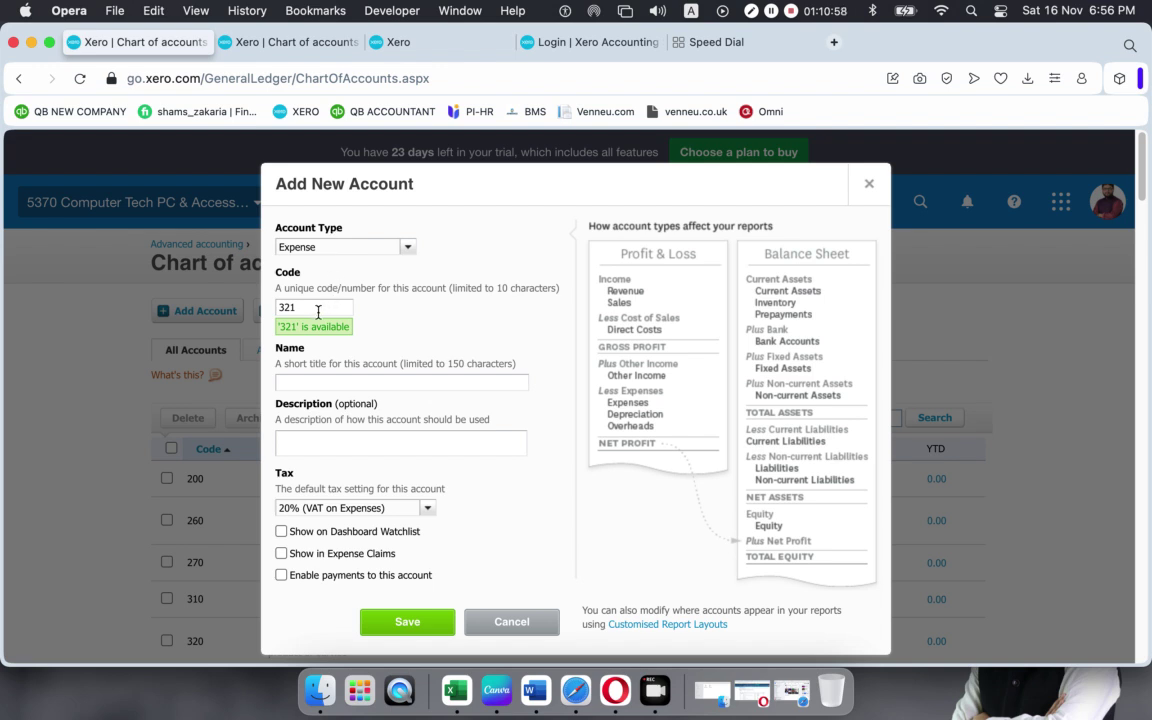
# - Copy 'Office Expense' from the Word list into the account's Name field
pyautogui.click(326, 382)
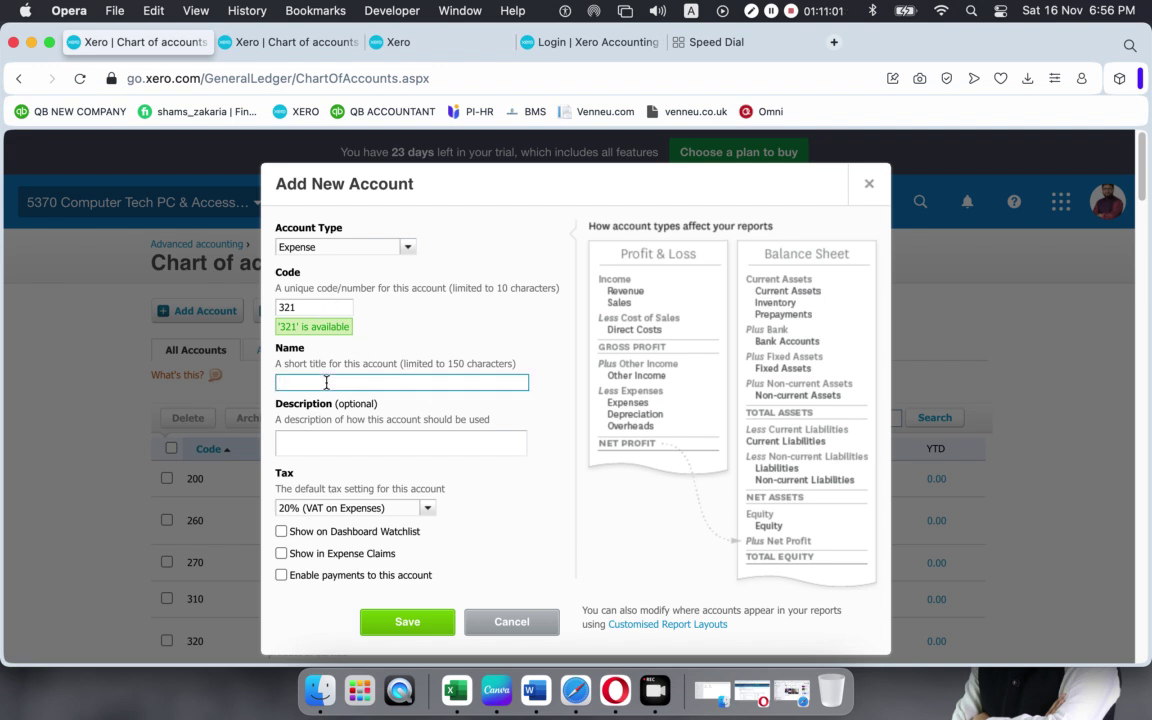
pyautogui.click(543, 695)
pyautogui.press('super+c')
pyautogui.press('super+Tab')
pyautogui.press('super+v')
pyautogui.click(315, 442)
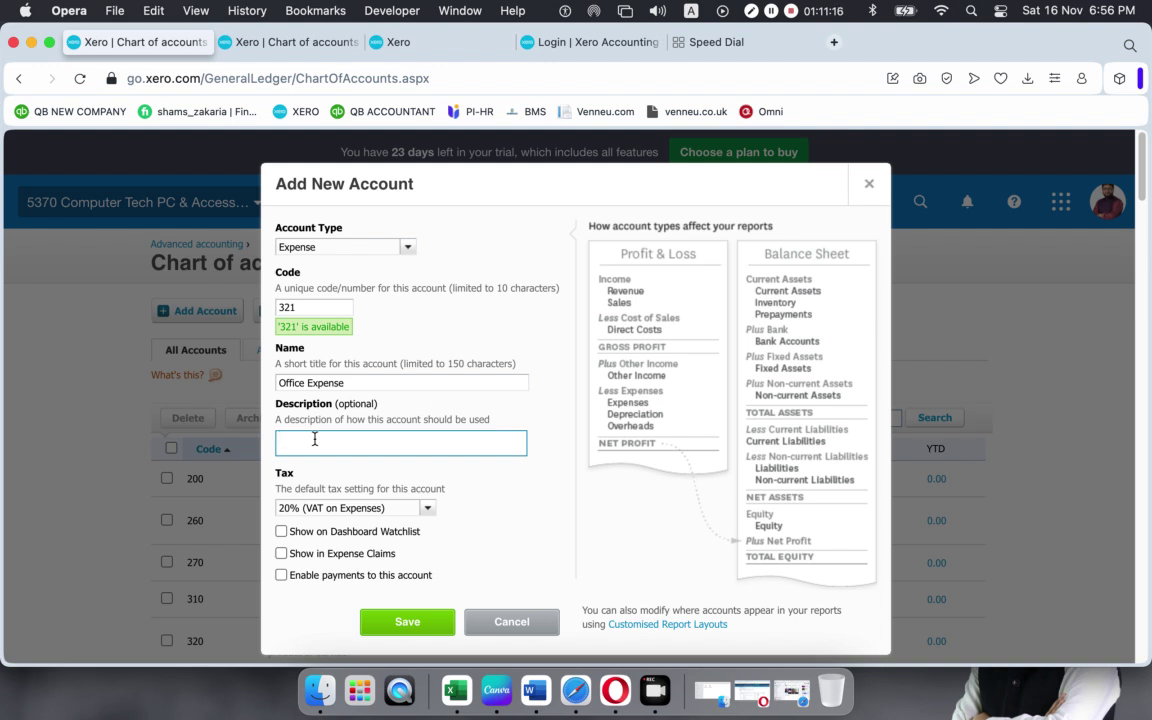
pyautogui.scroll(-1, 316, 434)
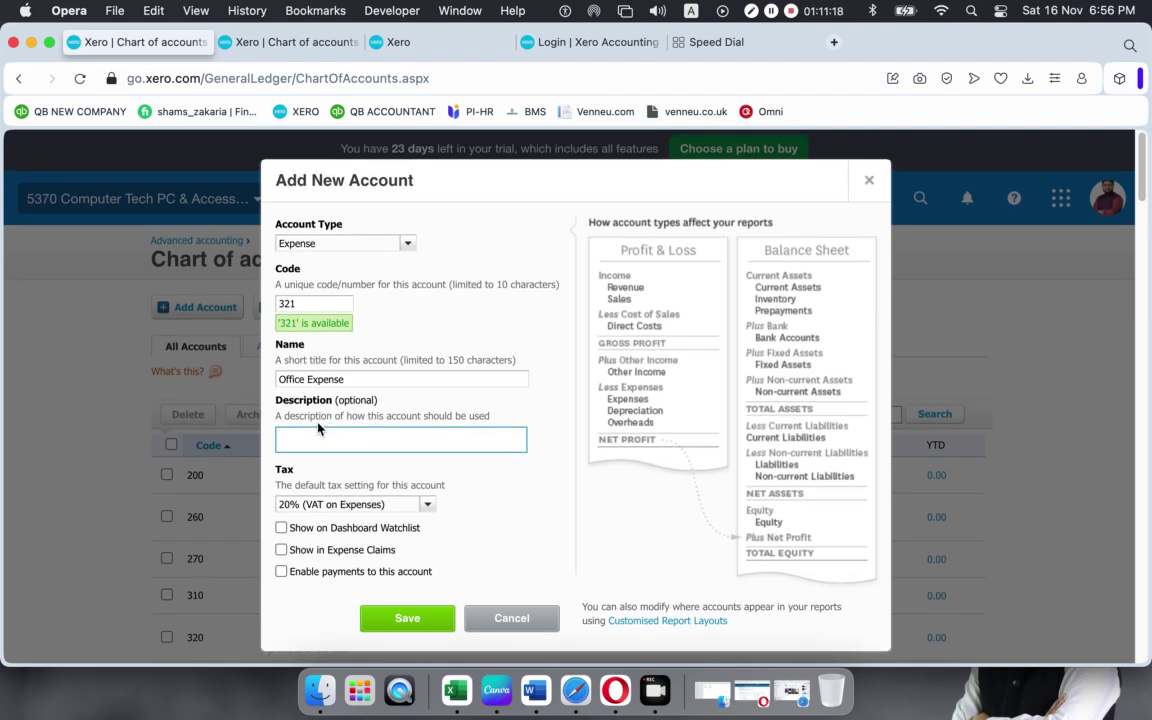
pyautogui.scroll(-1, 318, 428)
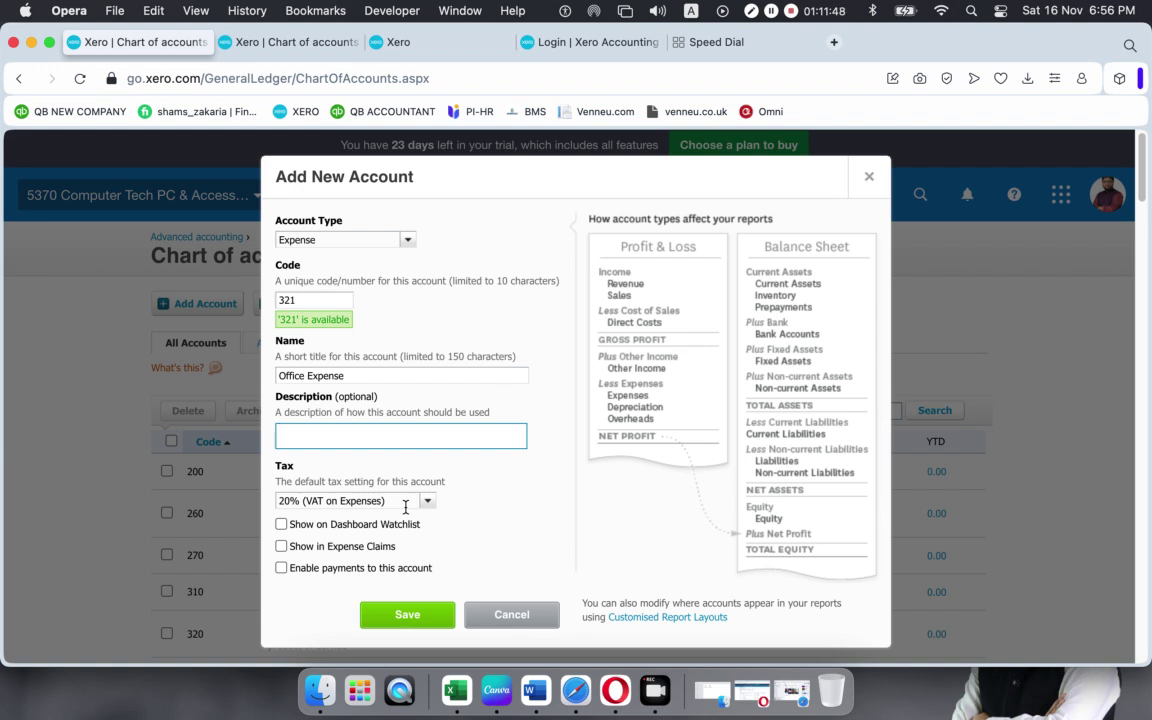
# - Change the account's tax rate from 20% VAT to Zero Rated Expenses
pyautogui.click(428, 502)
pyautogui.scroll(-2, 419, 523)
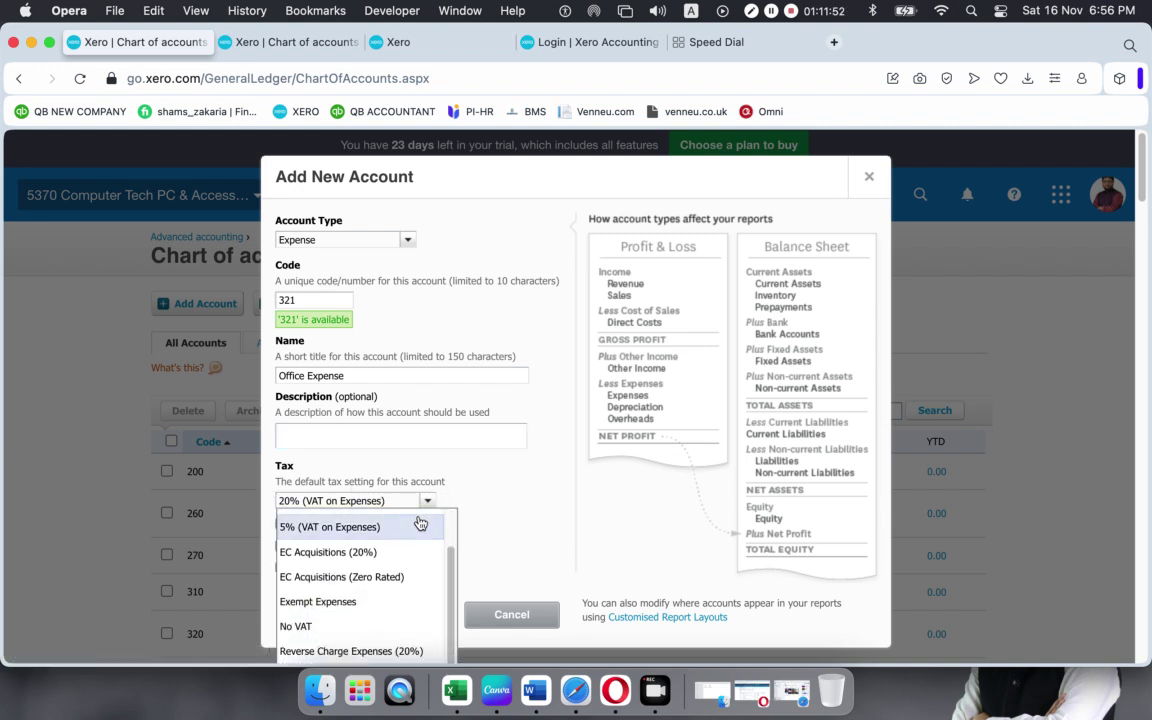
pyautogui.scroll(3, 419, 523)
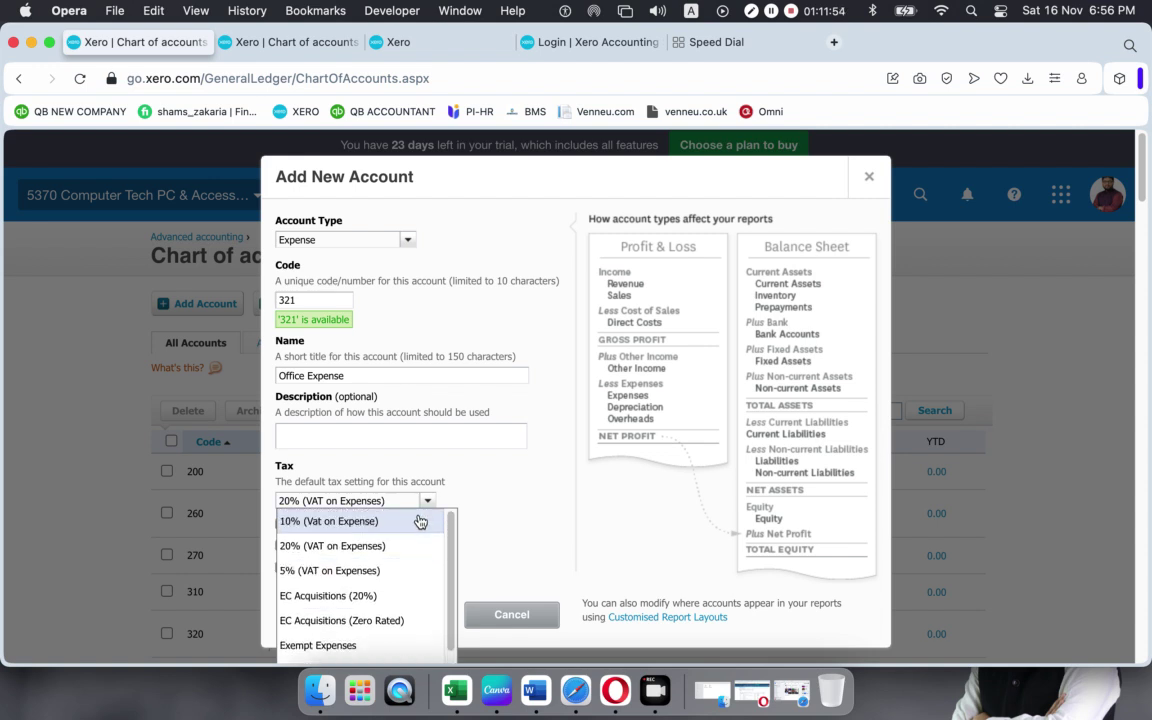
pyautogui.click(500, 498)
pyautogui.scroll(-1, 440, 500)
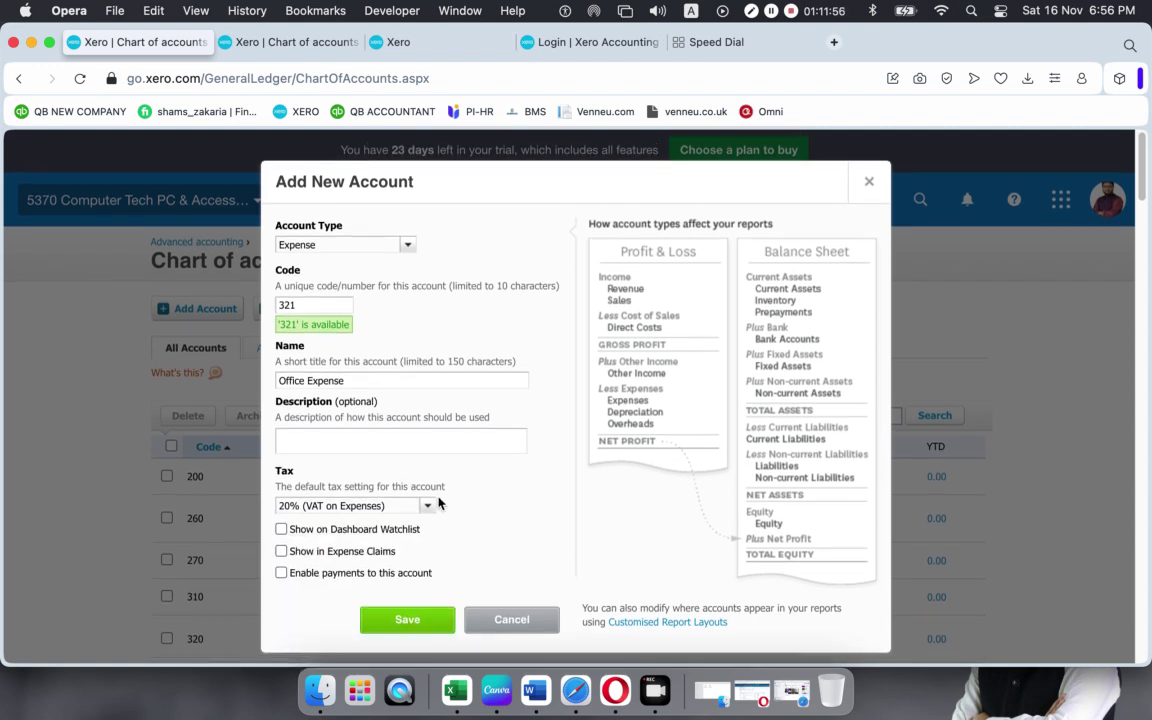
pyautogui.click(425, 497)
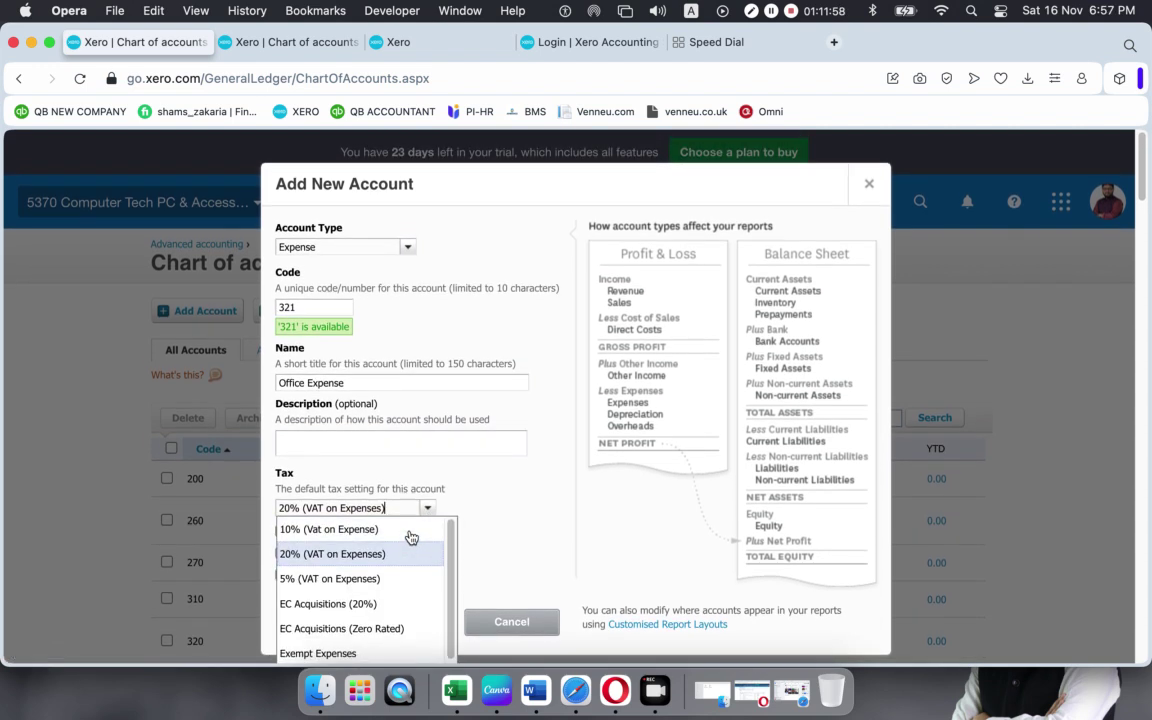
pyautogui.scroll(-10, 400, 500)
pyautogui.scroll(10, 411, 487)
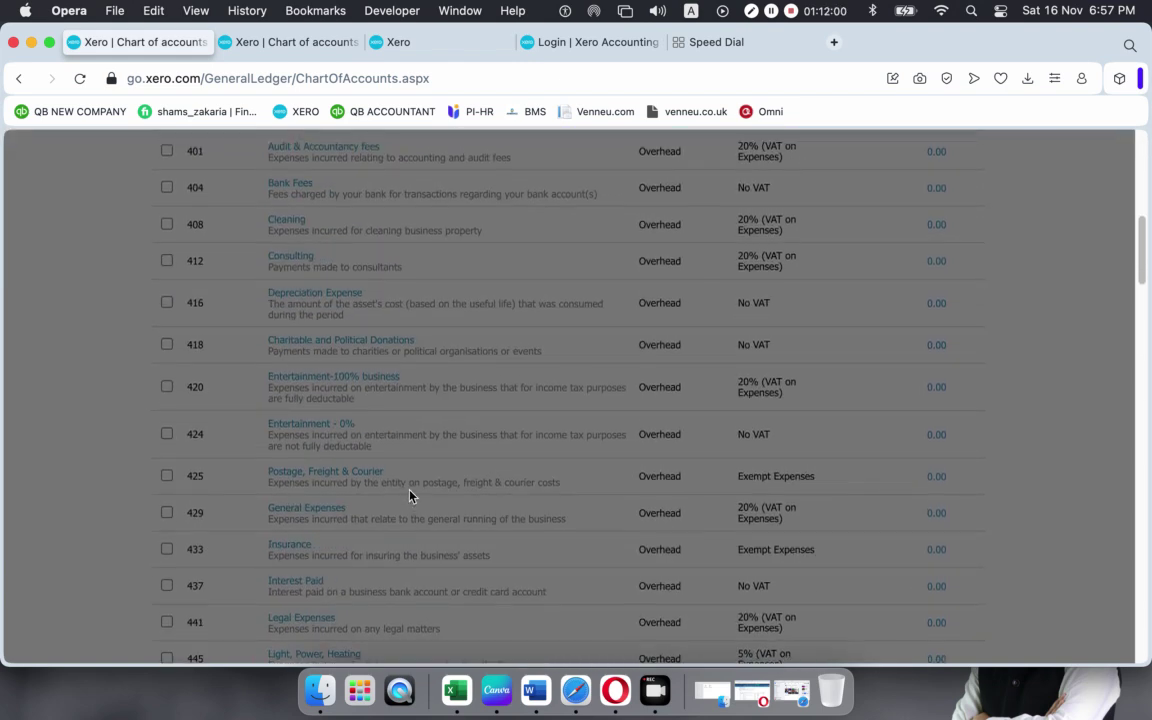
pyautogui.scroll(-1, 388, 496)
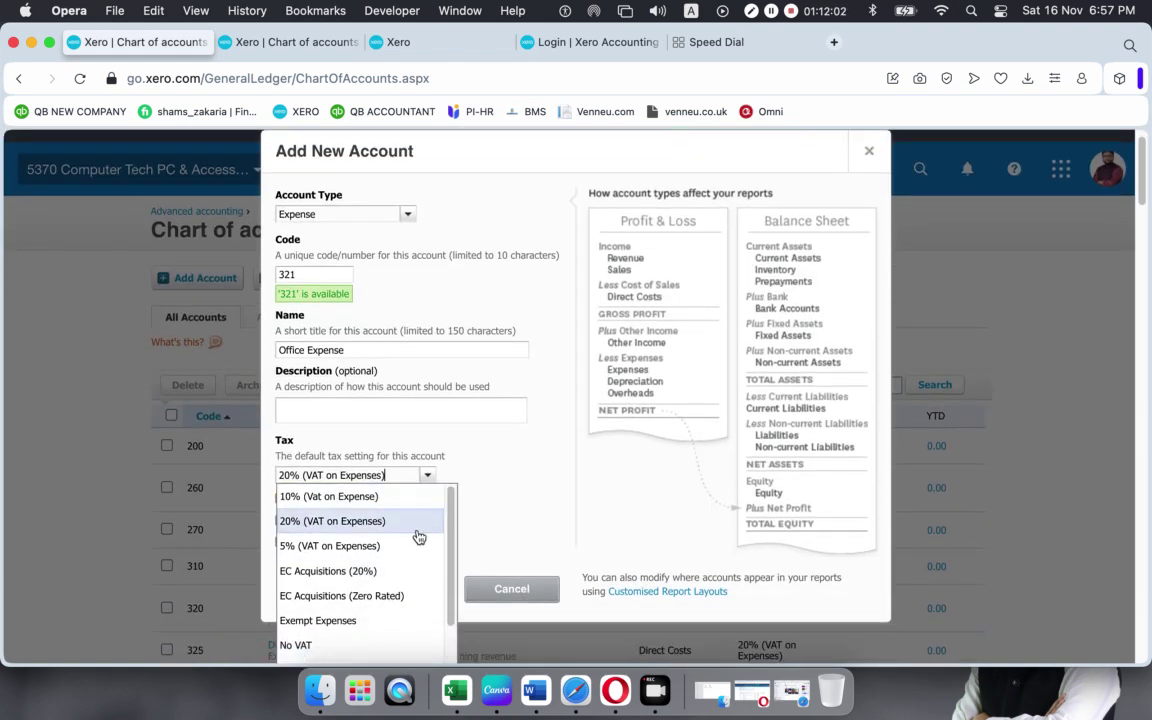
pyautogui.scroll(-2, 452, 643)
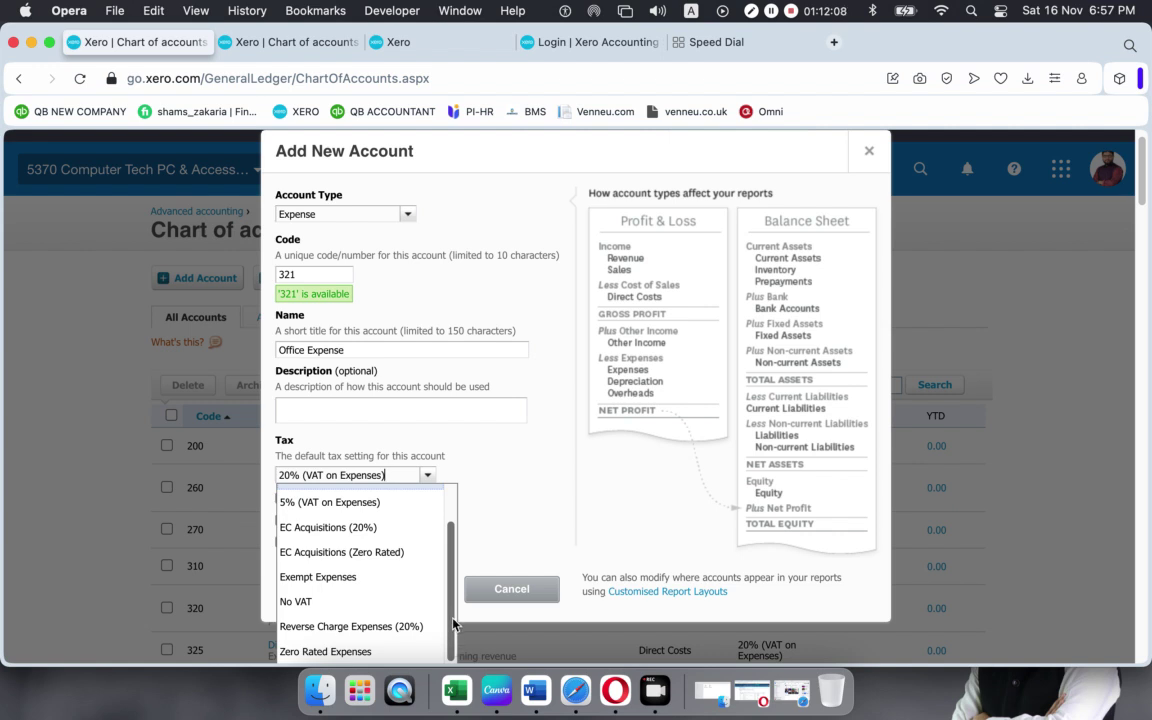
pyautogui.click(394, 652)
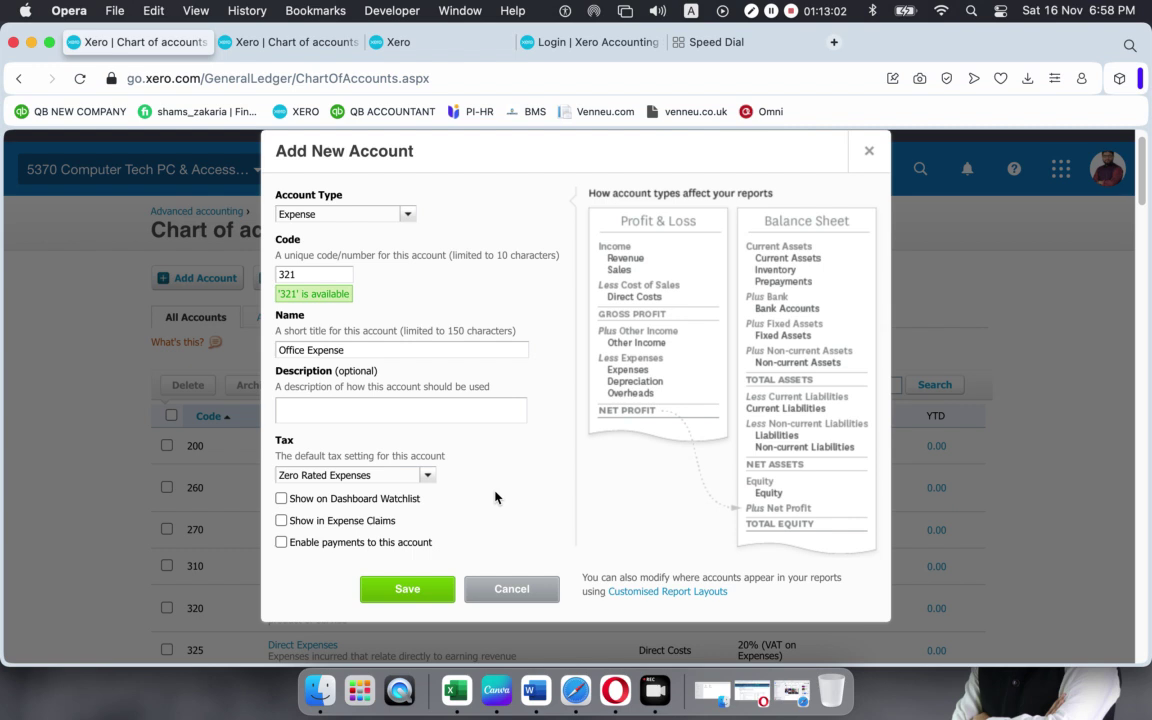
# - Enable Show on Dashboard Watchlist, leave expense claims and payments off, and save account 321
pyautogui.click(281, 500)
pyautogui.click(282, 521)
pyautogui.click(282, 543)
pyautogui.click(281, 542)
pyautogui.click(281, 520)
pyautogui.click(424, 591)
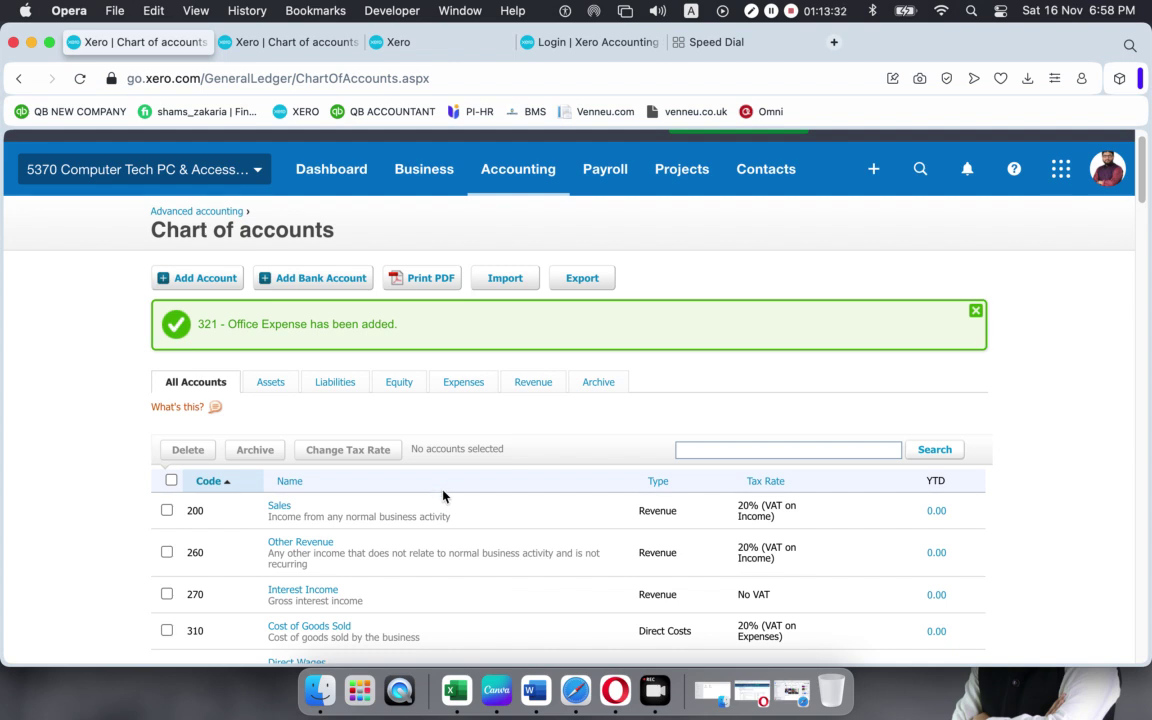
# - Filter the chart to Expenses and verify 321 Office Expense at Zero Rated Expenses is listed
pyautogui.scroll(-1, 409, 473)
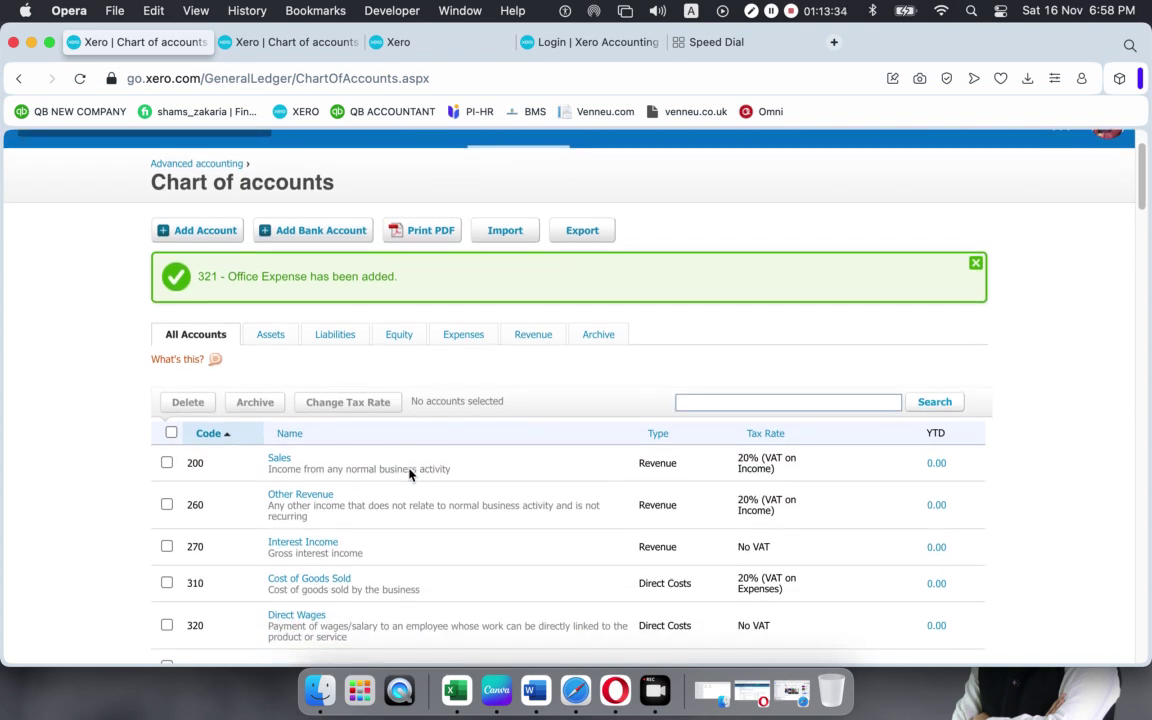
pyautogui.scroll(-1, 409, 473)
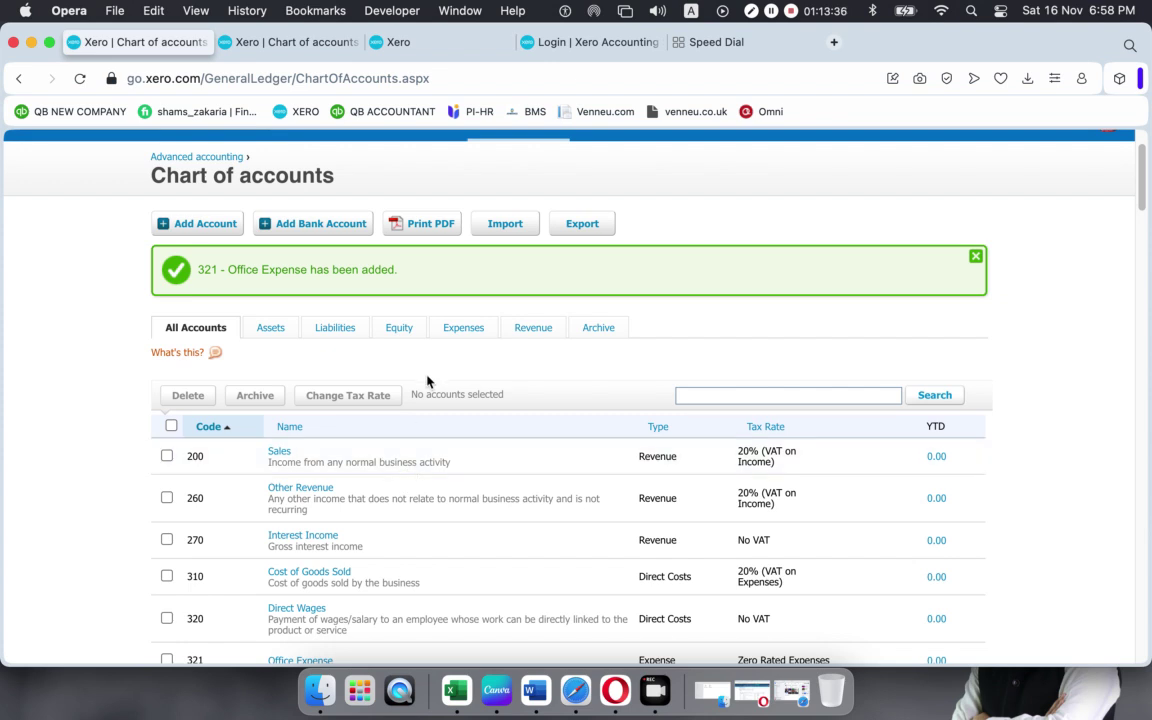
pyautogui.click(463, 328)
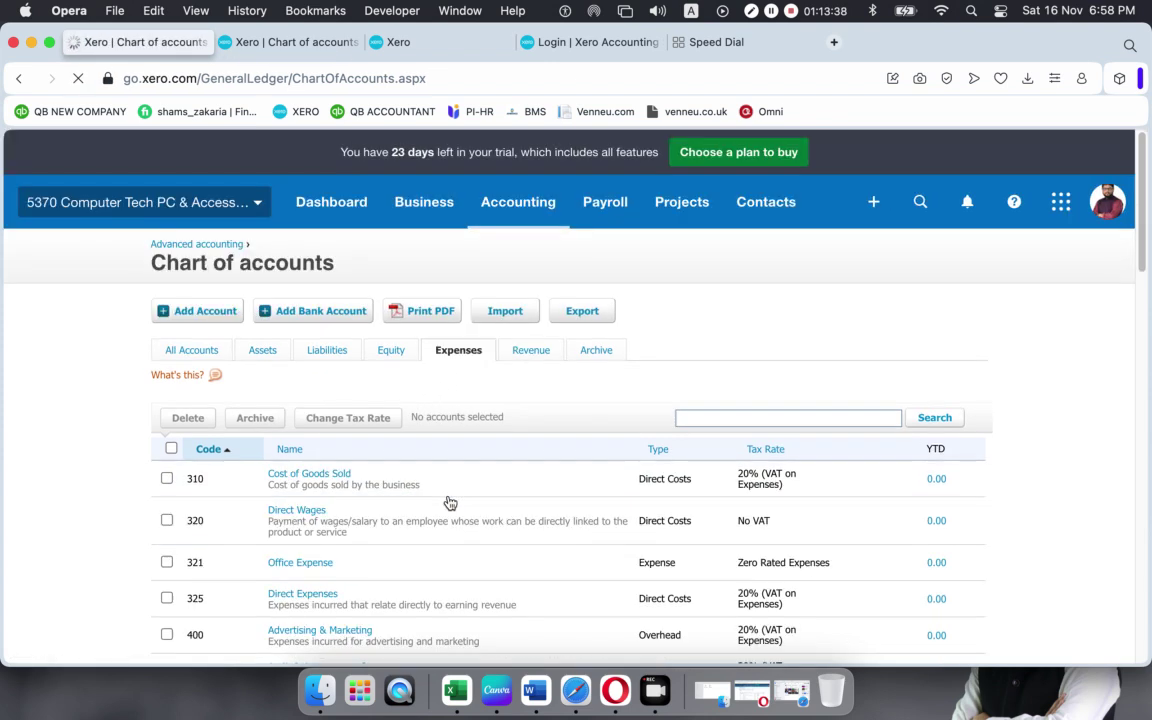
pyautogui.scroll(-1, 431, 507)
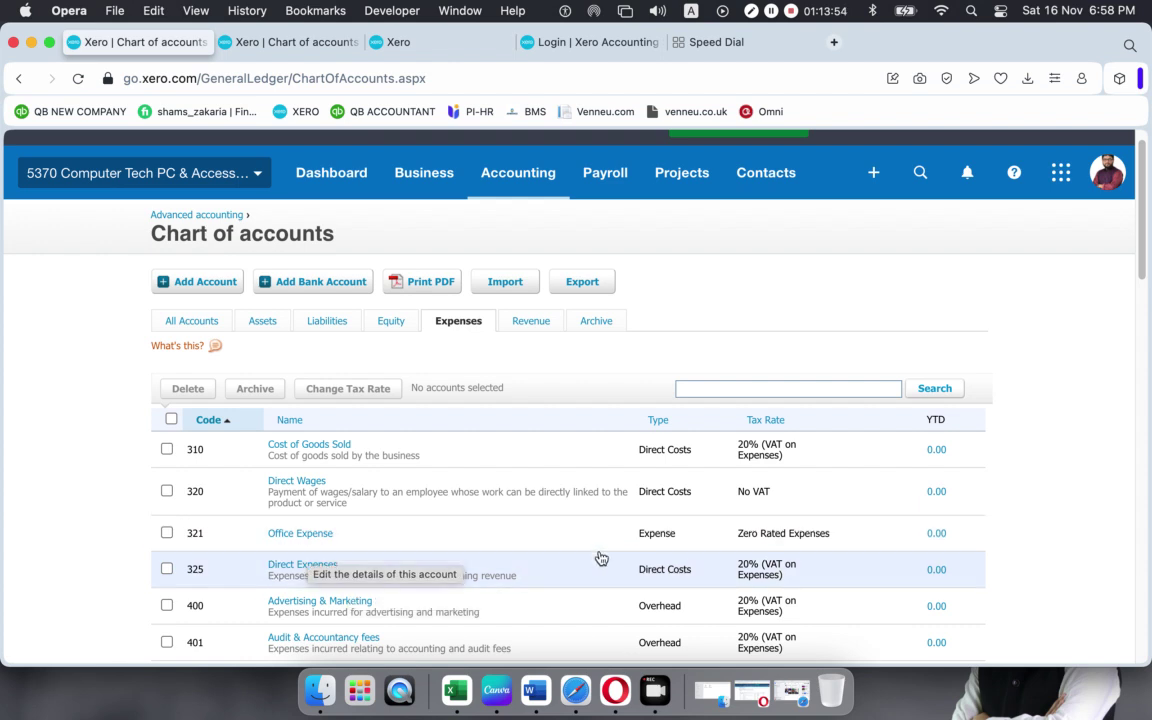
pyautogui.scroll(-15, 576, 558)
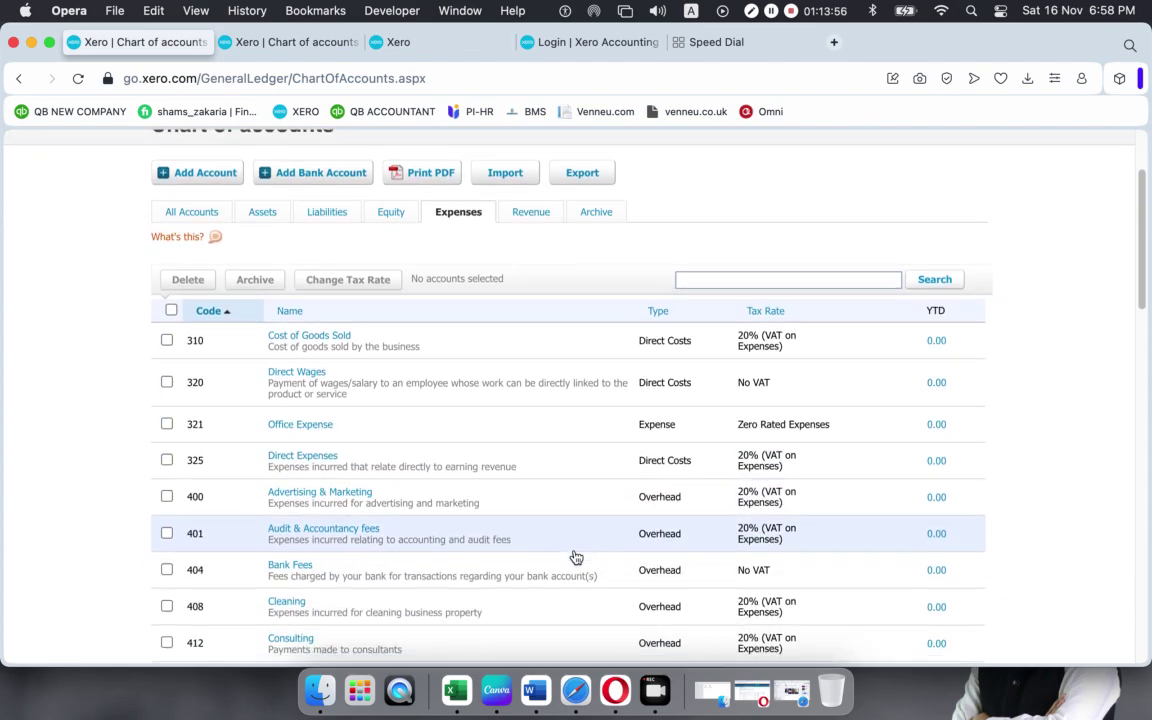
pyautogui.scroll(-5, 576, 555)
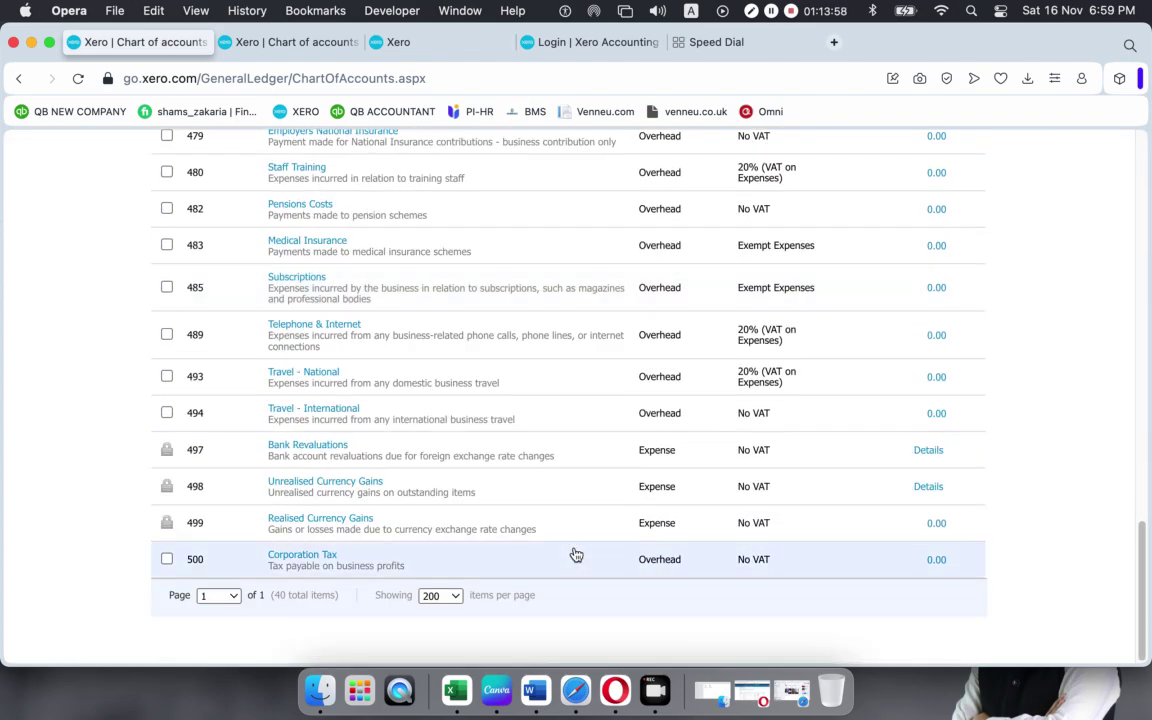
pyautogui.scroll(20, 575, 556)
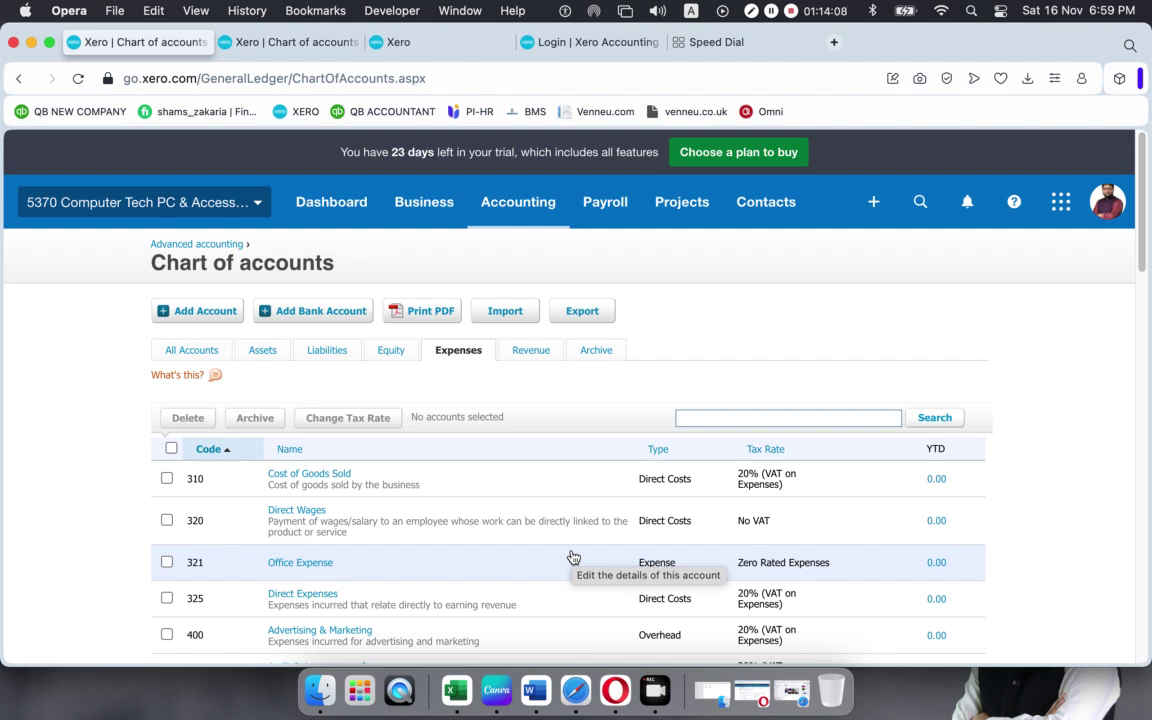
pyautogui.click(292, 42)
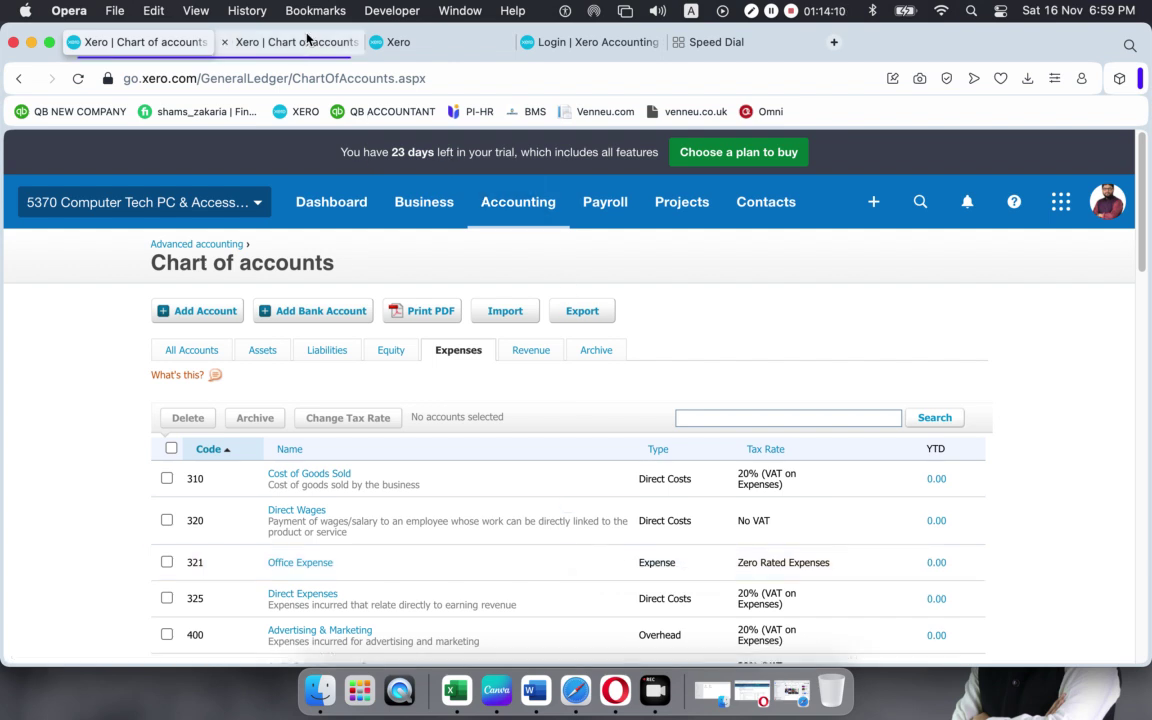
# - Open the Xero dashboard and find Office Expense (321) at 0.00 in the Account watchlist
pyautogui.click(290, 198)
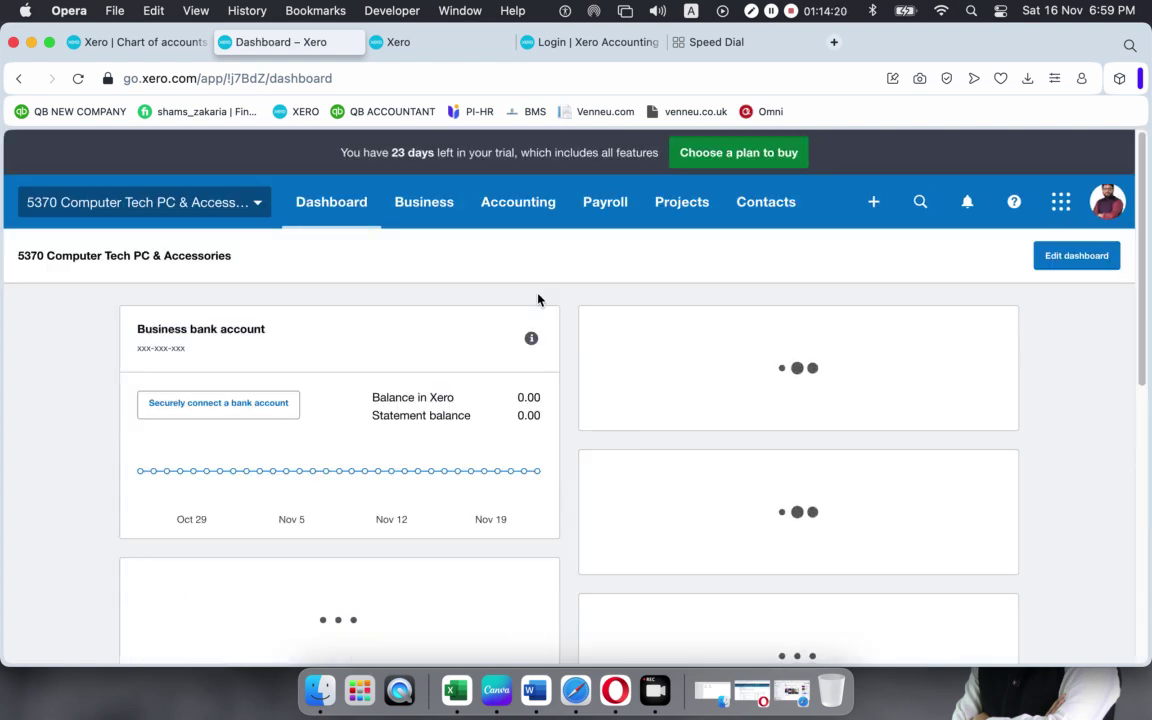
pyautogui.scroll(-1, 538, 299)
pyautogui.scroll(-10, 538, 299)
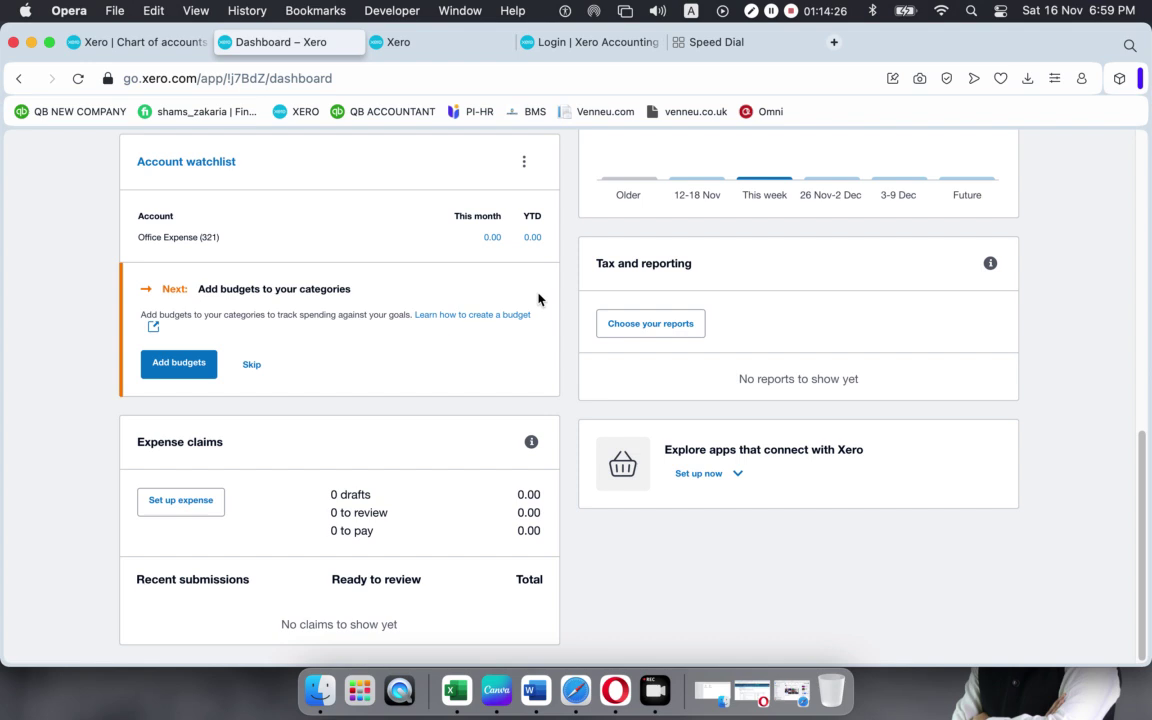
pyautogui.scroll(3, 538, 299)
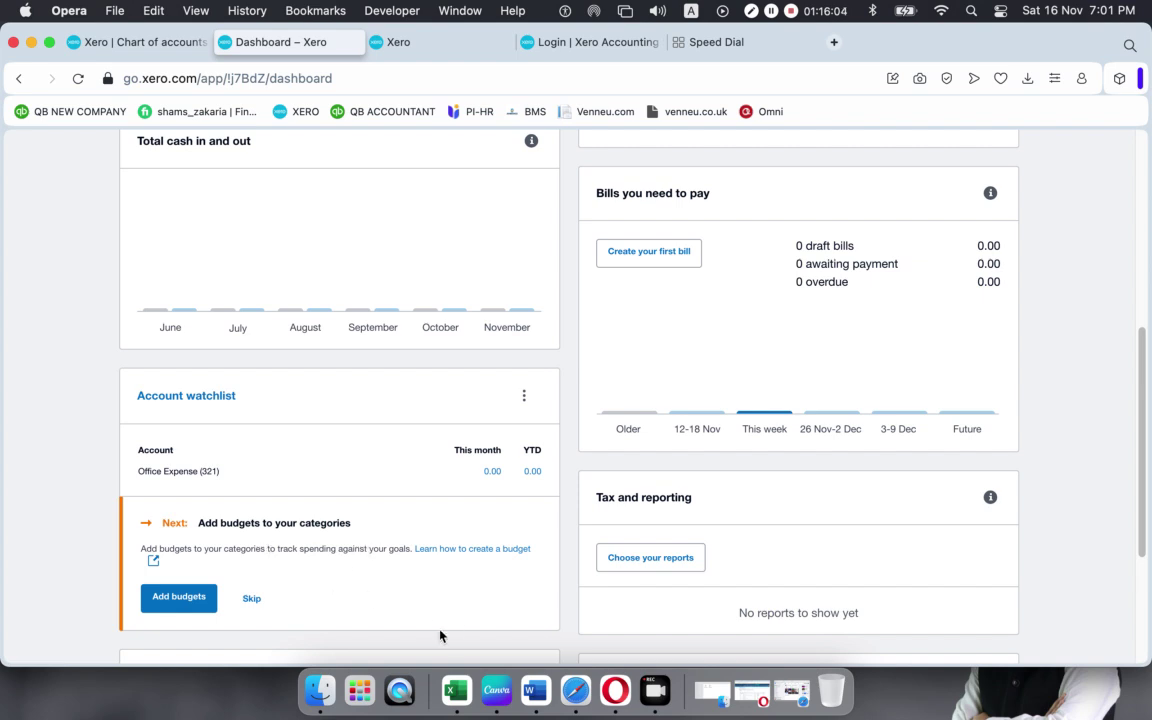
# - Select Interest Expense in the Word Expenses list, then bring Safari to the front
pyautogui.click(548, 690)
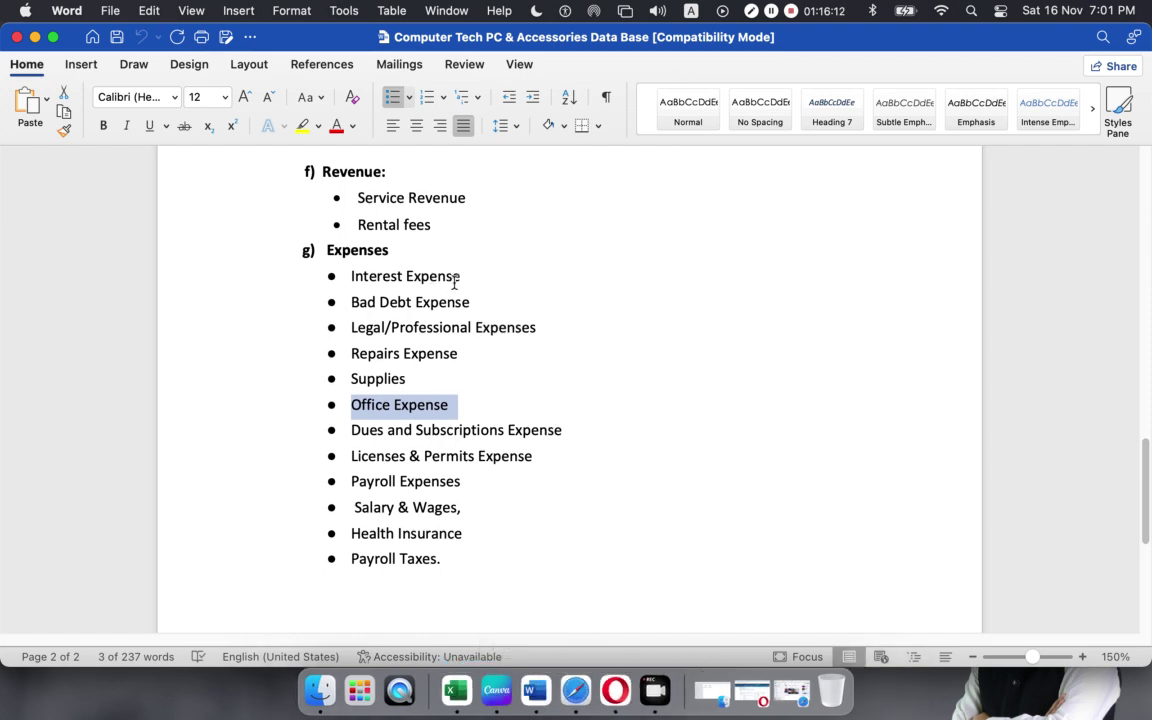
pyautogui.moveTo(462, 276); pyautogui.dragTo(371, 274)
pyautogui.press('super+c')
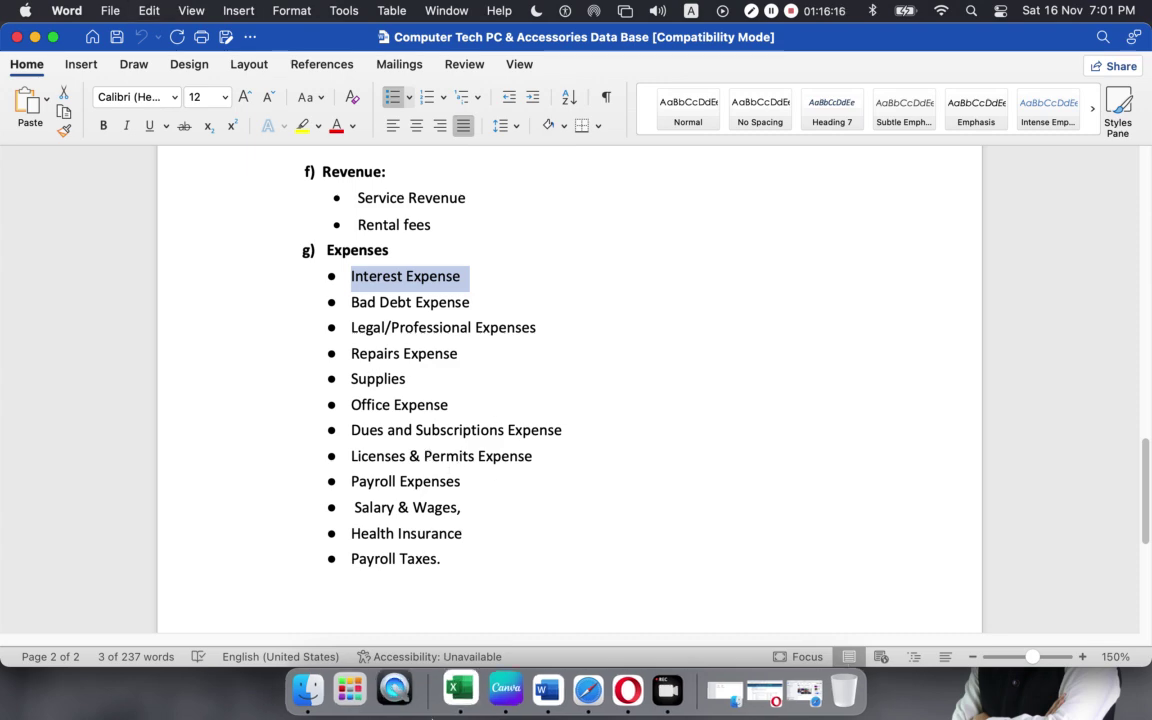
pyautogui.click(565, 688)
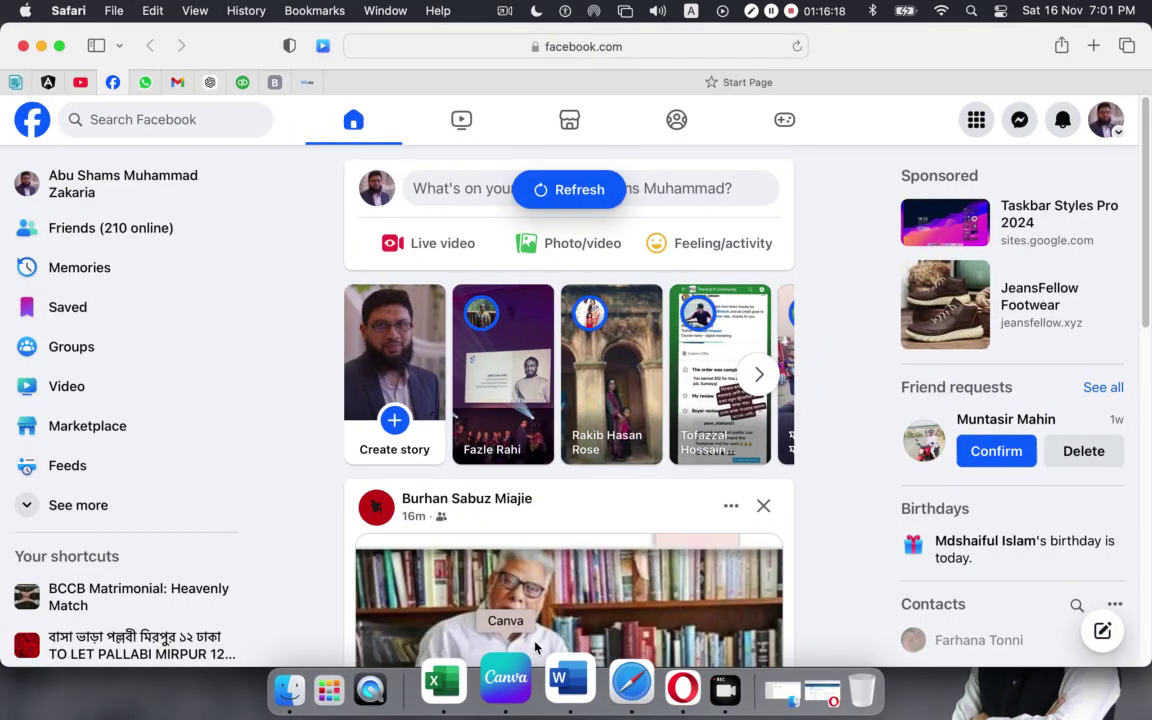
# - Paste 'Interest Expense' into Safari's search bar, clean up the text, and run the Google search
pyautogui.click(824, 84)
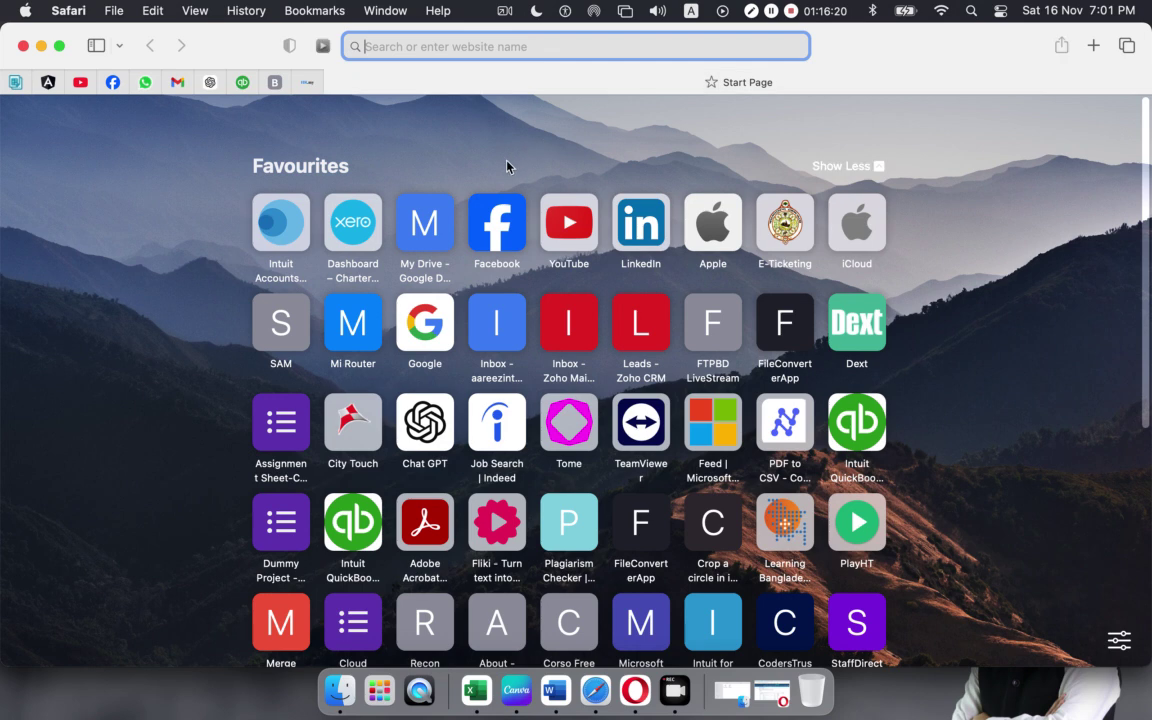
pyautogui.press('super+v')
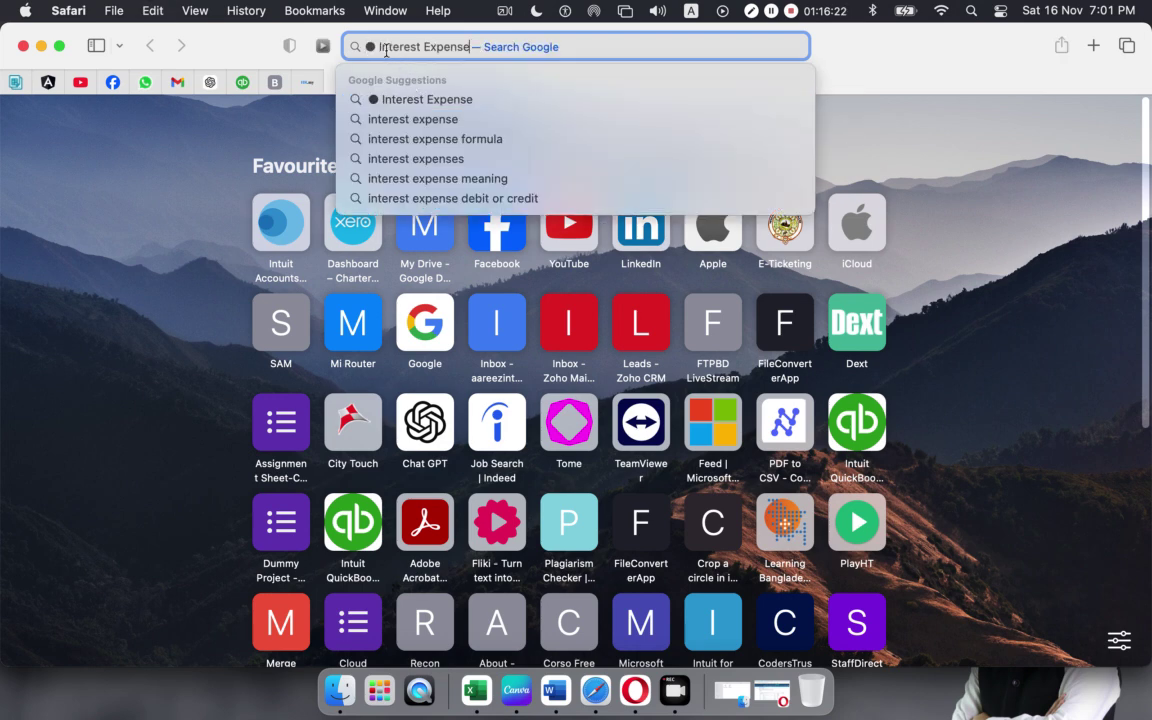
pyautogui.press('Left')
pyautogui.press('BackSpace')
pyautogui.press('BackSpace')
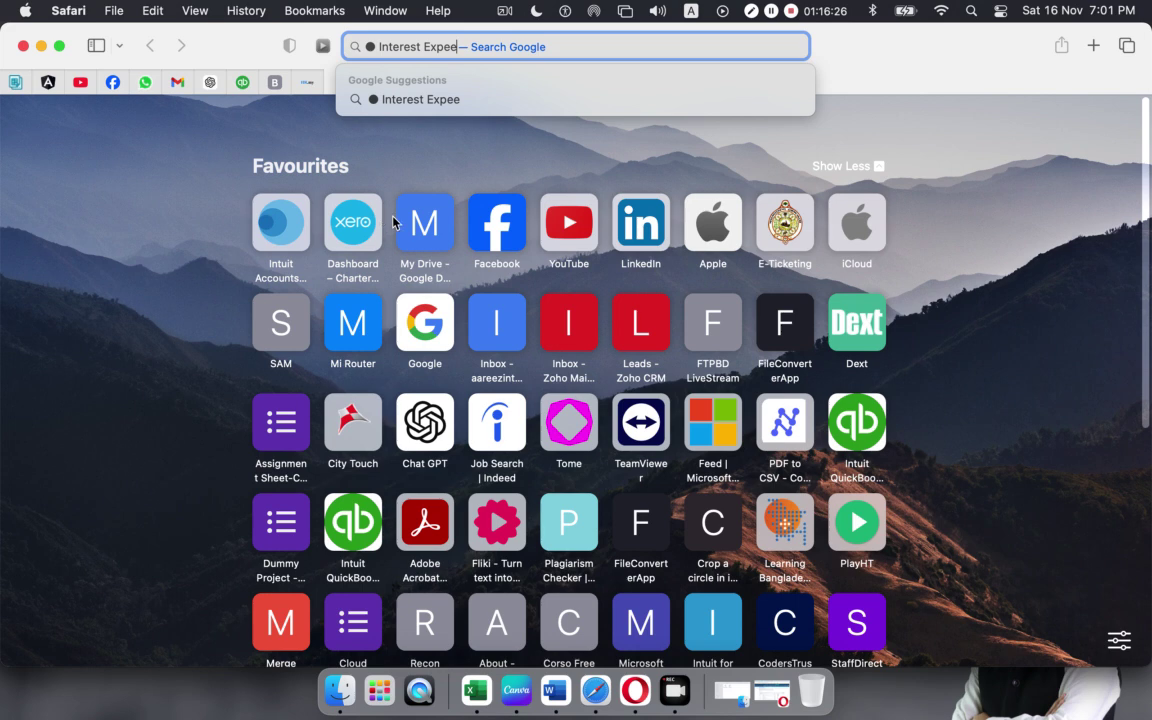
pyautogui.click(200, 180)
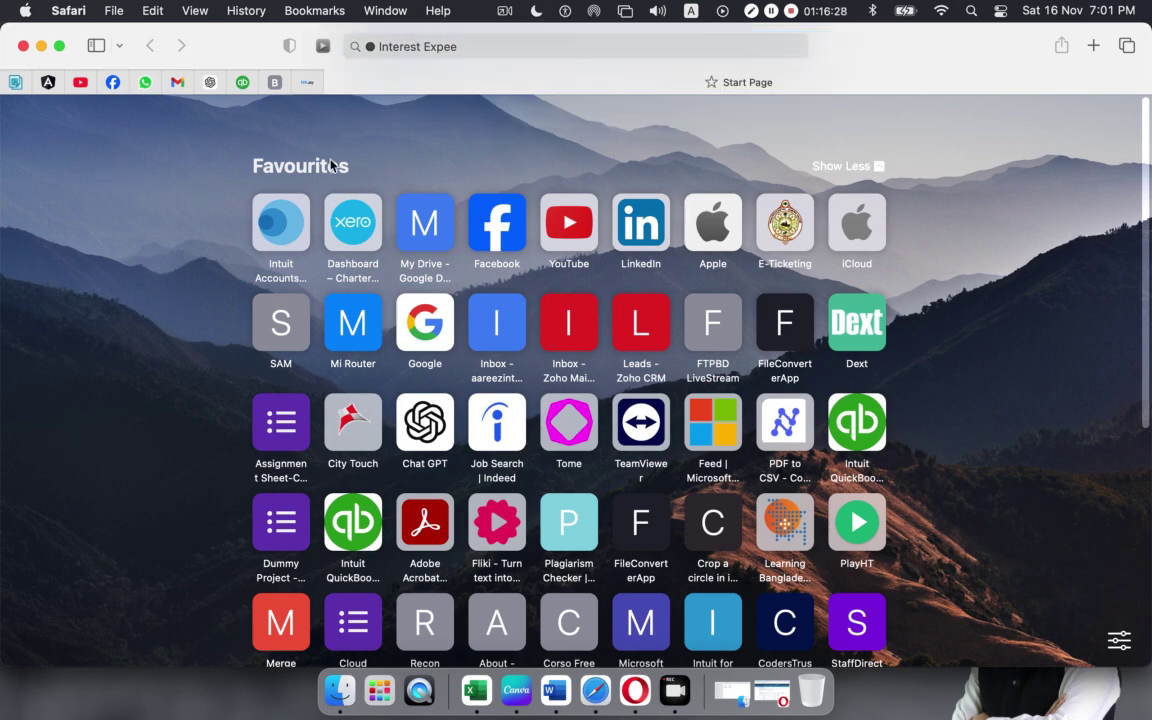
pyautogui.click(460, 47)
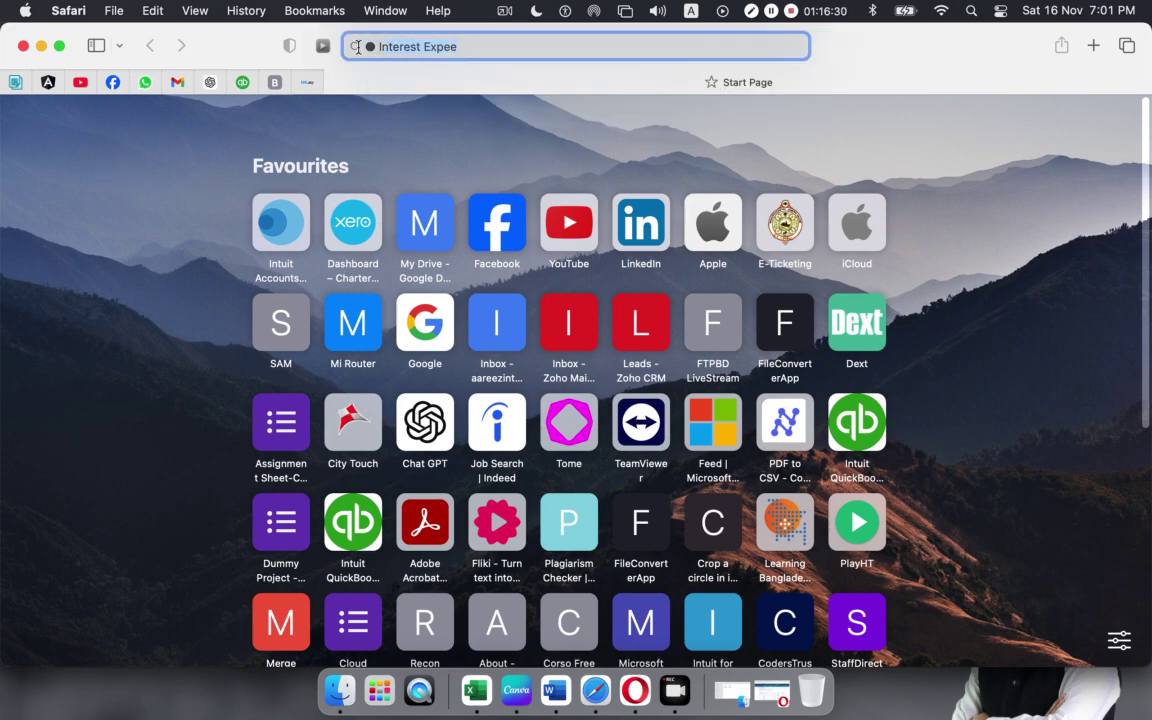
pyautogui.press('BackSpace')
pyautogui.write('● Interest Expense')
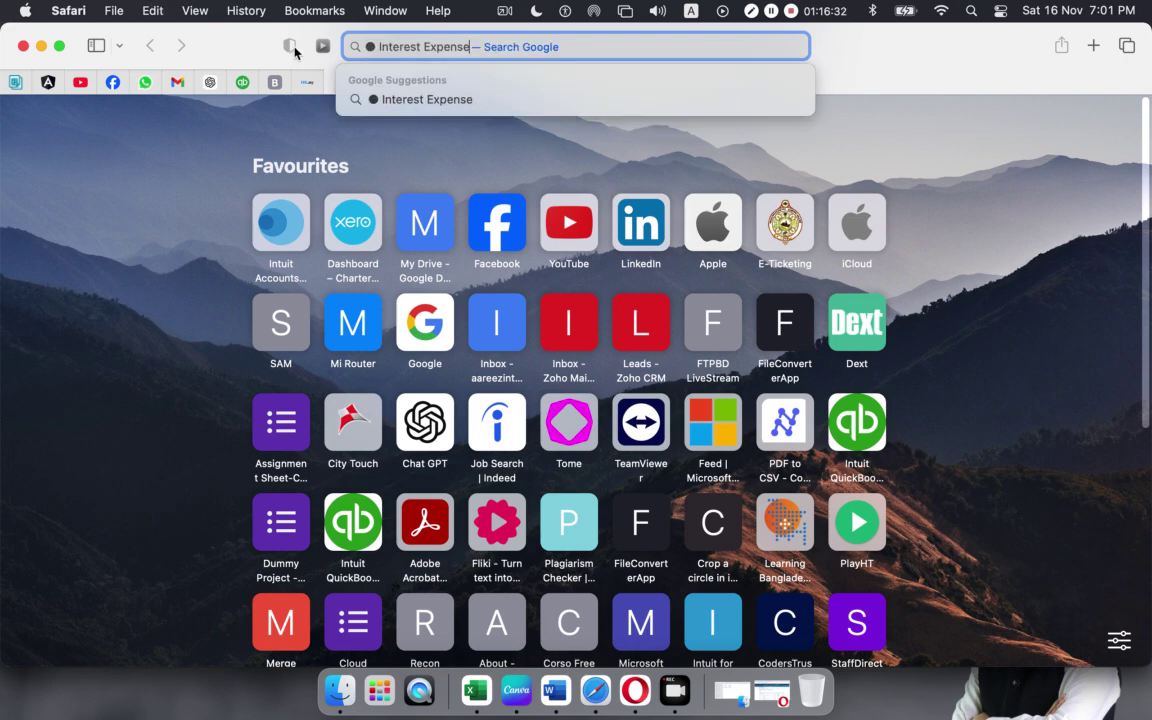
pyautogui.click(378, 47)
pyautogui.press('BackSpace')
pyautogui.press('BackSpace')
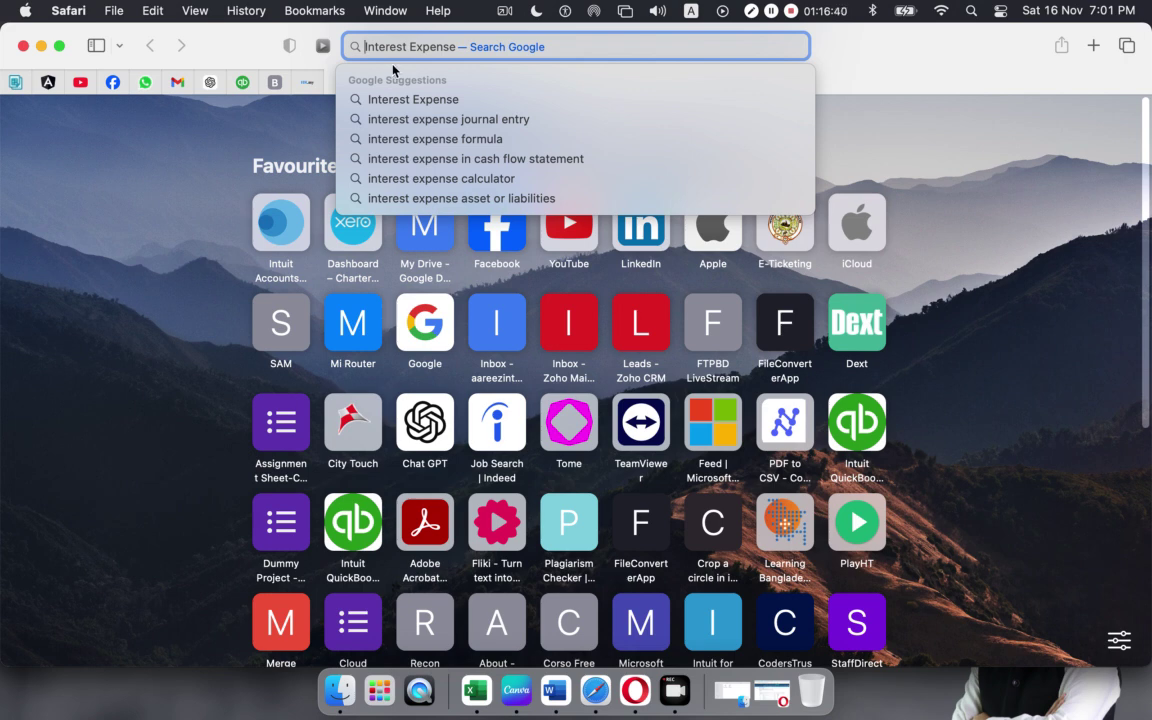
pyautogui.click(408, 100)
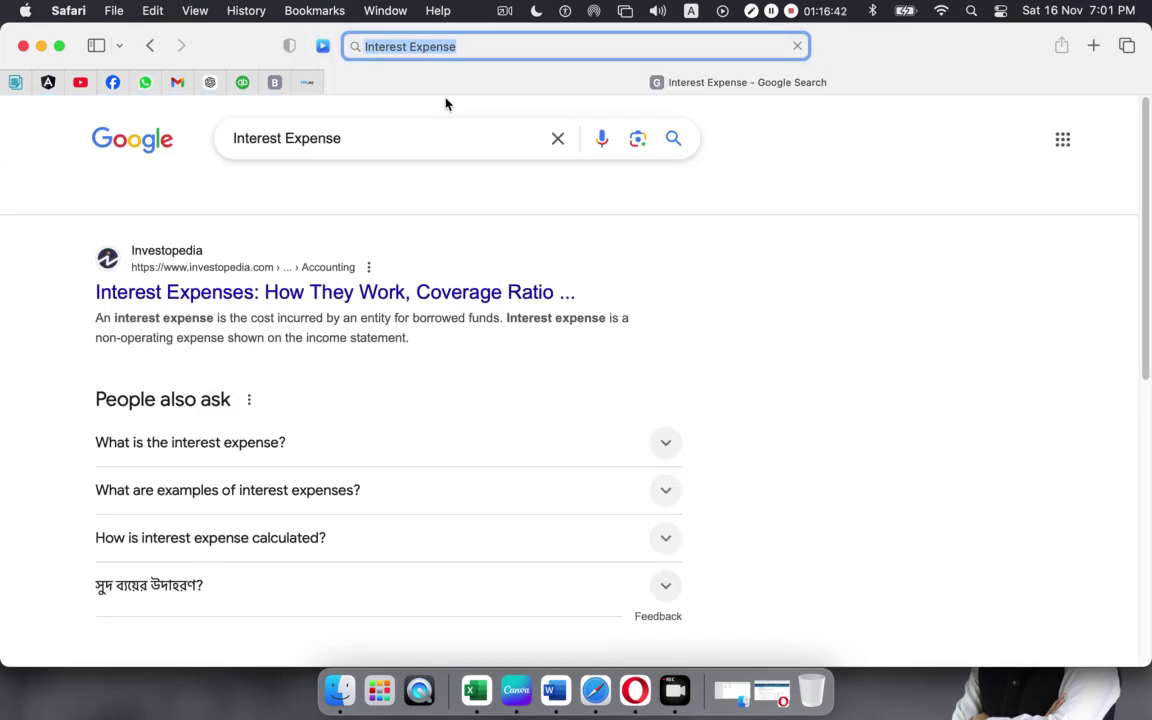
# - Scroll the Google results down to the IRS Topic no. 505 result
pyautogui.scroll(-3, 417, 191)
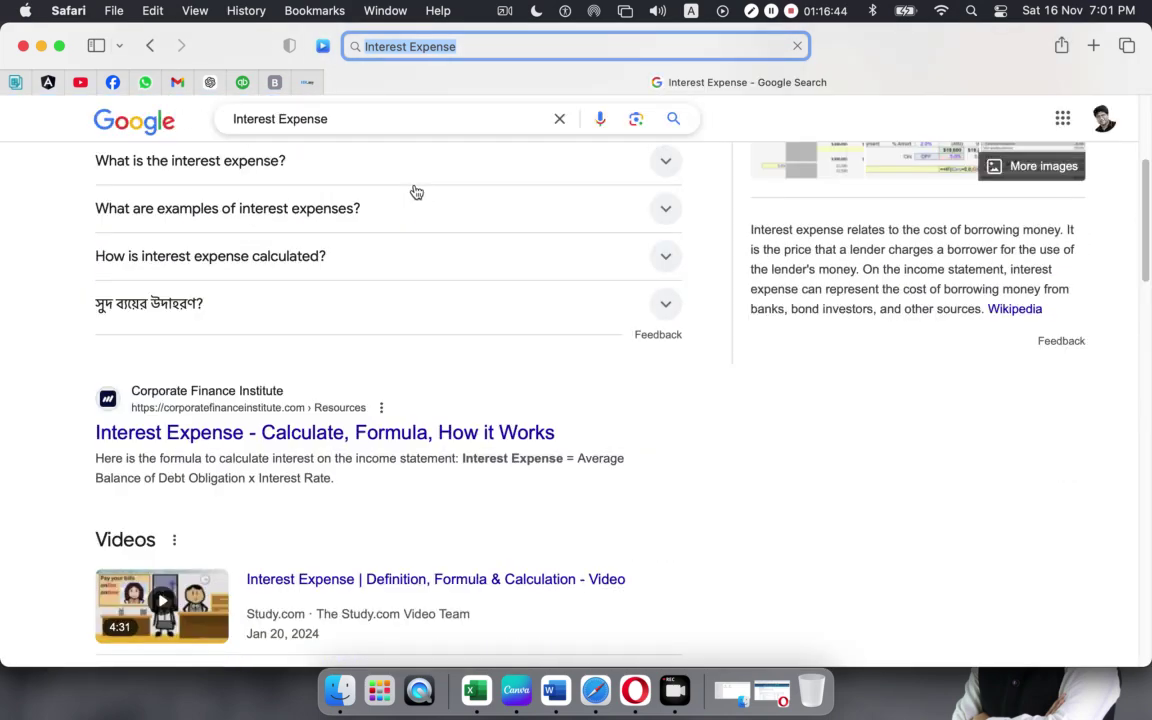
pyautogui.scroll(-1, 410, 198)
pyautogui.scroll(3, 420, 220)
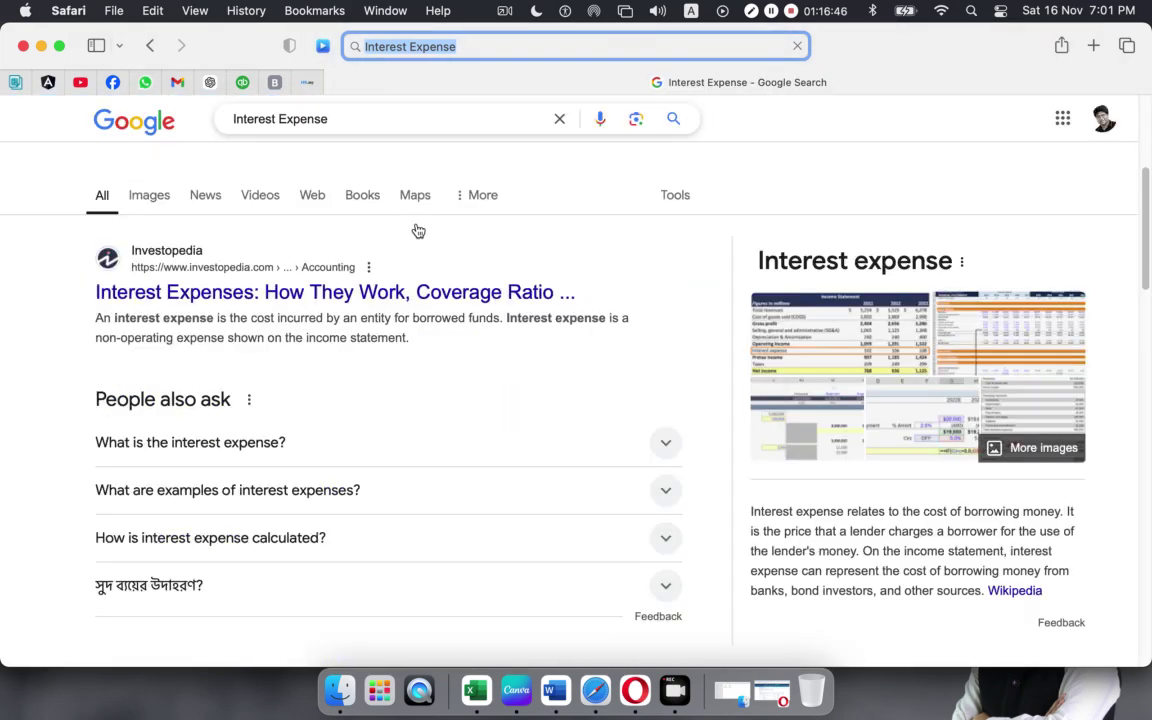
pyautogui.scroll(-10, 410, 239)
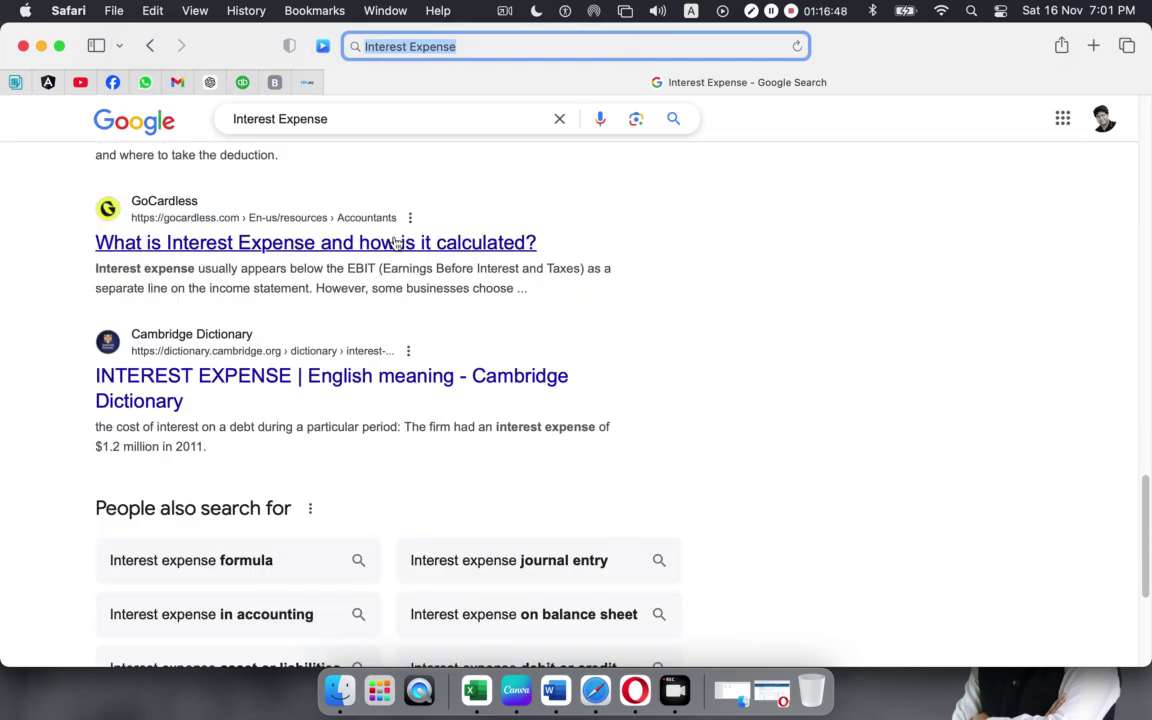
pyautogui.scroll(2, 395, 245)
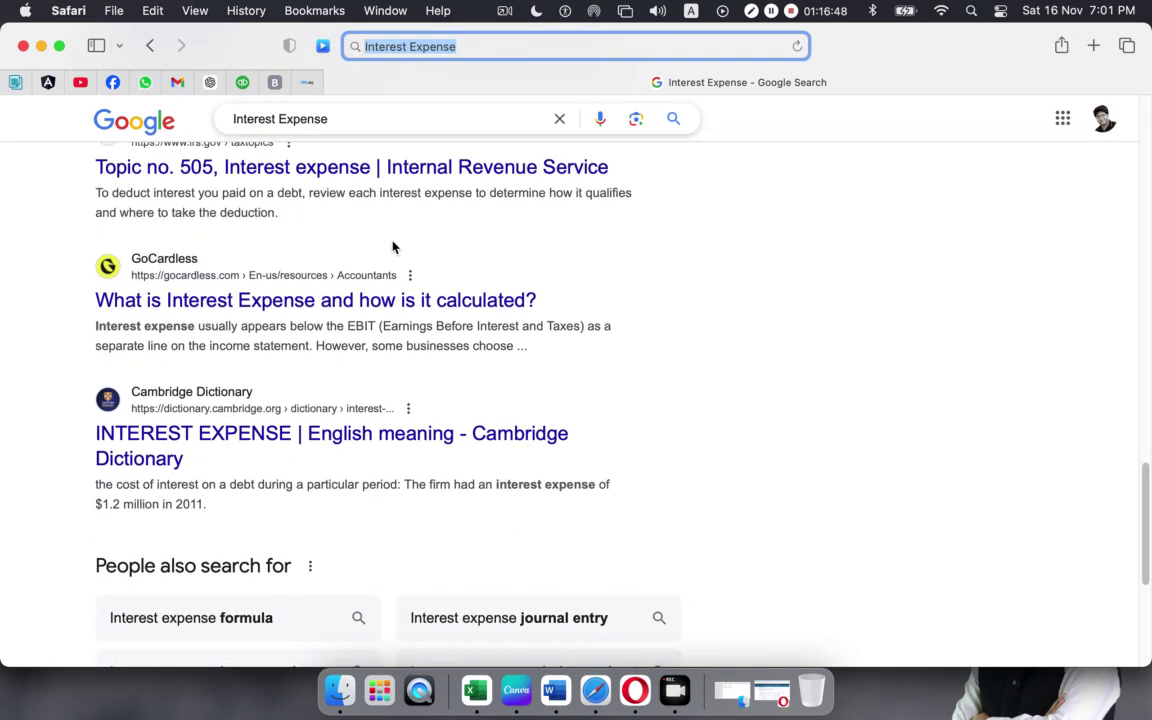
# - Read the IRS Topic no. 505 Interest expense page, then minimize Safari
pyautogui.click(342, 175)
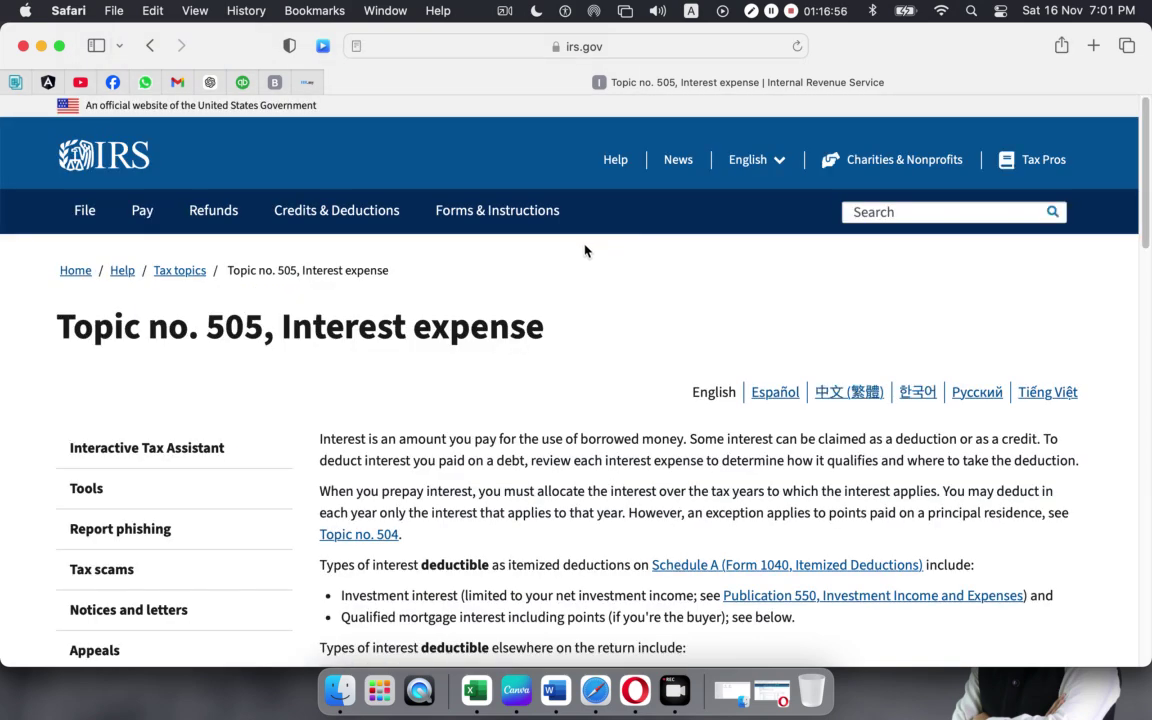
pyautogui.scroll(-1, 548, 255)
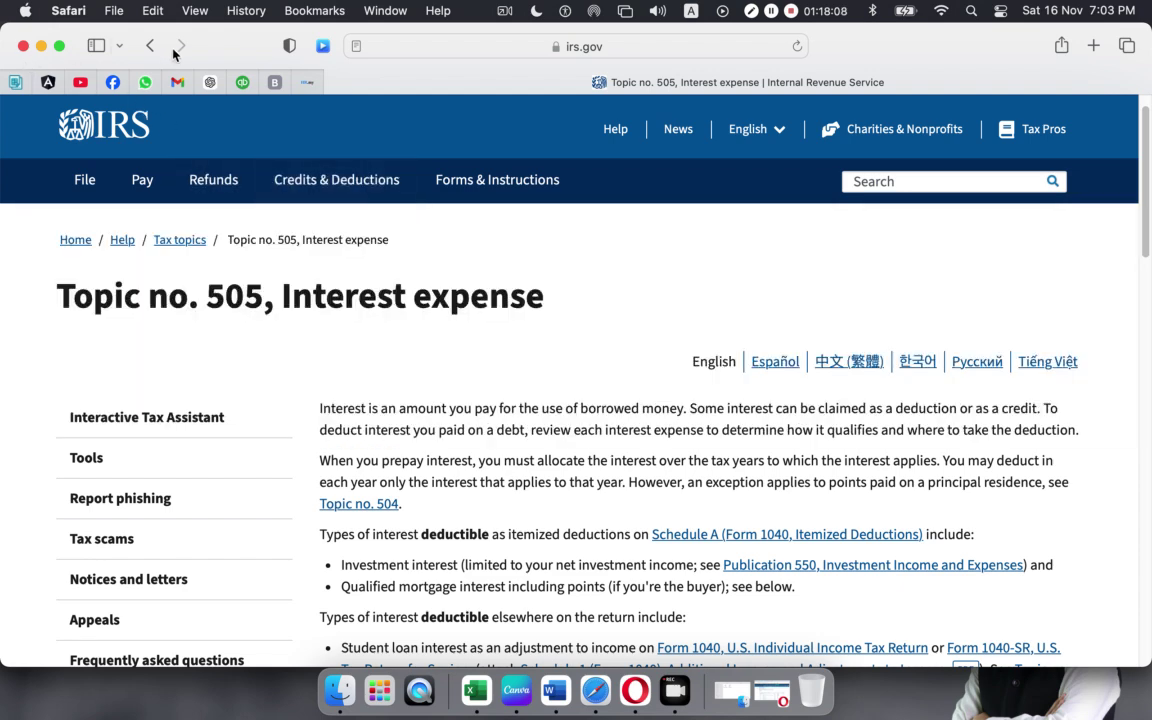
pyautogui.click(42, 45)
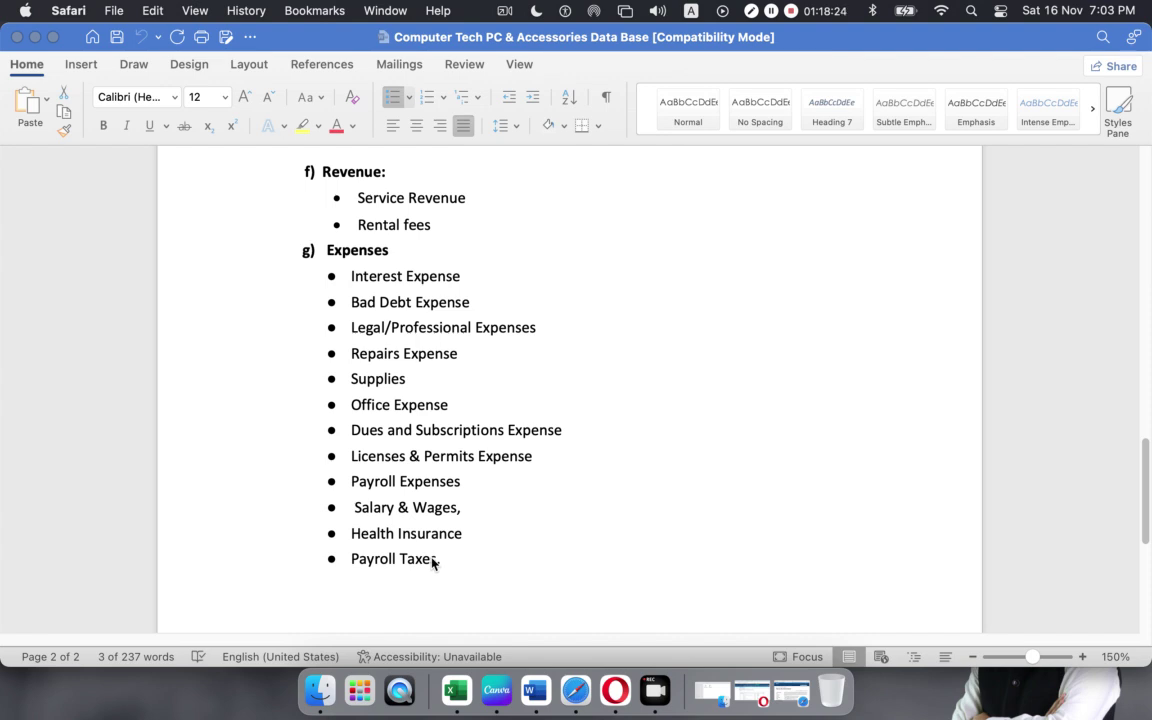
# - Add a closing period after Payroll Taxes and glance at the Xero dashboard
pyautogui.write('.')
pyautogui.click(615, 690)
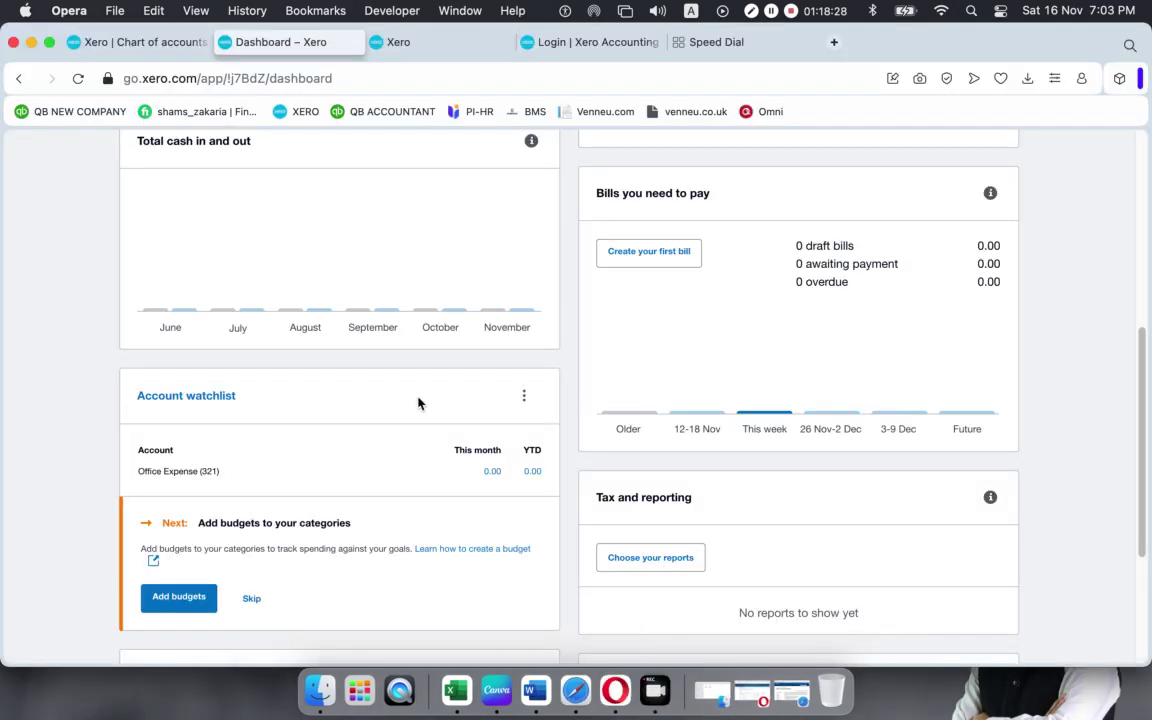
pyautogui.scroll(10, 429, 430)
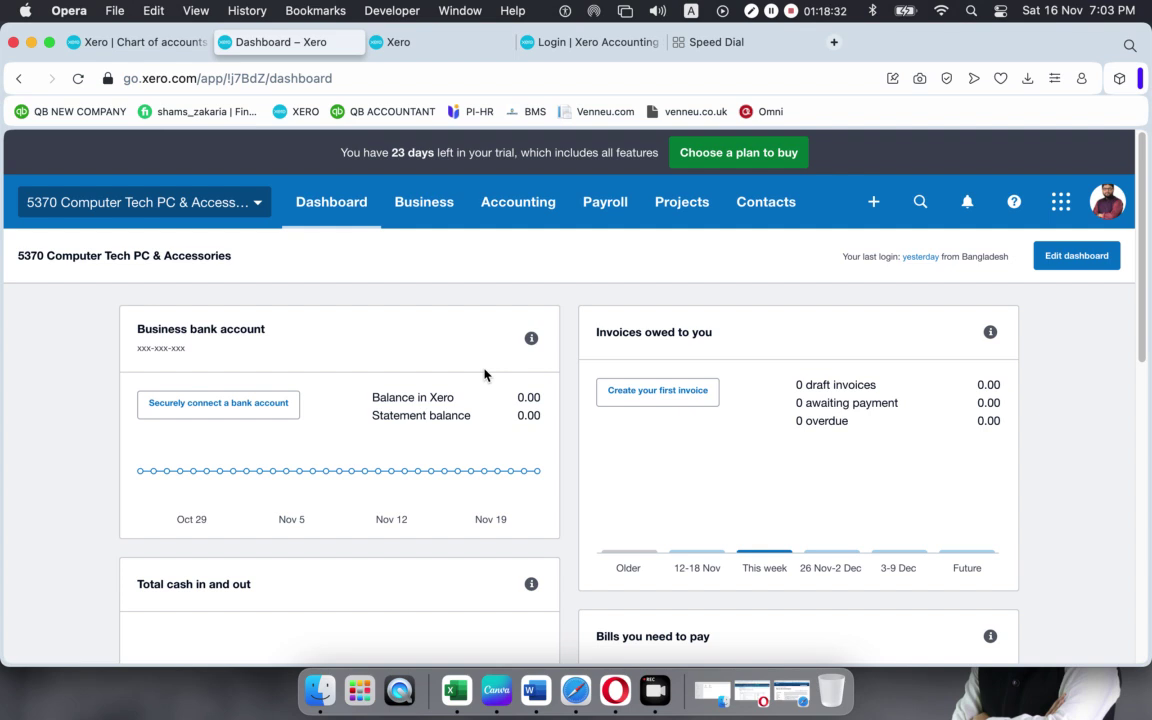
# - Back in Word, select the Service Revenue/Rental fees and Unearned Revenues/Income Tax Payable lines
pyautogui.click(535, 690)
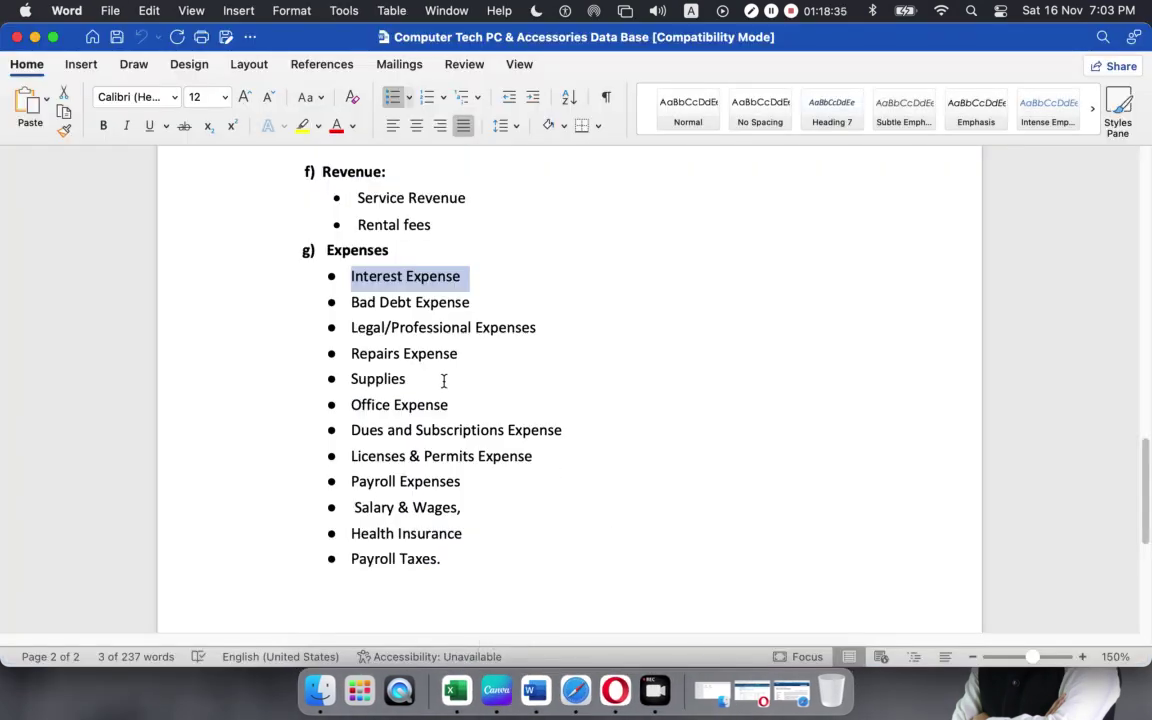
pyautogui.click(352, 276)
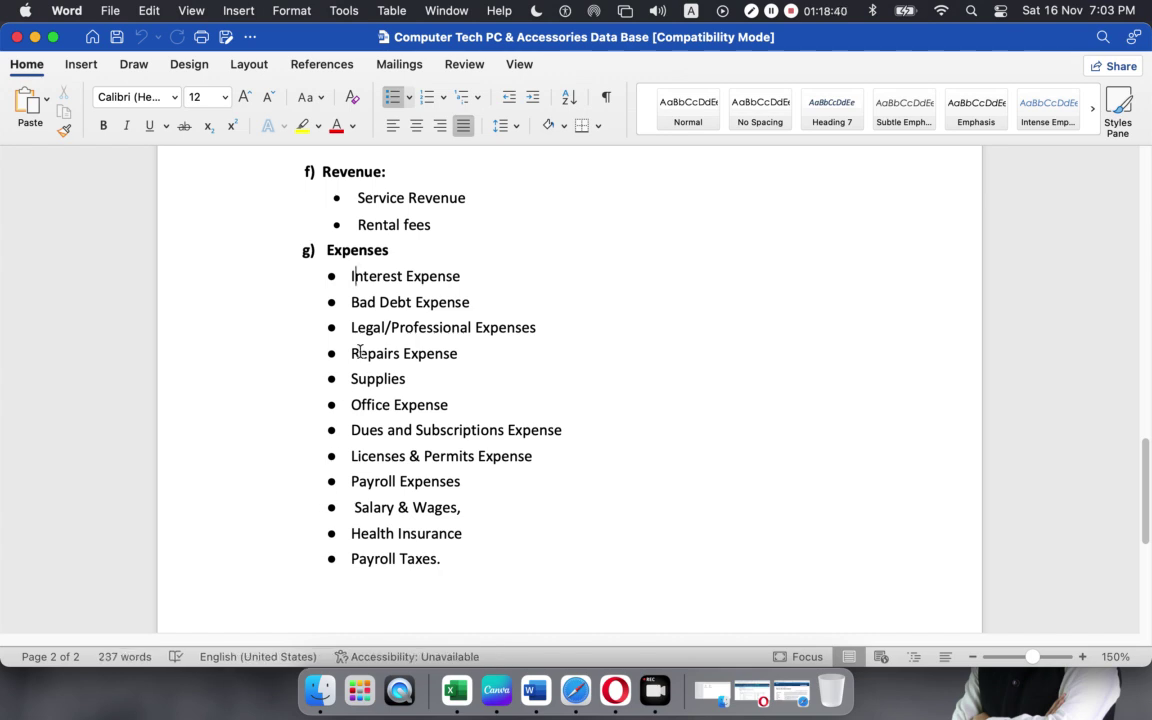
pyautogui.scroll(-1, 360, 350)
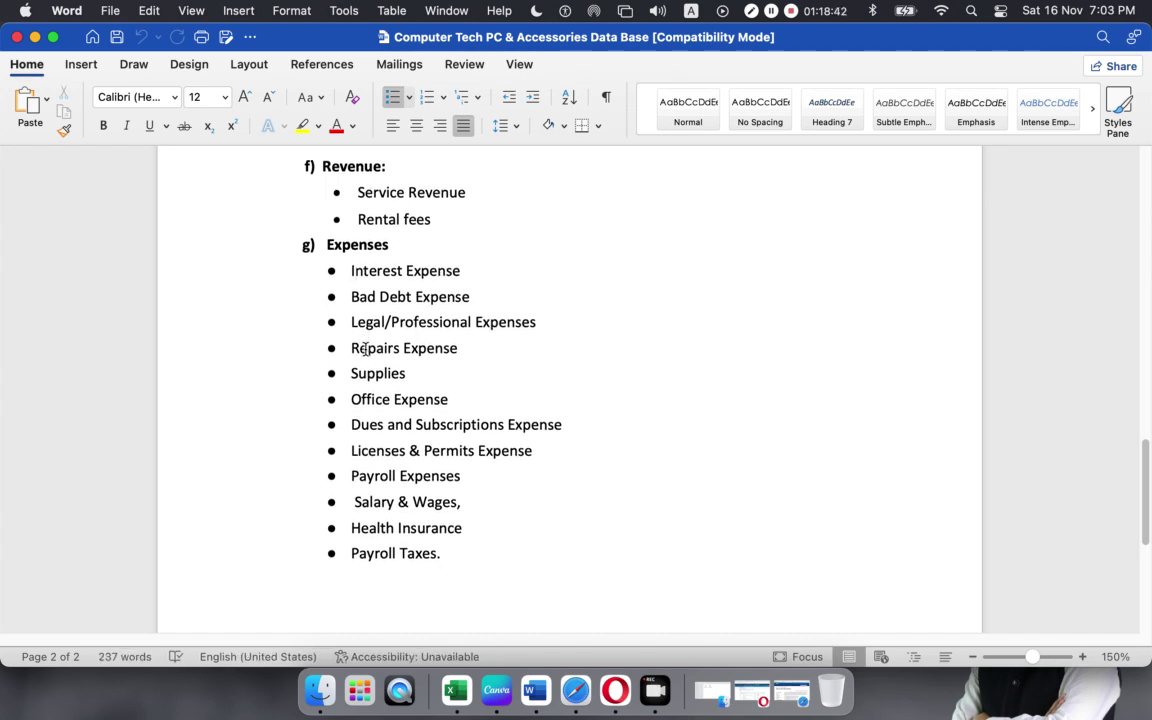
pyautogui.moveTo(355, 193); pyautogui.dragTo(484, 220)
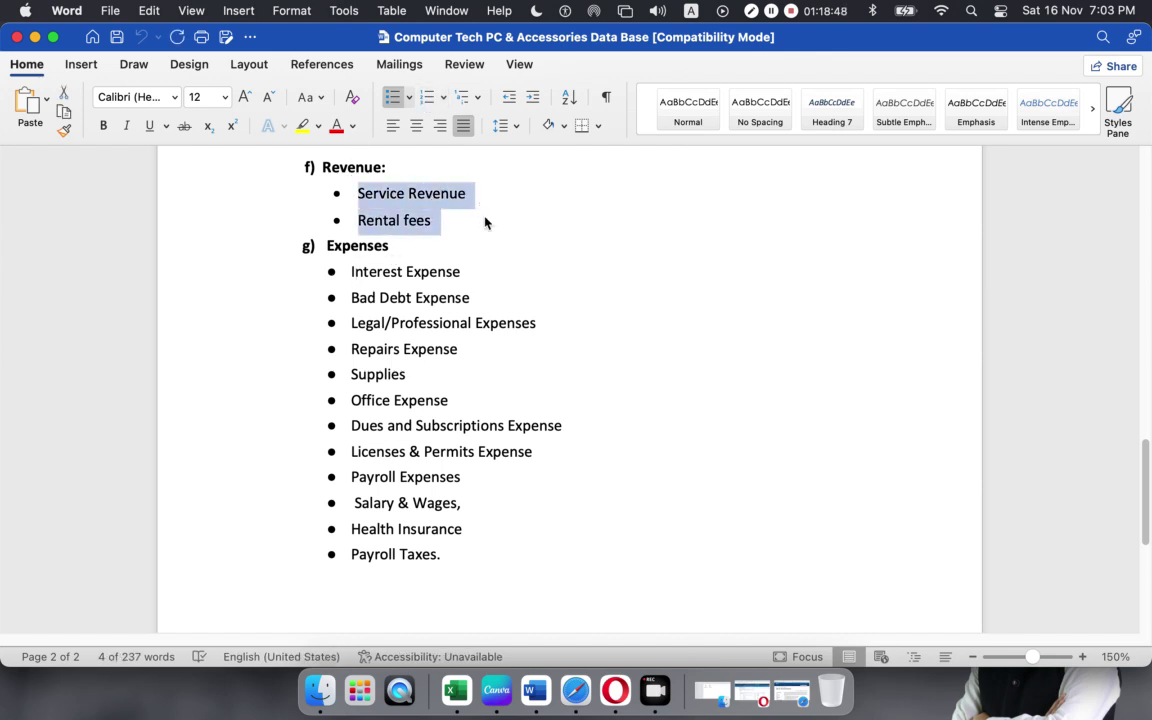
pyautogui.scroll(5, 481, 247)
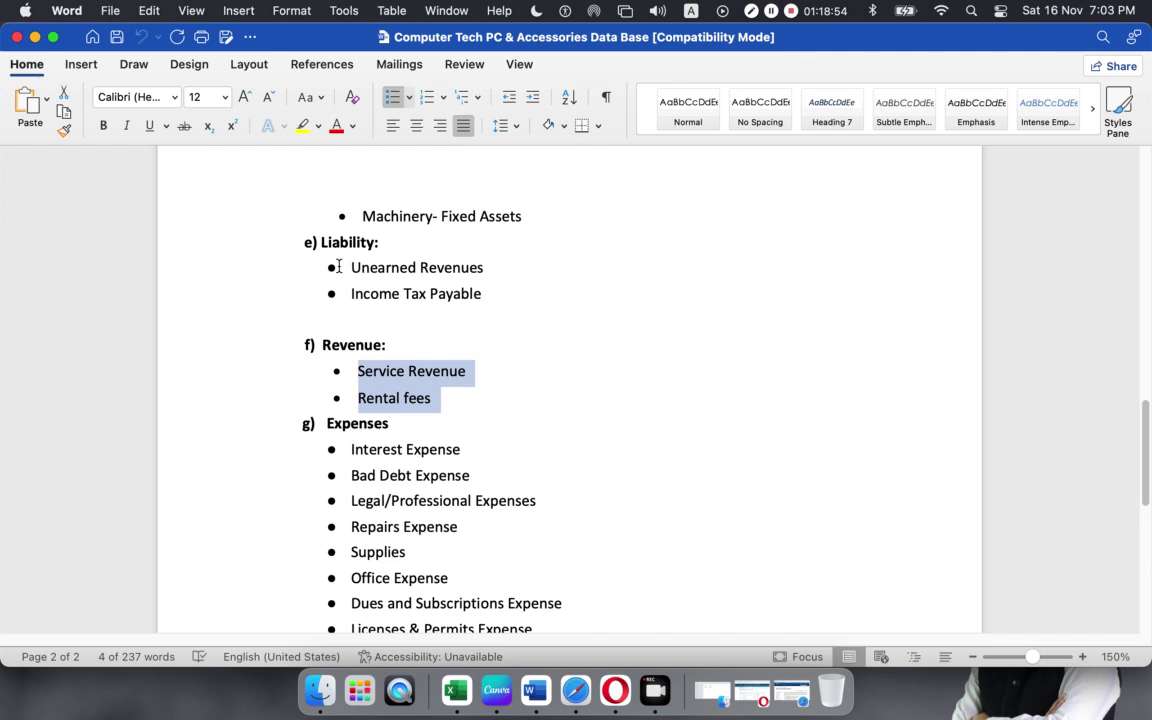
pyautogui.moveTo(339, 267); pyautogui.dragTo(470, 296)
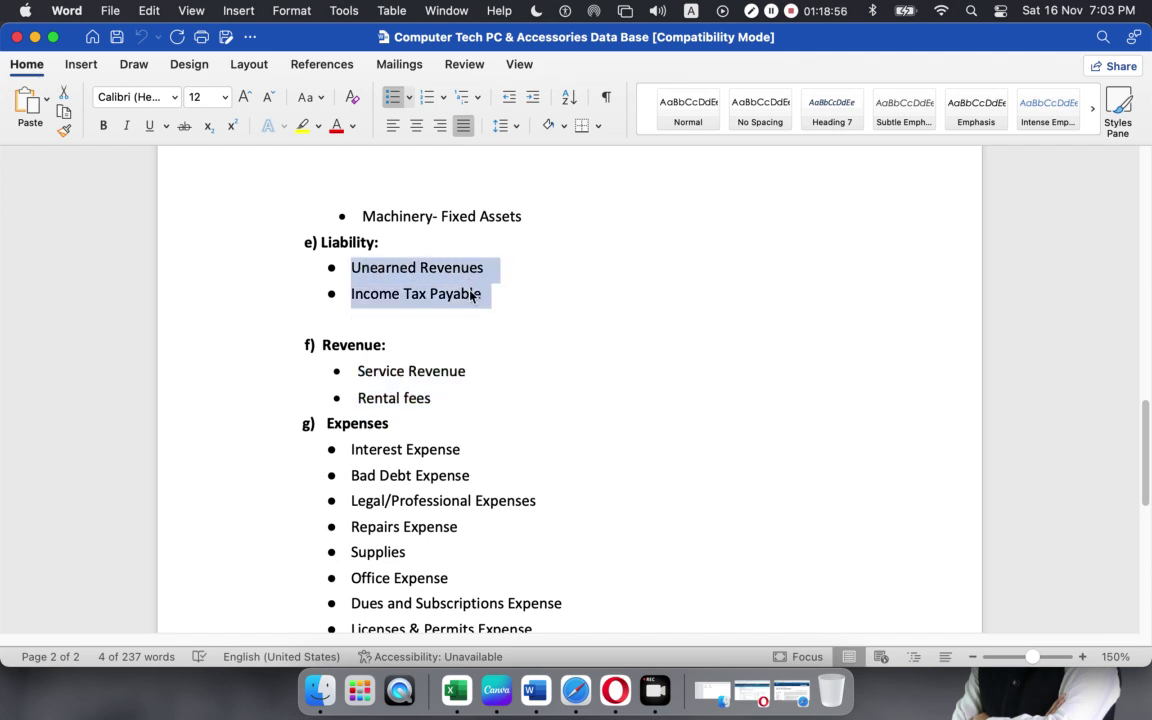
pyautogui.scroll(3, 470, 296)
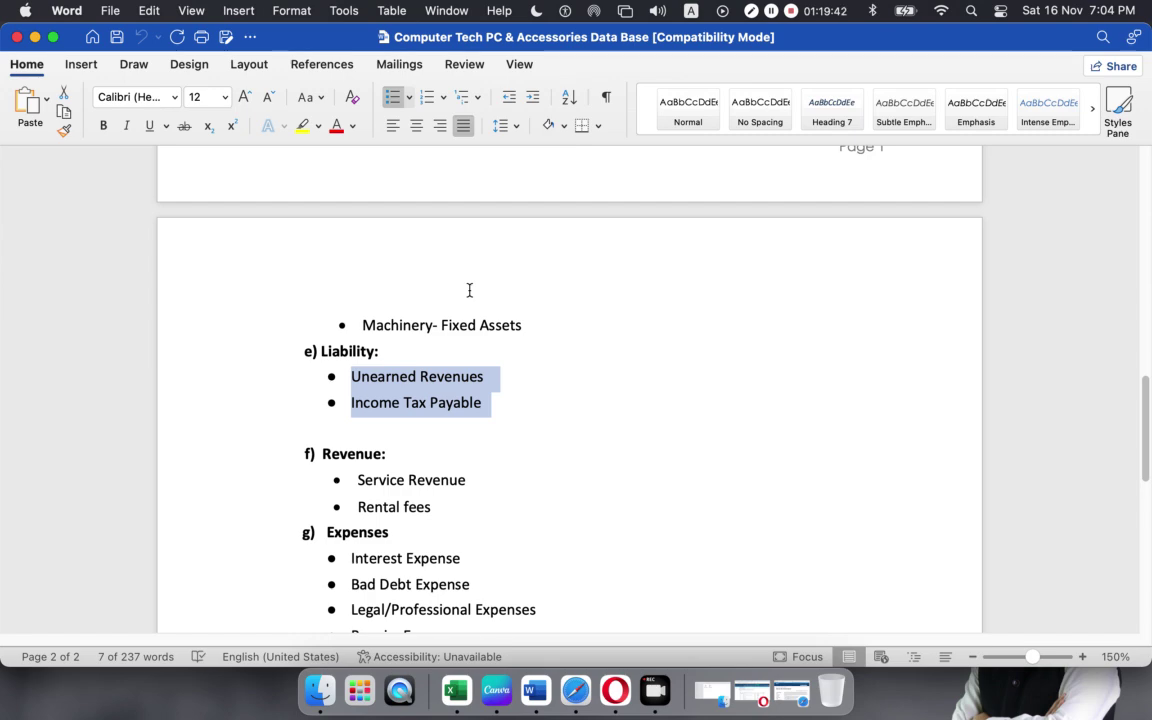
# - Review the Q-2 Charts of Accounts notes in Word, then bring the Xero dashboard forward
pyautogui.scroll(10, 469, 290)
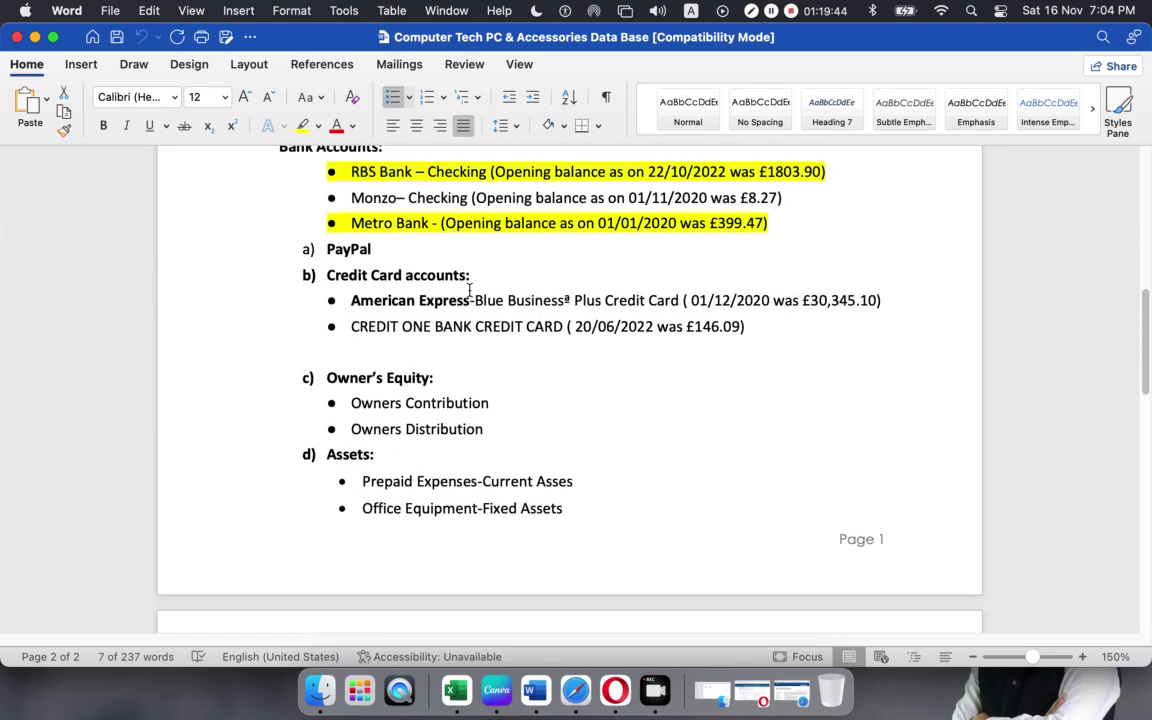
pyautogui.scroll(-2, 469, 290)
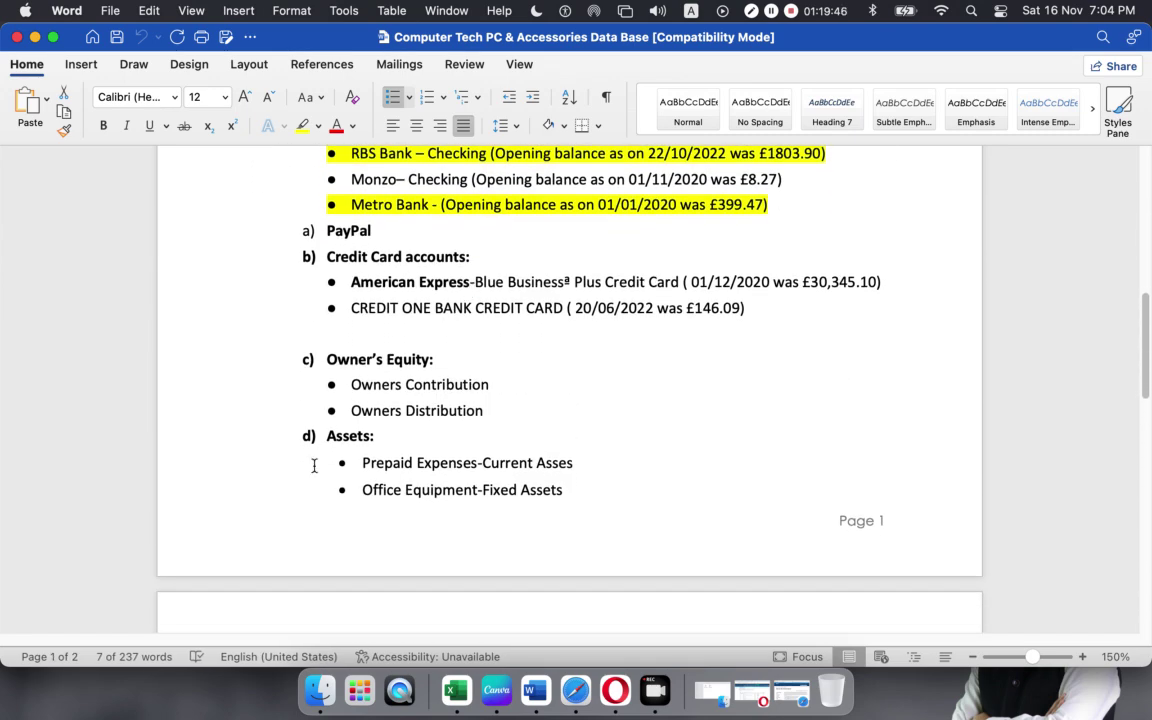
pyautogui.scroll(2, 342, 405)
pyautogui.scroll(3, 342, 405)
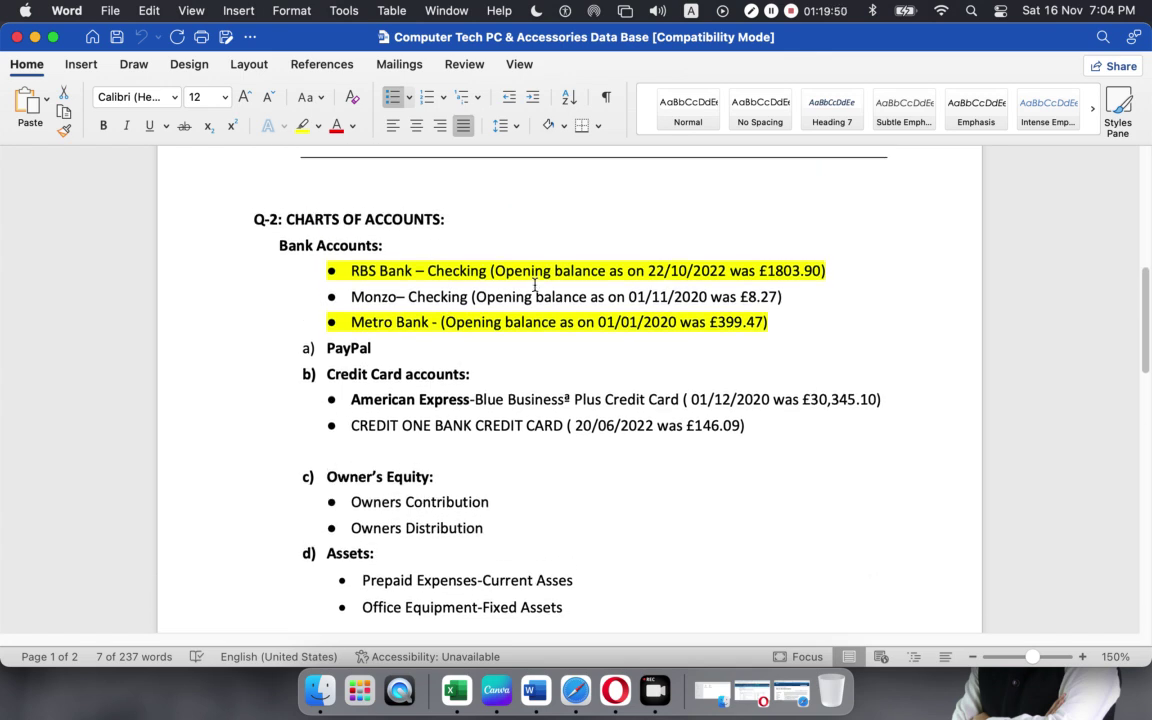
pyautogui.scroll(-5, 490, 510)
pyautogui.scroll(-10, 490, 512)
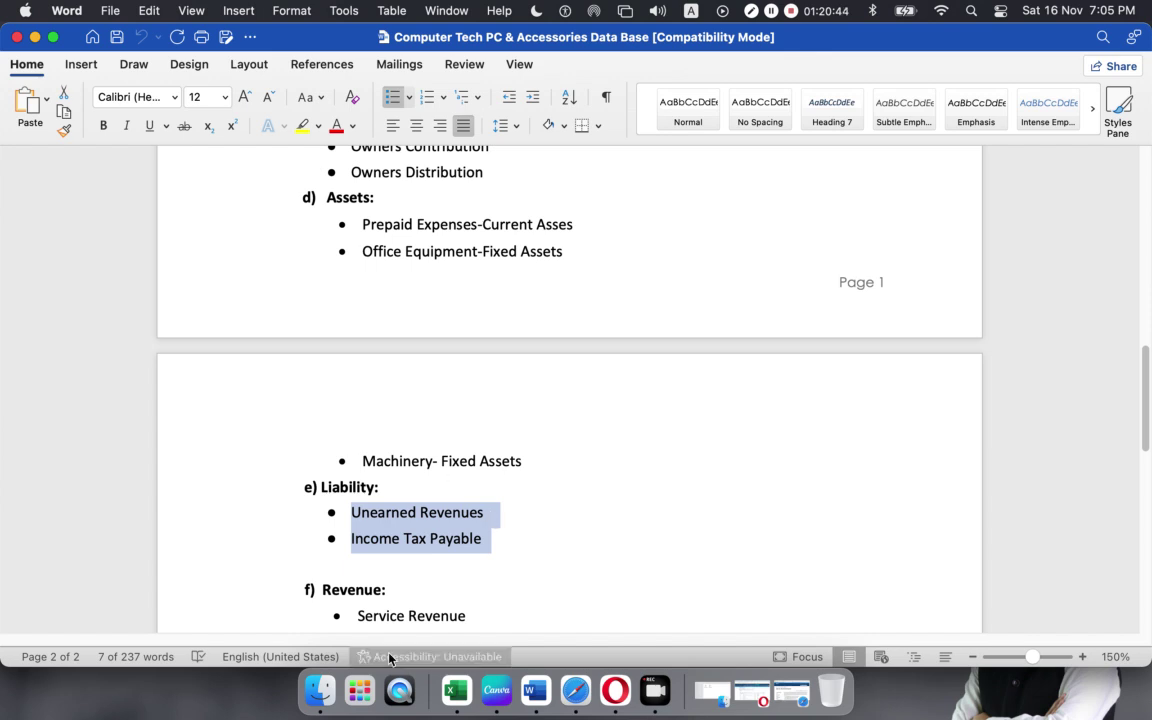
pyautogui.click(605, 680)
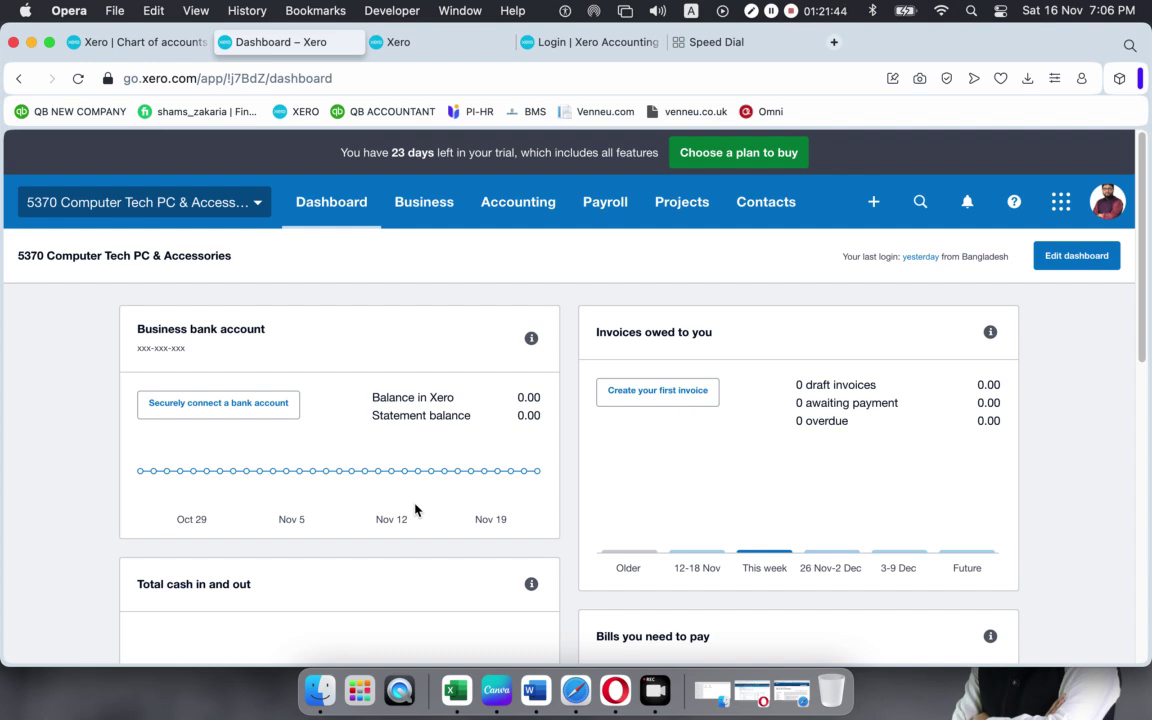
# - Go to Xero's Chart of accounts, start Add Bank Account, then bring Word forward
pyautogui.moveTo(4, 588)
pyautogui.click(500, 205)
pyautogui.click(145, 44)
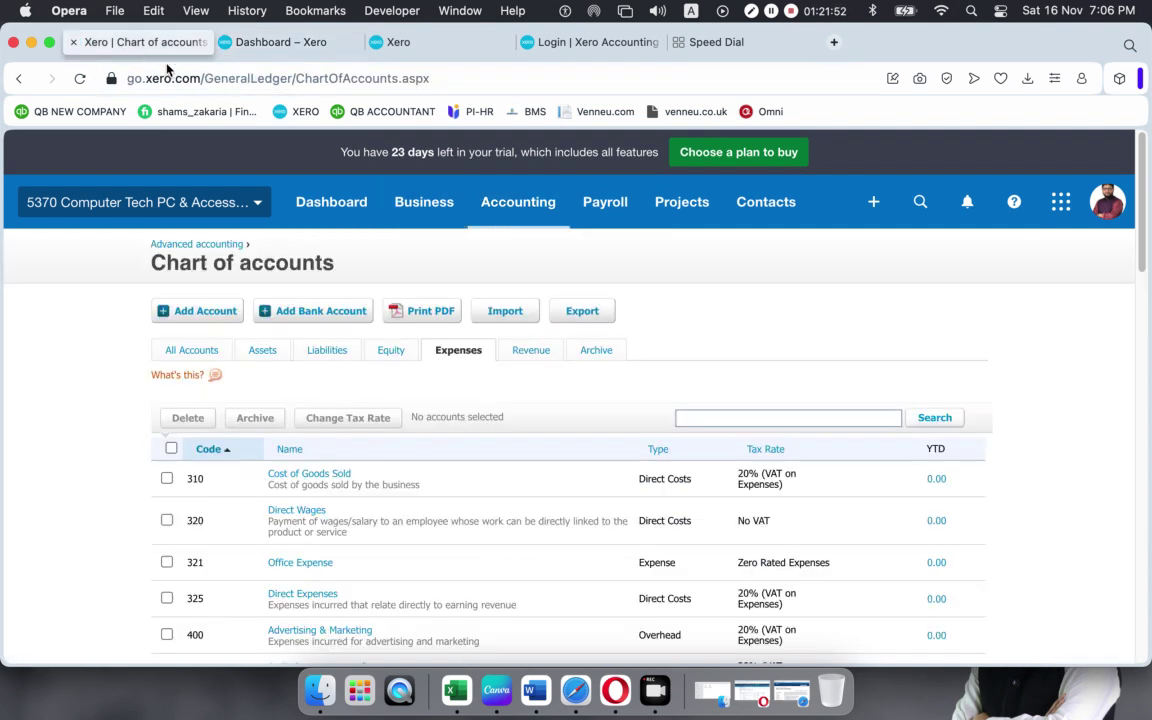
pyautogui.click(306, 314)
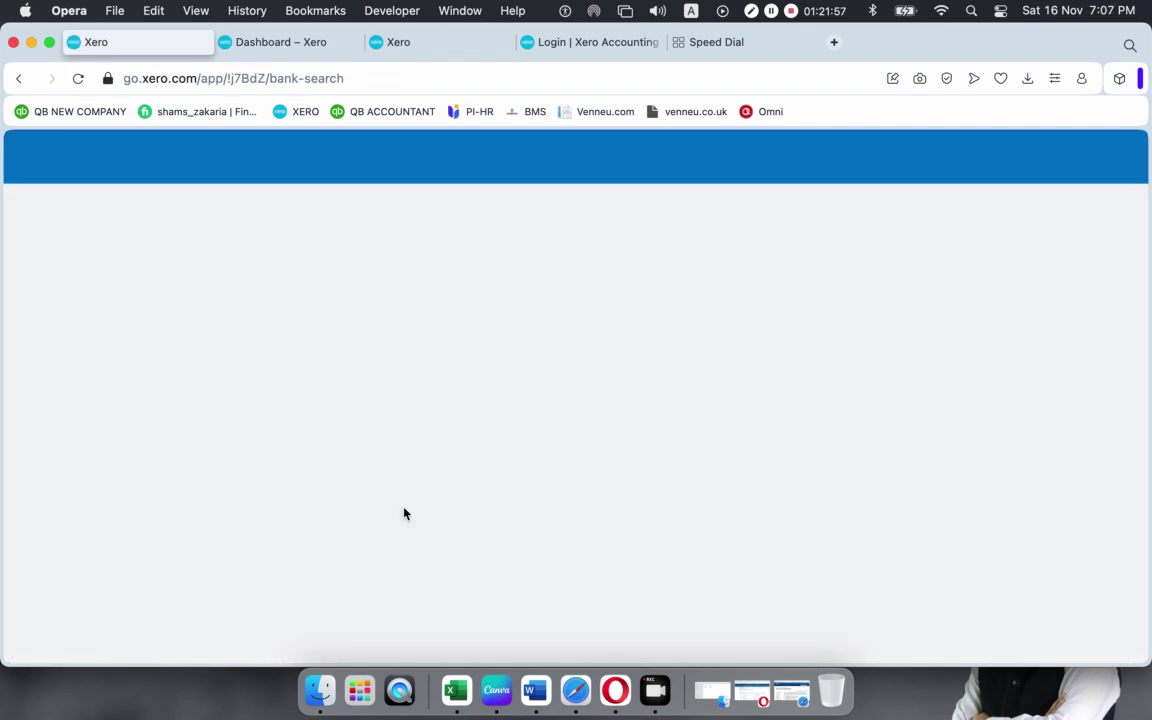
pyautogui.click(535, 690)
# - Select 'RBS Bank – Checking' in the Word Bank Accounts list and return to Xero
pyautogui.scroll(8, 461, 396)
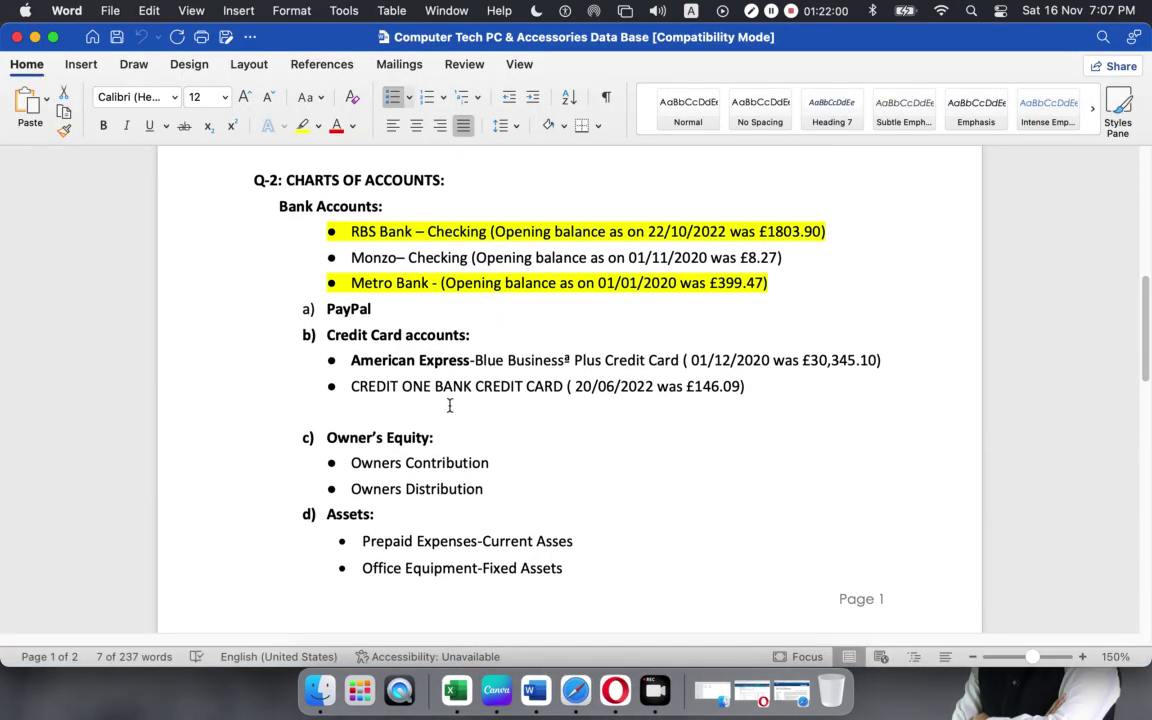
pyautogui.moveTo(414, 233); pyautogui.dragTo(350, 232)
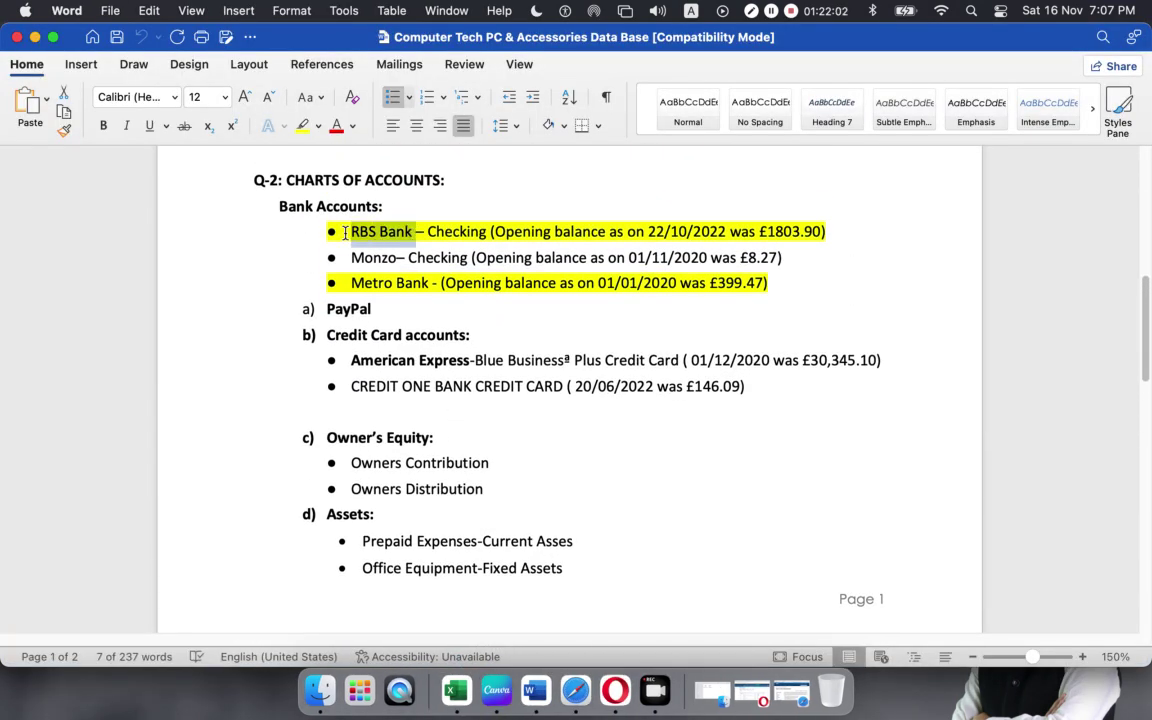
pyautogui.click(487, 233)
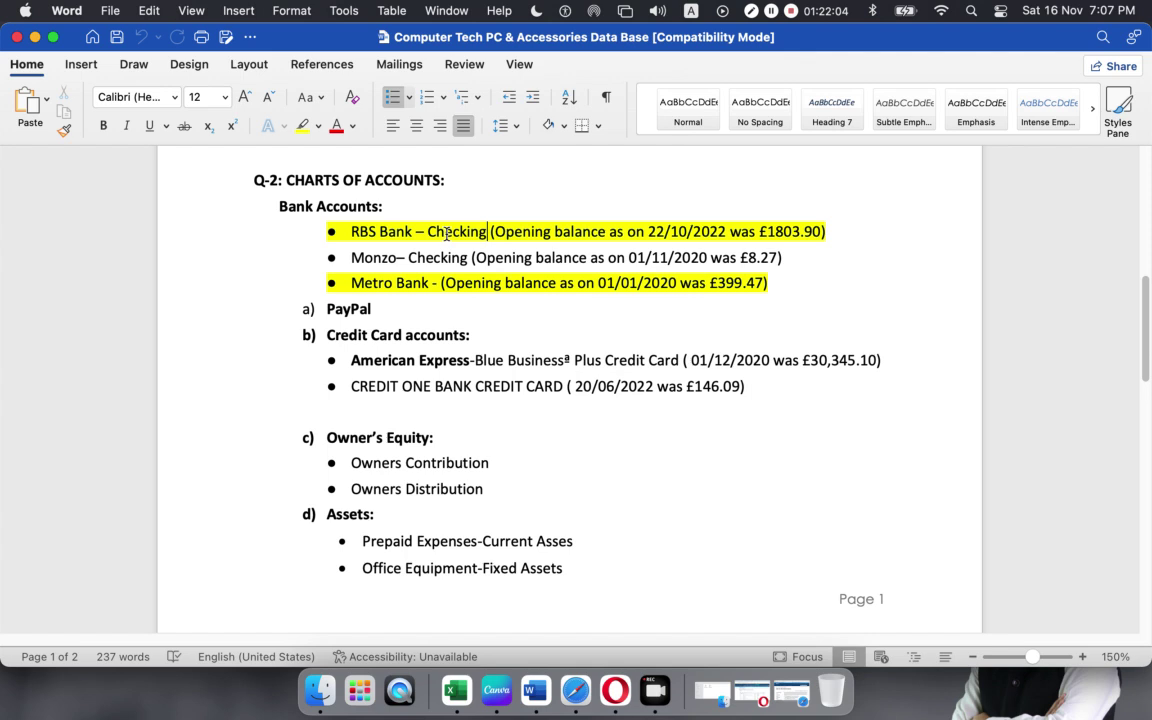
pyautogui.moveTo(489, 232); pyautogui.dragTo(371, 234)
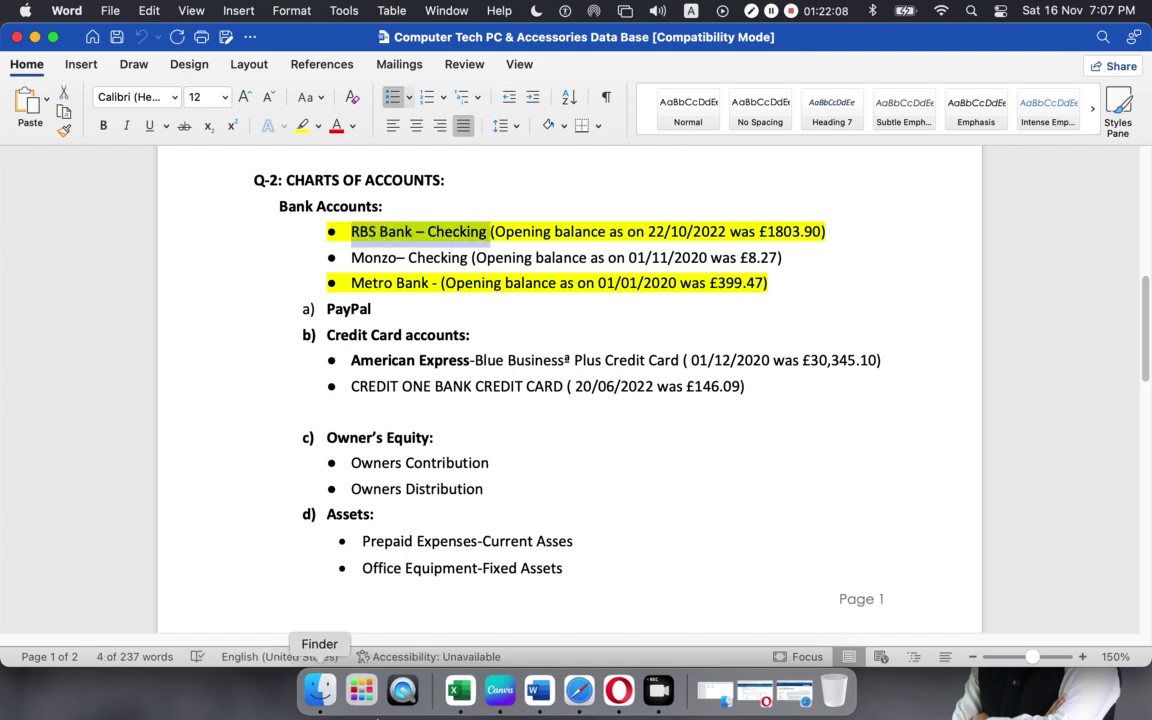
pyautogui.click(612, 680)
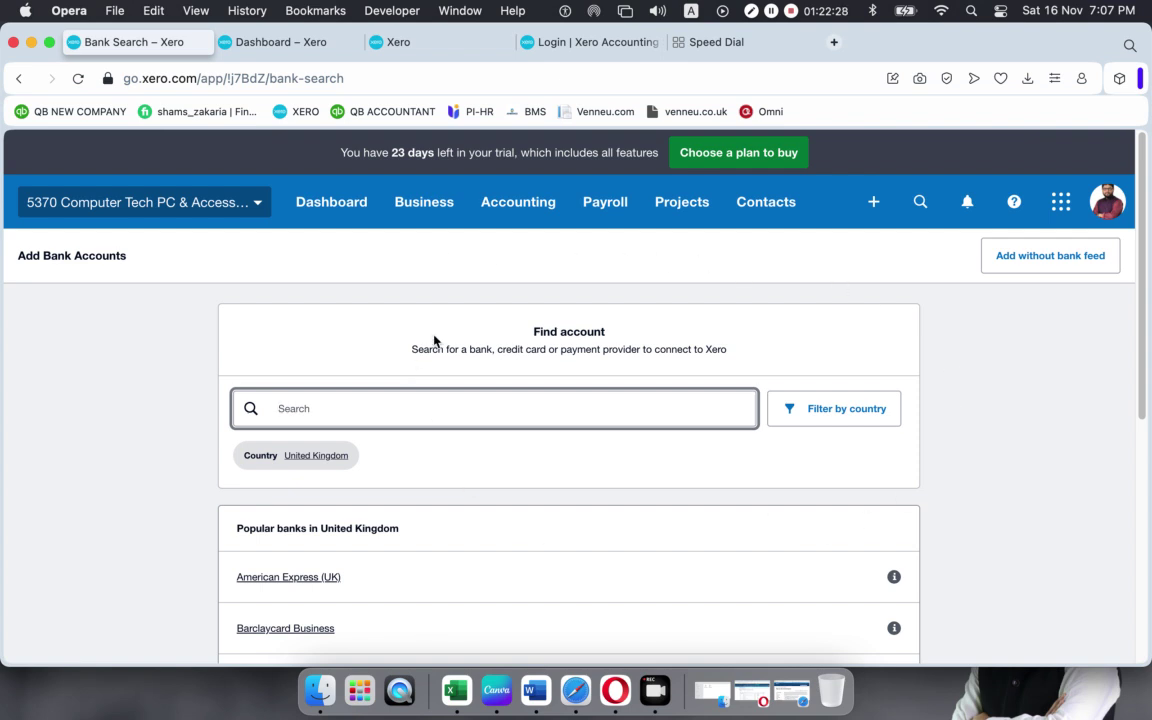
pyautogui.scroll(-1, 436, 341)
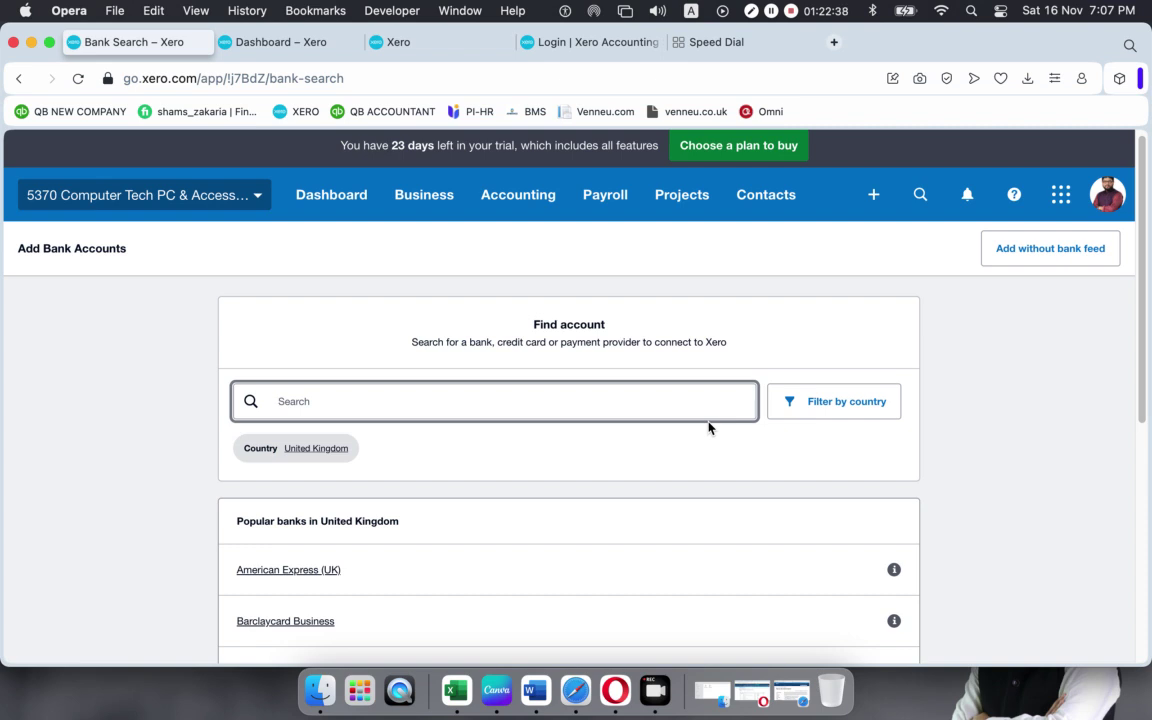
pyautogui.scroll(-1, 520, 525)
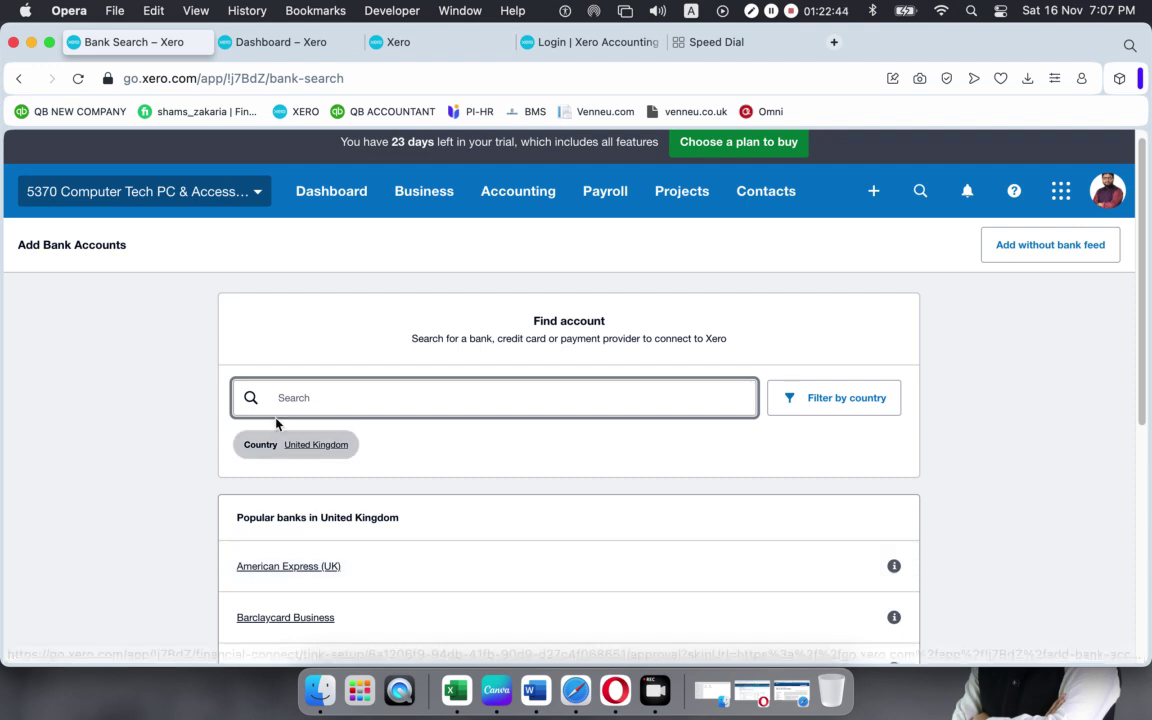
pyautogui.click(301, 569)
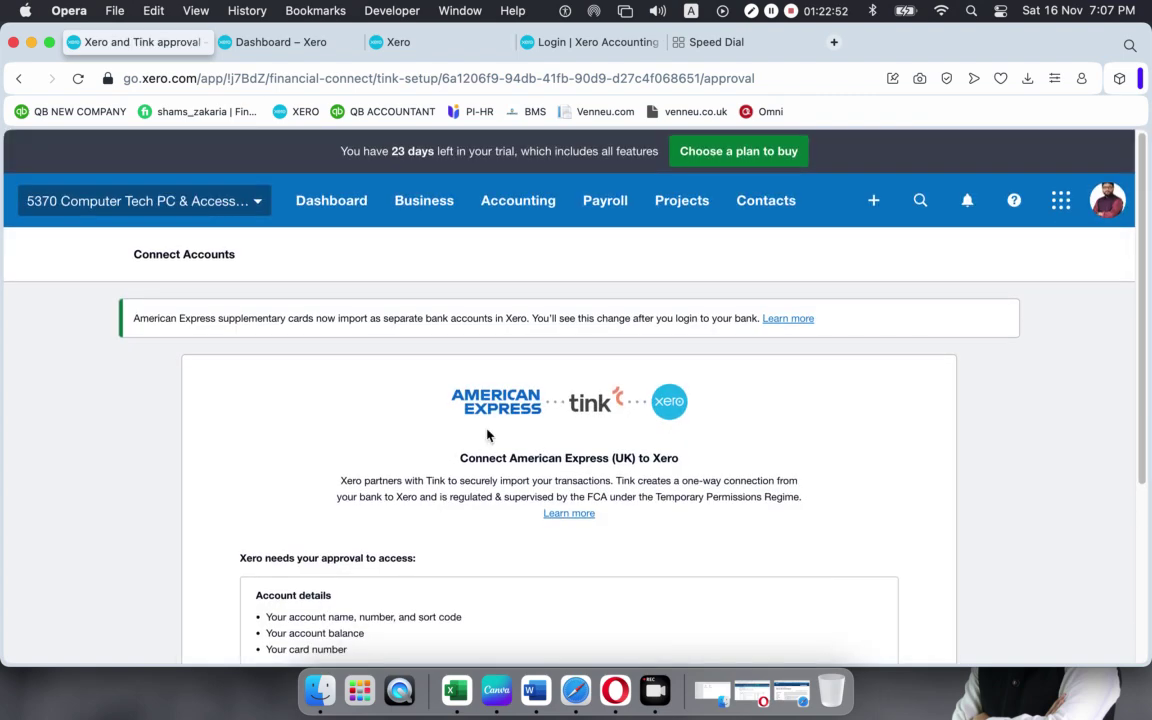
# - Agree to the American Express (UK) connection terms and continue to the bank login
pyautogui.scroll(-5, 487, 435)
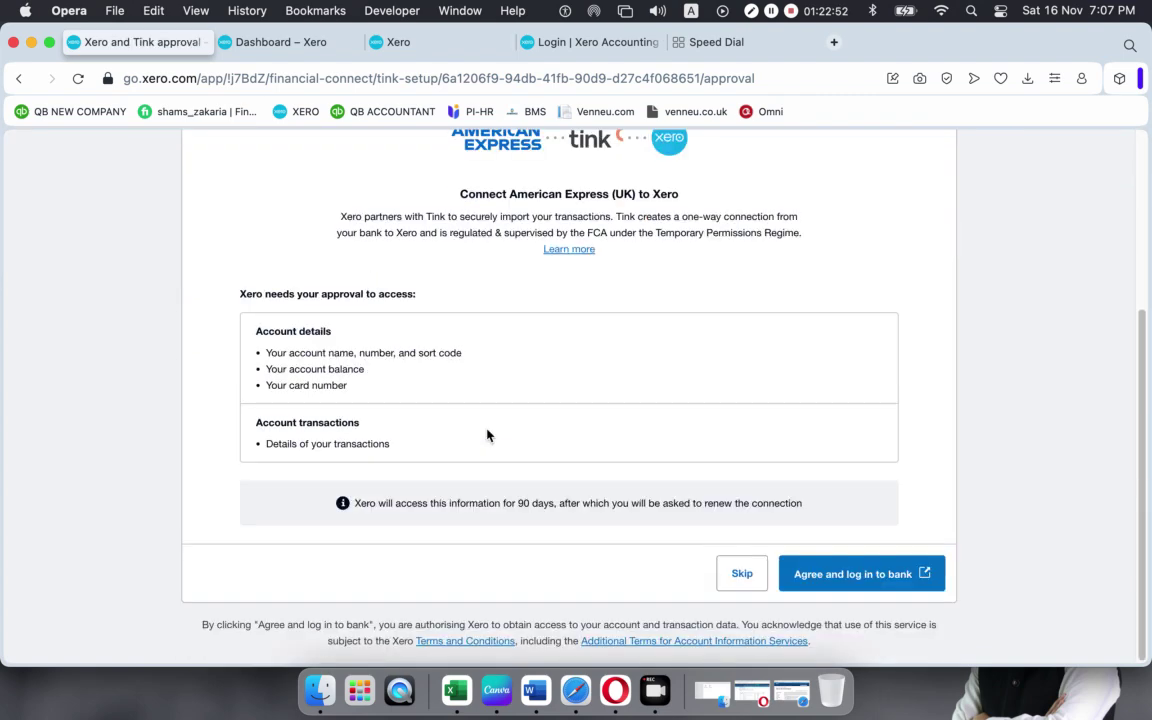
pyautogui.click(843, 576)
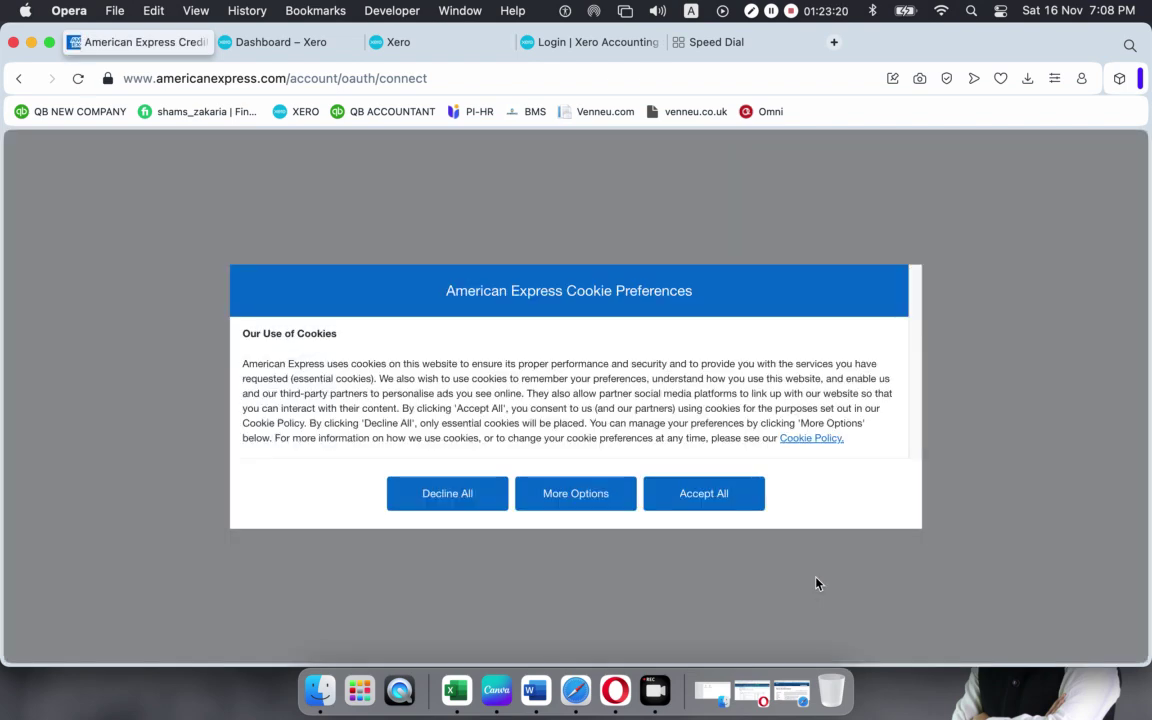
# - Accept all cookies on the American Express login page
pyautogui.click(702, 503)
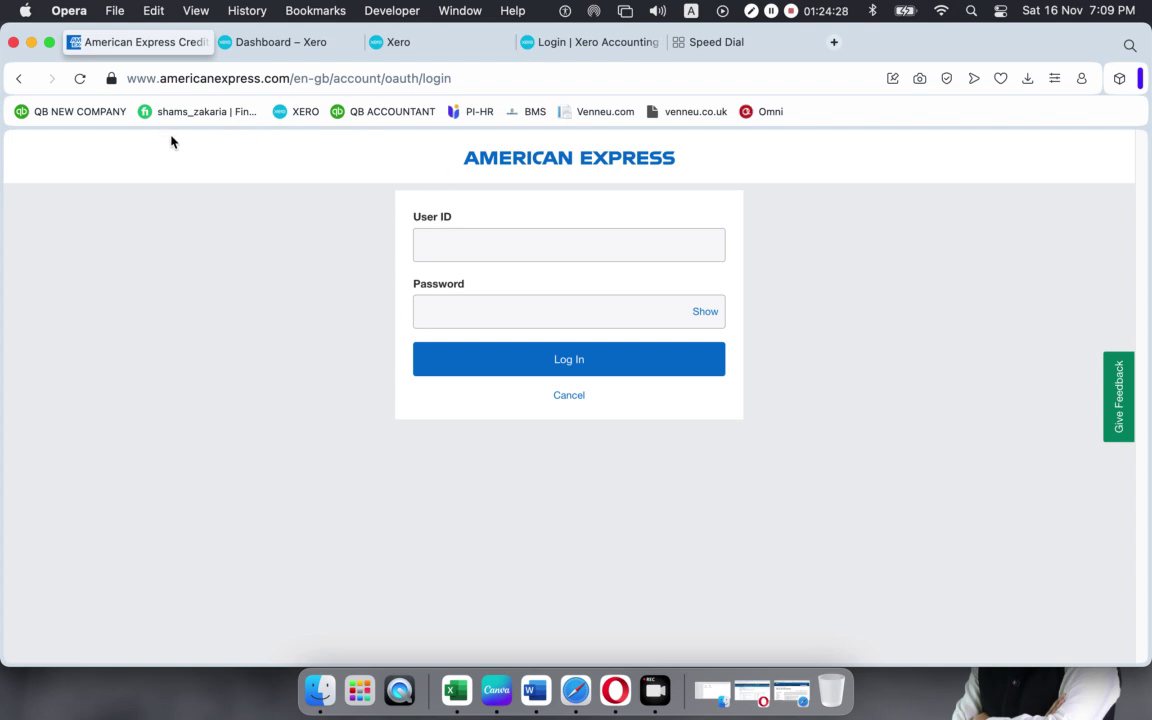
# - Leave the American Express login and error pages and return to Xero's approval page
pyautogui.click(25, 89)
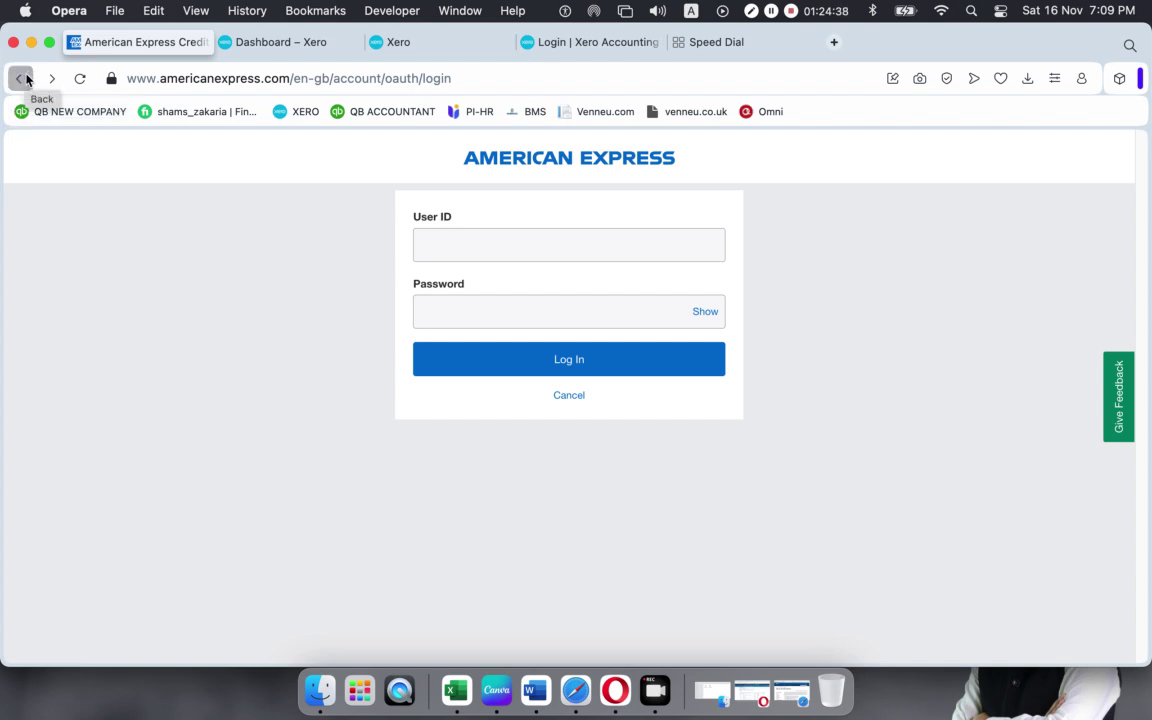
pyautogui.click(26, 79)
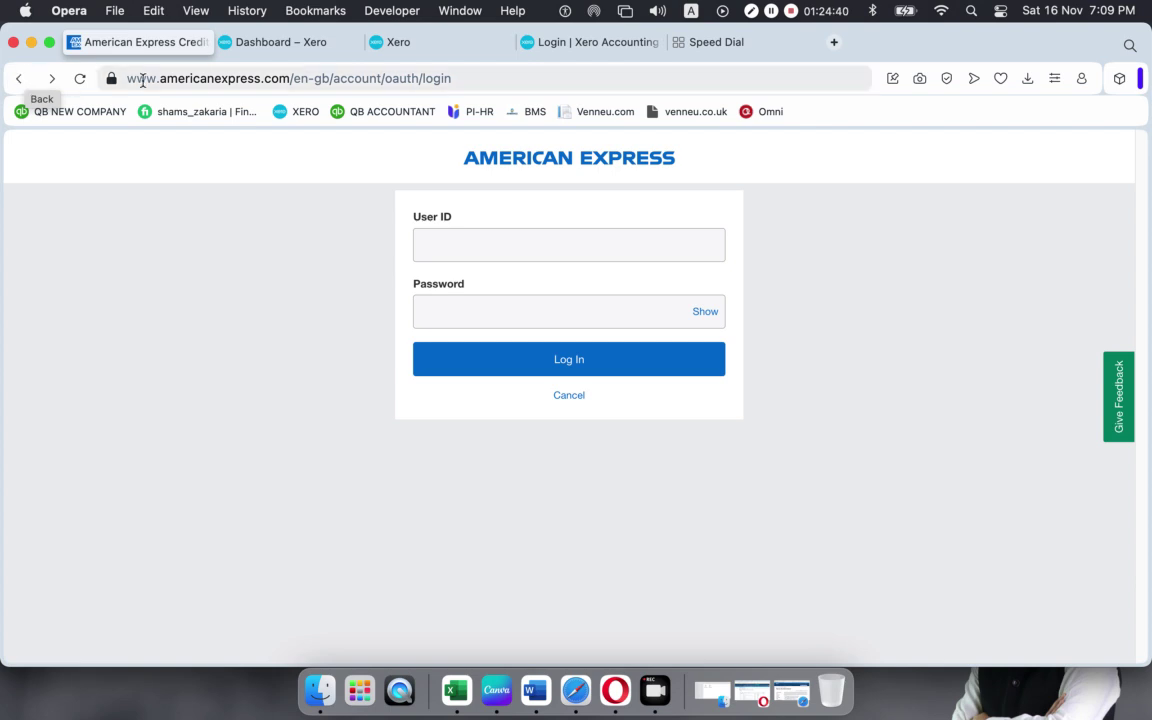
pyautogui.click(22, 81)
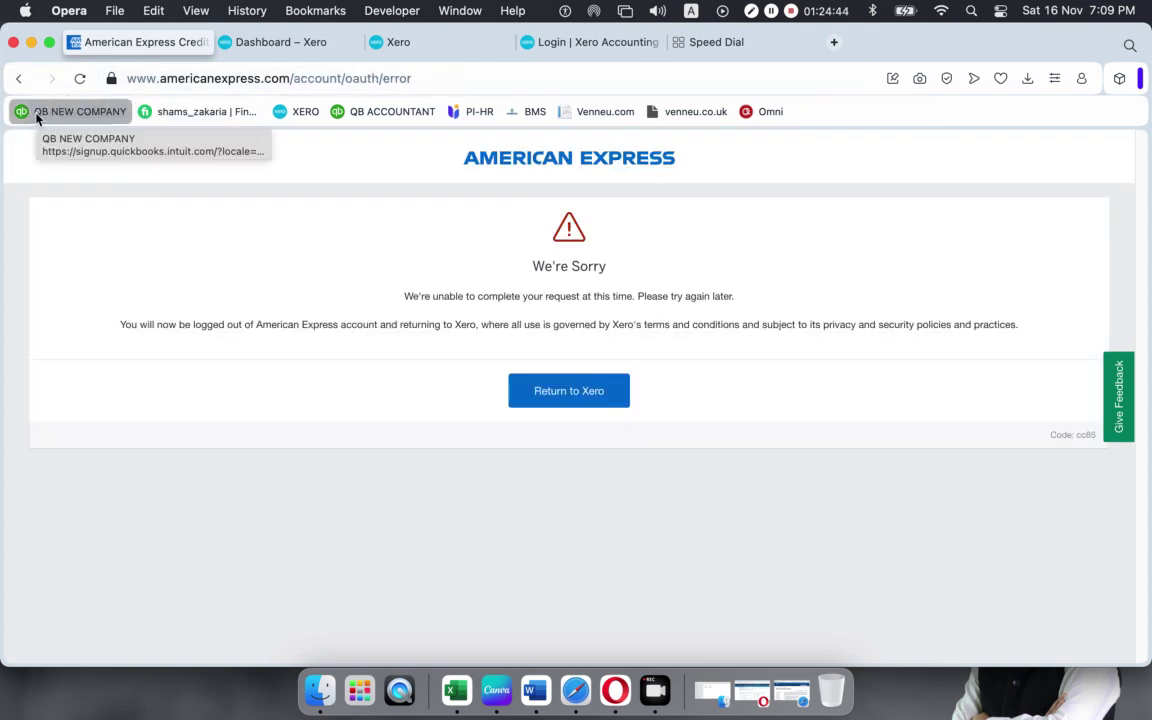
pyautogui.click(22, 80)
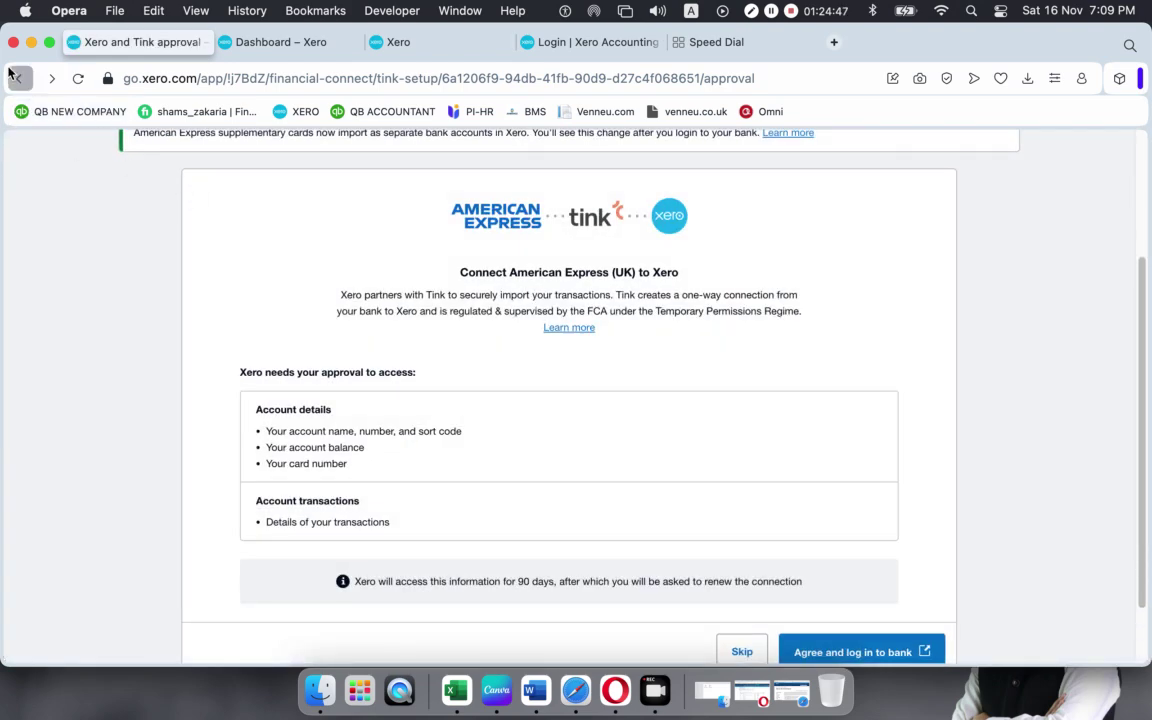
# - Return to Xero's Bank Search page and browse the list of popular UK banks
pyautogui.click(14, 77)
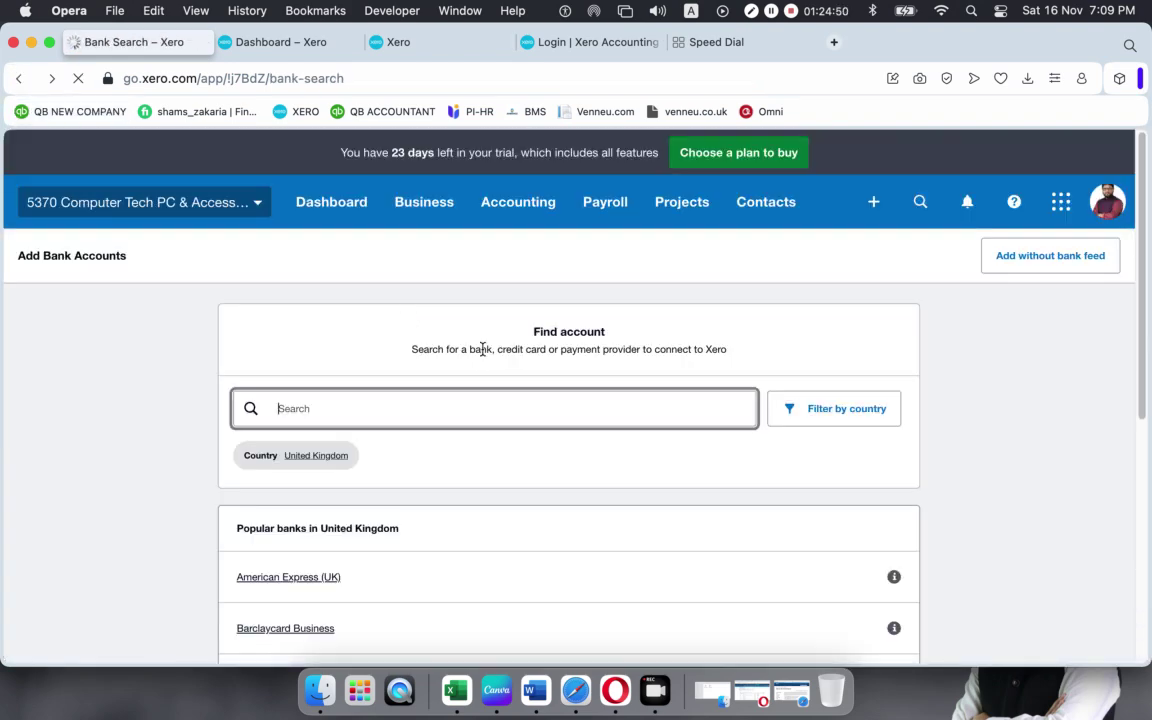
pyautogui.scroll(-5, 296, 398)
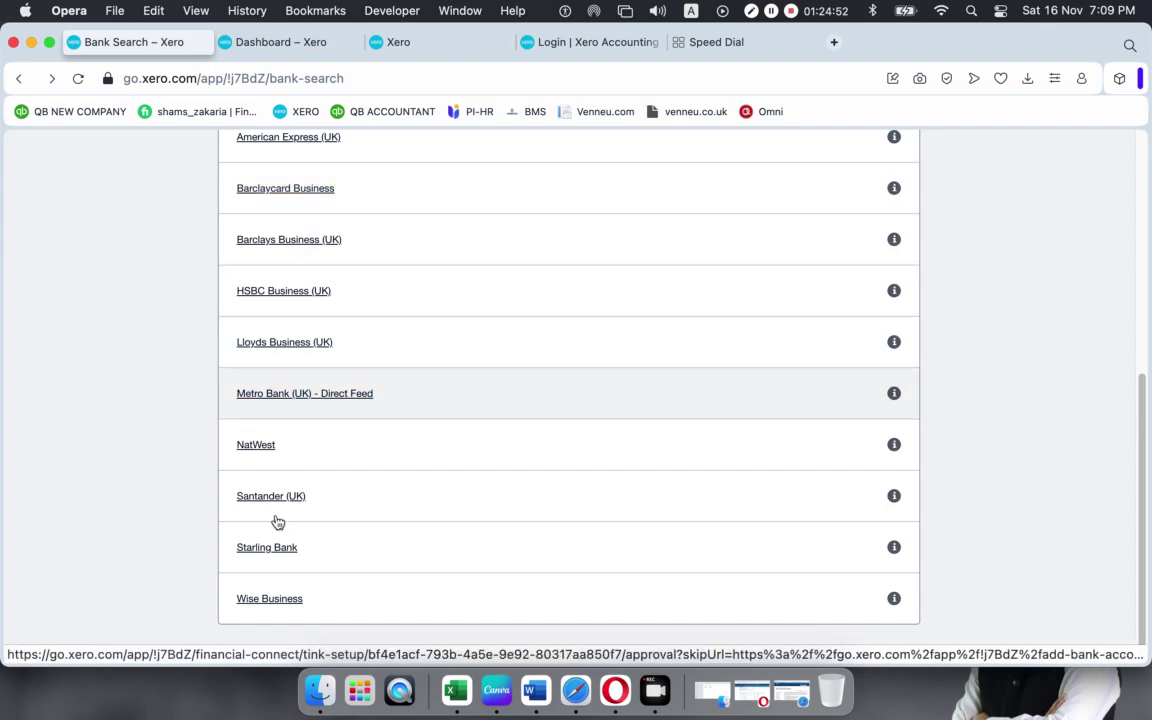
pyautogui.rightClick(281, 527)
pyautogui.click(198, 342)
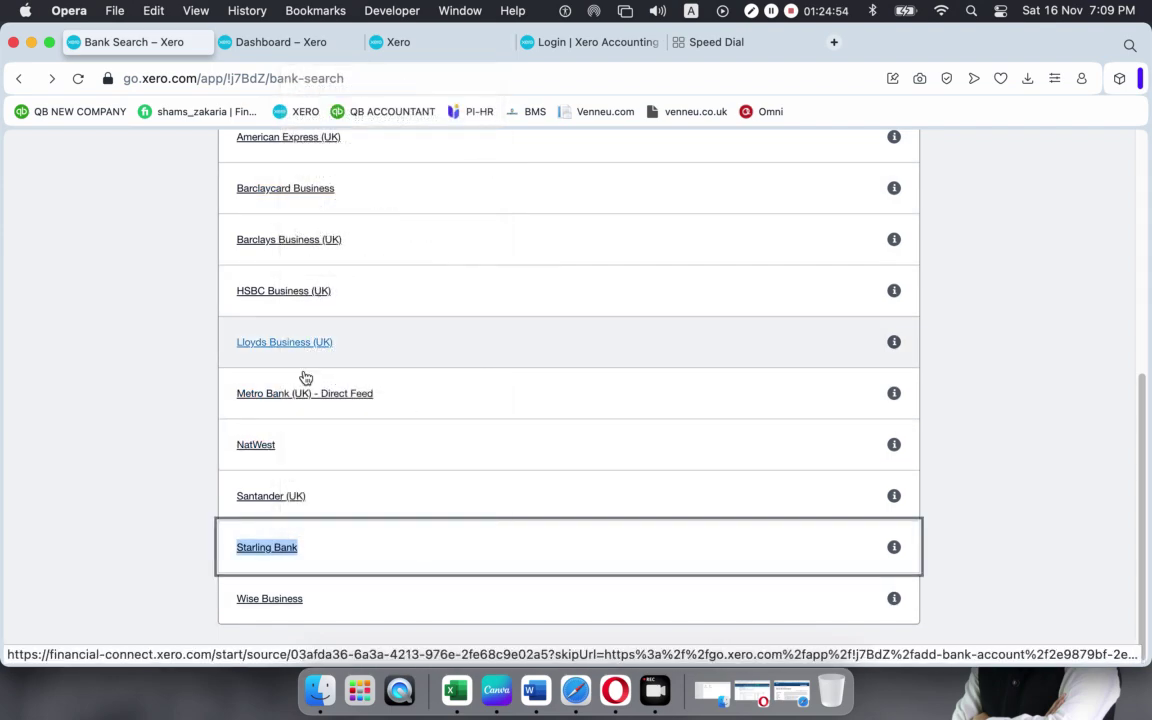
pyautogui.scroll(10, 301, 375)
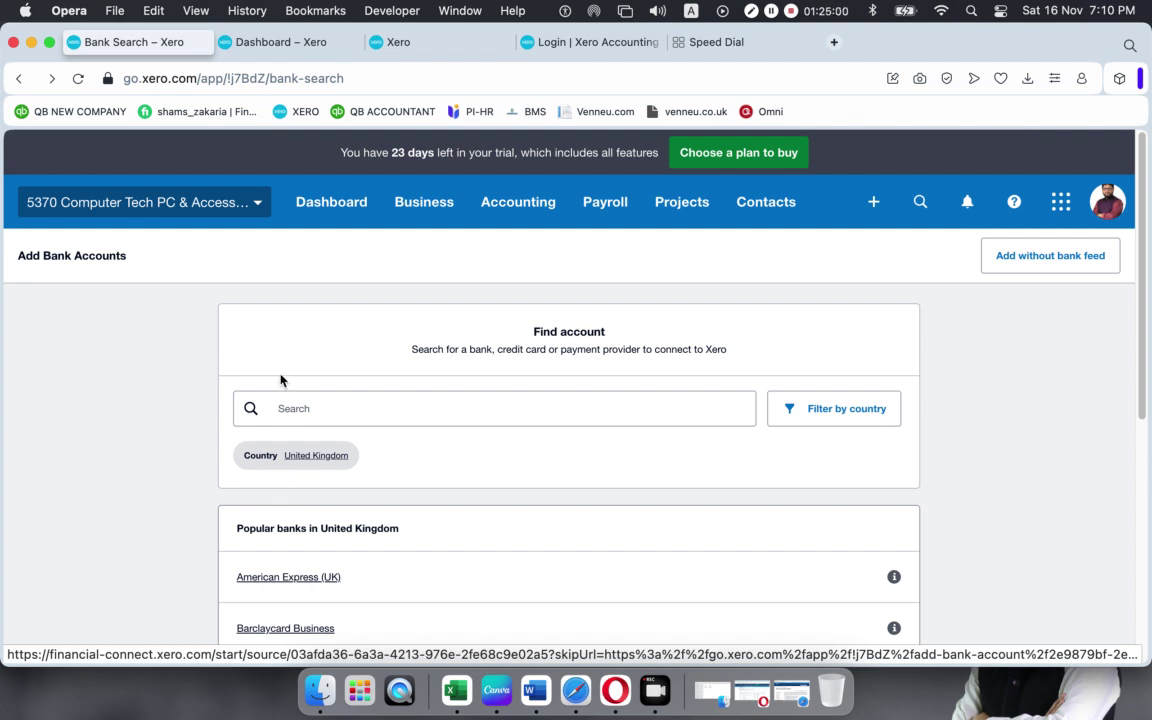
# - Choose 'Add without bank feed' and confirm with Continue
pyautogui.click(1034, 262)
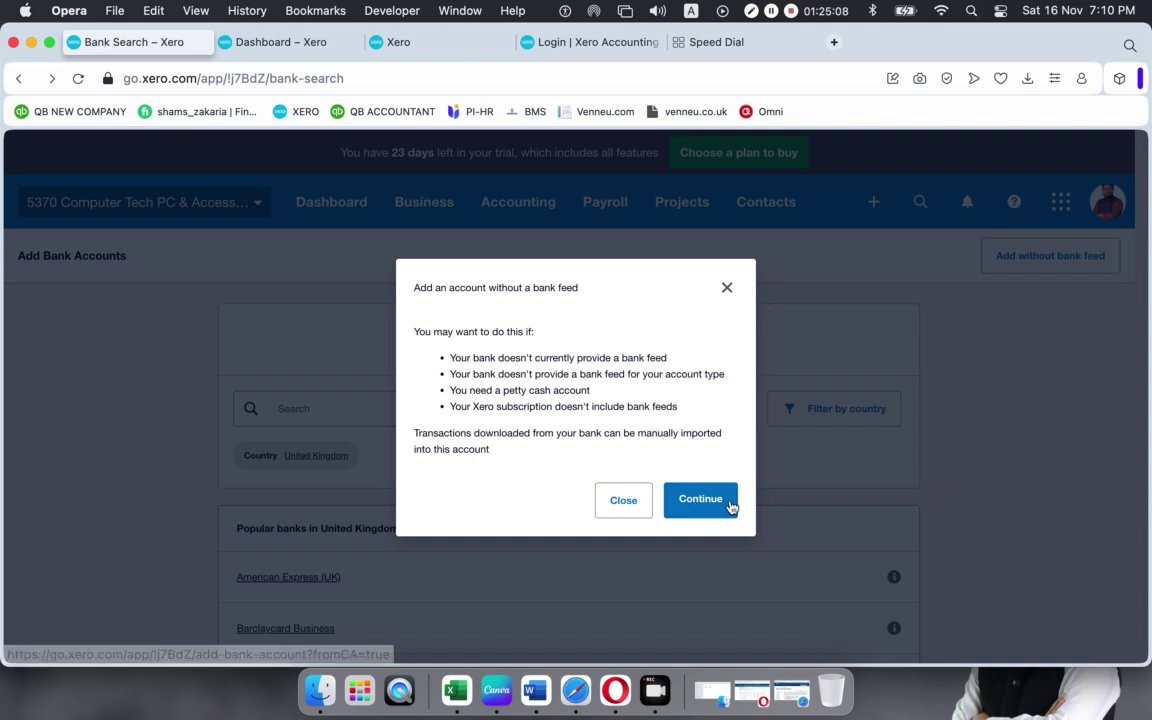
pyautogui.click(678, 502)
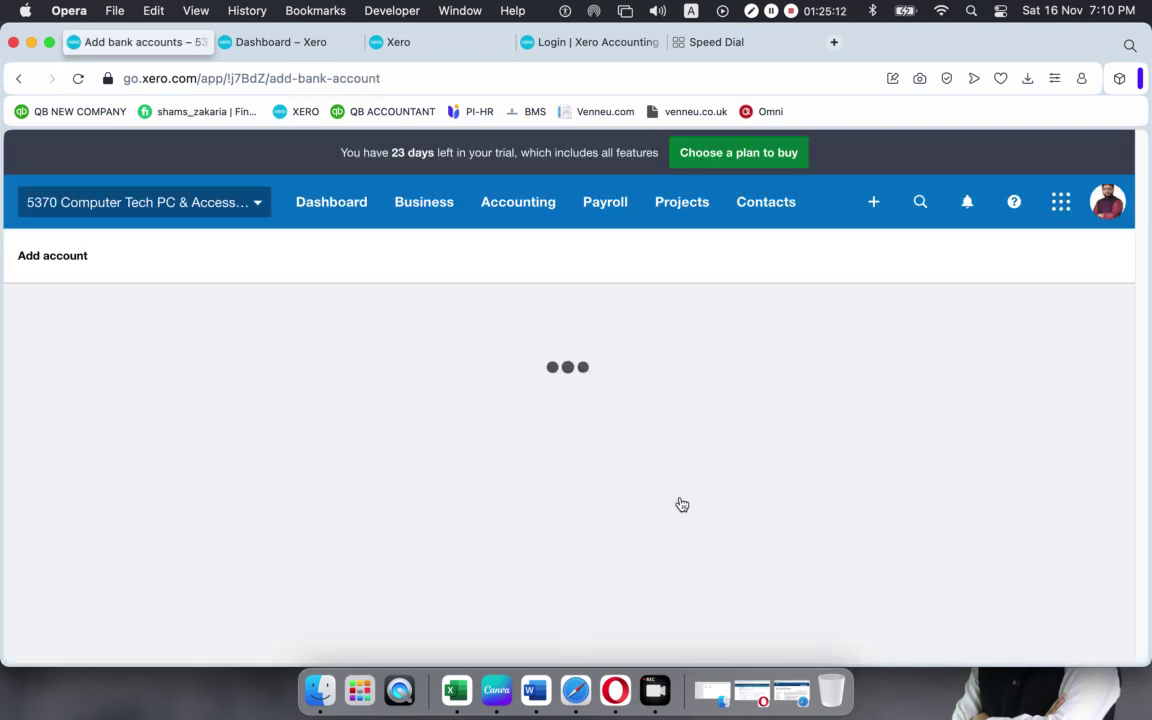
# - Enter RBS Bank as the bank name, deleting the extra word Checking
pyautogui.scroll(-5, 643, 442)
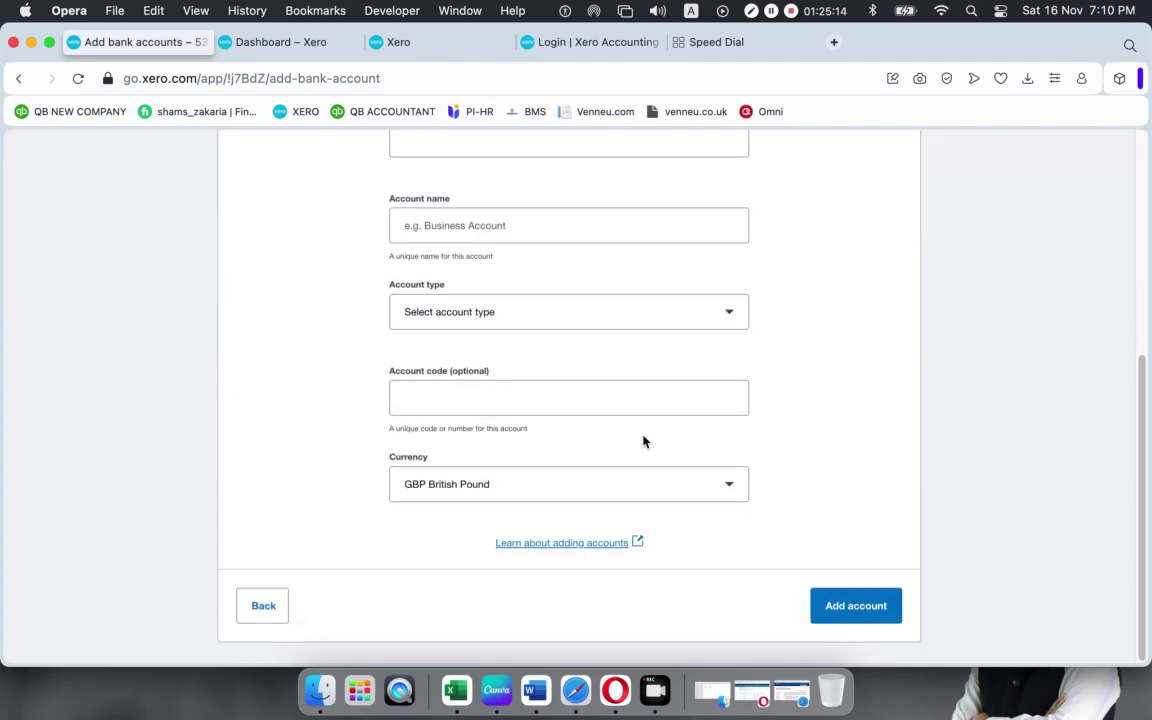
pyautogui.scroll(5, 643, 442)
pyautogui.scroll(-1, 643, 442)
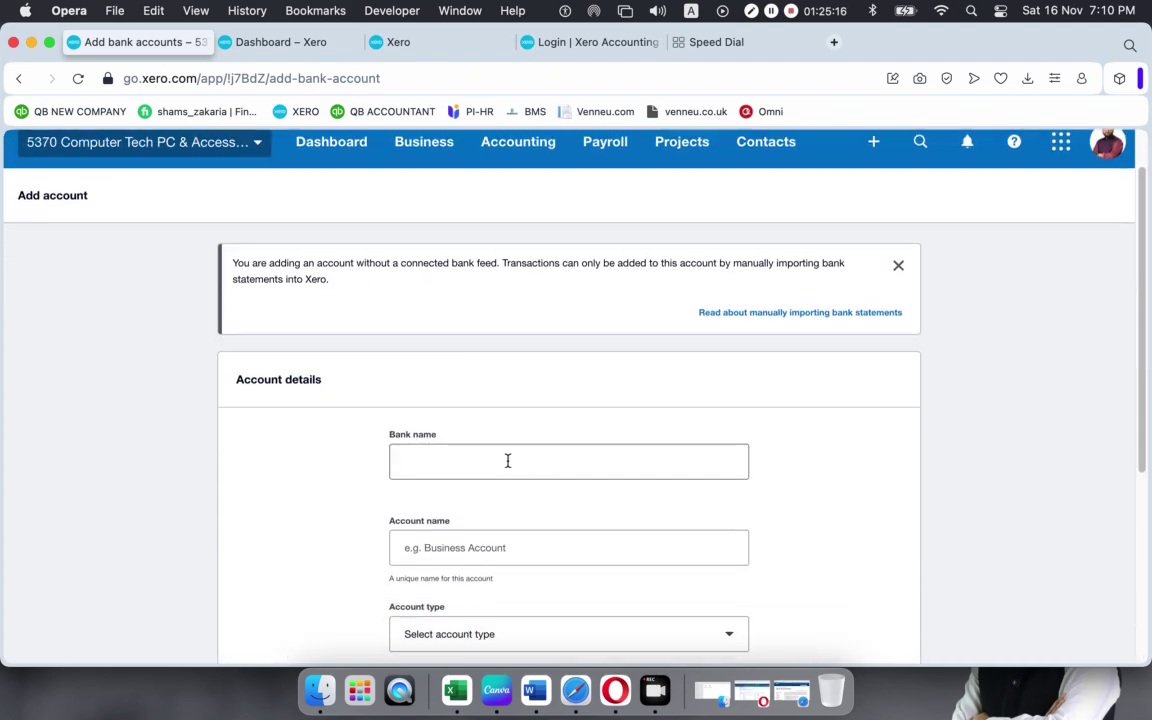
pyautogui.click(506, 461)
pyautogui.press('Down')
pyautogui.press('Return')
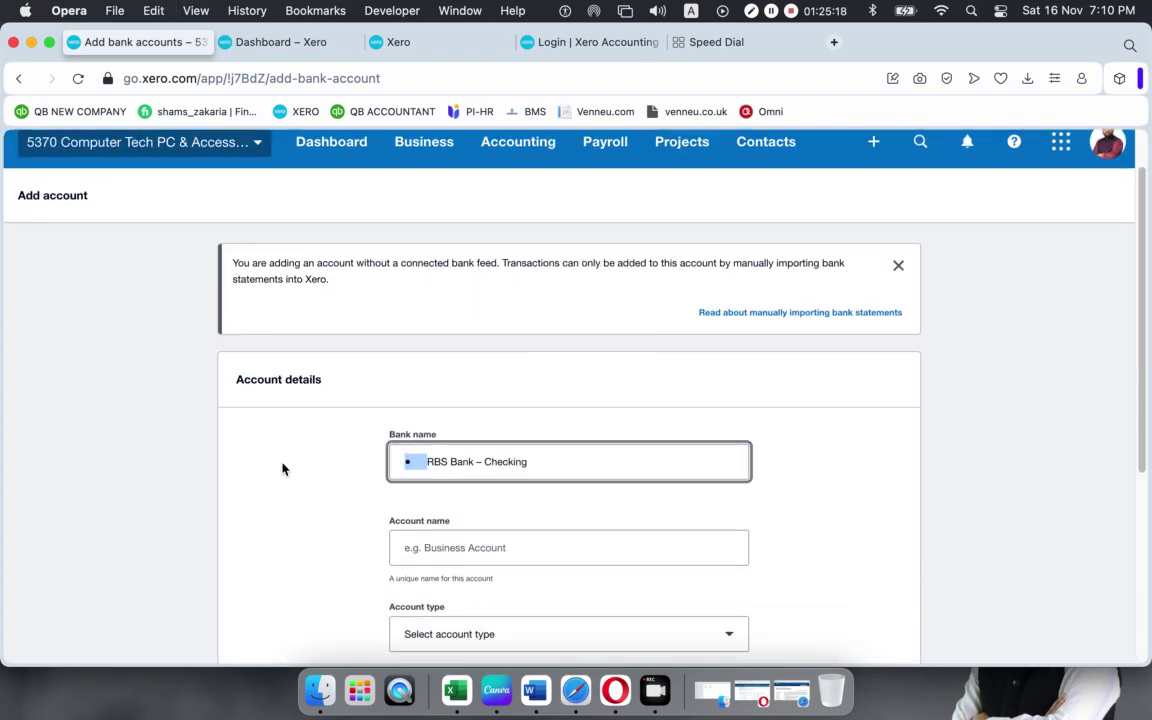
pyautogui.moveTo(558, 468); pyautogui.dragTo(458, 468)
pyautogui.click(530, 463)
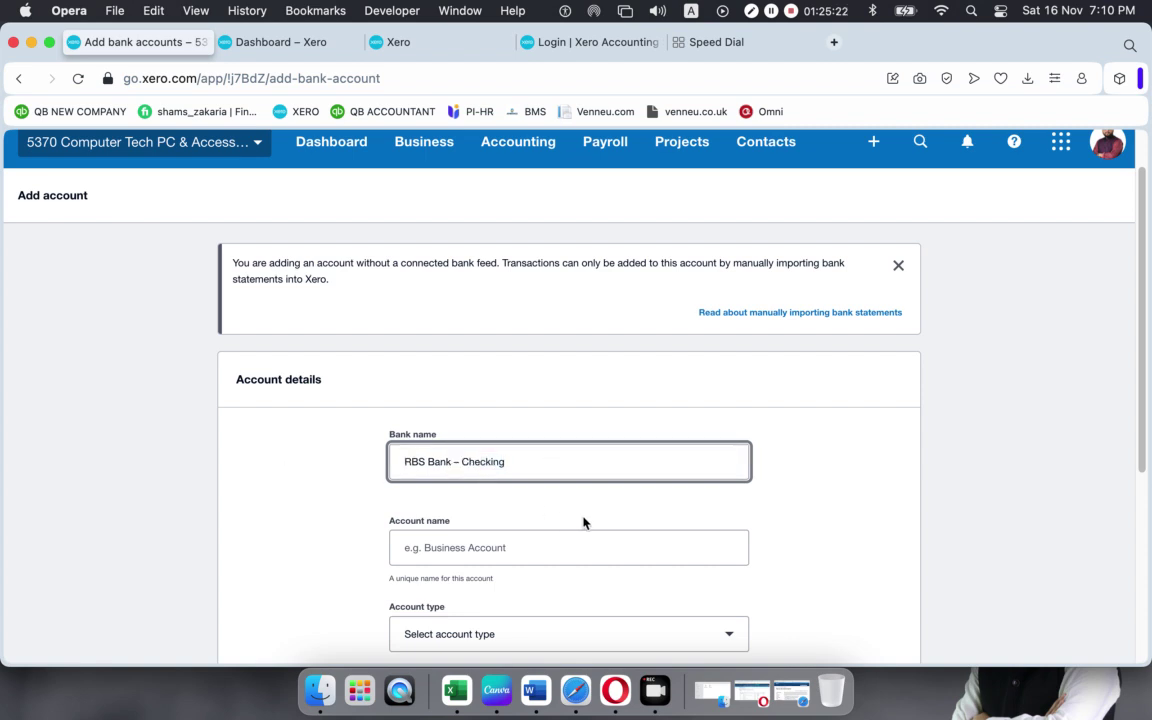
pyautogui.scroll(-1, 548, 455)
pyautogui.moveTo(503, 421); pyautogui.dragTo(463, 421)
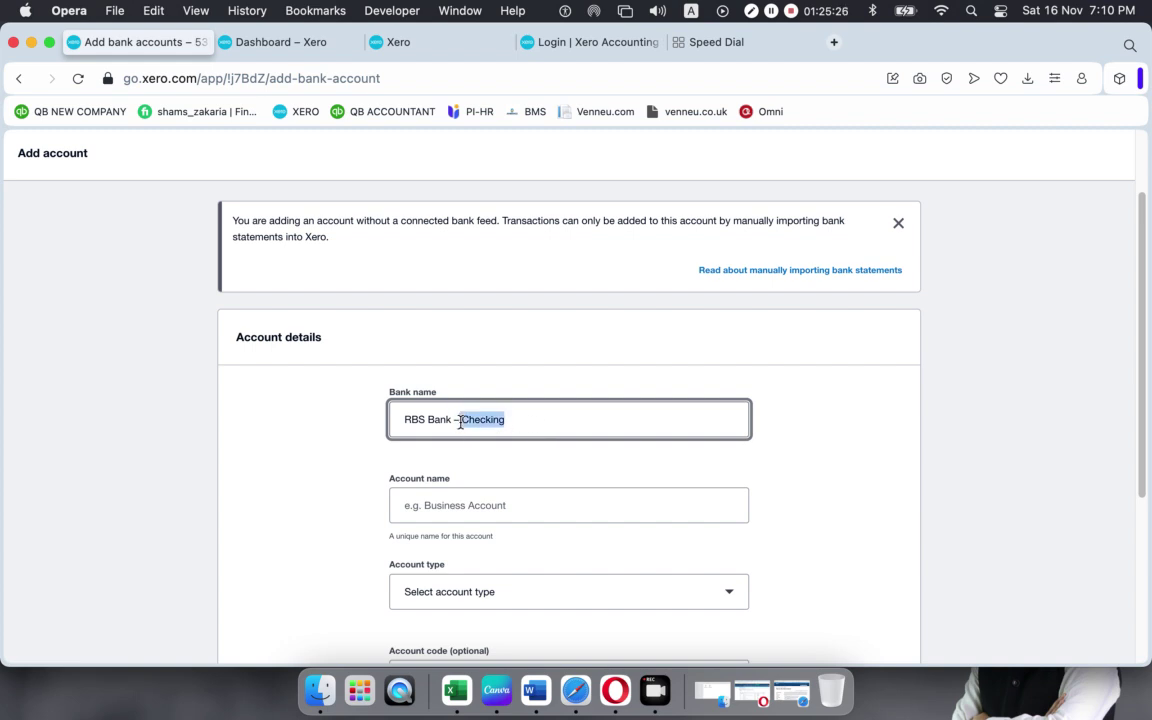
pyautogui.press('BackSpace')
pyautogui.press('BackSpace')
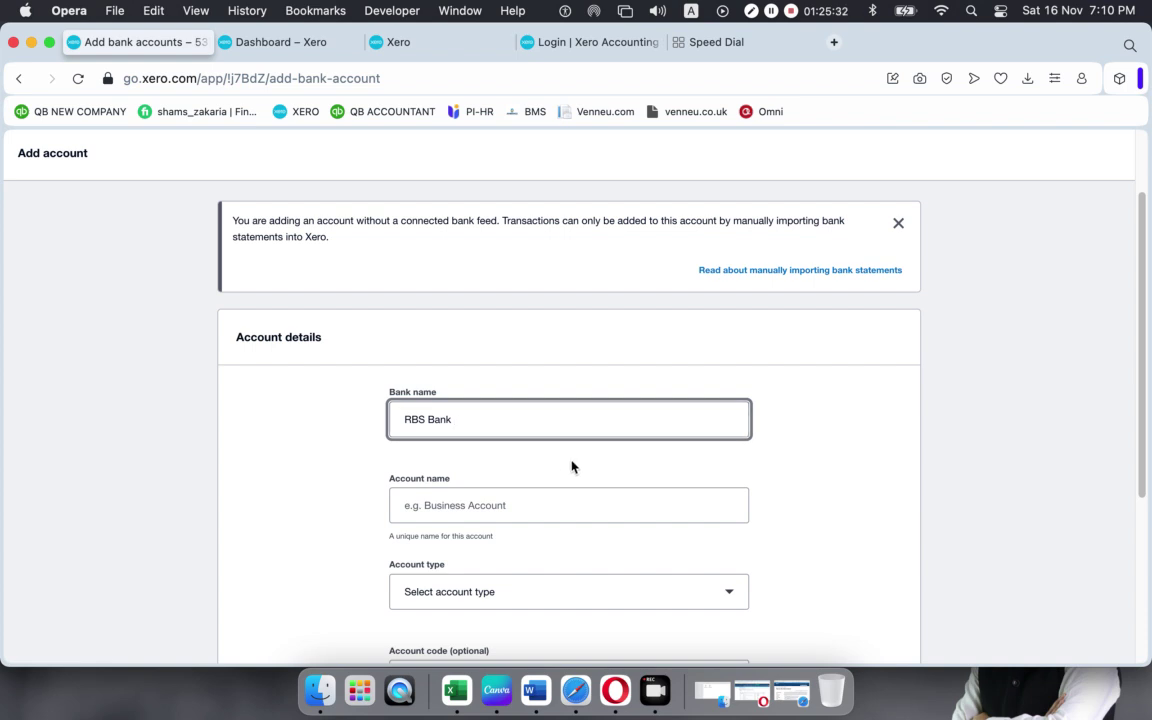
# - Fill the account name with 'RBS Bank – Checking 4325', removing the stray bullet
pyautogui.click(470, 515)
pyautogui.click(530, 466)
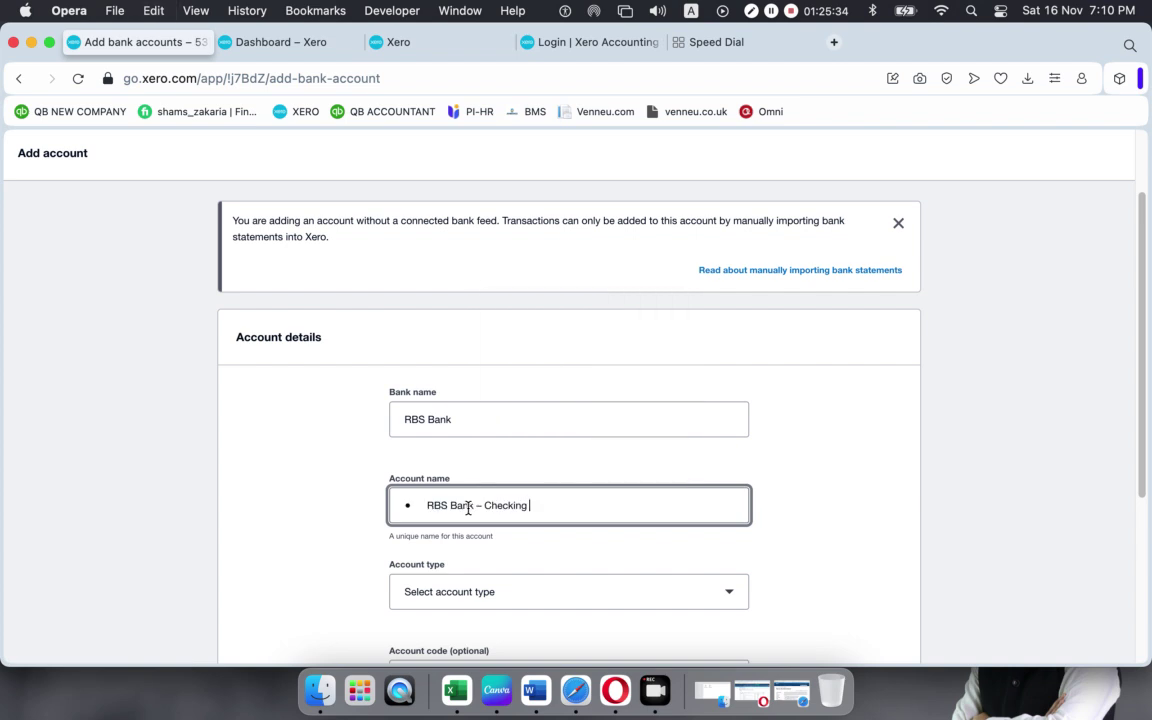
pyautogui.moveTo(426, 506); pyautogui.dragTo(350, 512)
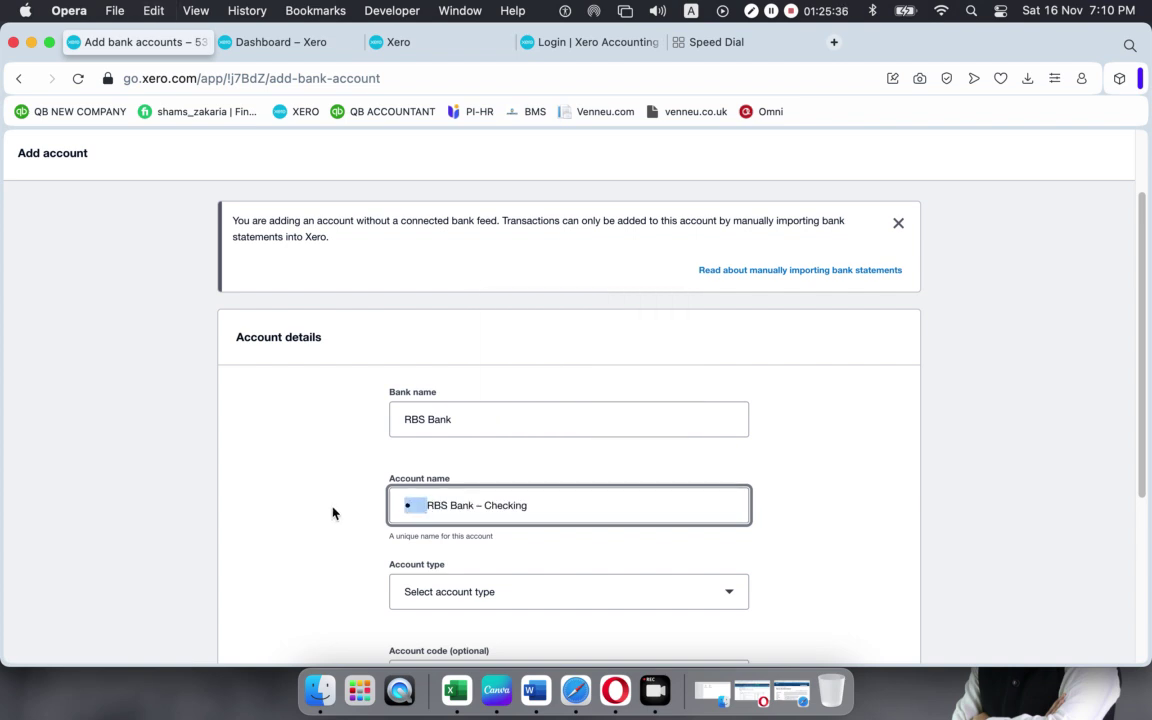
pyautogui.press('BackSpace')
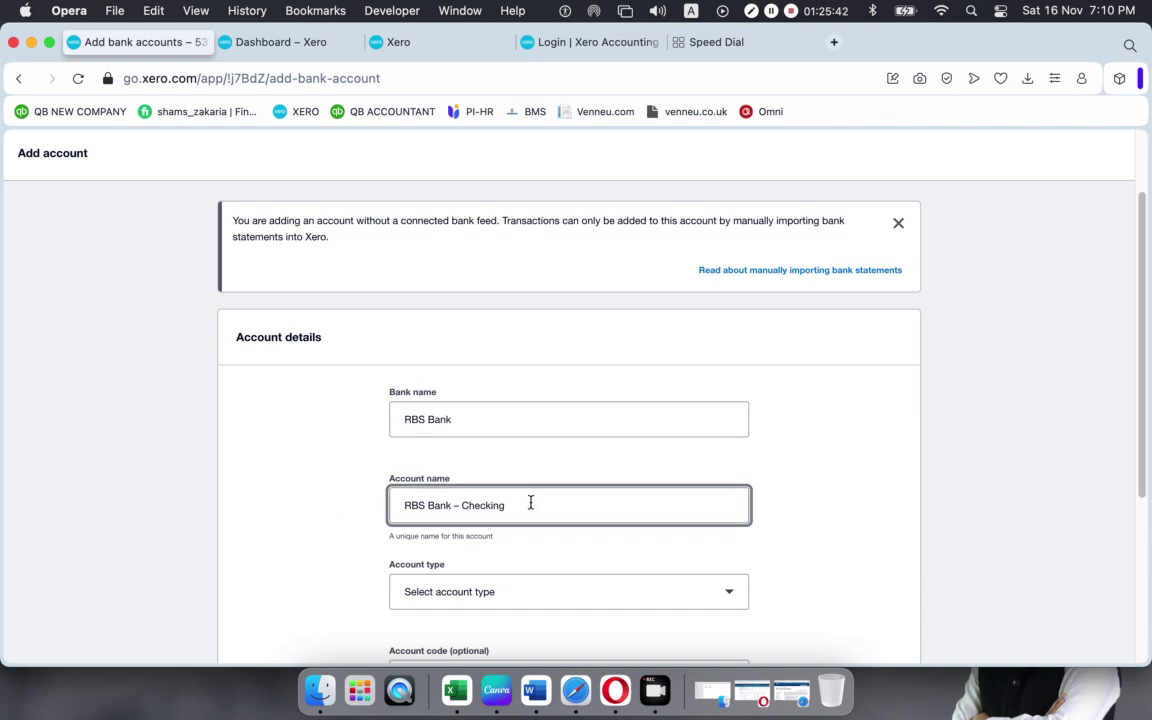
pyautogui.click(598, 503)
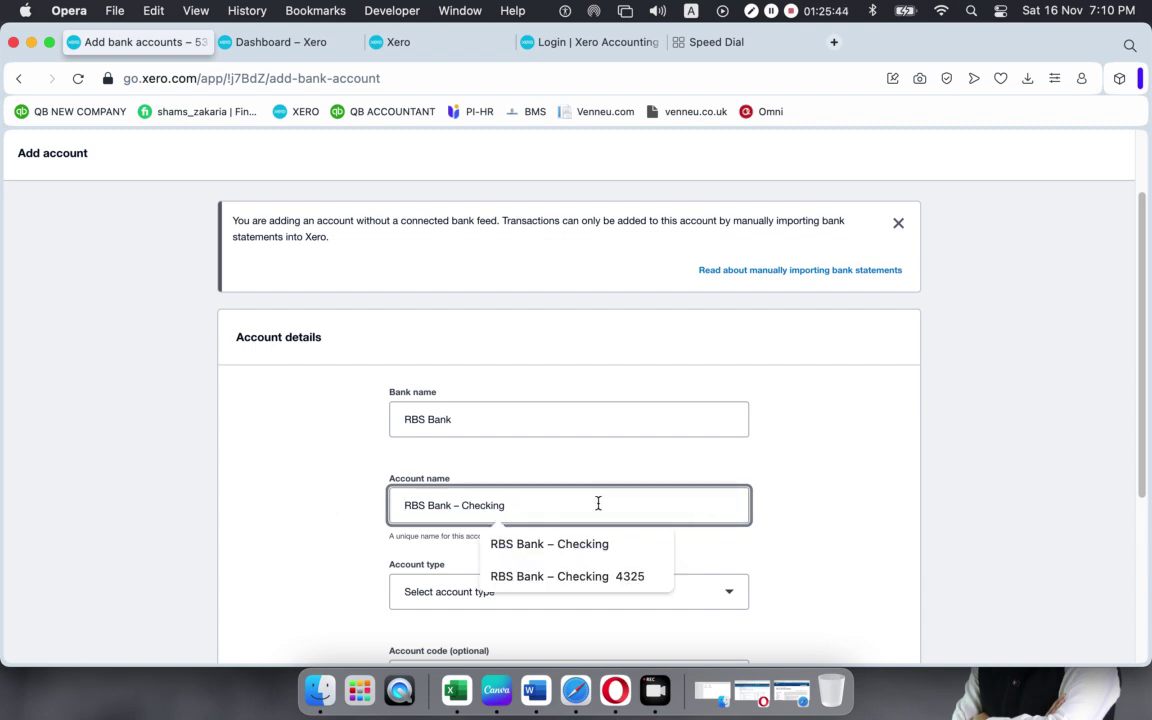
pyautogui.click(610, 577)
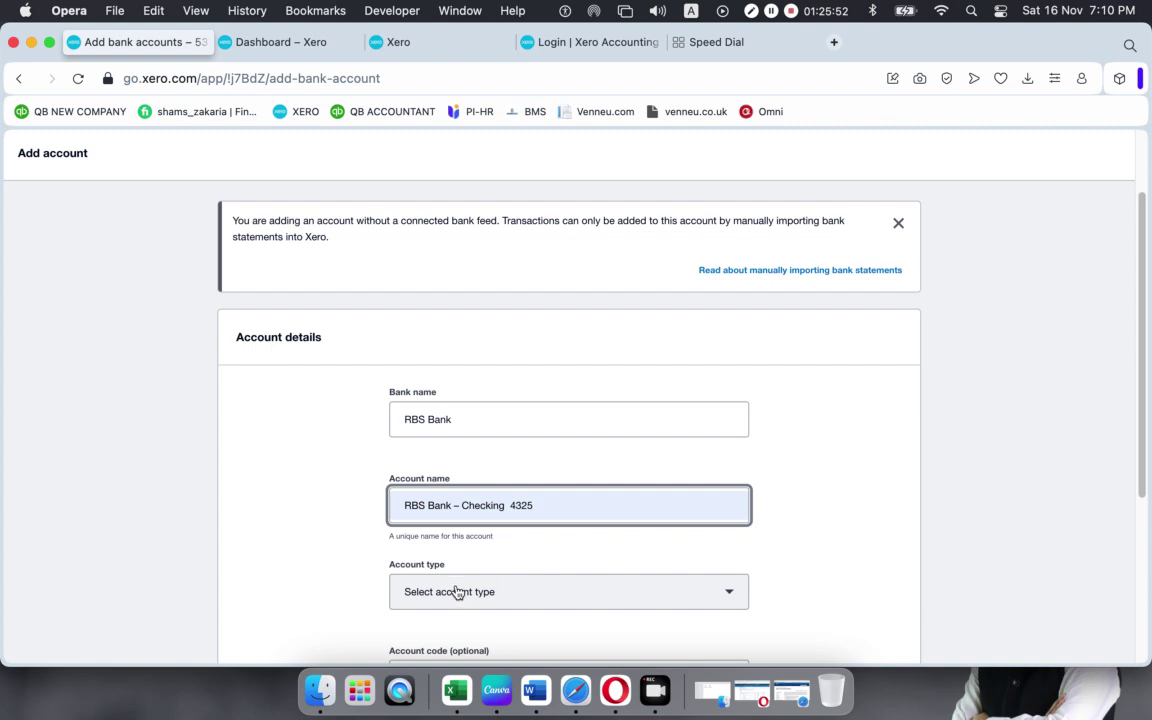
pyautogui.moveTo(533, 505); pyautogui.dragTo(509, 506)
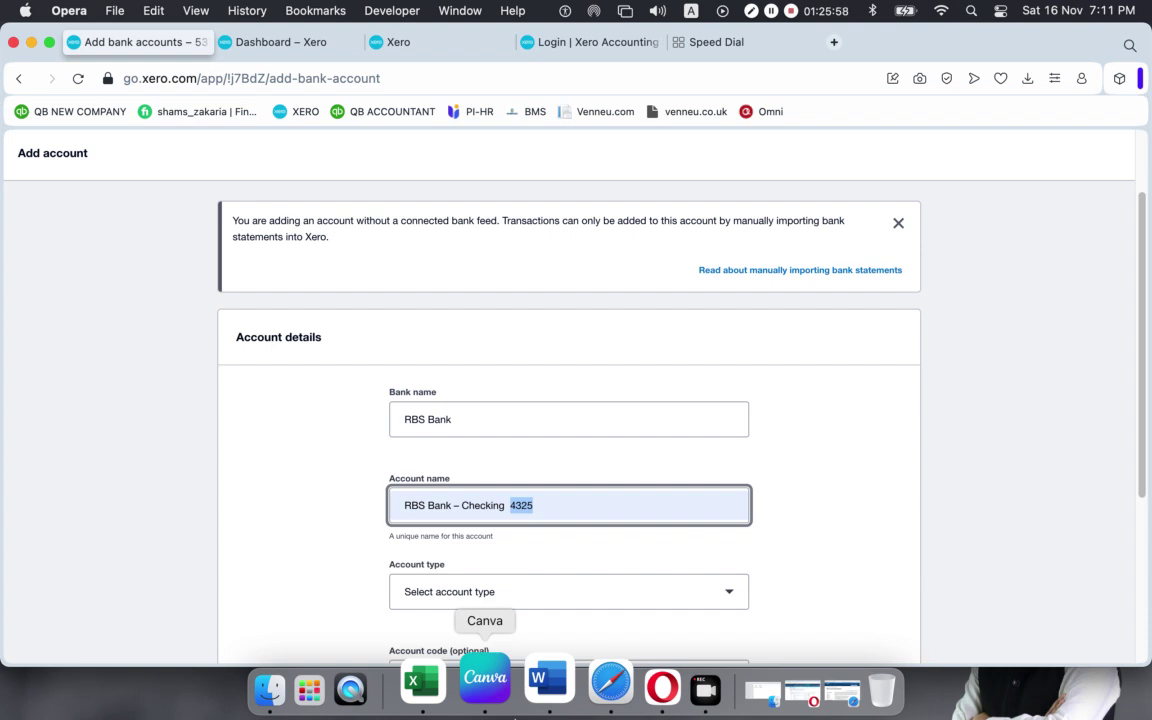
pyautogui.click(332, 506)
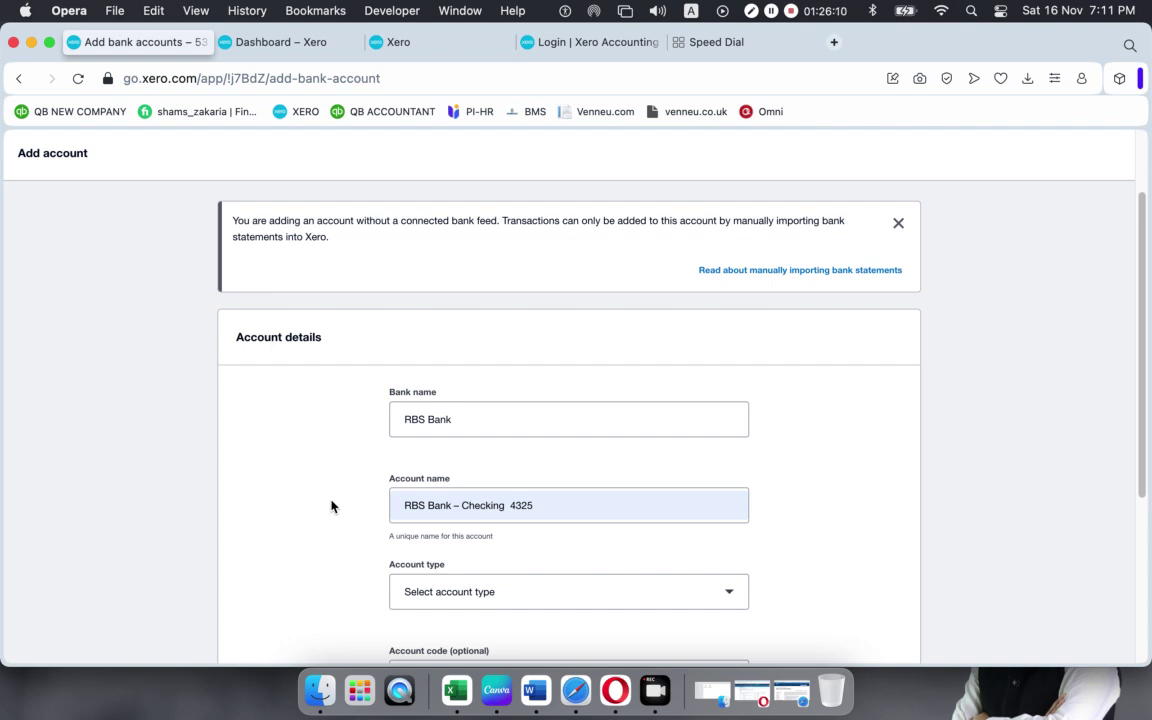
pyautogui.click(505, 507)
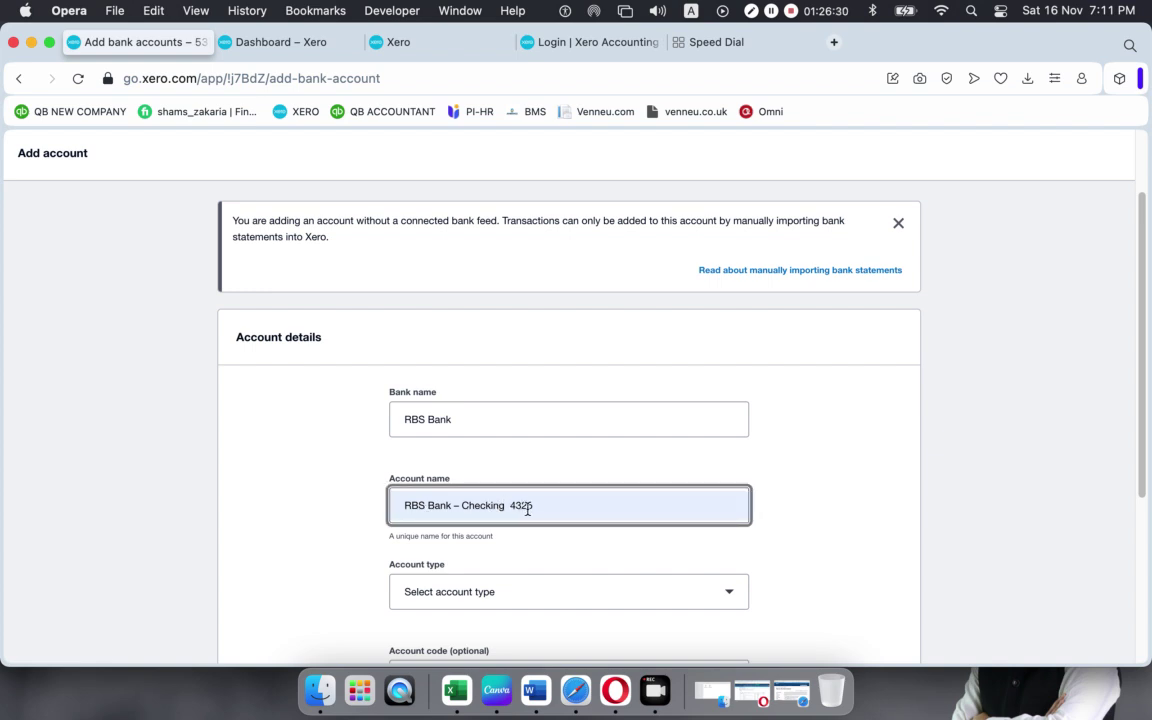
pyautogui.scroll(-2, 527, 505)
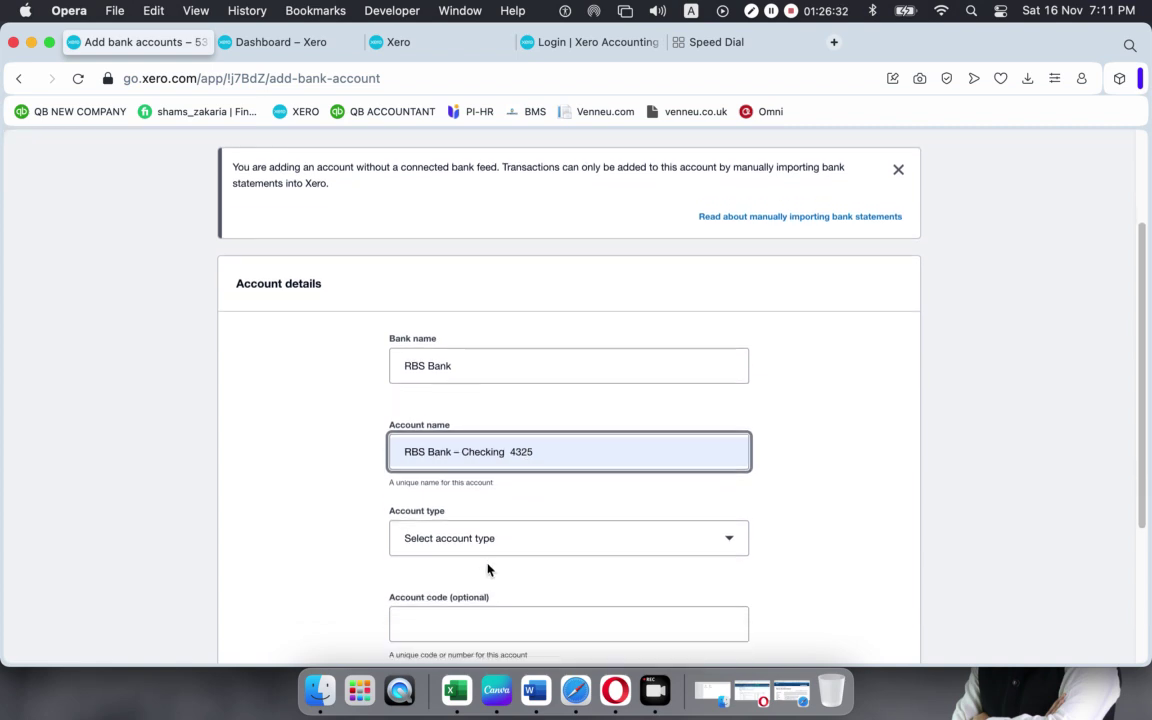
# - Choose Other as the account type, switching back after briefly trying Credit card
pyautogui.click(506, 545)
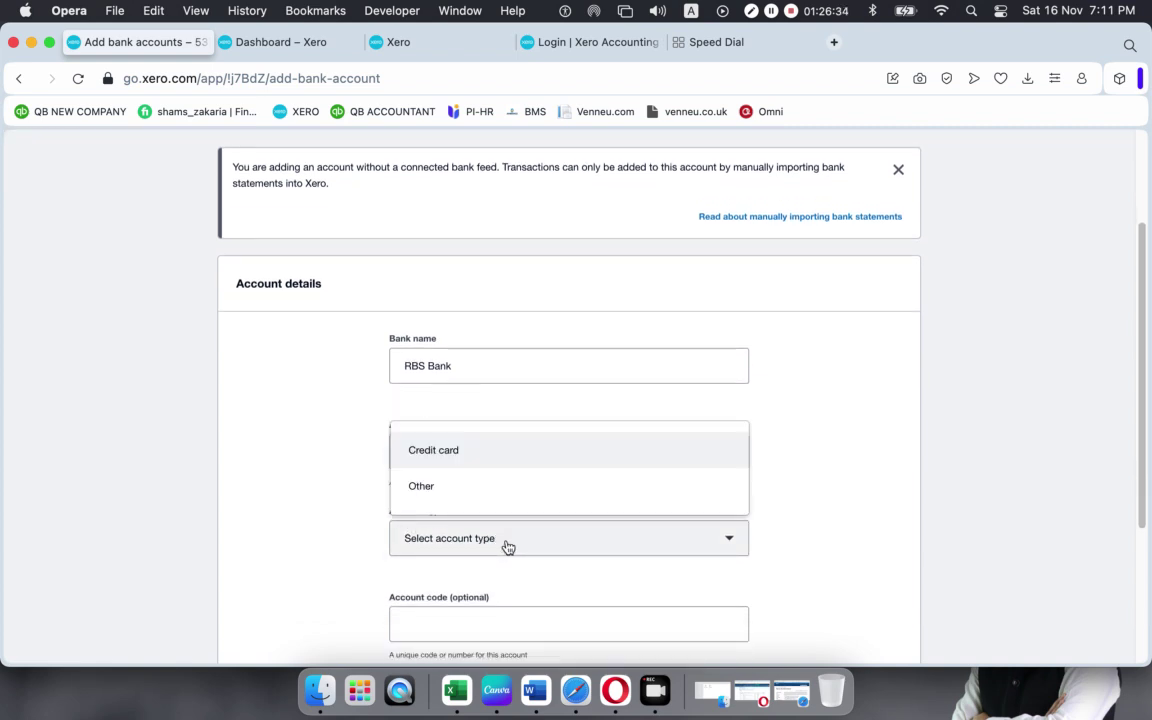
pyautogui.click(436, 485)
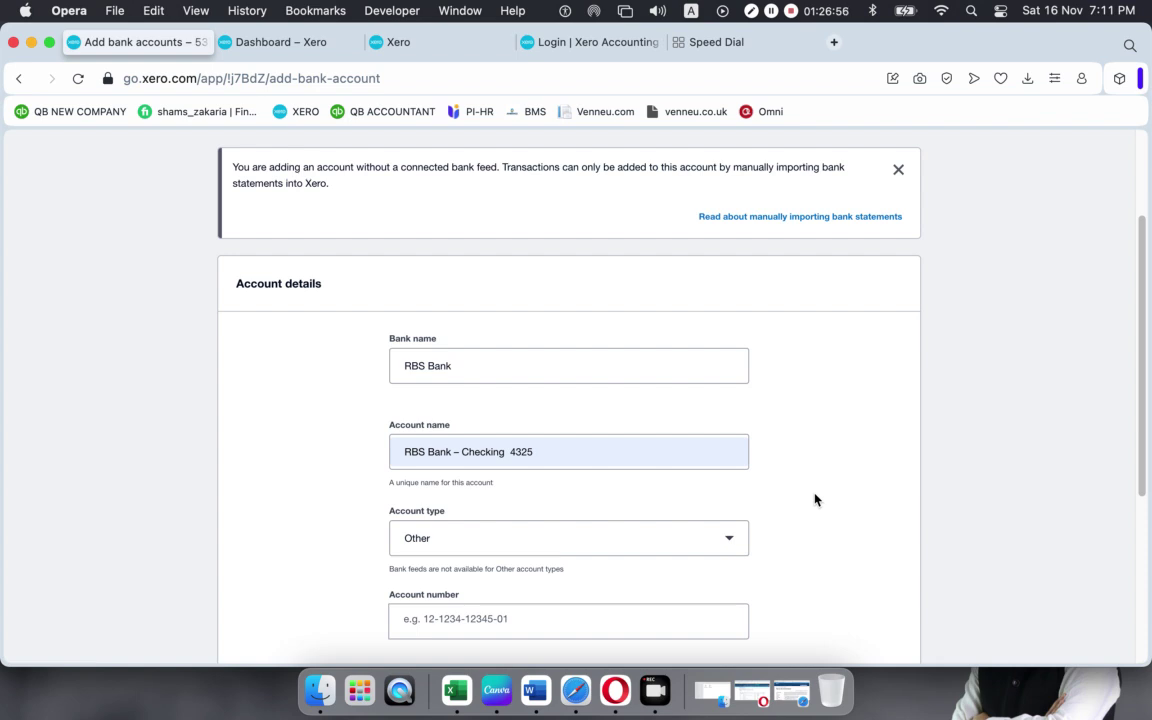
pyautogui.click(733, 542)
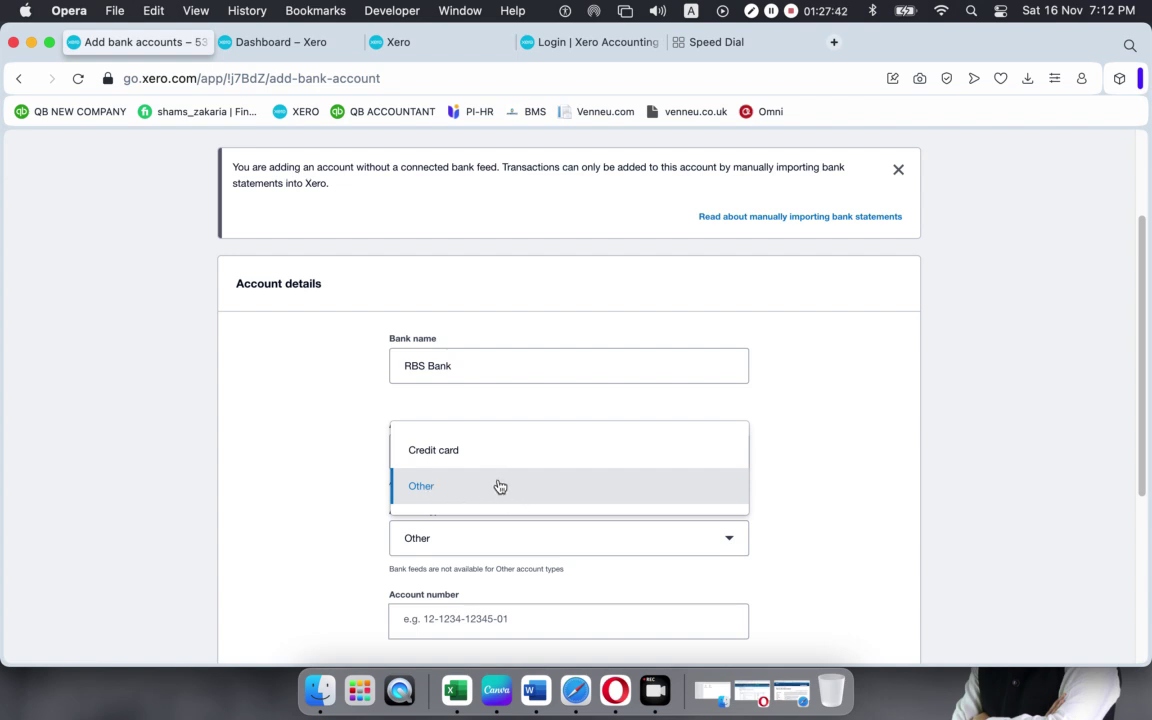
pyautogui.click(434, 457)
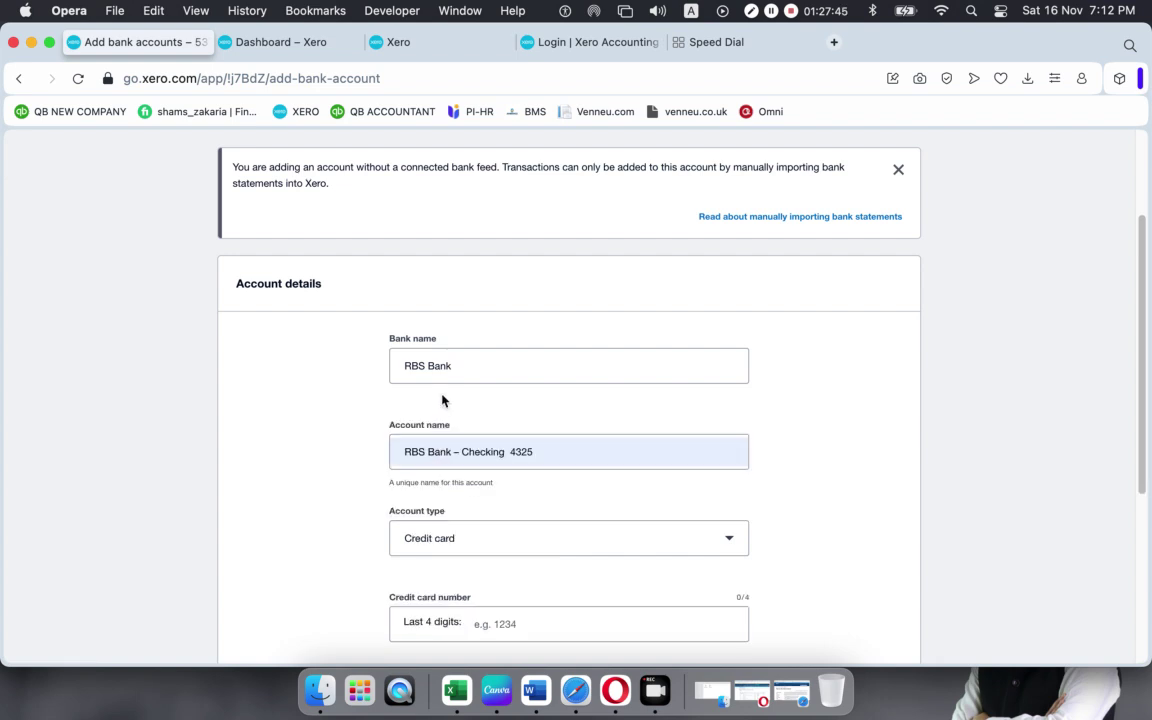
pyautogui.click(495, 535)
pyautogui.click(452, 497)
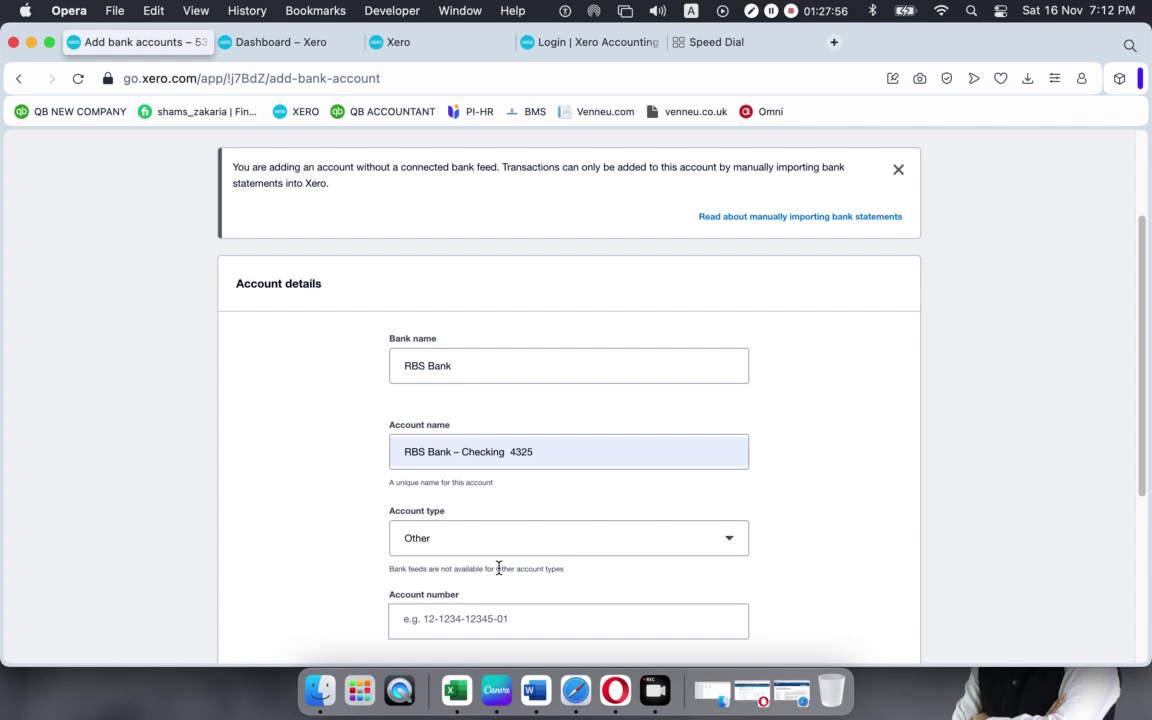
pyautogui.scroll(-3, 500, 567)
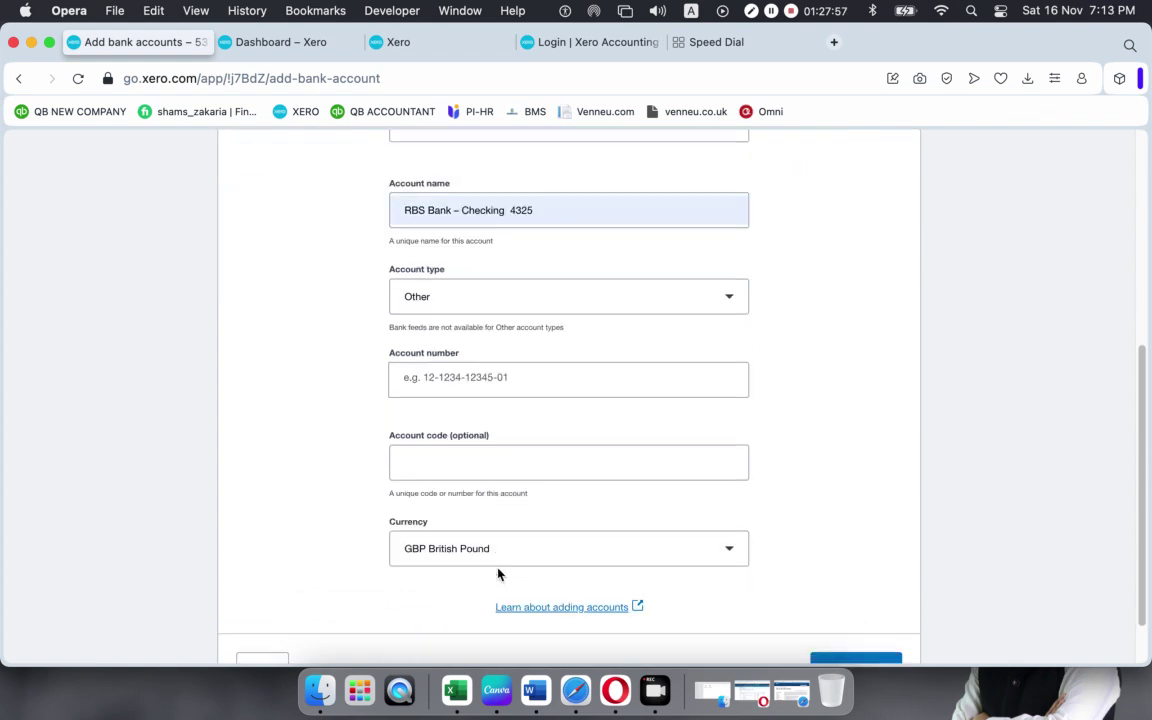
# - Enter the bank account number and account code 101
pyautogui.click(525, 381)
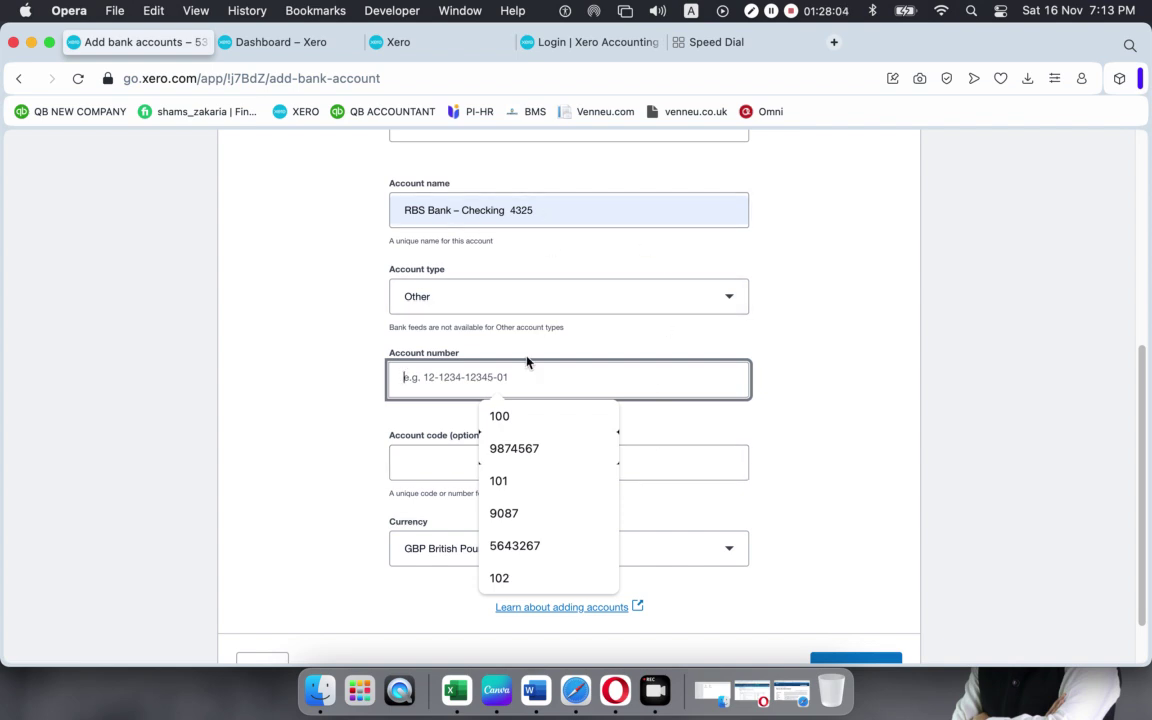
pyautogui.write('6543')
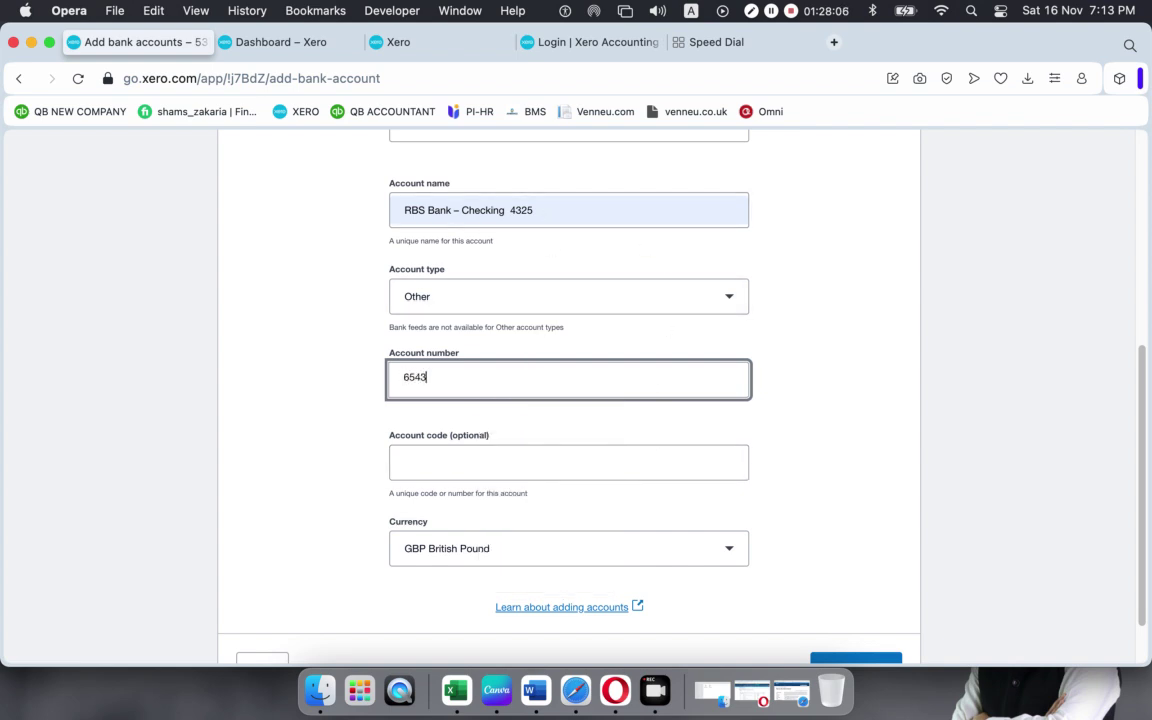
pyautogui.write('24325')
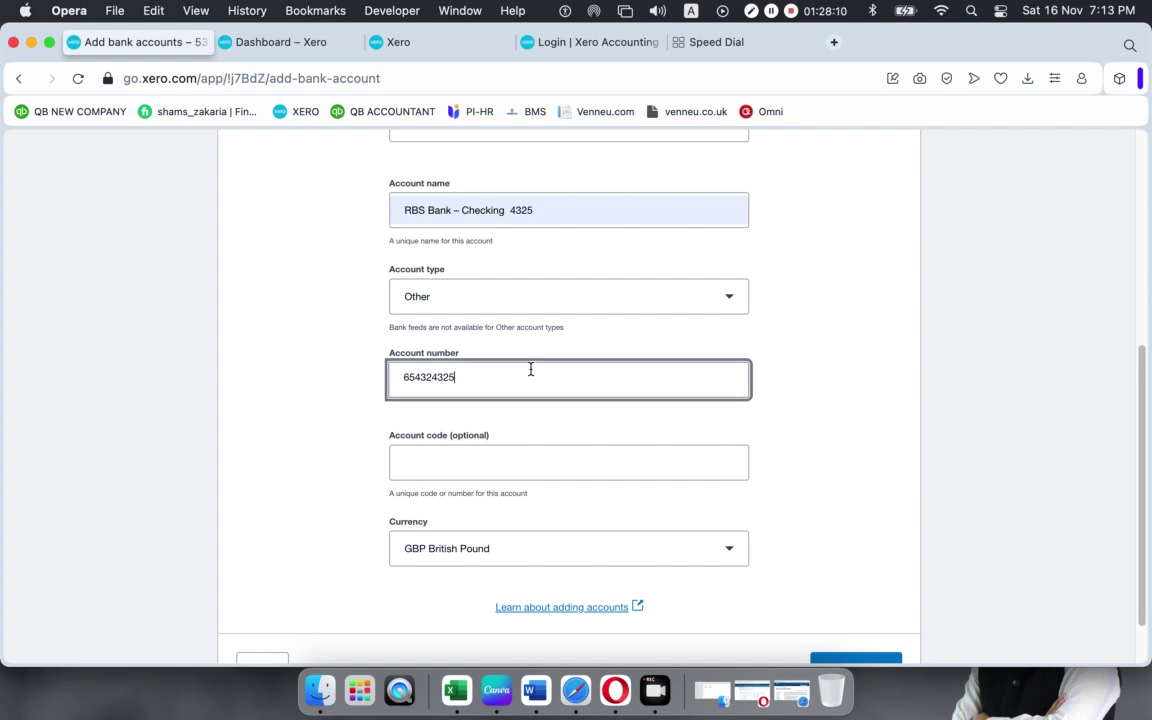
pyautogui.click(488, 455)
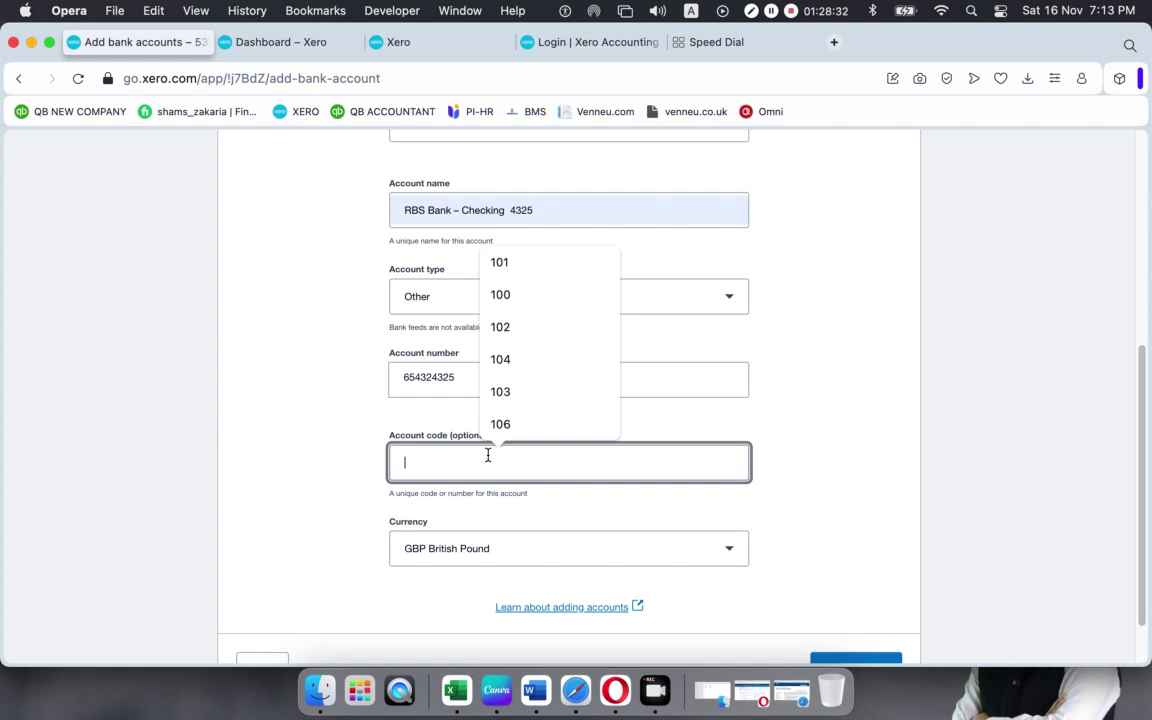
pyautogui.write('101')
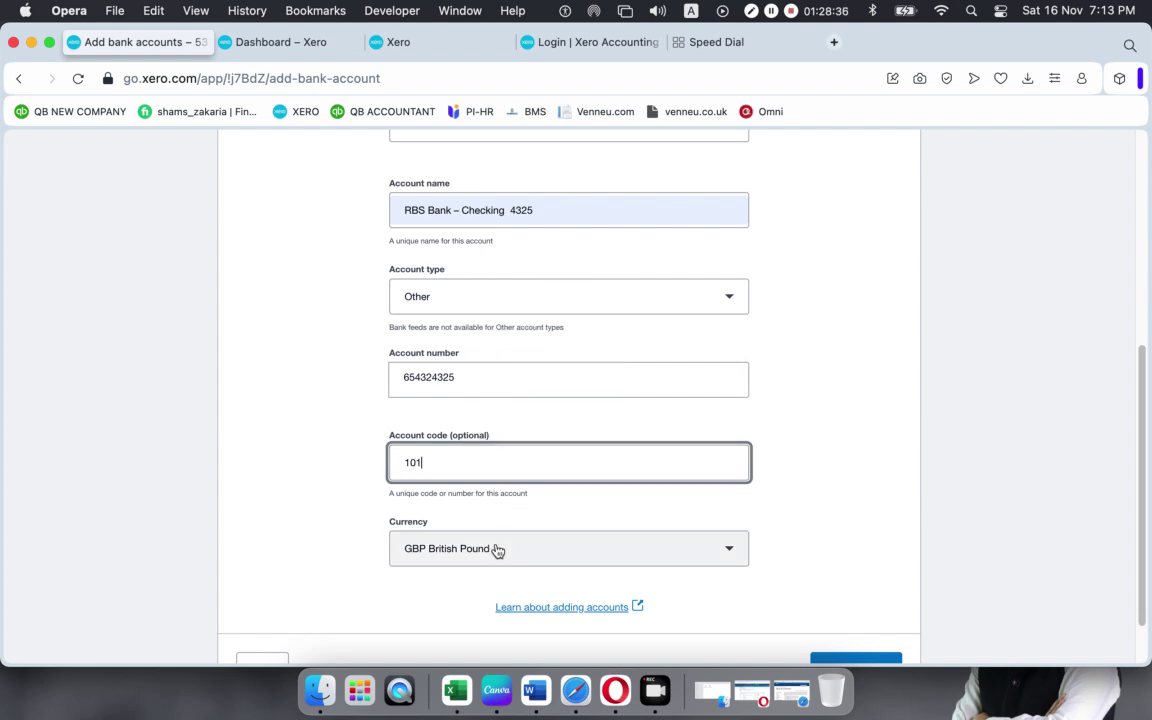
pyautogui.scroll(-2, 517, 522)
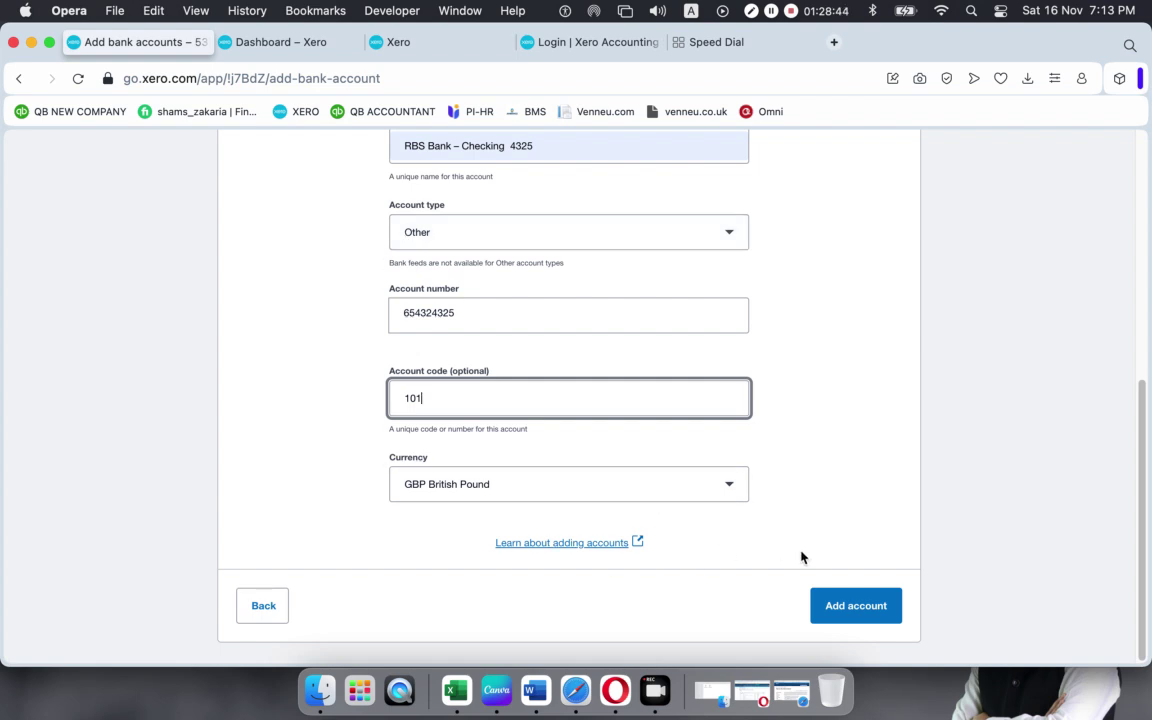
# - Save the RBS Bank – Checking 4325 account and bring the Word requirements document forward
pyautogui.click(850, 606)
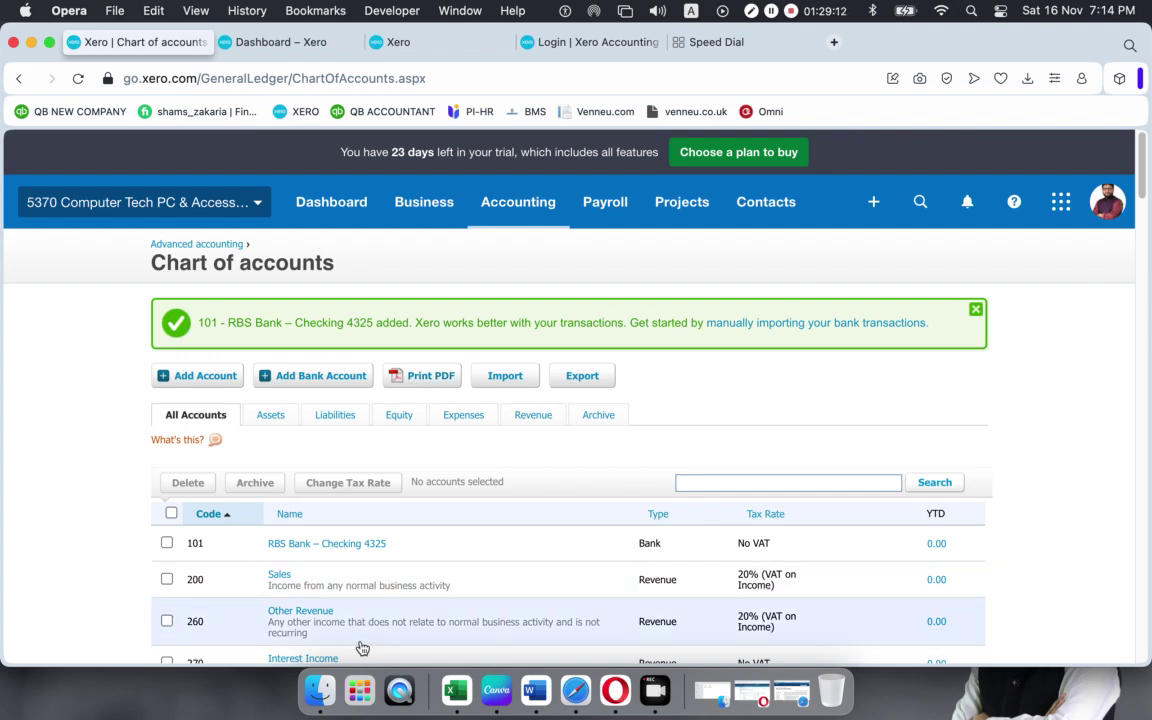
pyautogui.click(535, 690)
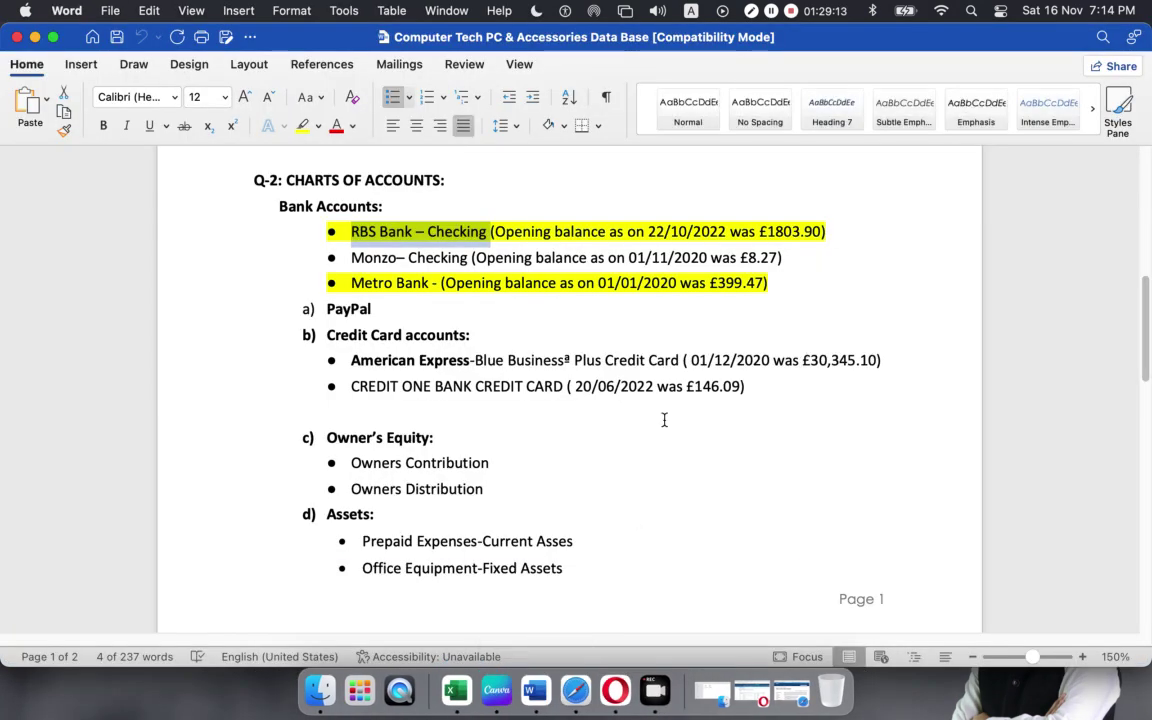
pyautogui.click(622, 490)
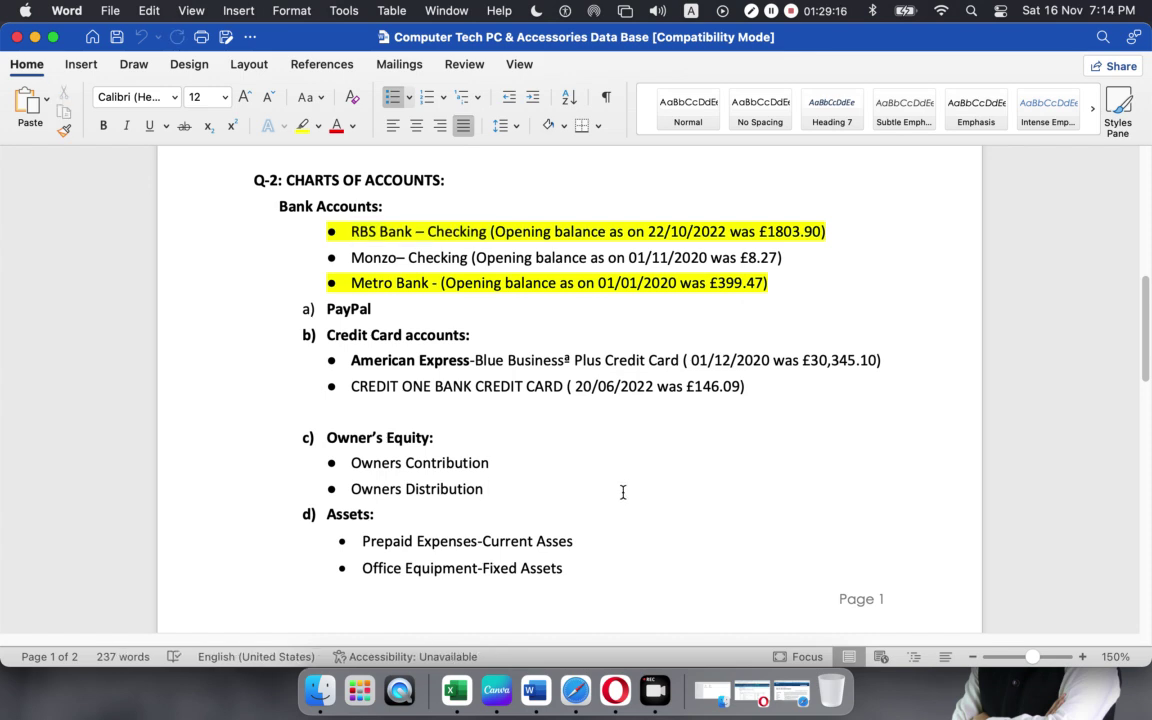